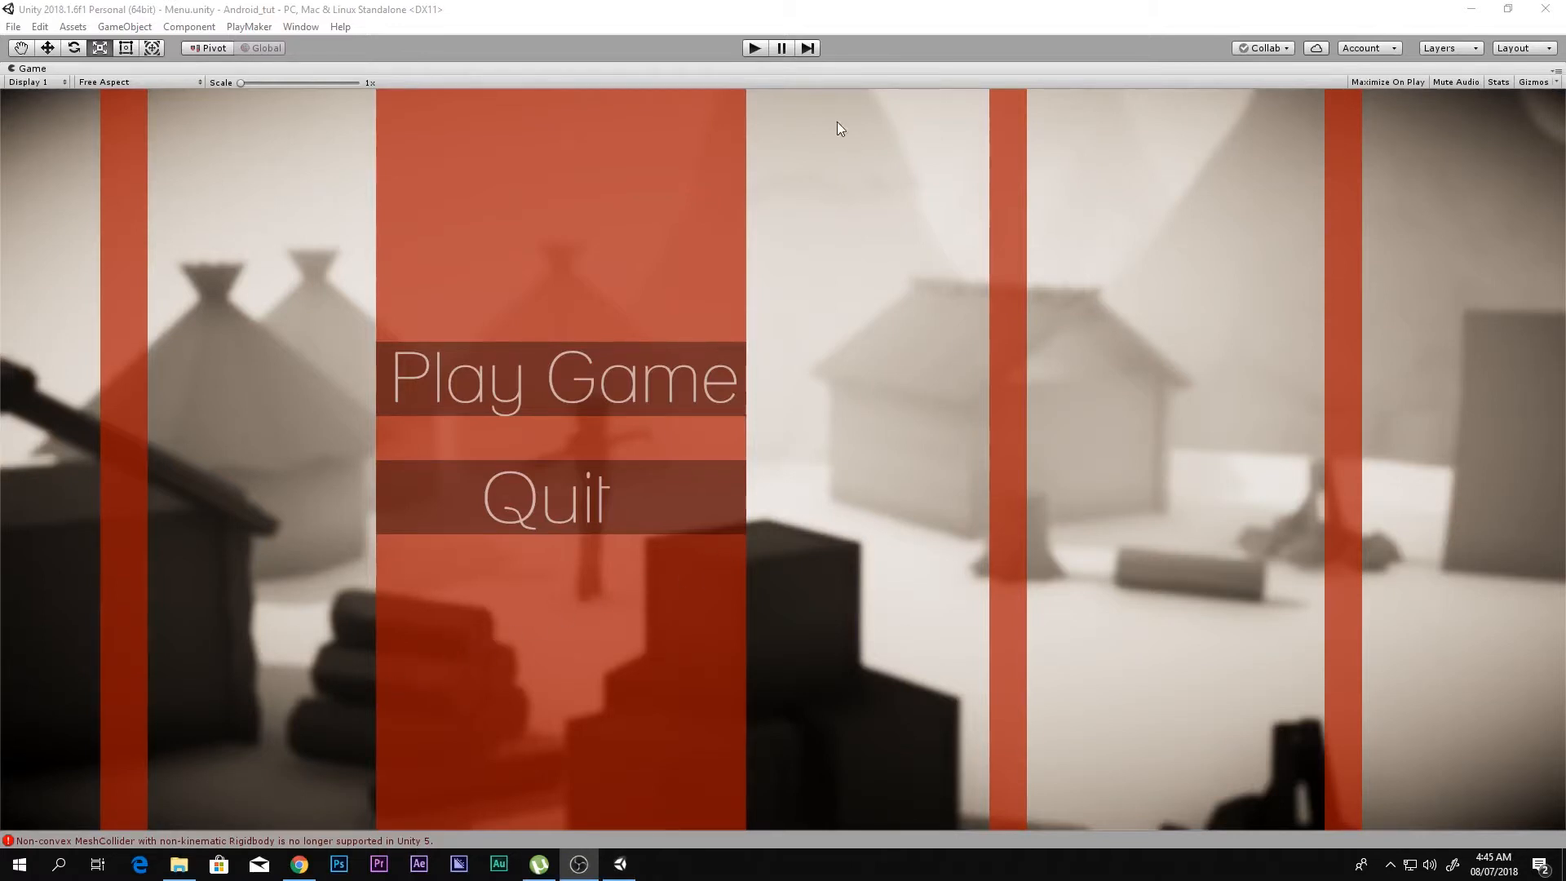
Step: Play-test the menu scene, starting the level with Play Game and trying the character's movement and jump controls, and stop play mode
left_click(754, 48)
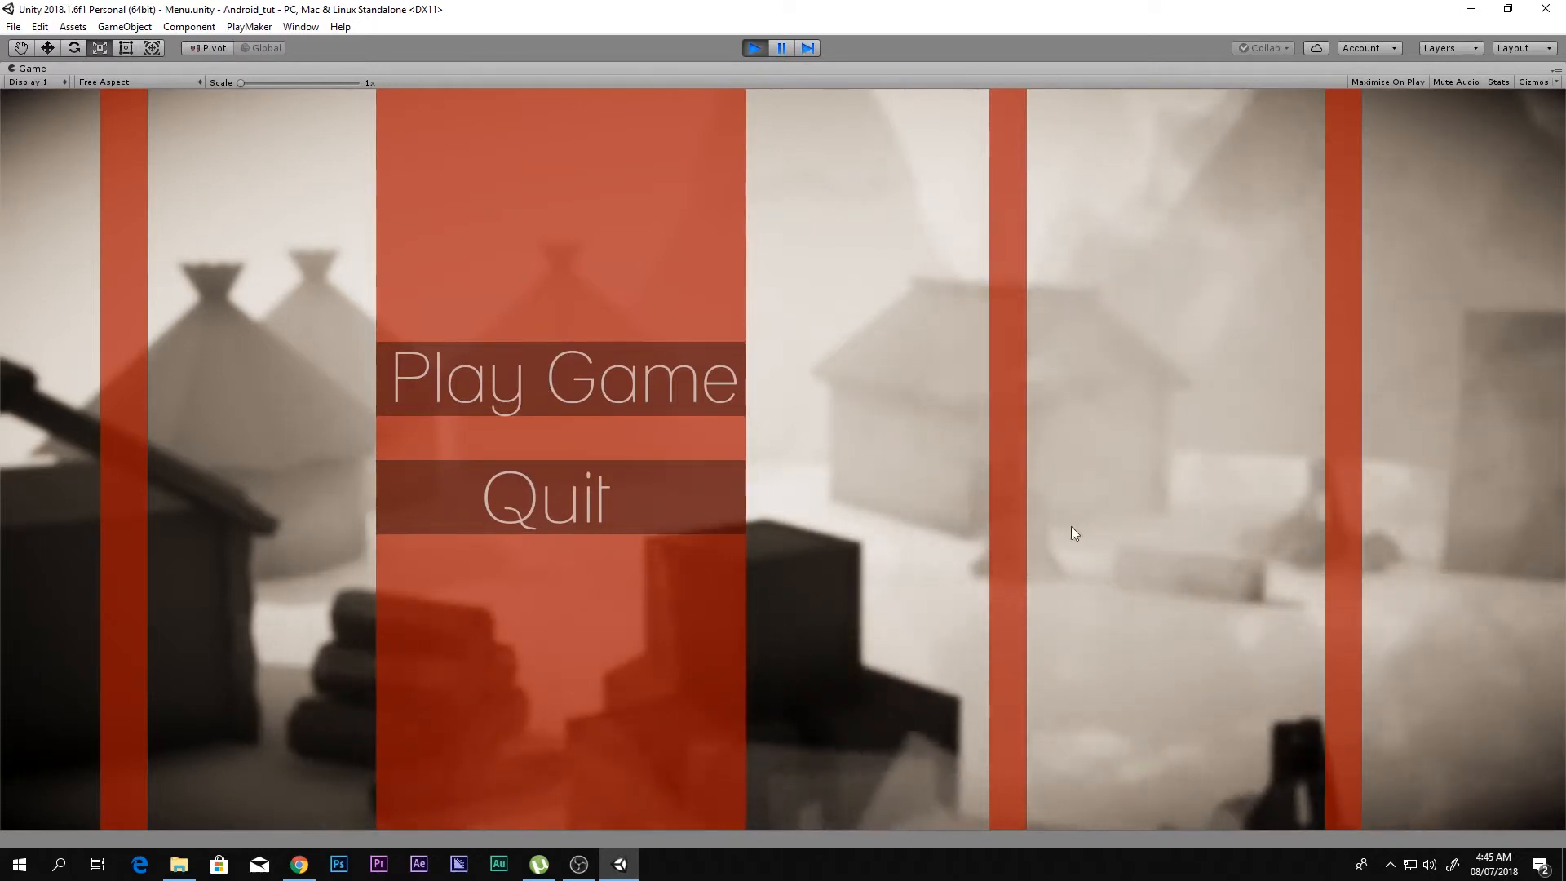
left_click(754, 47)
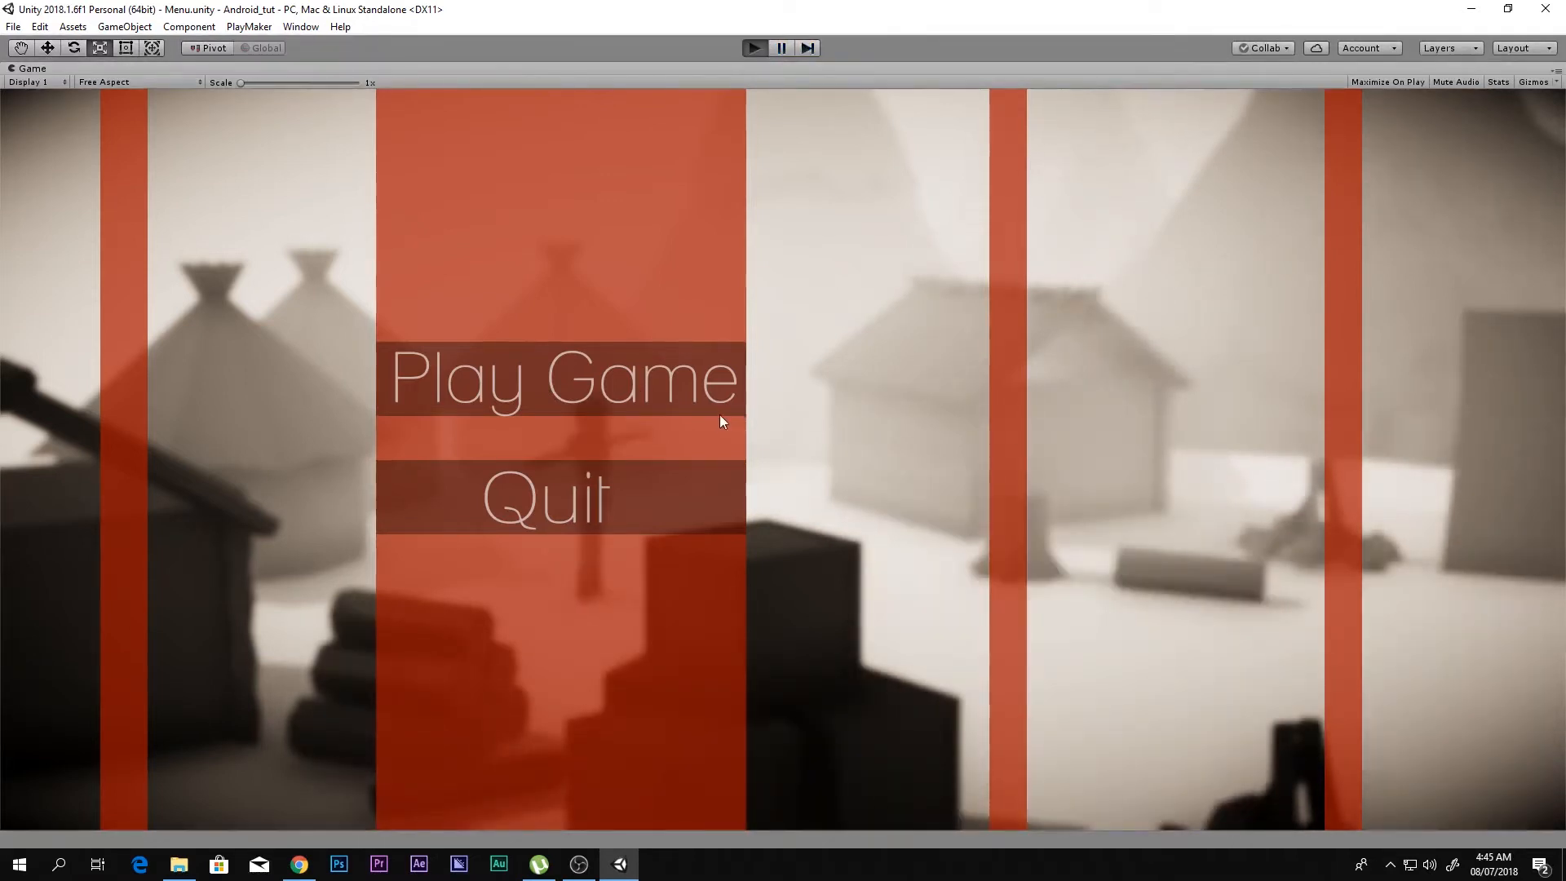
key("ctrl+p")
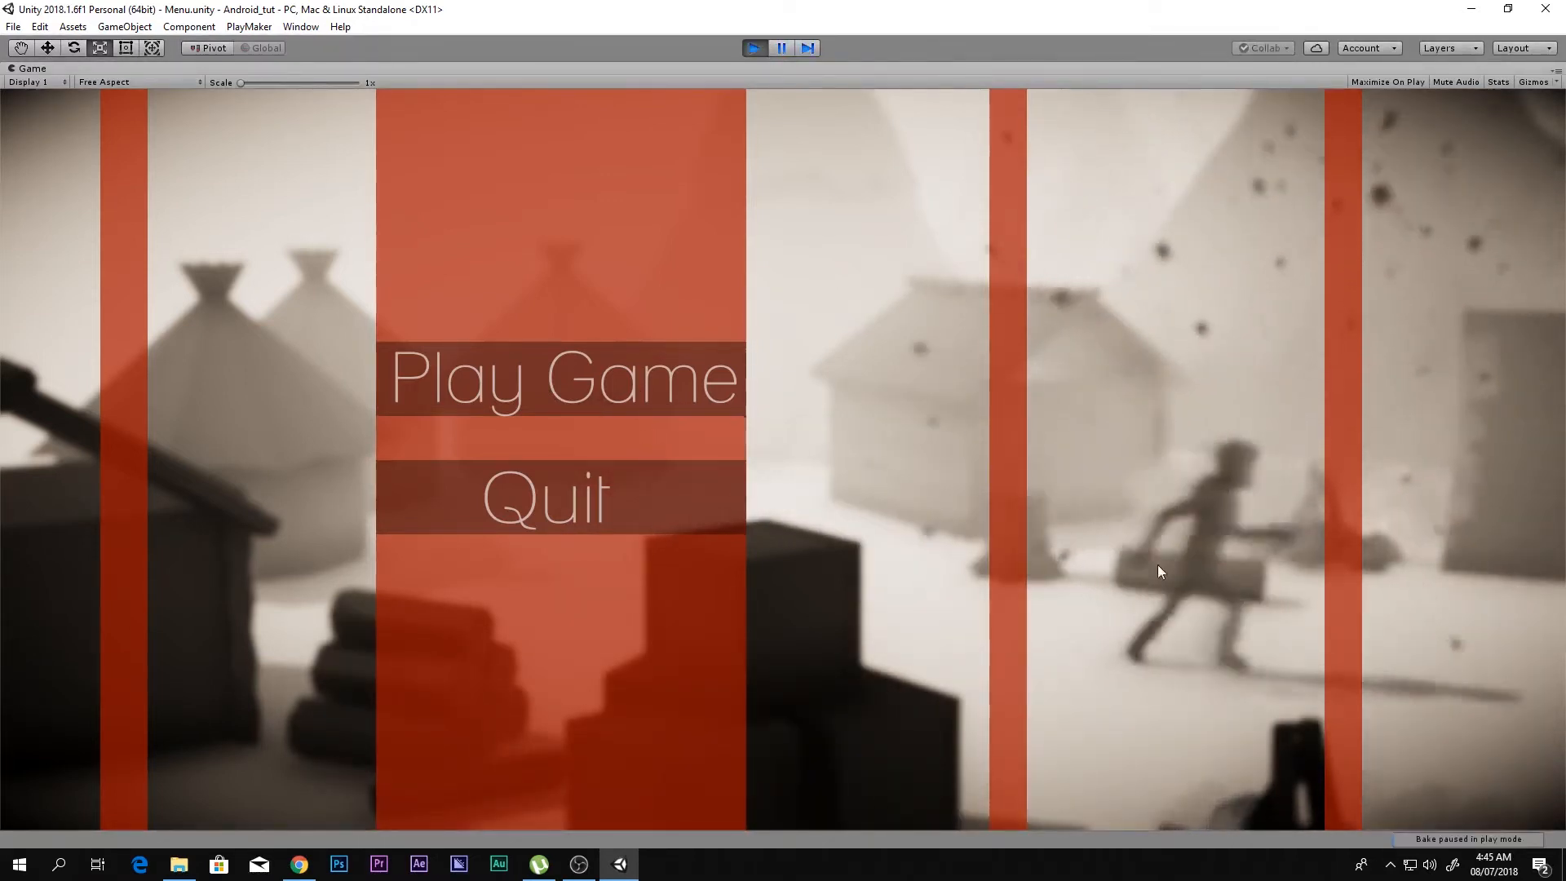
left_click(518, 373)
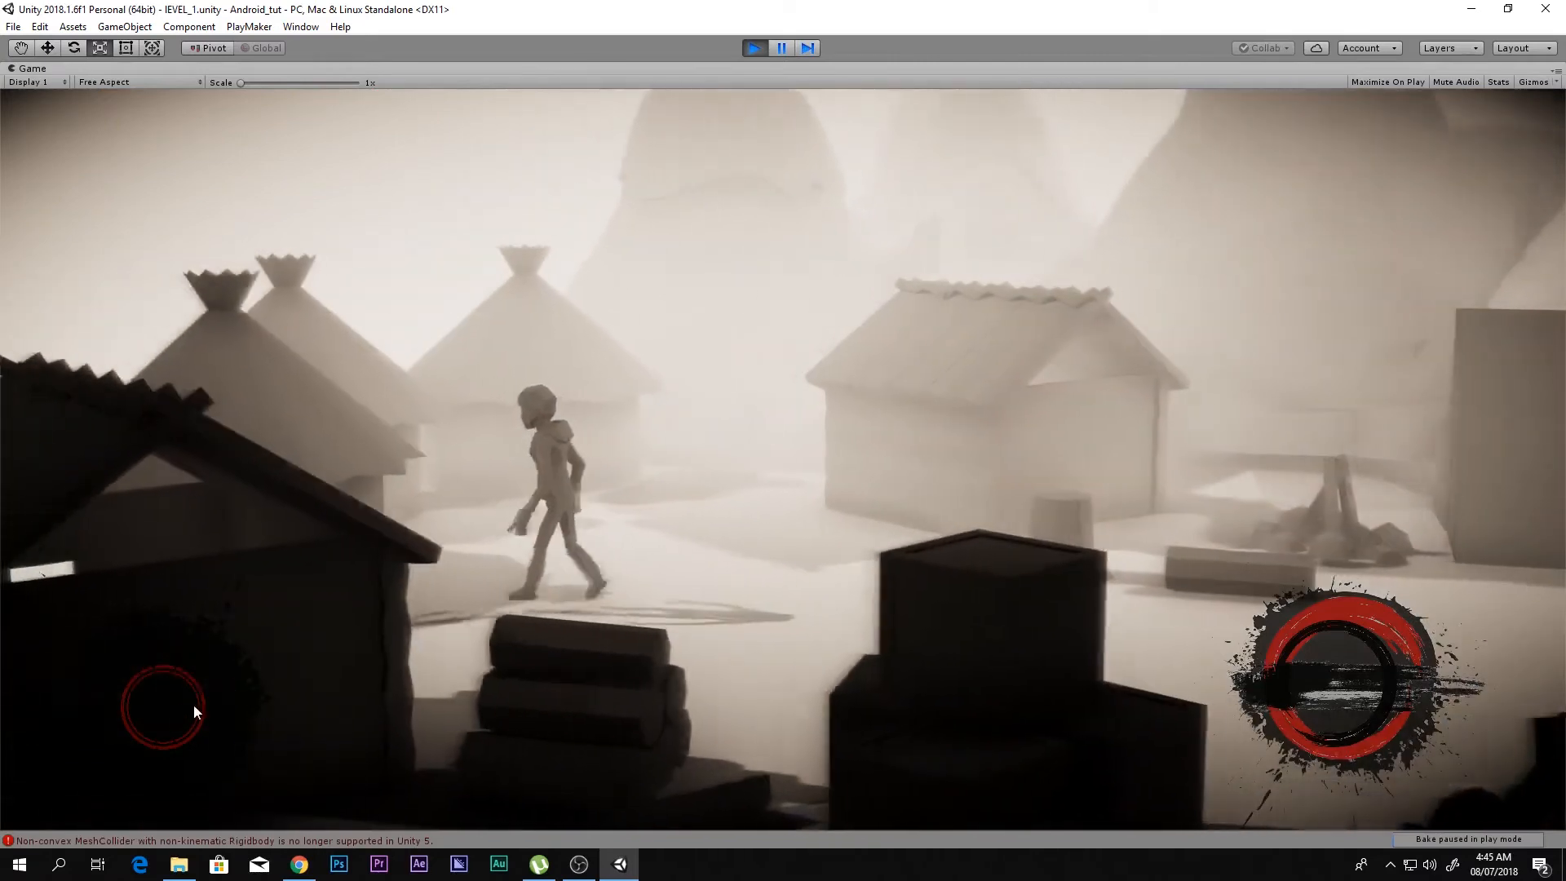
left_click_drag(193, 703, 245, 710)
left_click(1332, 681)
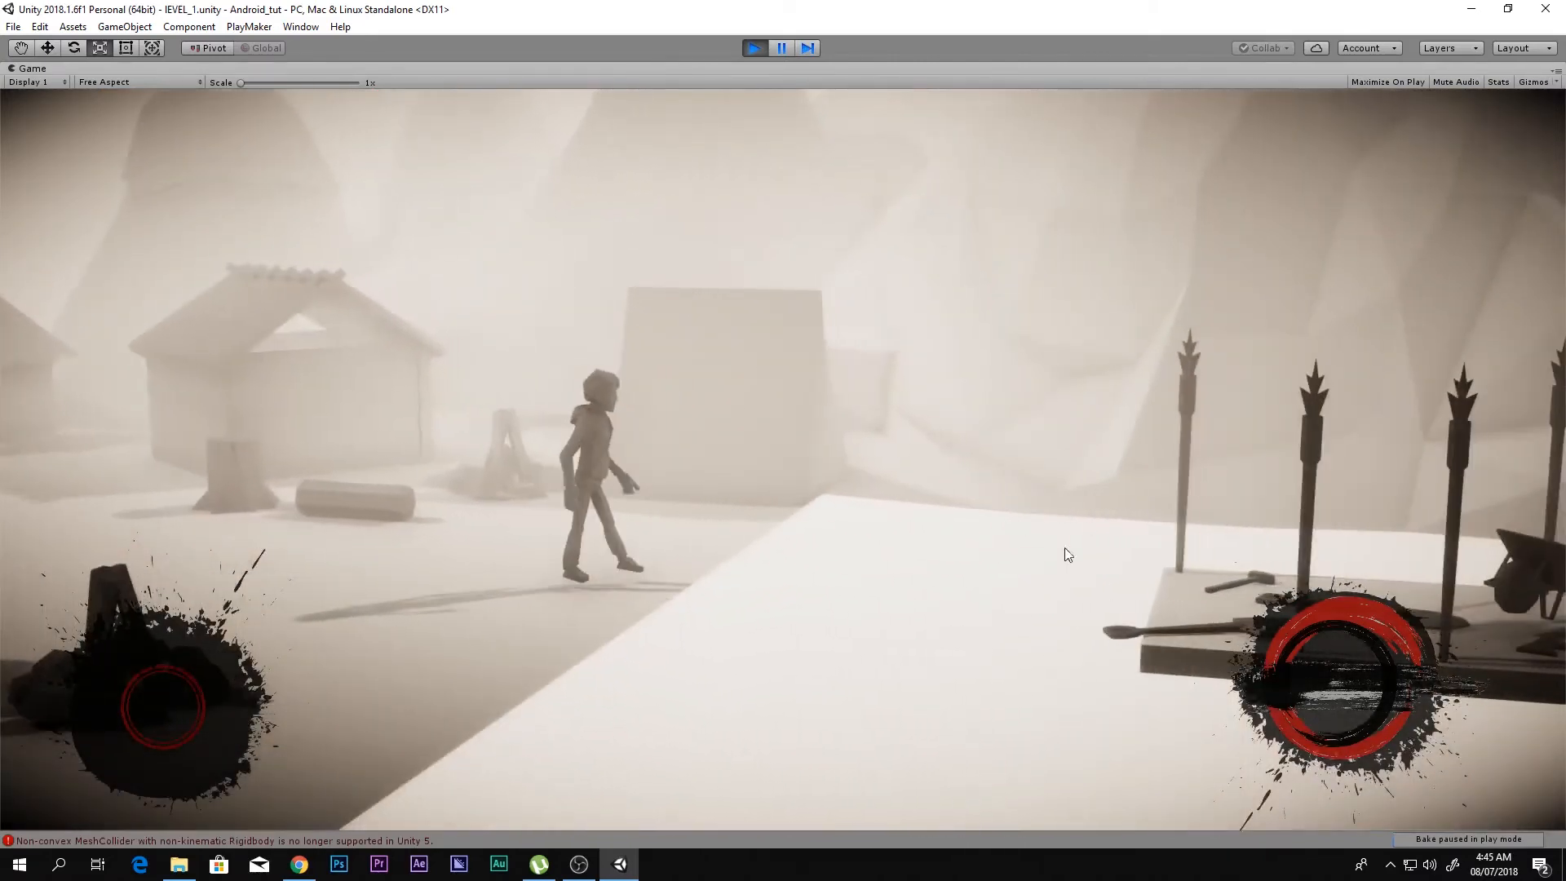
left_click(1302, 682)
left_click(1302, 682)
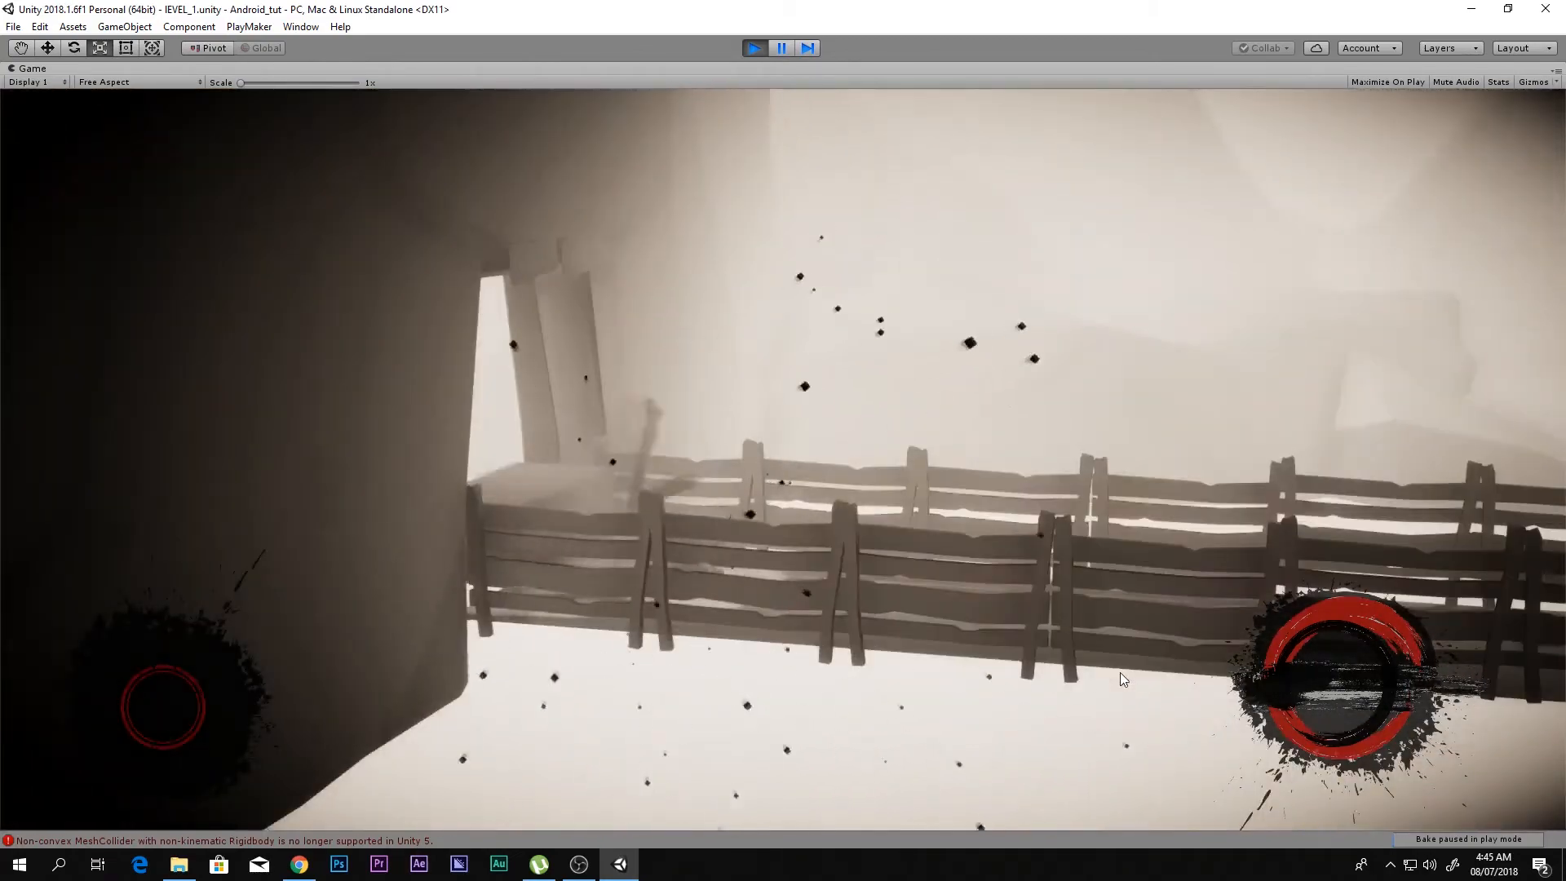
left_click(756, 46)
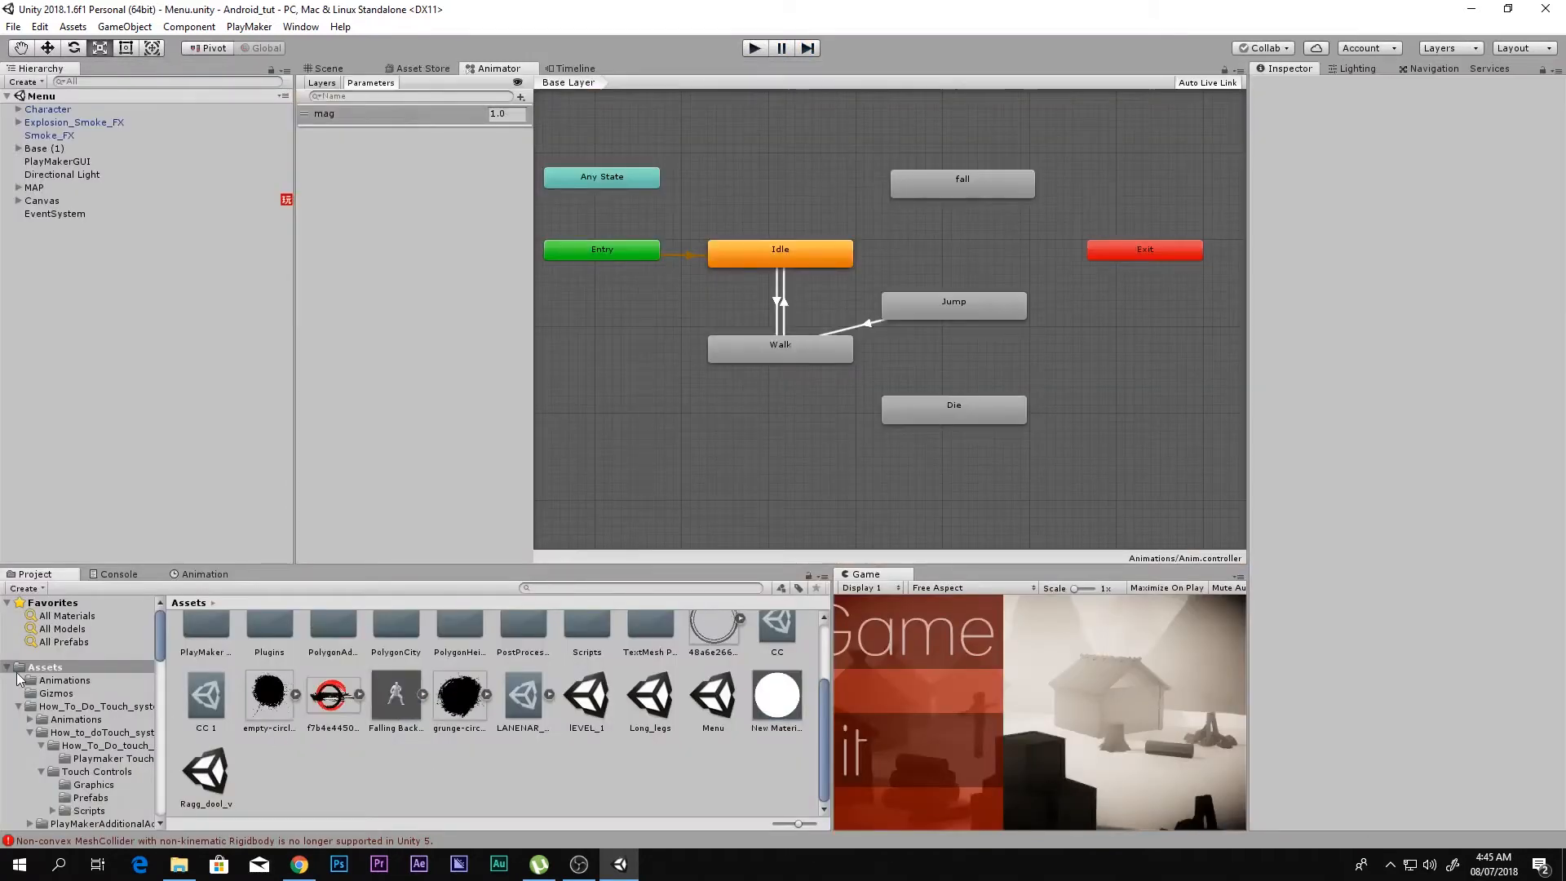
Step: Save the current scene as a new scene named "Tutorial menu" in the Assets folder
right_click(401, 760)
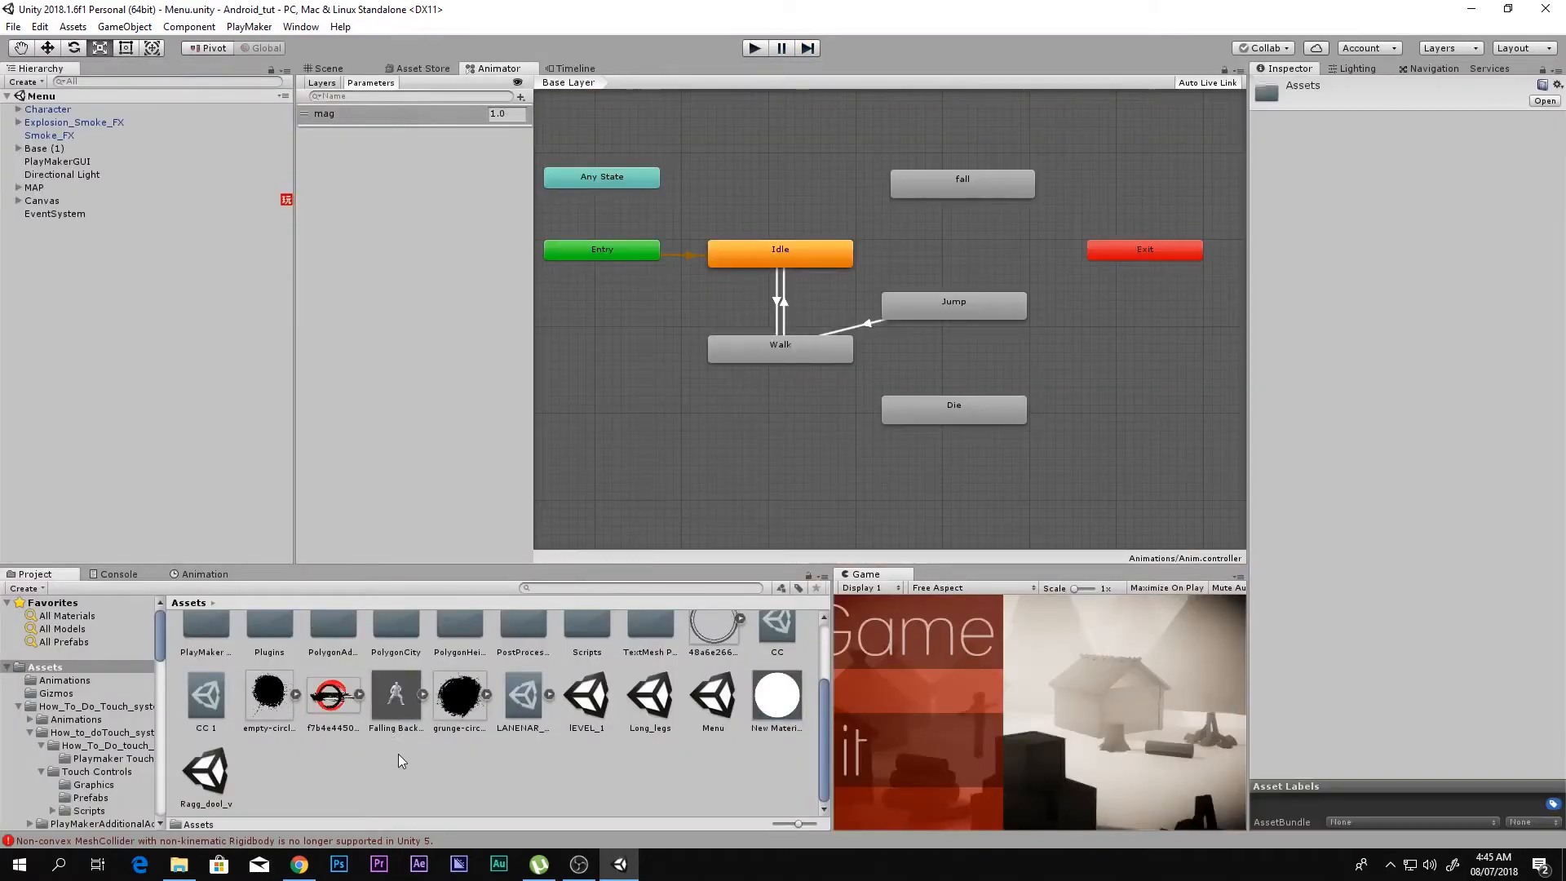
left_click(13, 26)
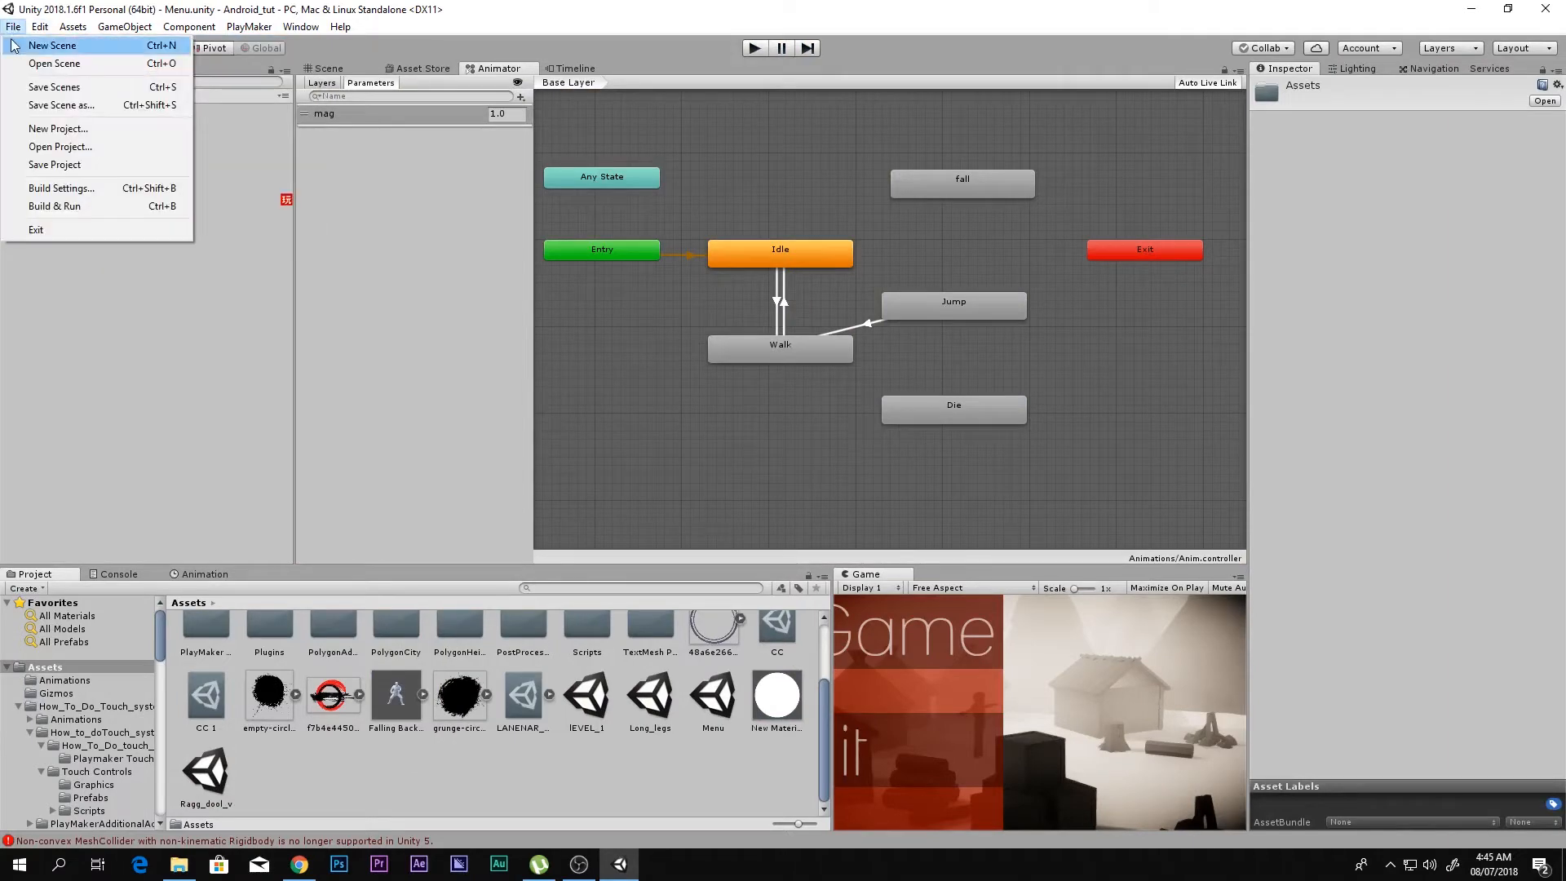
left_click(314, 752)
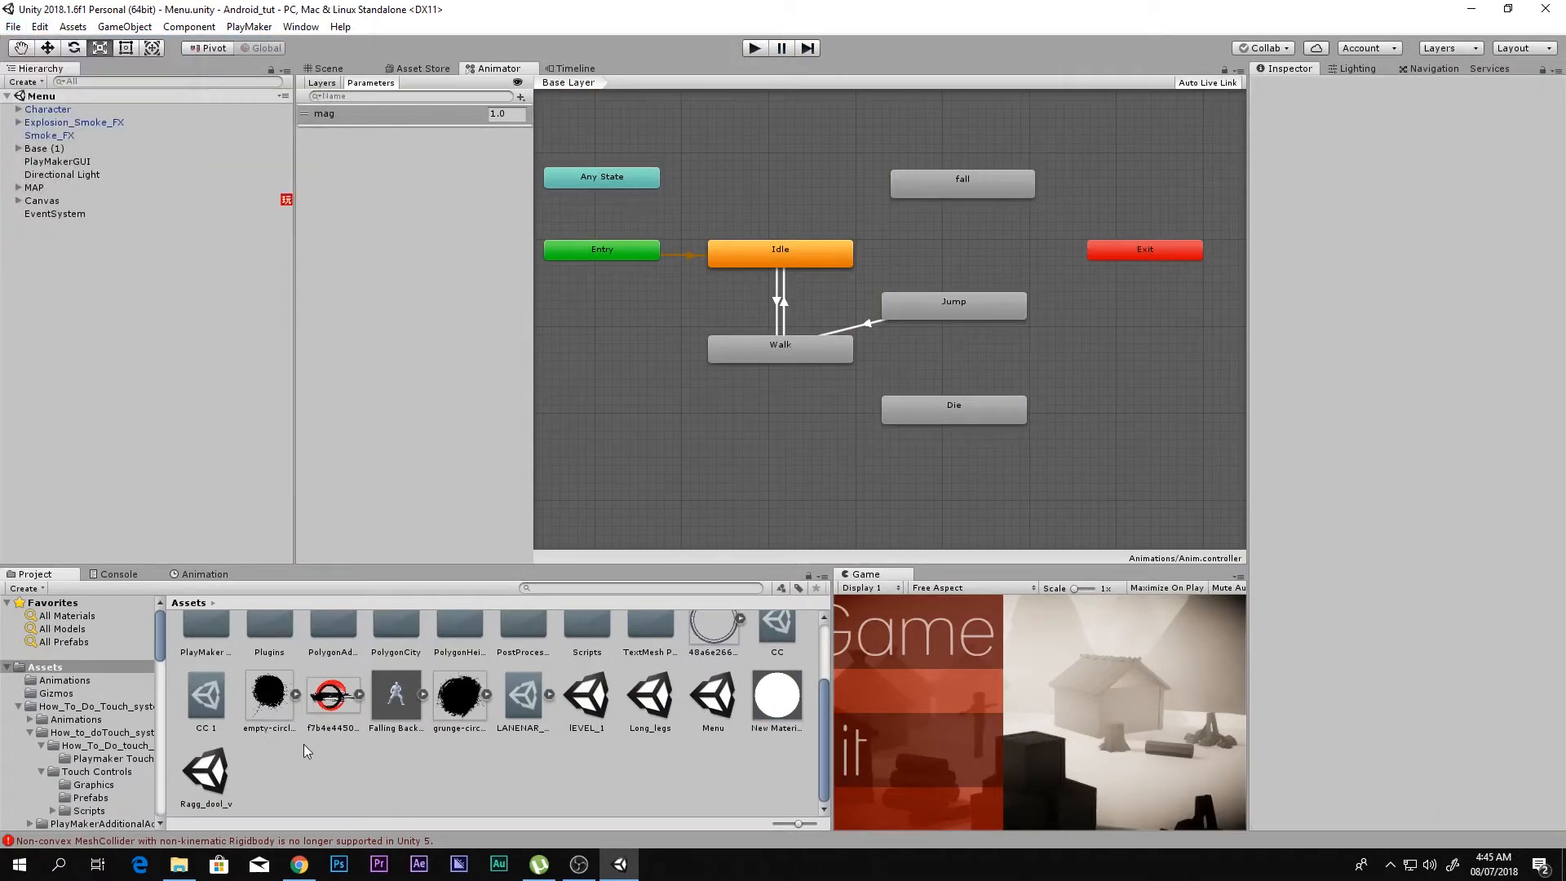
left_click(13, 26)
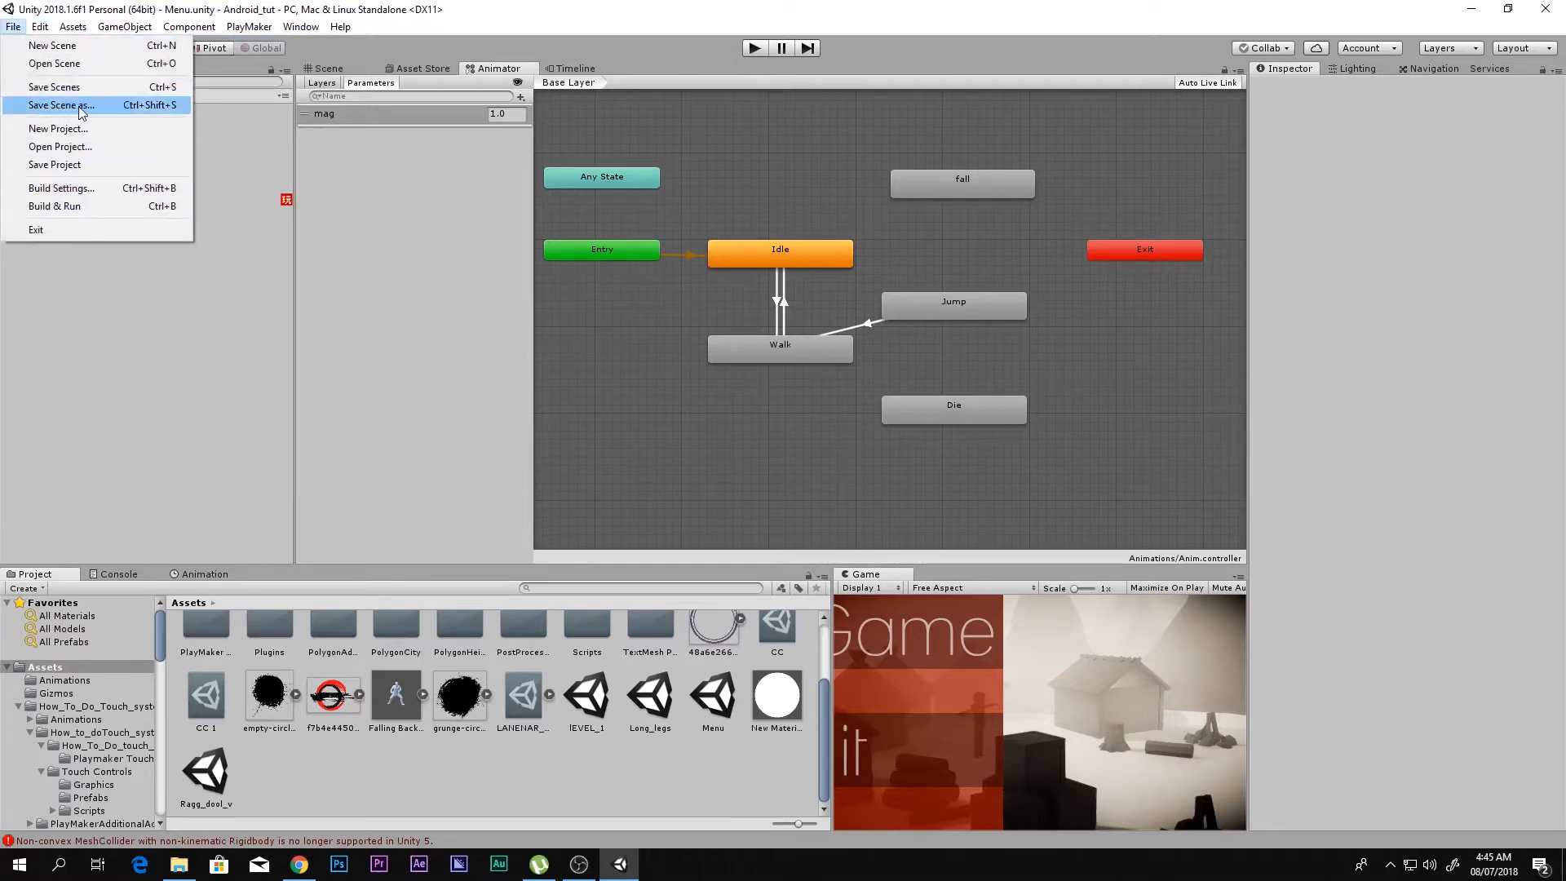
left_click(62, 105)
type("Tutoria")
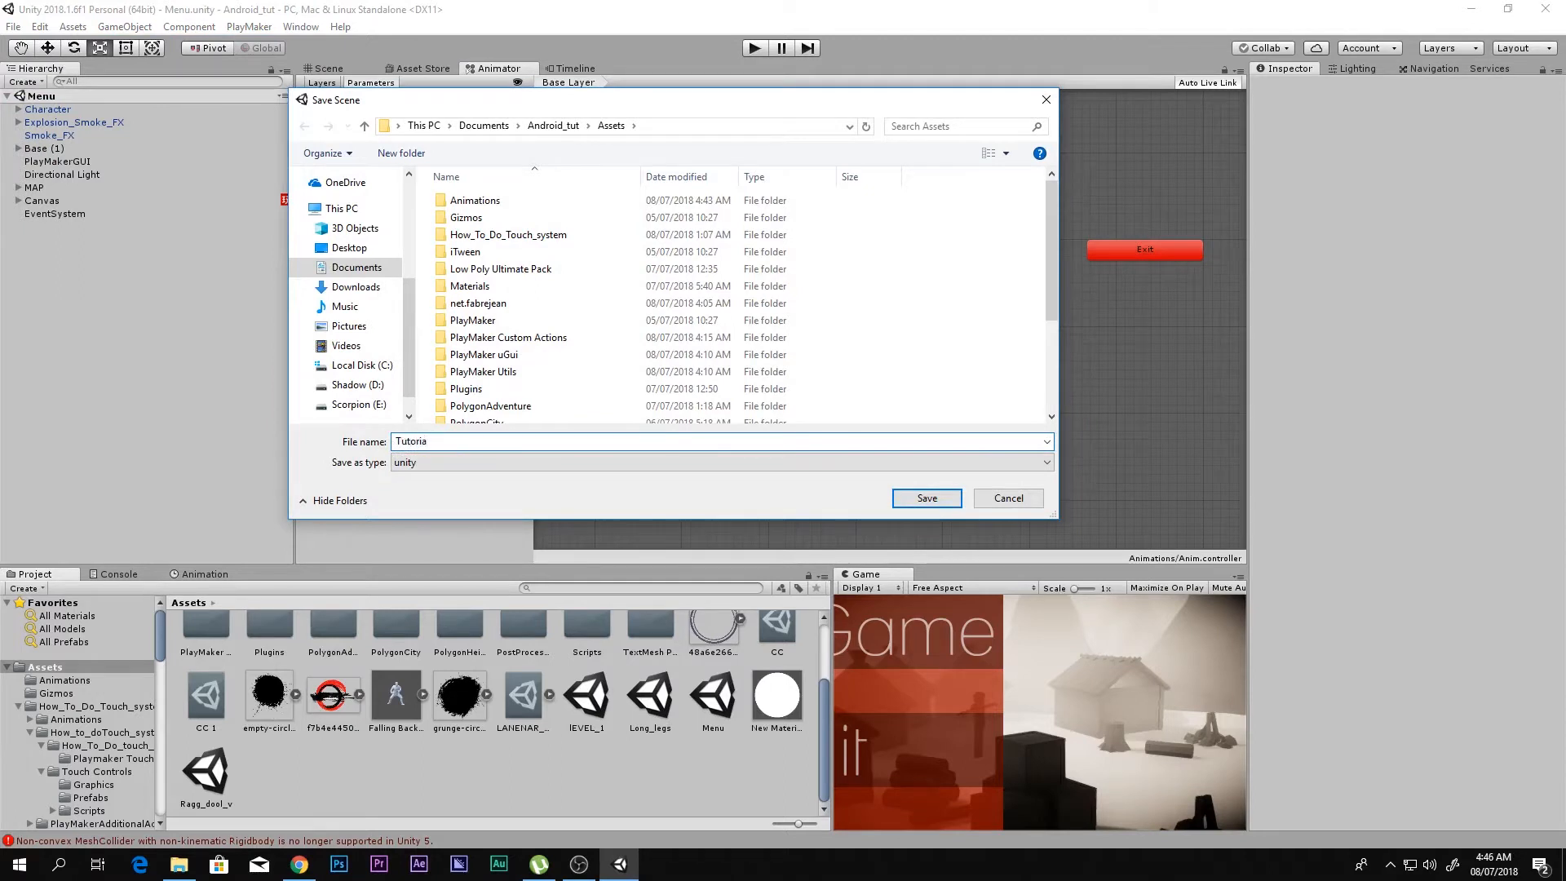
type("l menu")
key("Return")
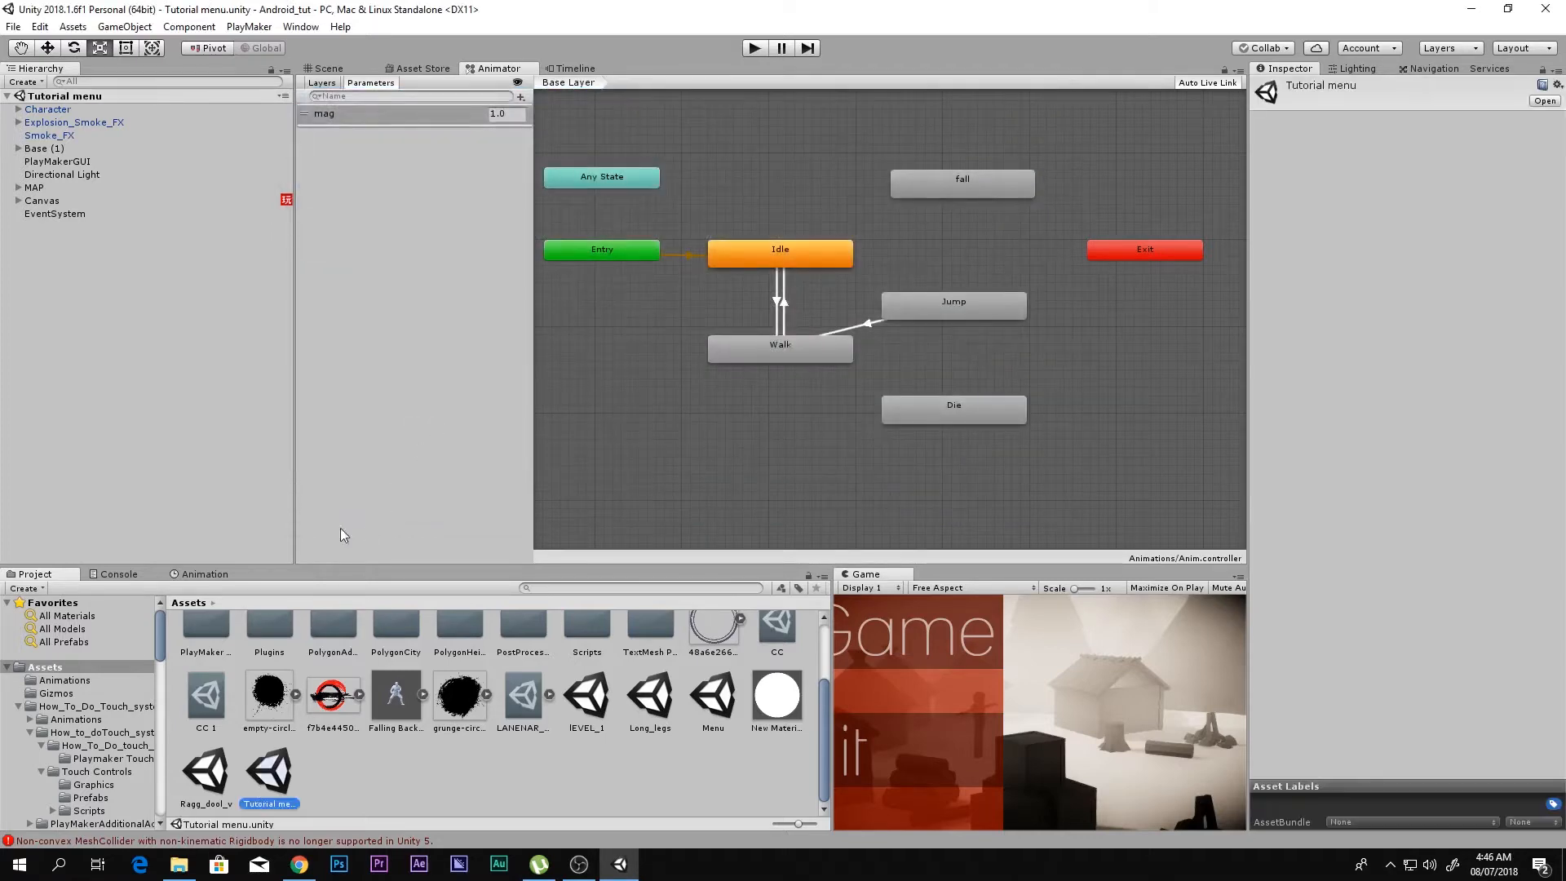
Step: Delete the existing Canvas from the Tutorial menu scene while working in the Scene view
left_click(341, 72)
right_click_drag(490, 207, 728, 486)
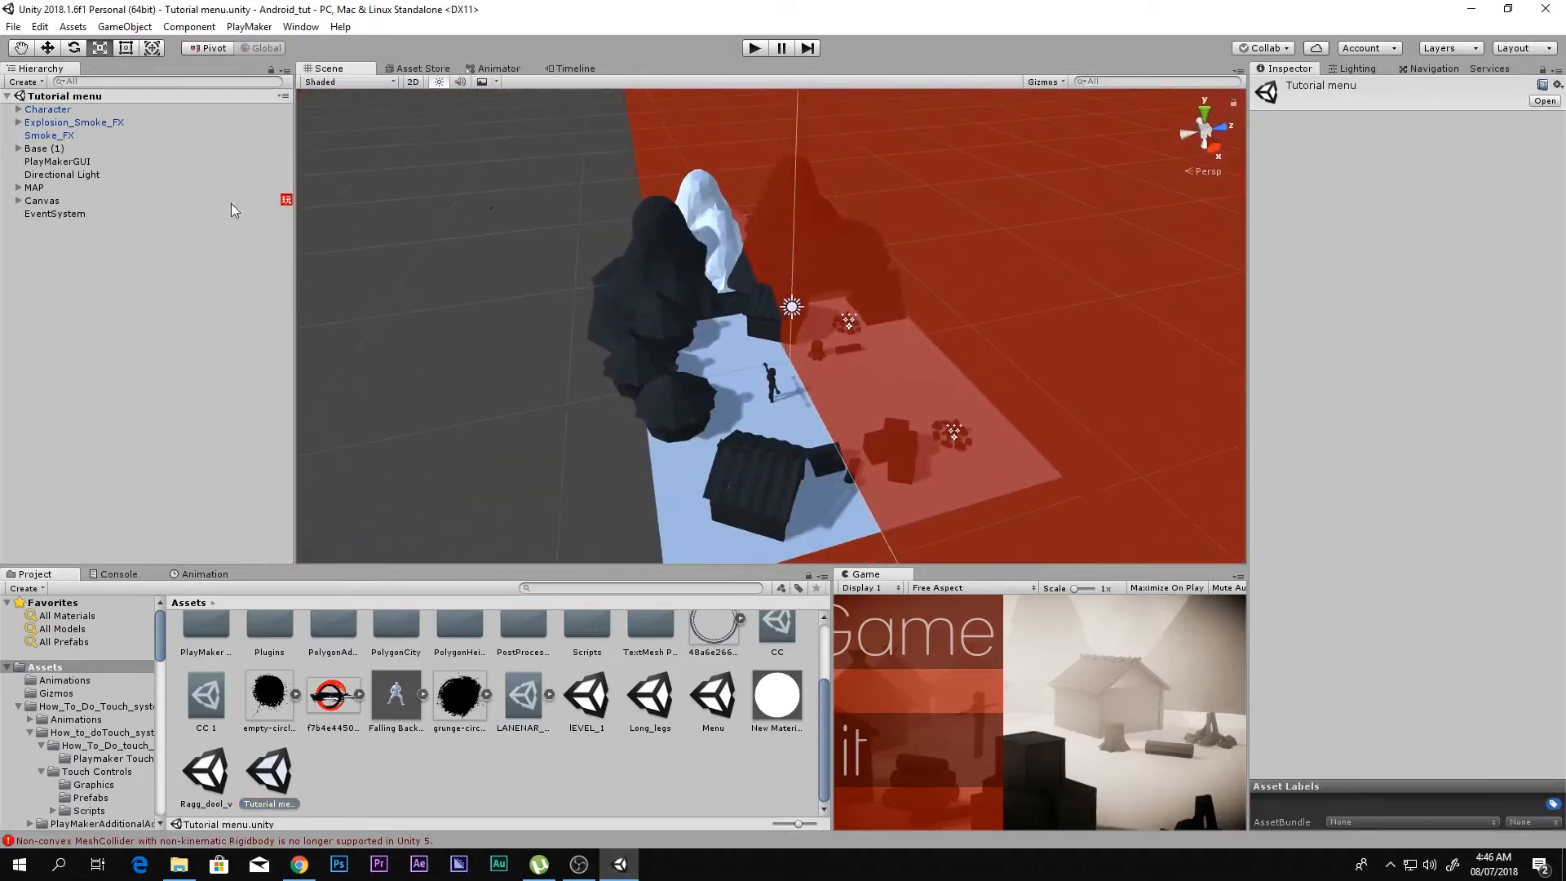
left_click(42, 202)
key("Delete")
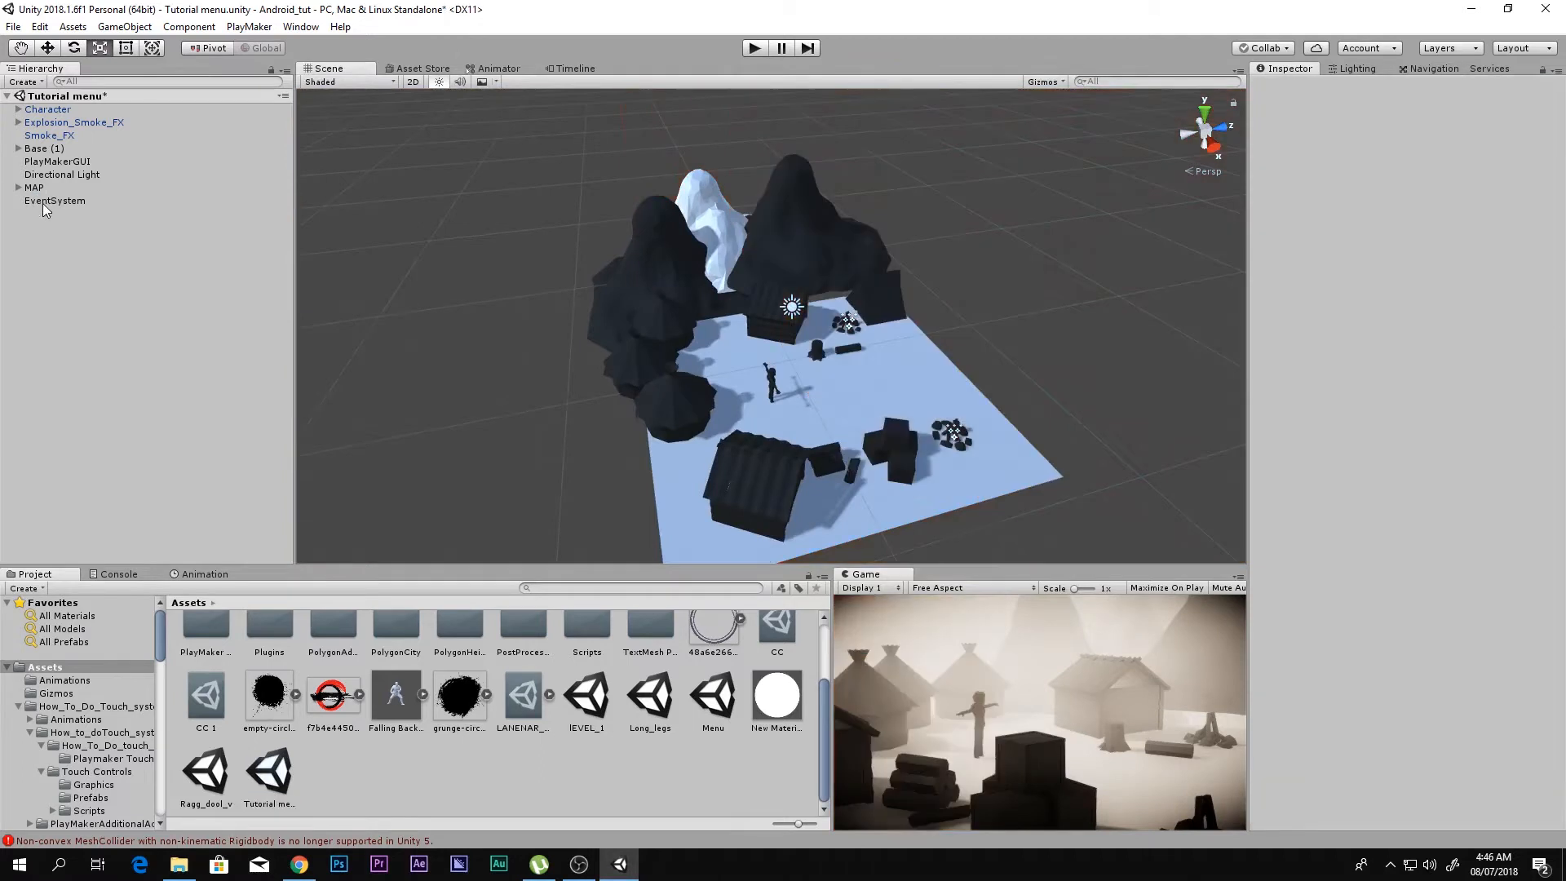
Step: Examine the village scene without its menu and compare the effect settings of the CC and CC 1 post-processing profiles
left_click_drag(702, 359, 579, 367, "alt")
scroll(684, 390, "up", 4)
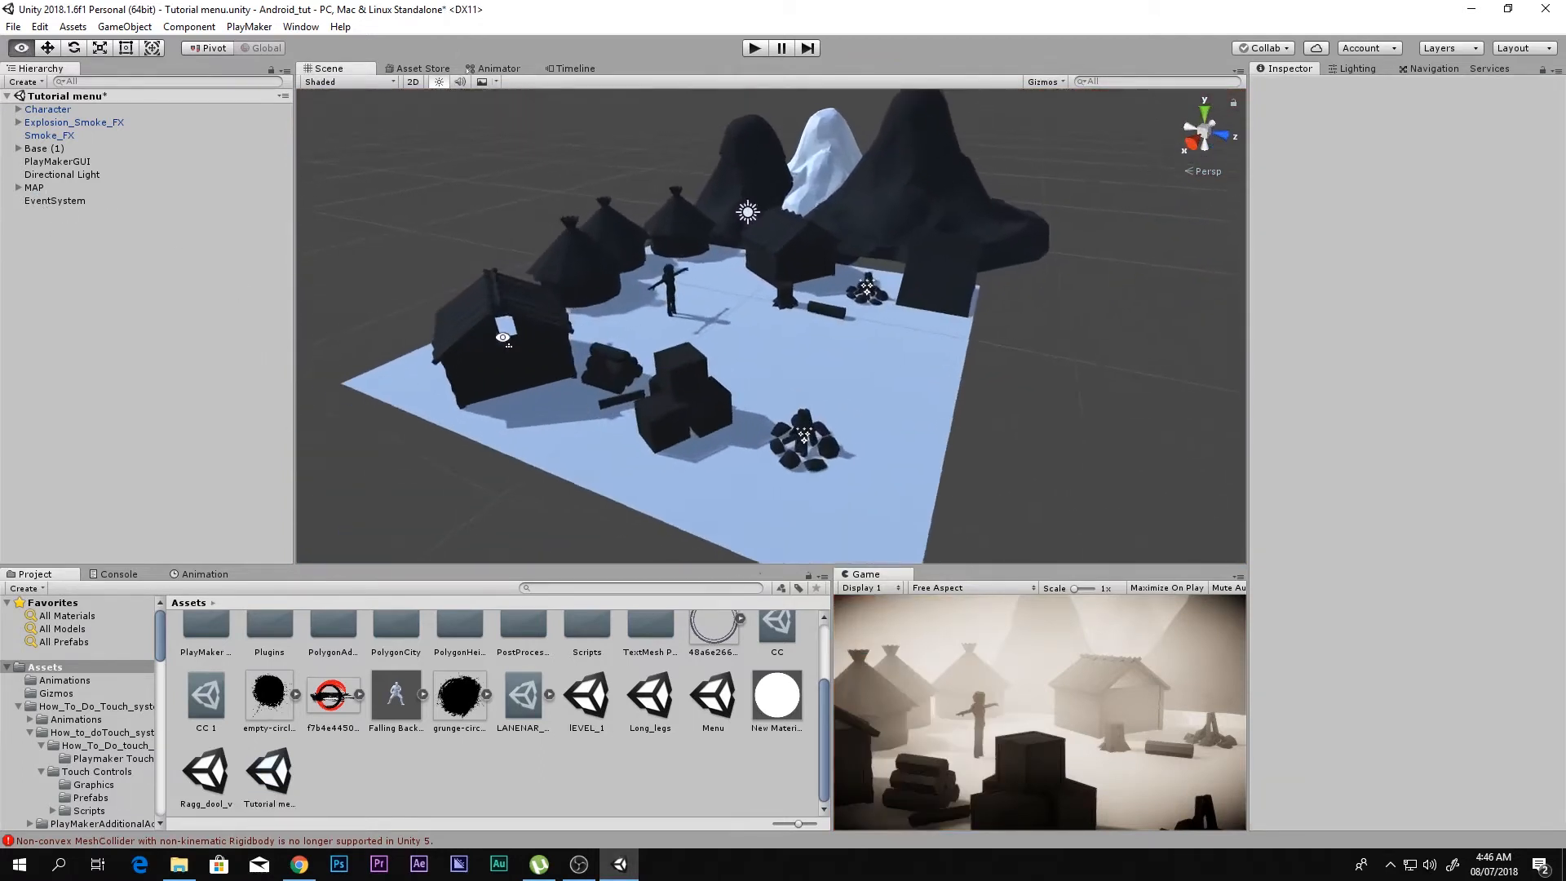
key("shift+space")
key("shift+space")
key("shift+space")
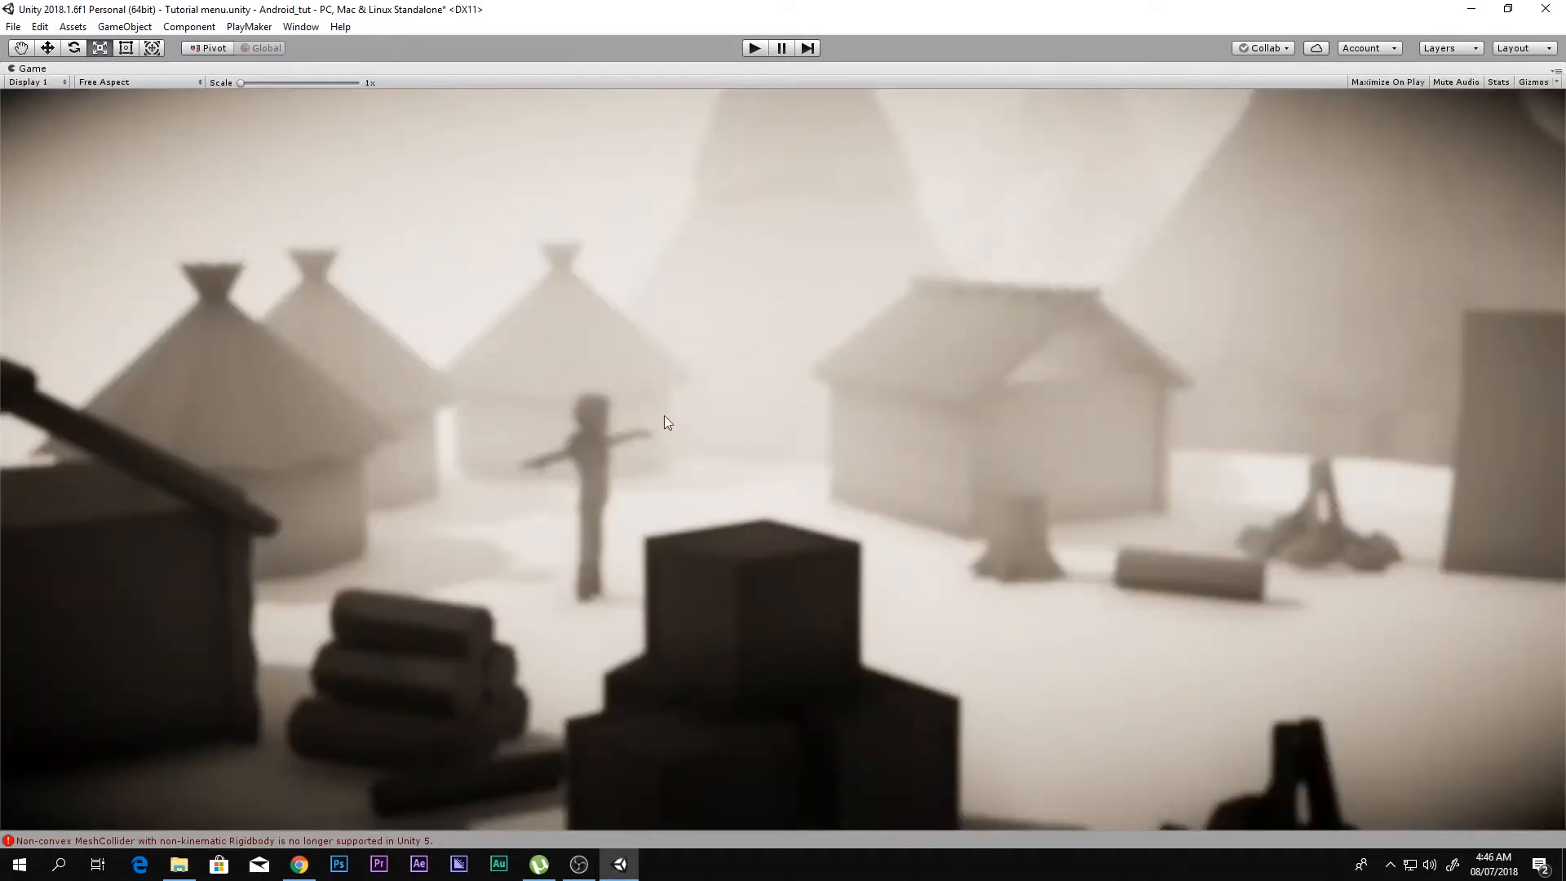
key("shift+space")
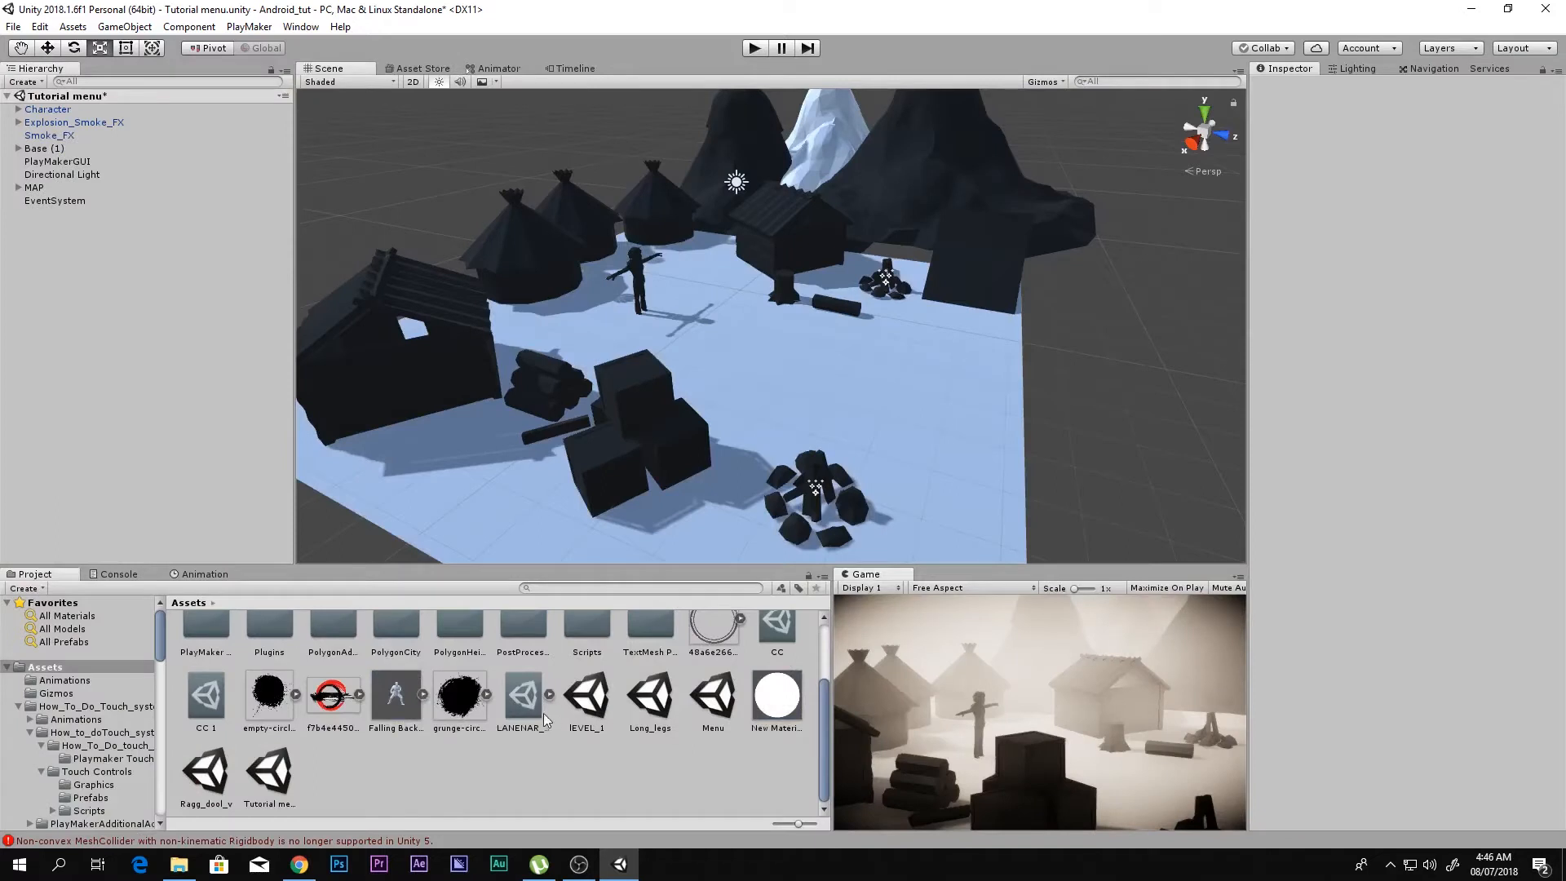
scroll(584, 714, "up", 1)
left_click(775, 683)
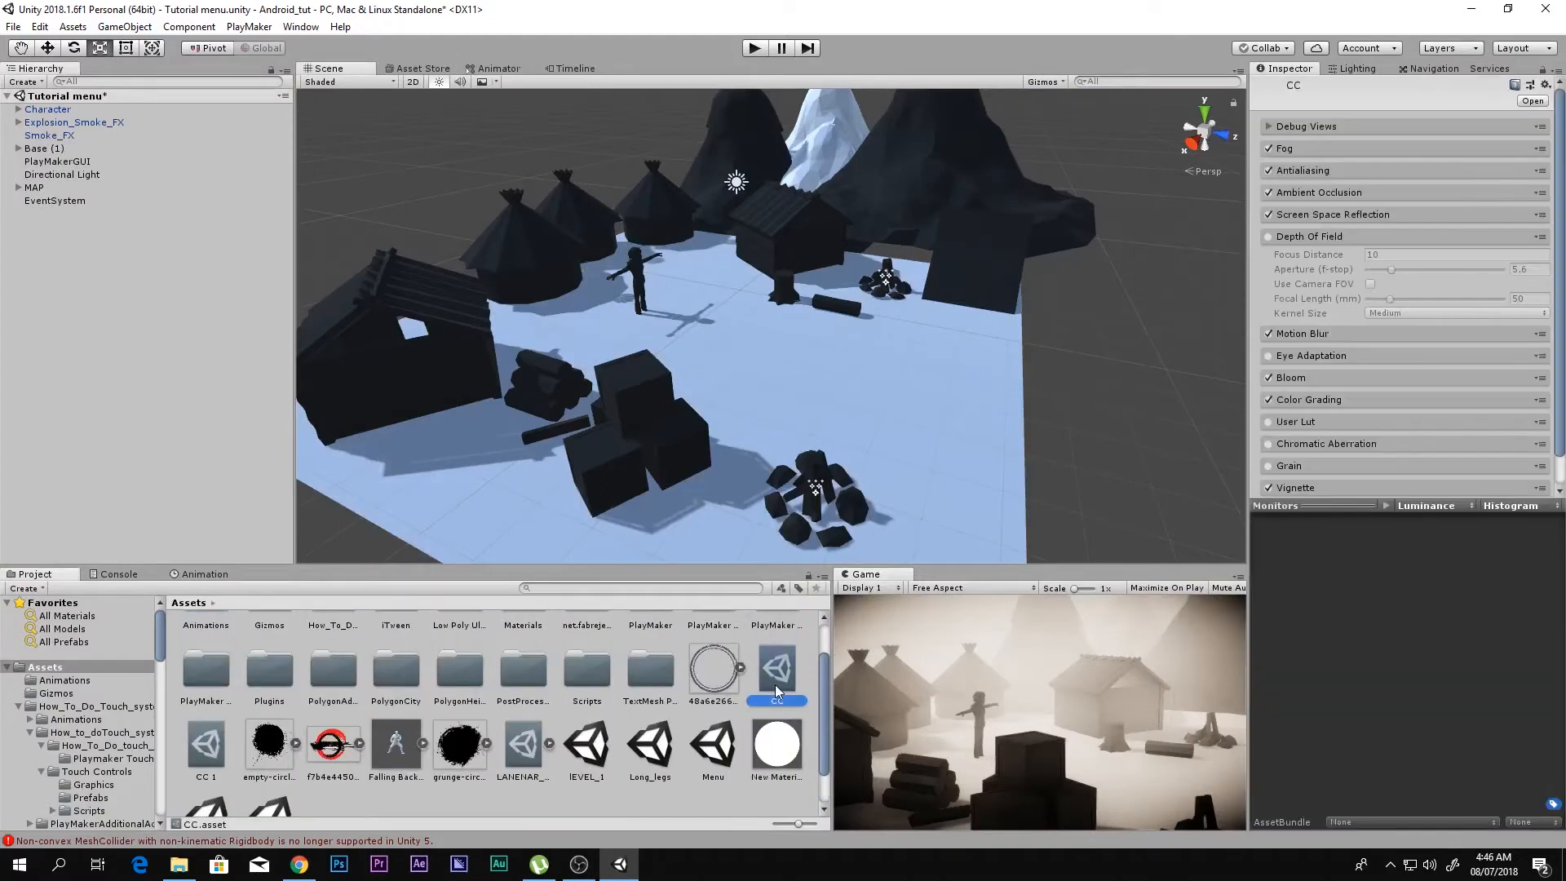
left_click(1283, 241)
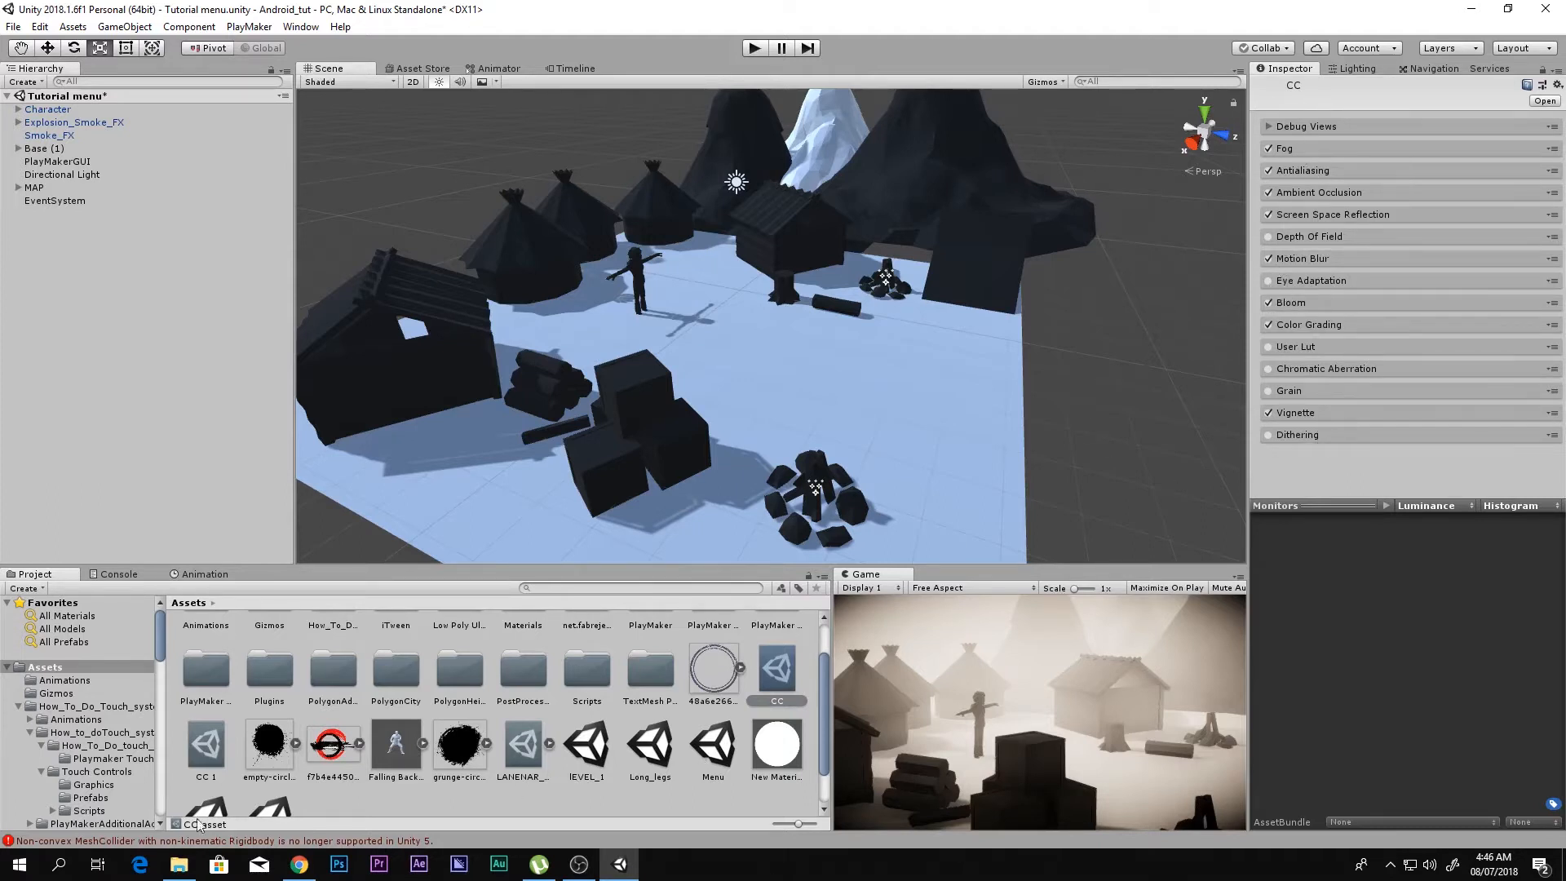
left_click(214, 755)
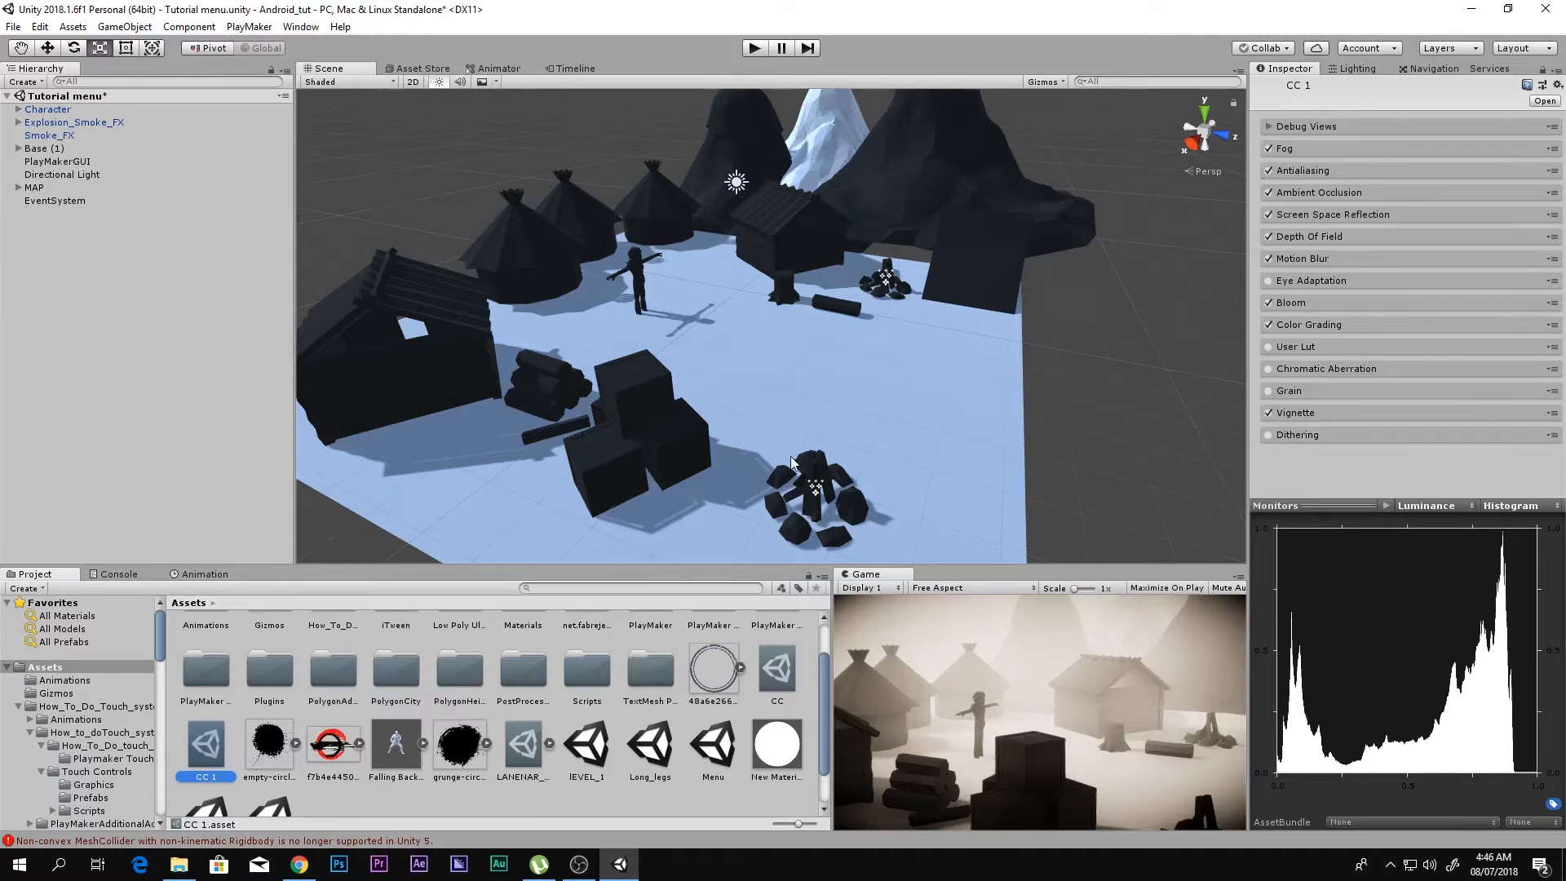
key("shift+space")
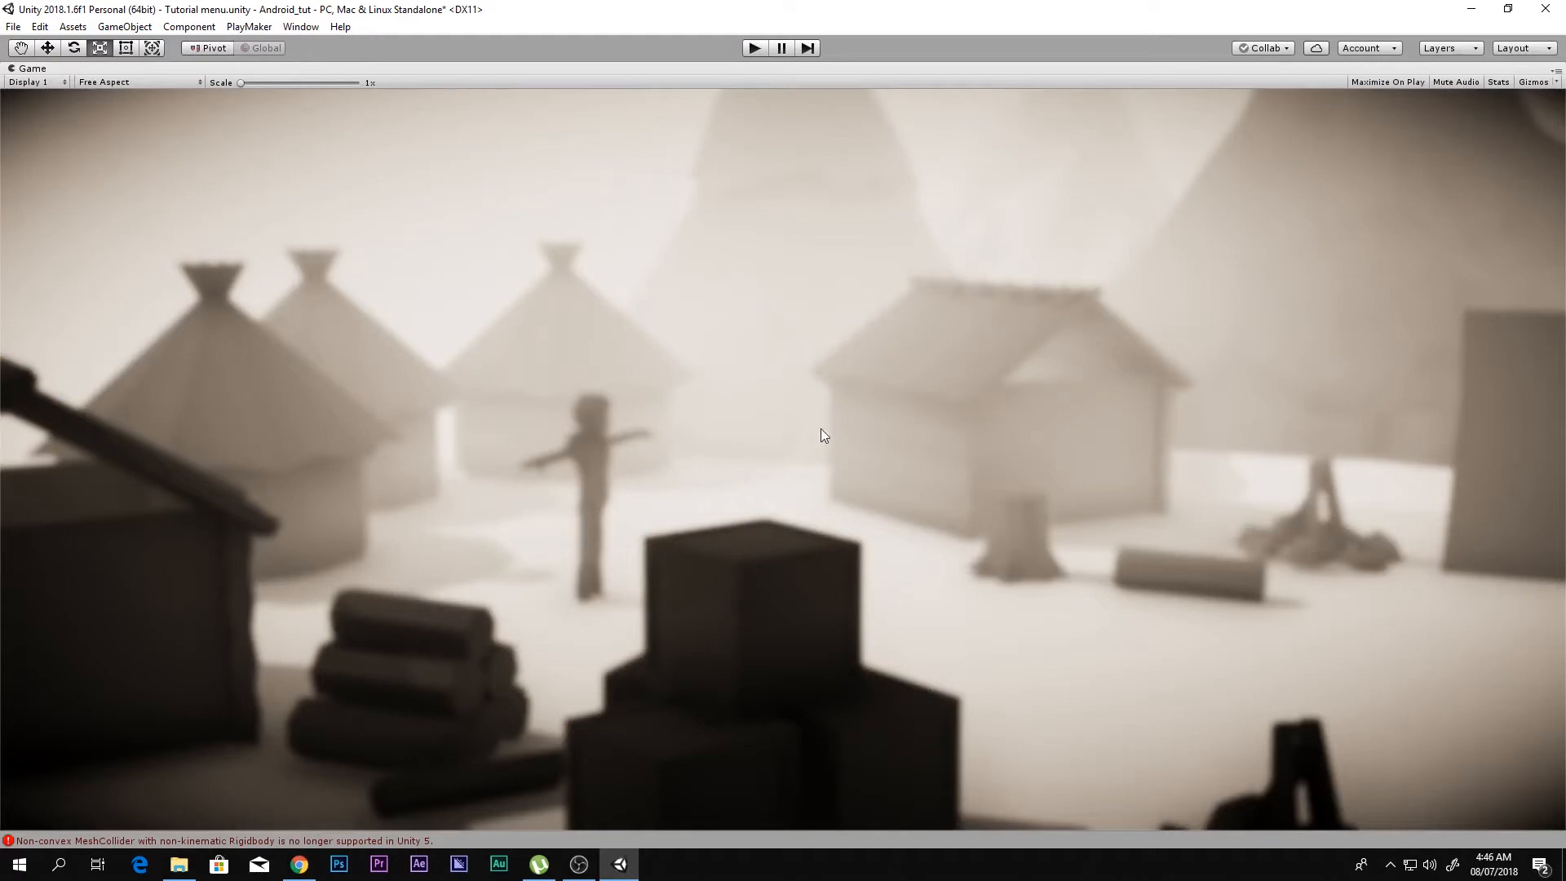
key("shift+space")
Step: Add a UI Panel with its own Canvas to the scene and check it in the Game and Scene views
left_click(50, 234)
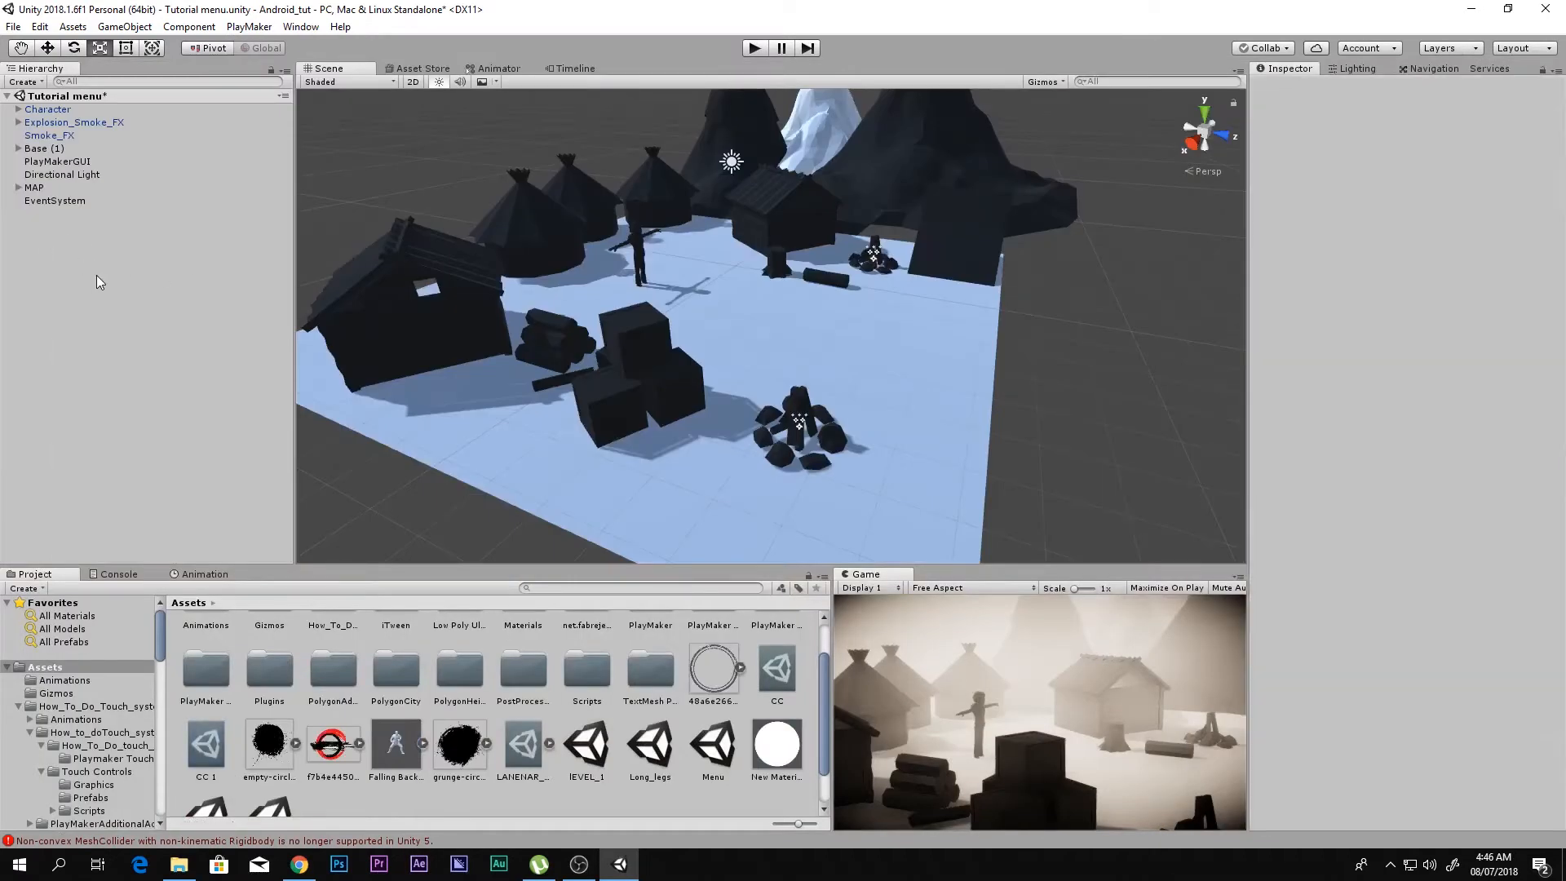
right_click(97, 276)
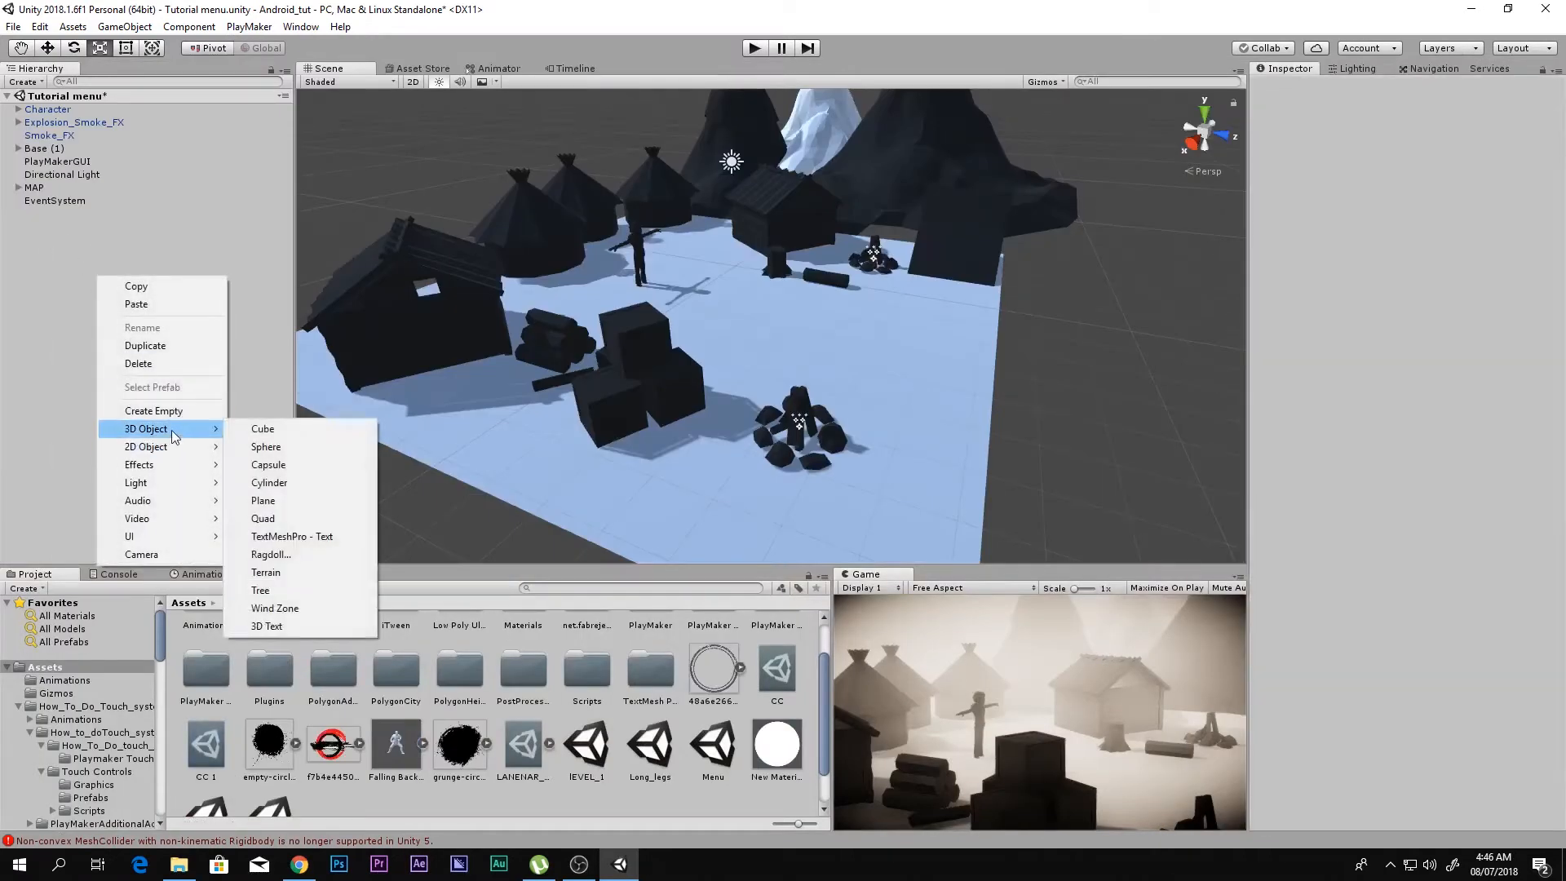
mouse_move(188, 536)
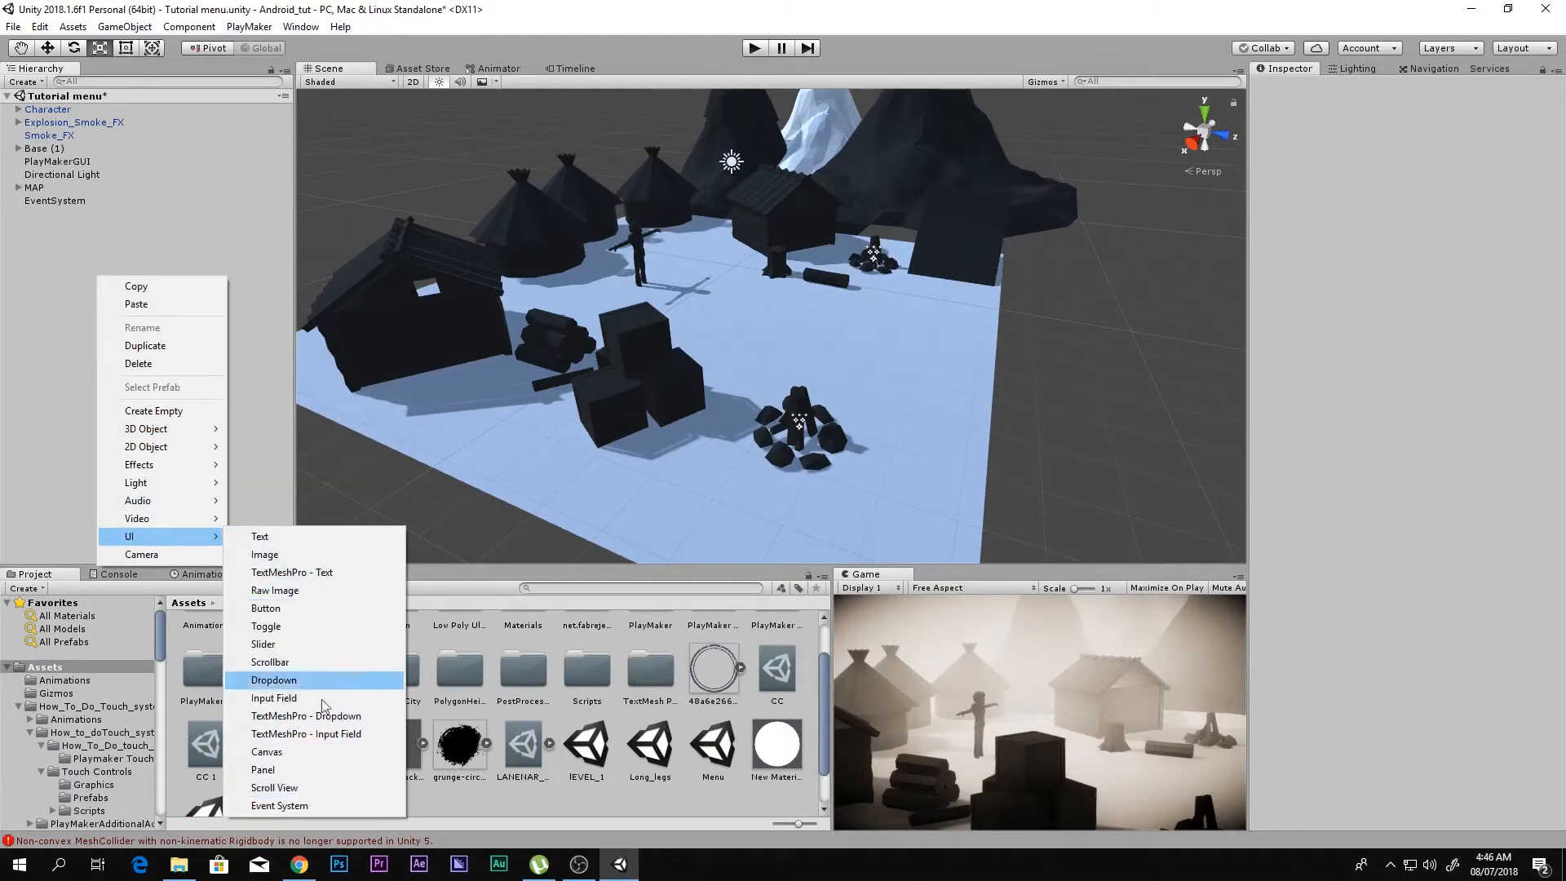
left_click(286, 769)
key("shift+space")
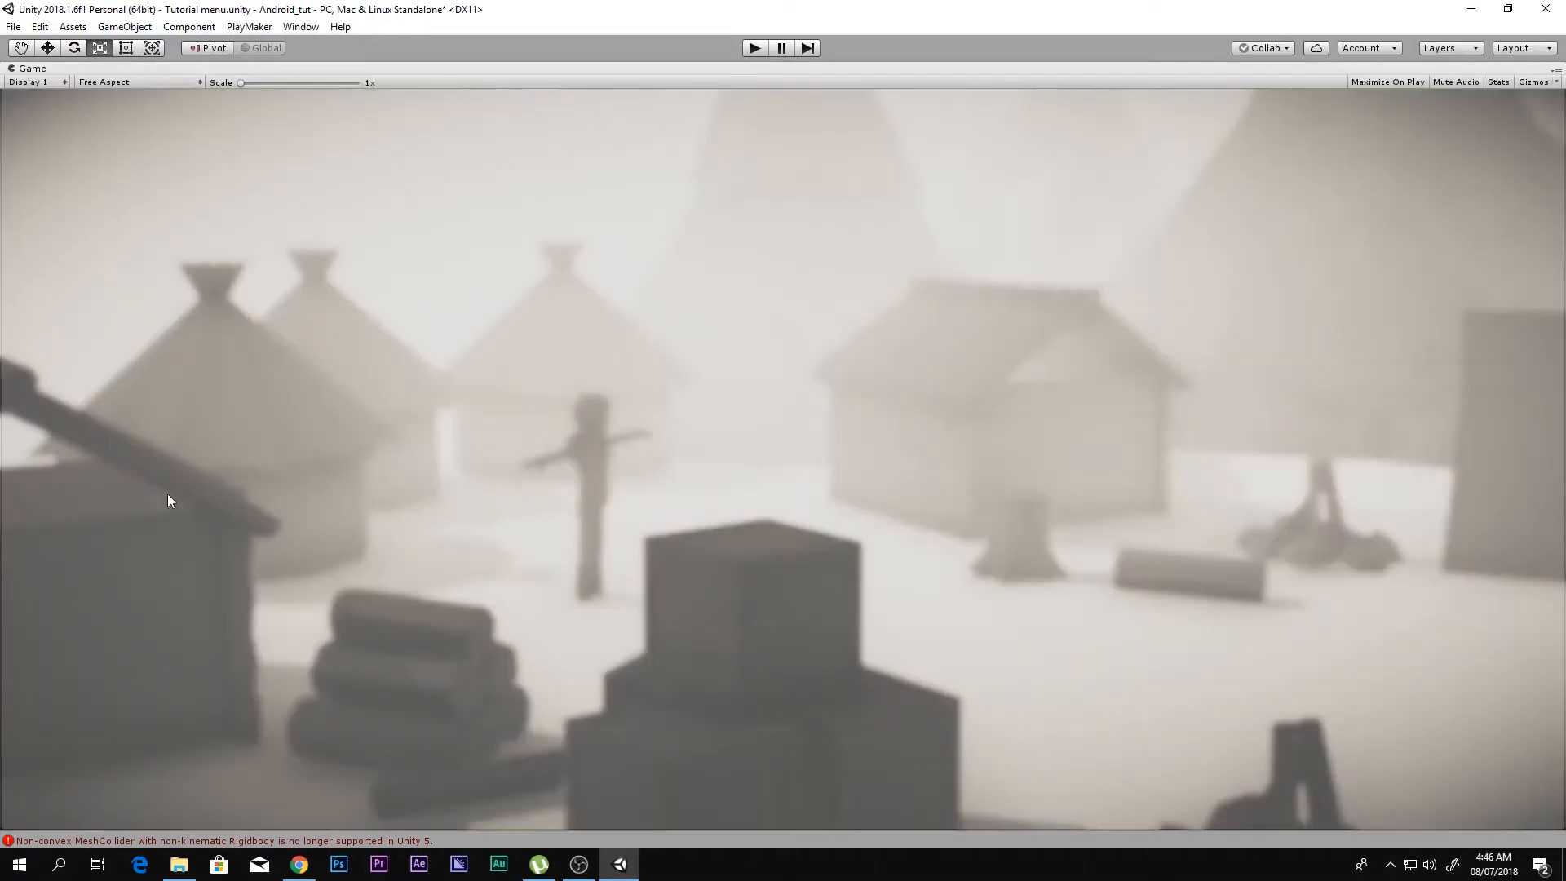
key("shift+space")
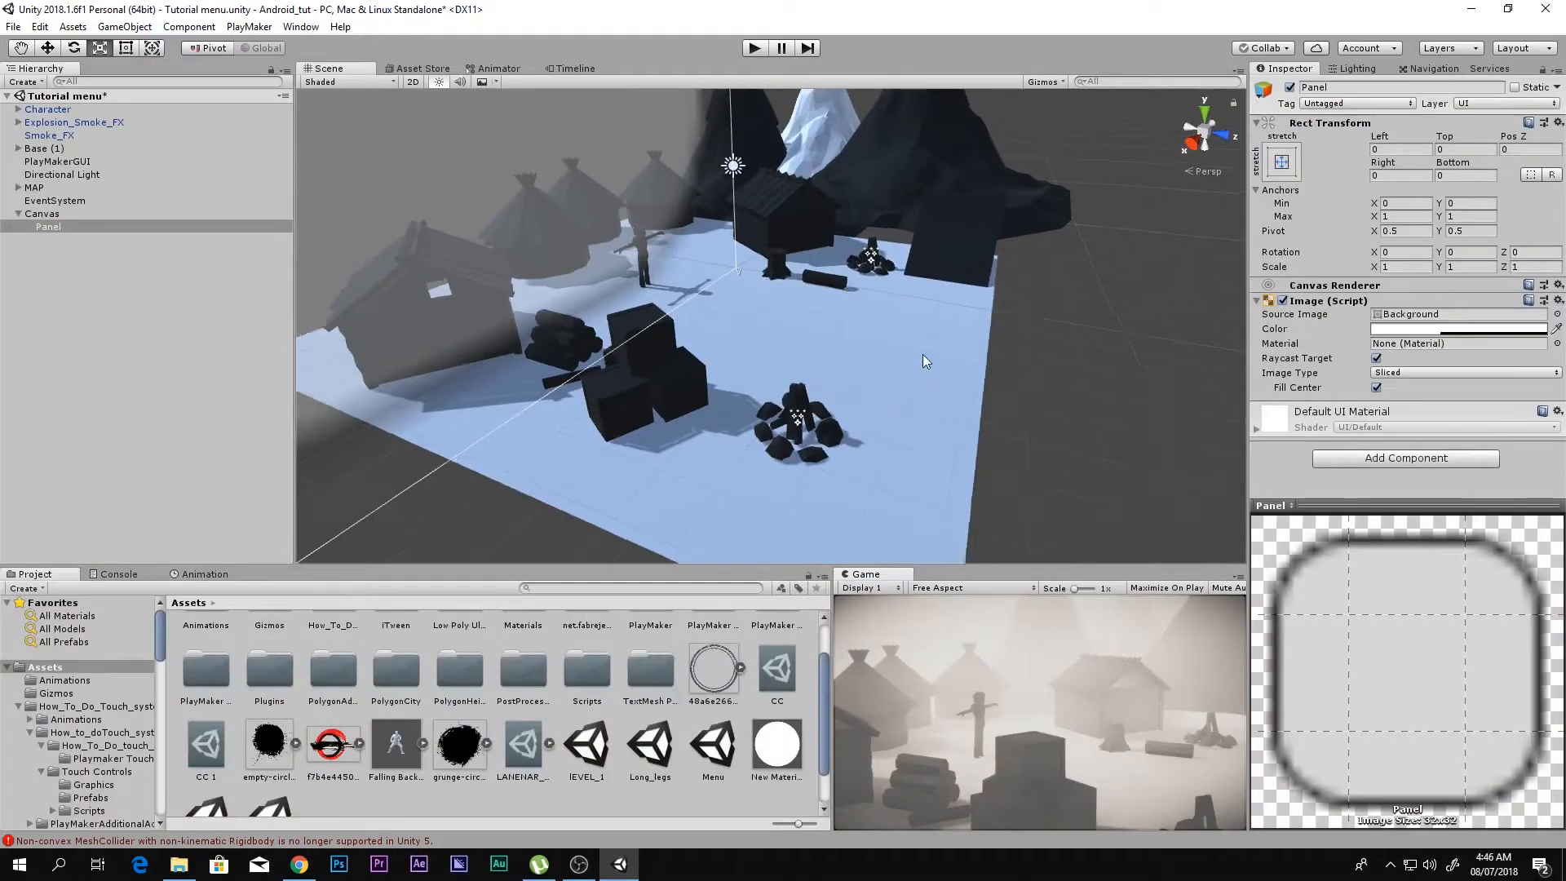
right_click_drag(922, 353, 705, 275)
key("f")
Step: Replace the Panel under the Canvas with a UI Image
left_click(82, 223)
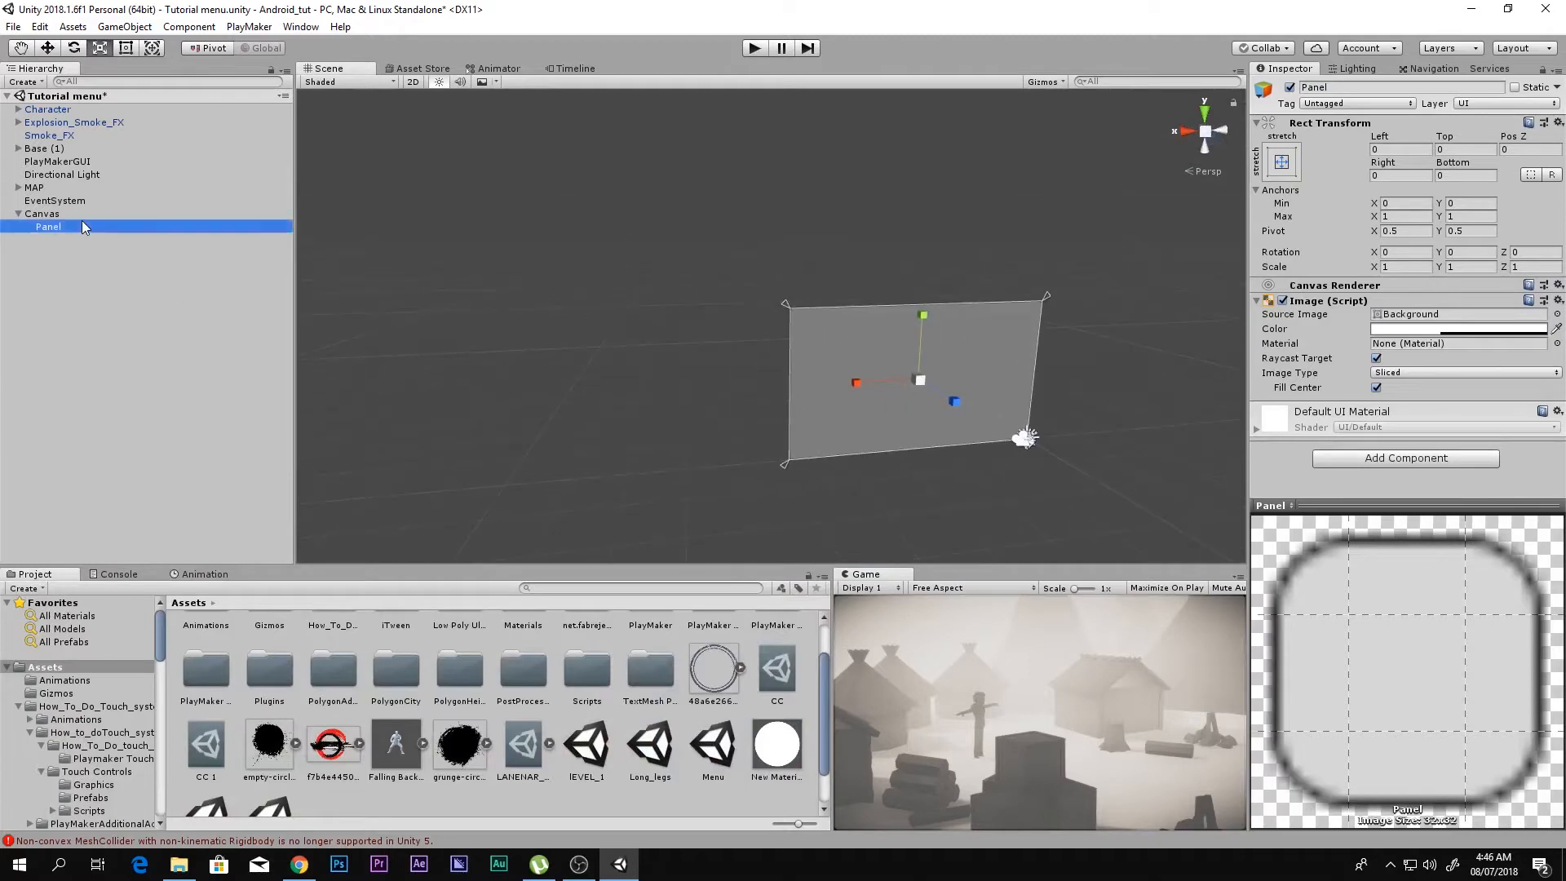
key("Delete")
right_click(66, 217)
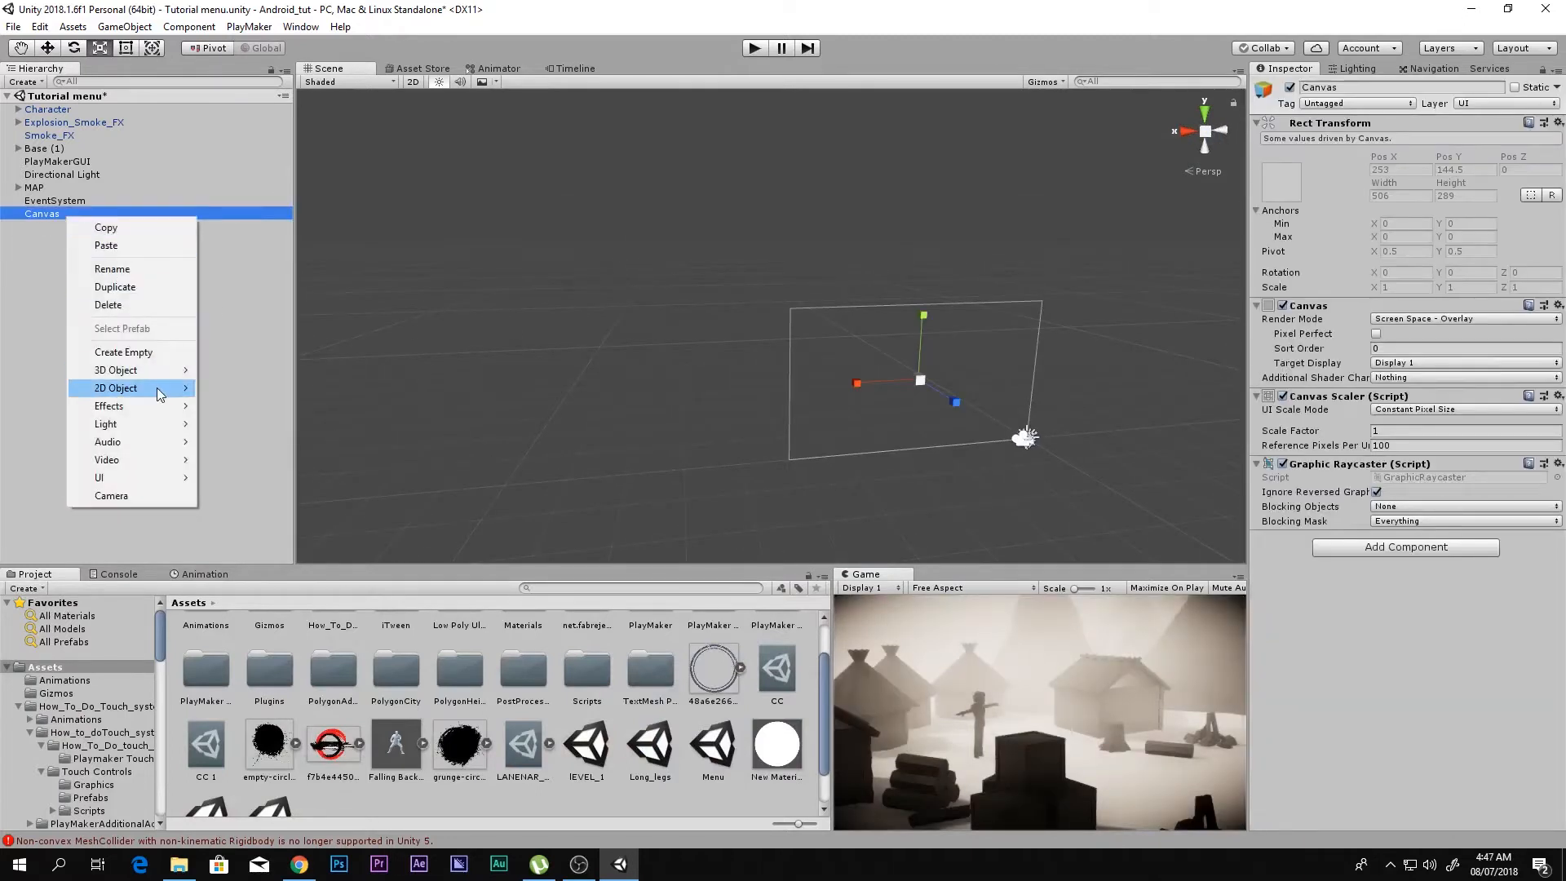
mouse_move(169, 476)
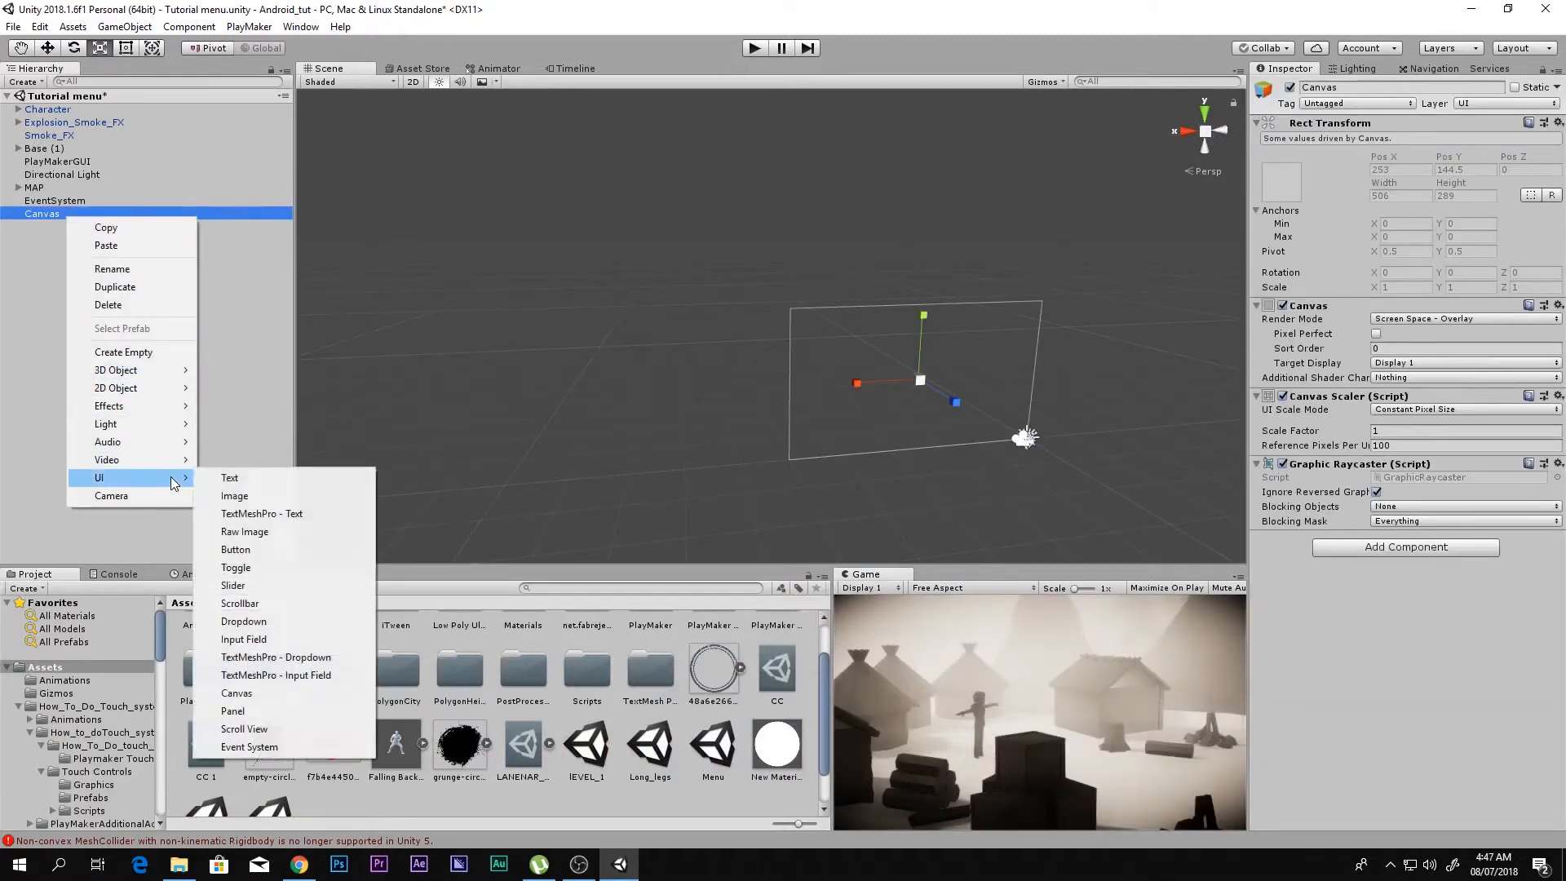
left_click(236, 495)
Step: Scale the Image into a tall vertical strip of about 2.33 in X and 9.78 in Y
left_click_drag(700, 260, 695, 91)
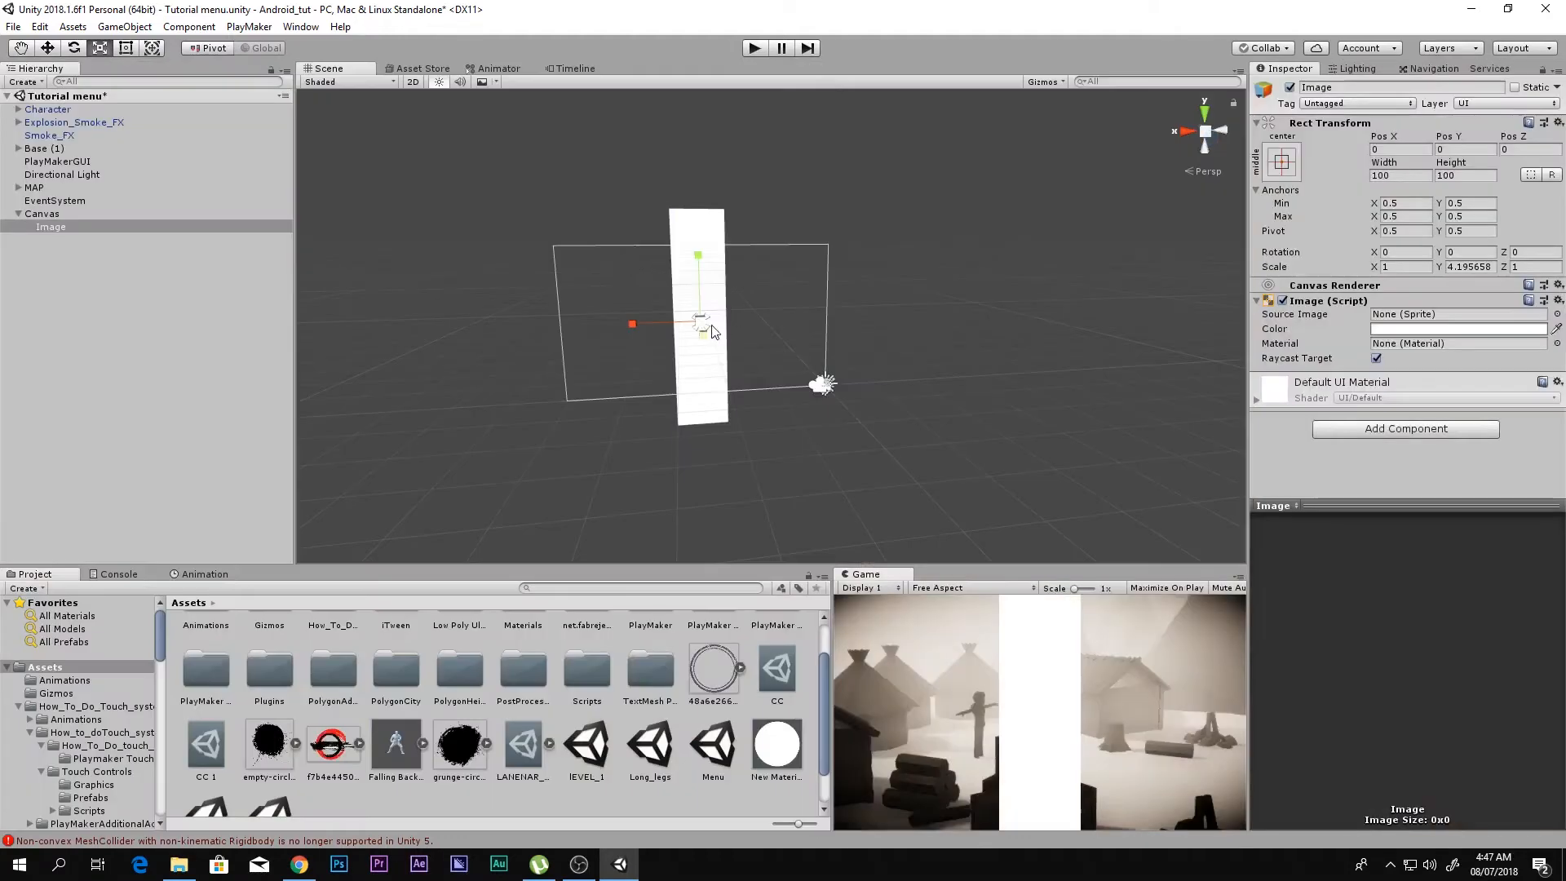
left_click_drag(707, 328, 798, 266)
key("shift+space")
key("shift+space")
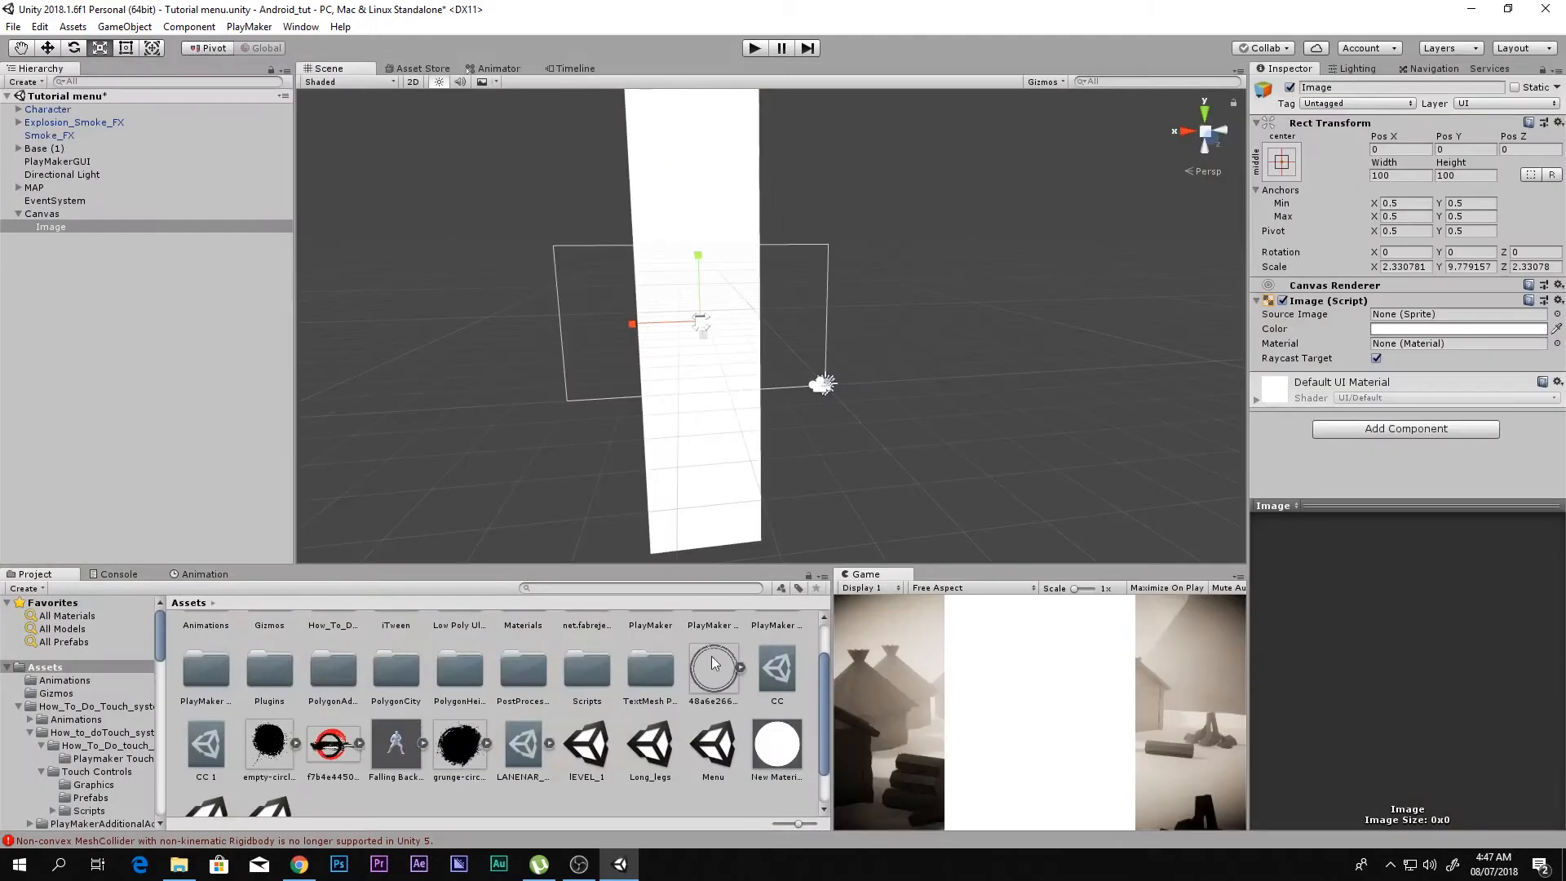
Step: Save the changes to the Tutorial menu scene and open the Menu scene to view its Play Game button and background strips
double_click(726, 756)
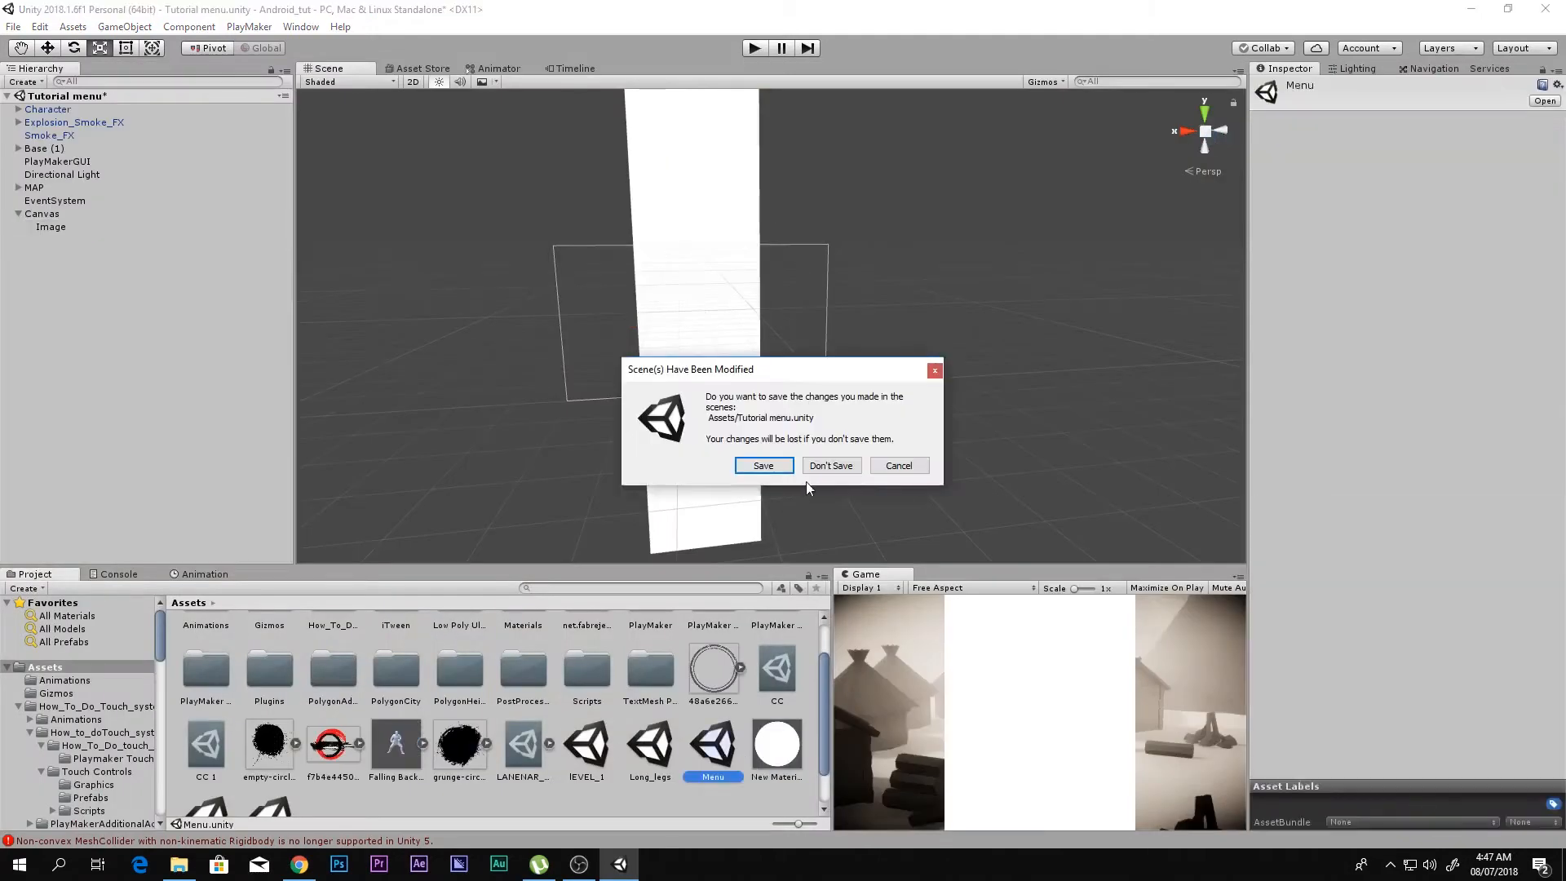
left_click(775, 471)
right_click_drag(775, 351, 915, 318)
left_click(866, 316)
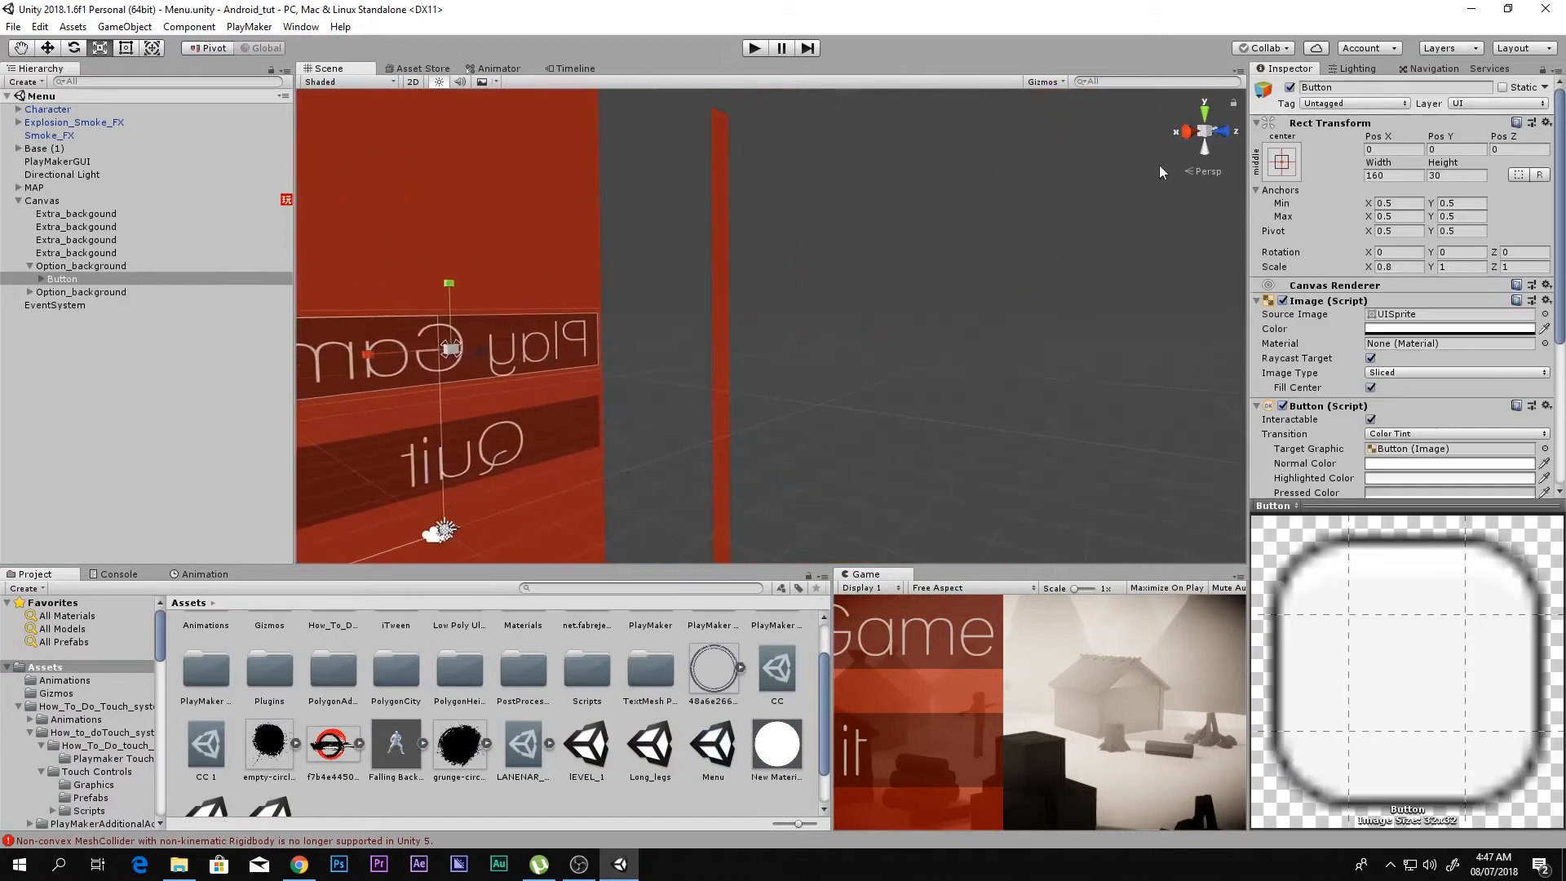
right_click_drag(1020, 237, 570, 290)
right_click_drag(1115, 320, 950, 328)
right_click_drag(740, 314, 736, 342)
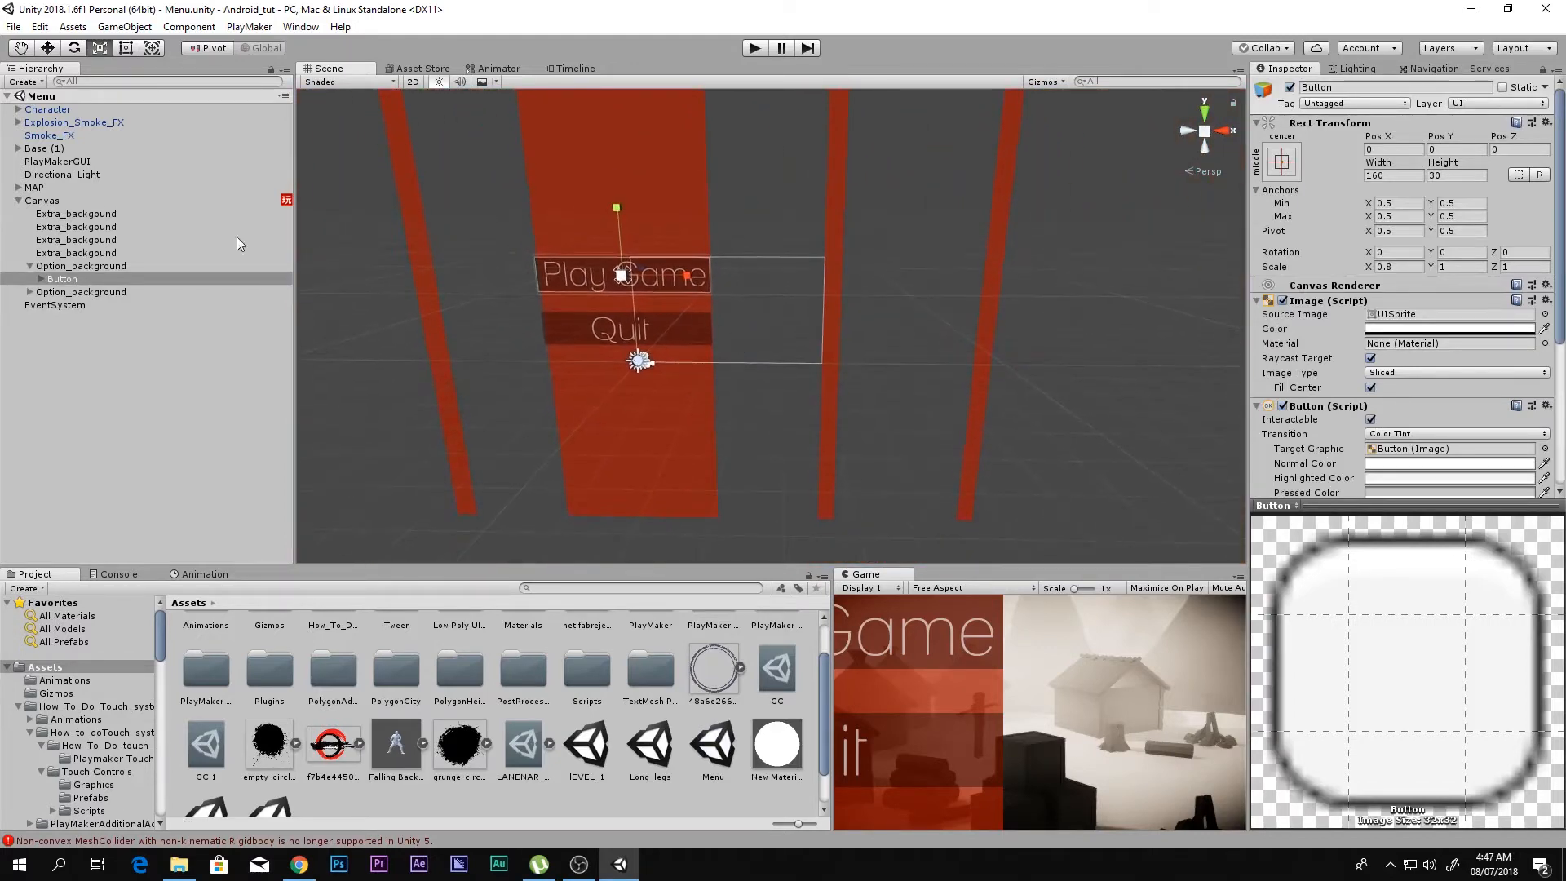
Step: Switch back to the Tutorial menu scene from the project assets
left_click(716, 752)
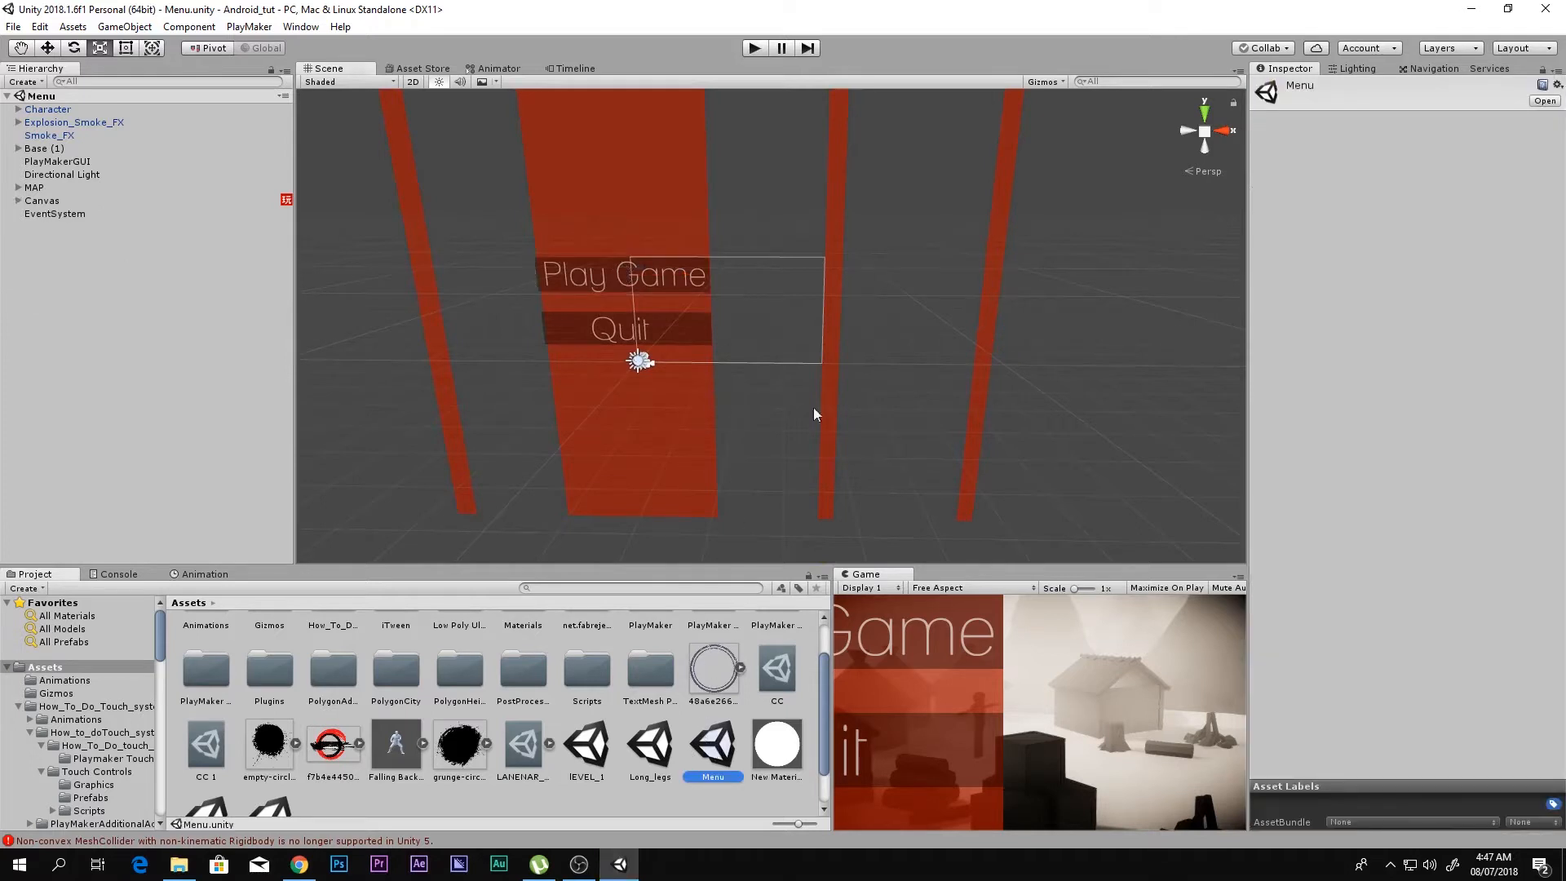
right_click_drag(814, 408, 806, 394)
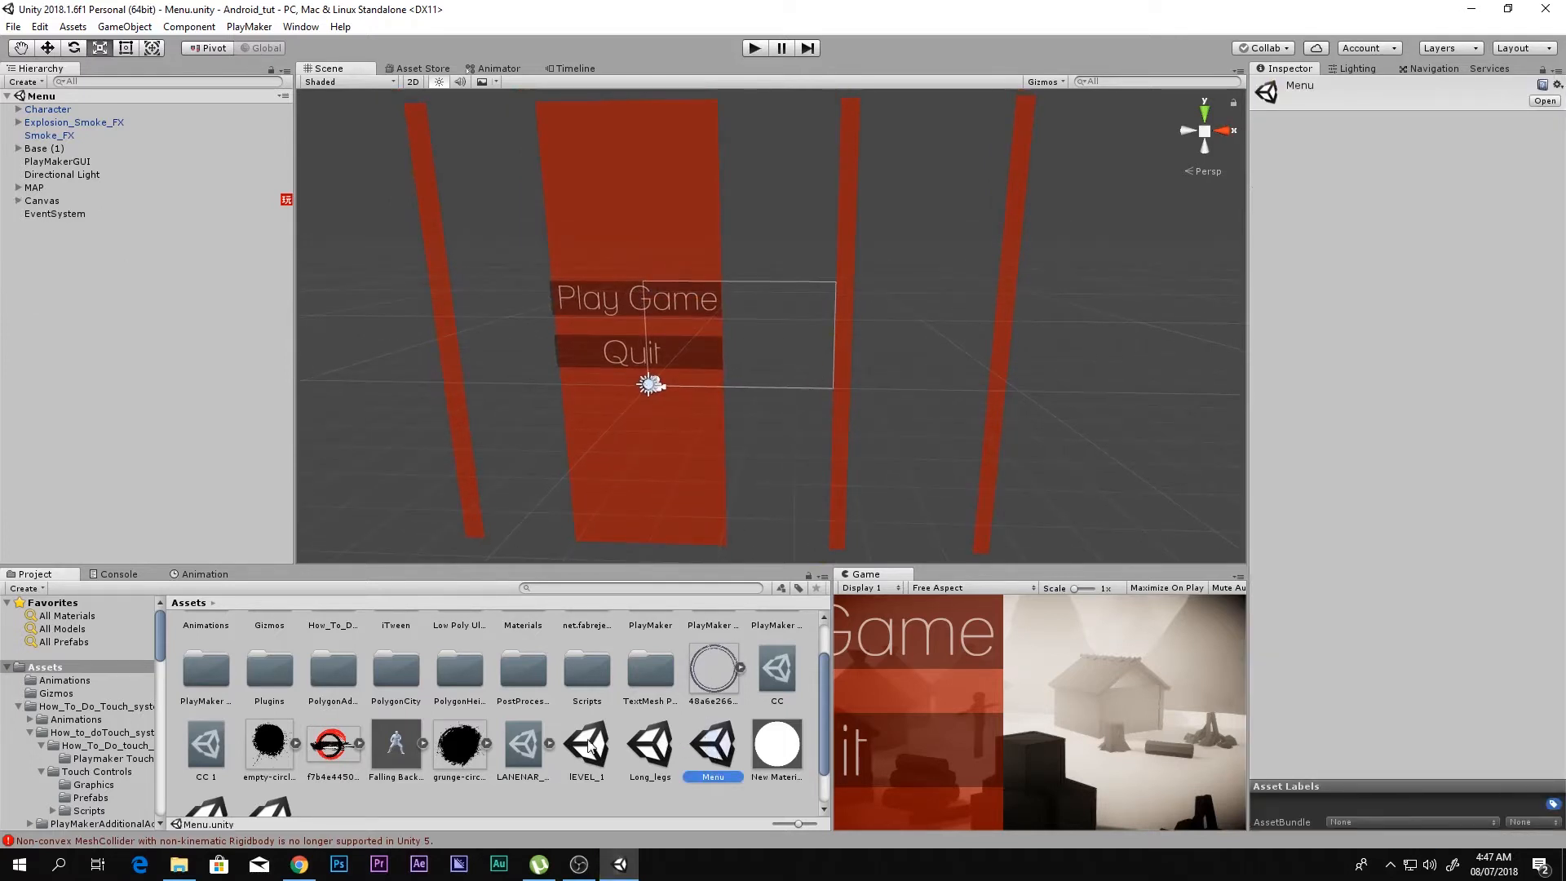
scroll(359, 756, "down", 2)
double_click(271, 775)
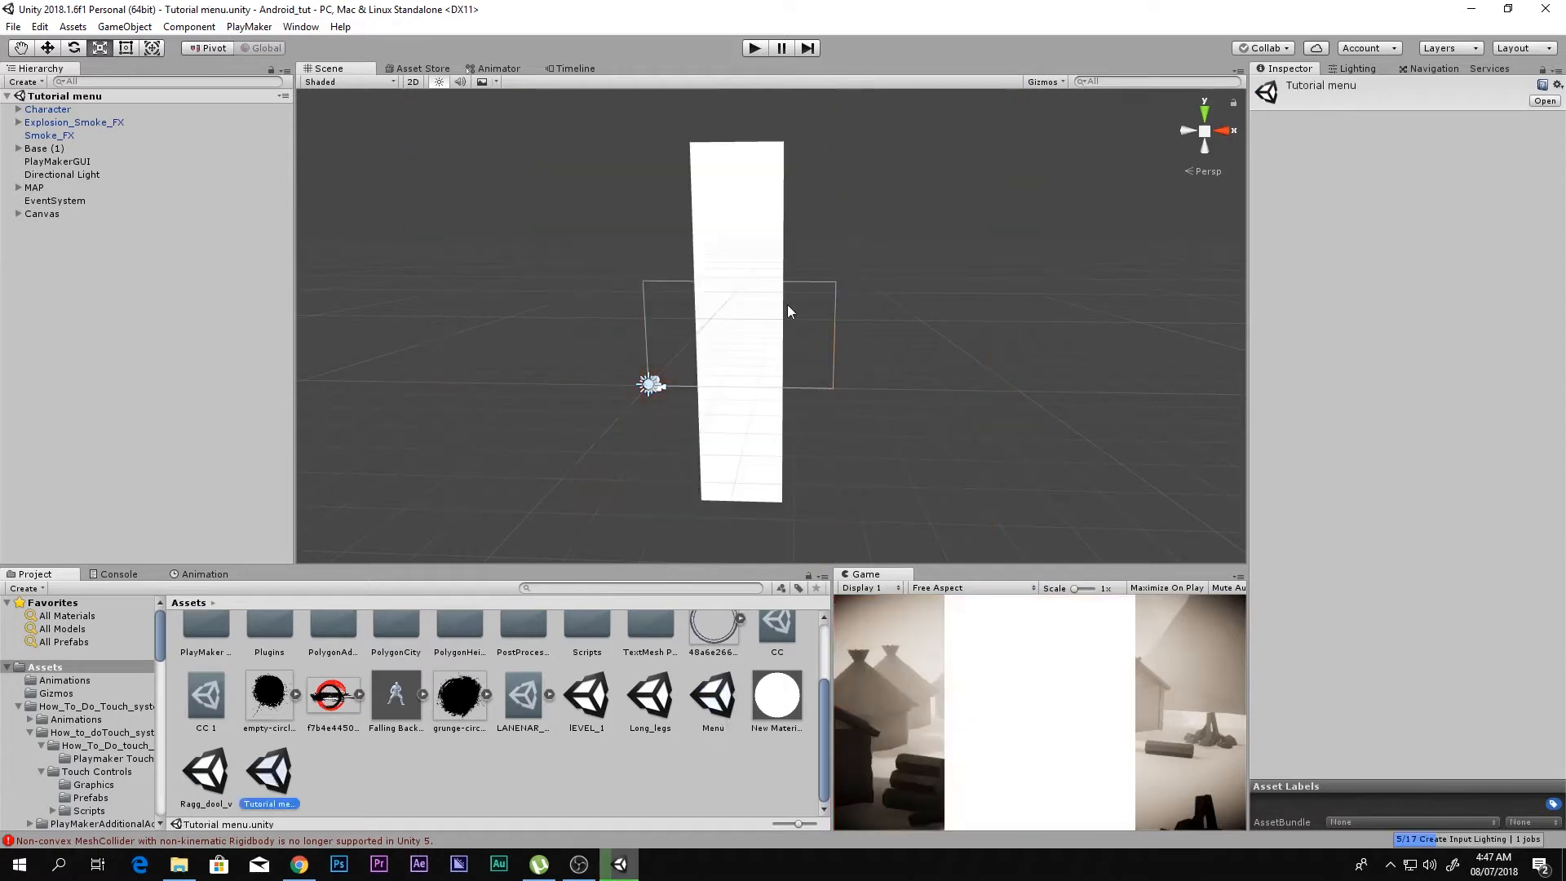
Step: Color the white Image strip semi-transparent dark red, about 6F0000 with alpha 82, and check it in the Game view
left_click(776, 239)
mouse_move(815, 275)
right_mouse_down()
mouse_move(875, 286)
mouse_move(790, 291)
mouse_move(840, 286)
right_mouse_up()
key("w")
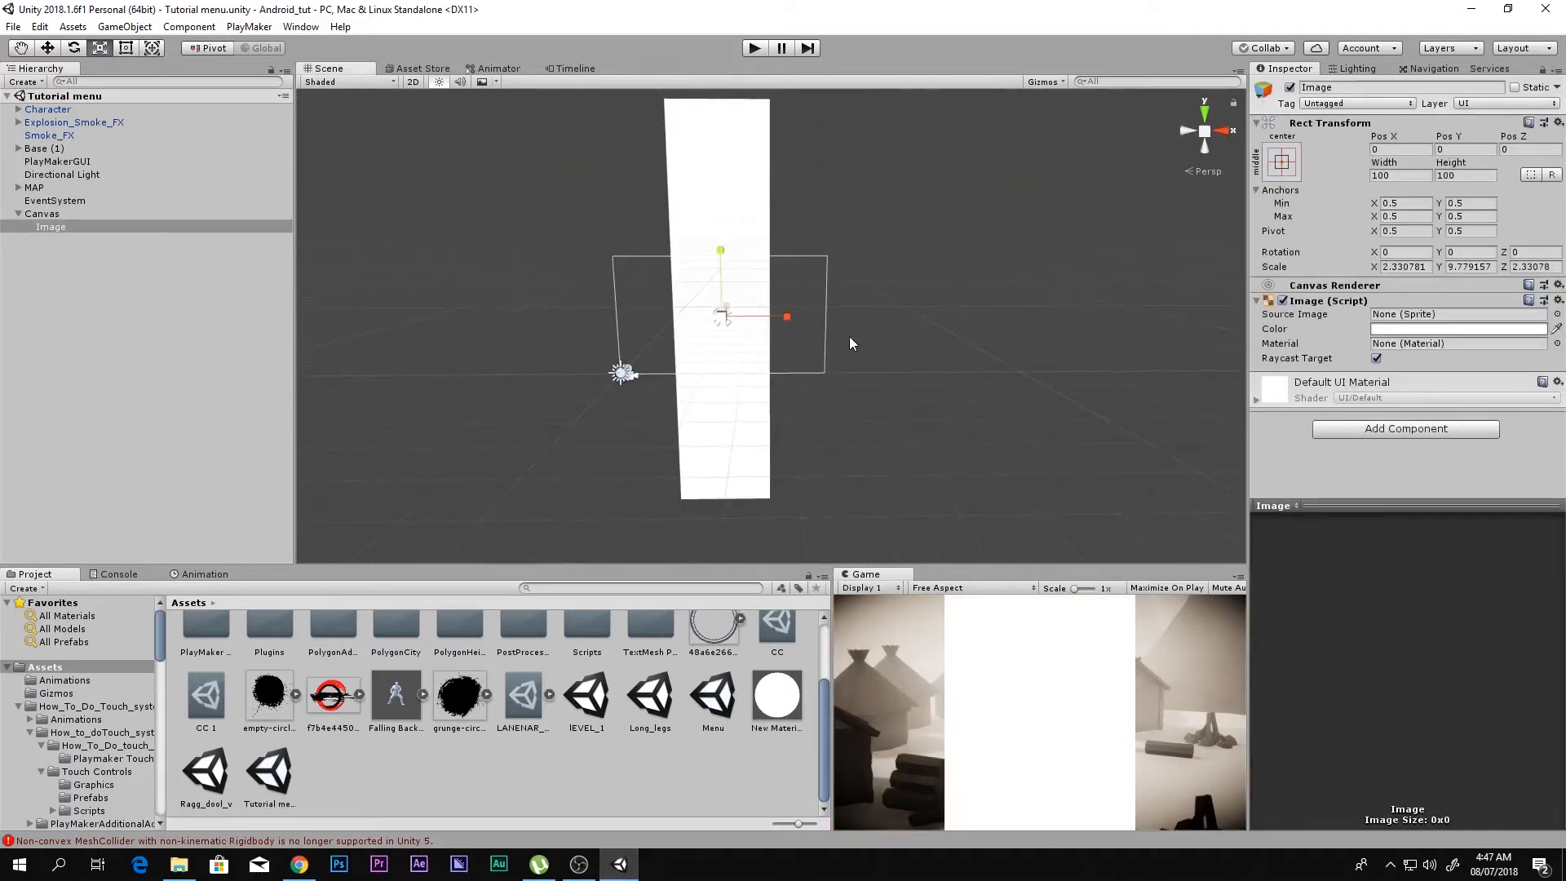
left_click(1384, 330)
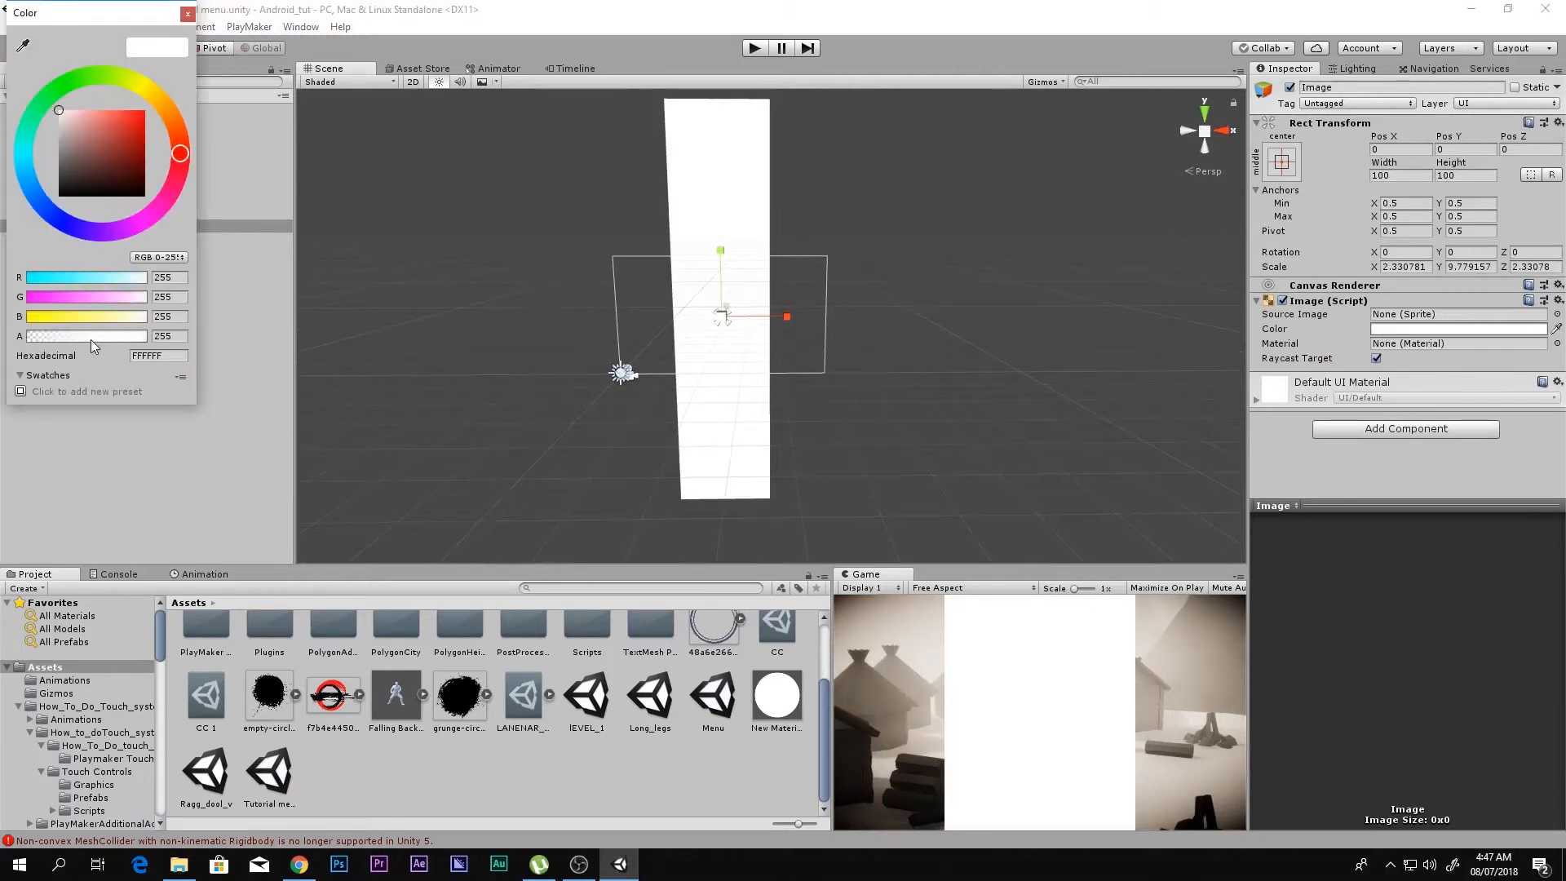
left_click_drag(91, 340, 66, 339)
left_click_drag(122, 124, 168, 169)
left_click(188, 13)
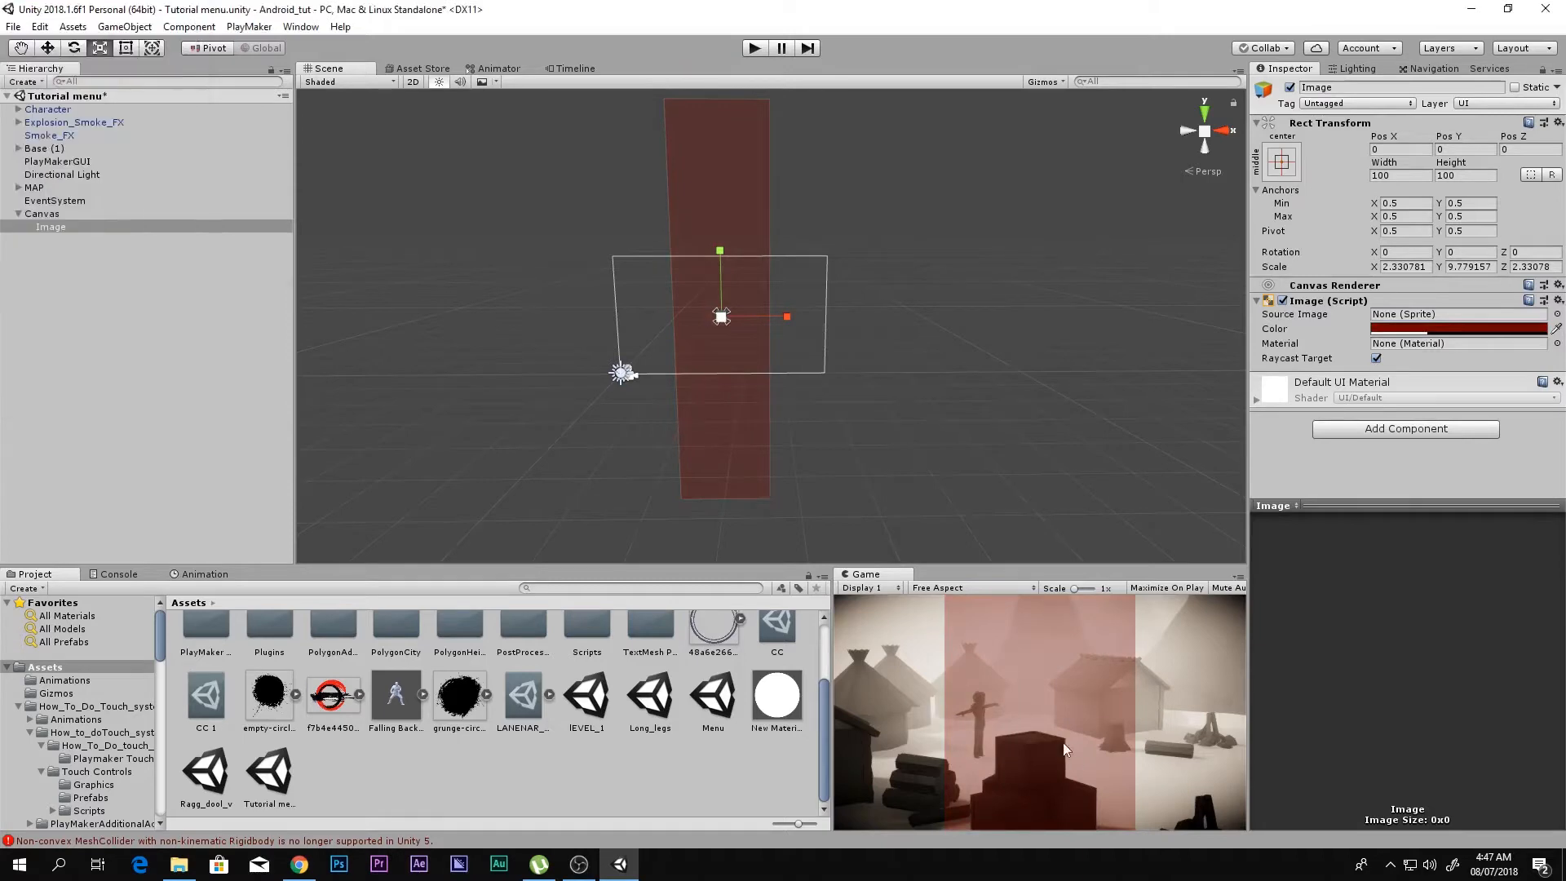
key("shift+space")
key("shift+space")
Step: Duplicate the red strip into three narrow strips, placed at about X 241, -377 and 716
middle_click(784, 318)
key("w")
key("ctrl+d")
left_click_drag(788, 317, 1076, 317)
key("e")
key("r")
key("ctrl+d")
key("w")
key("ctrl+d")
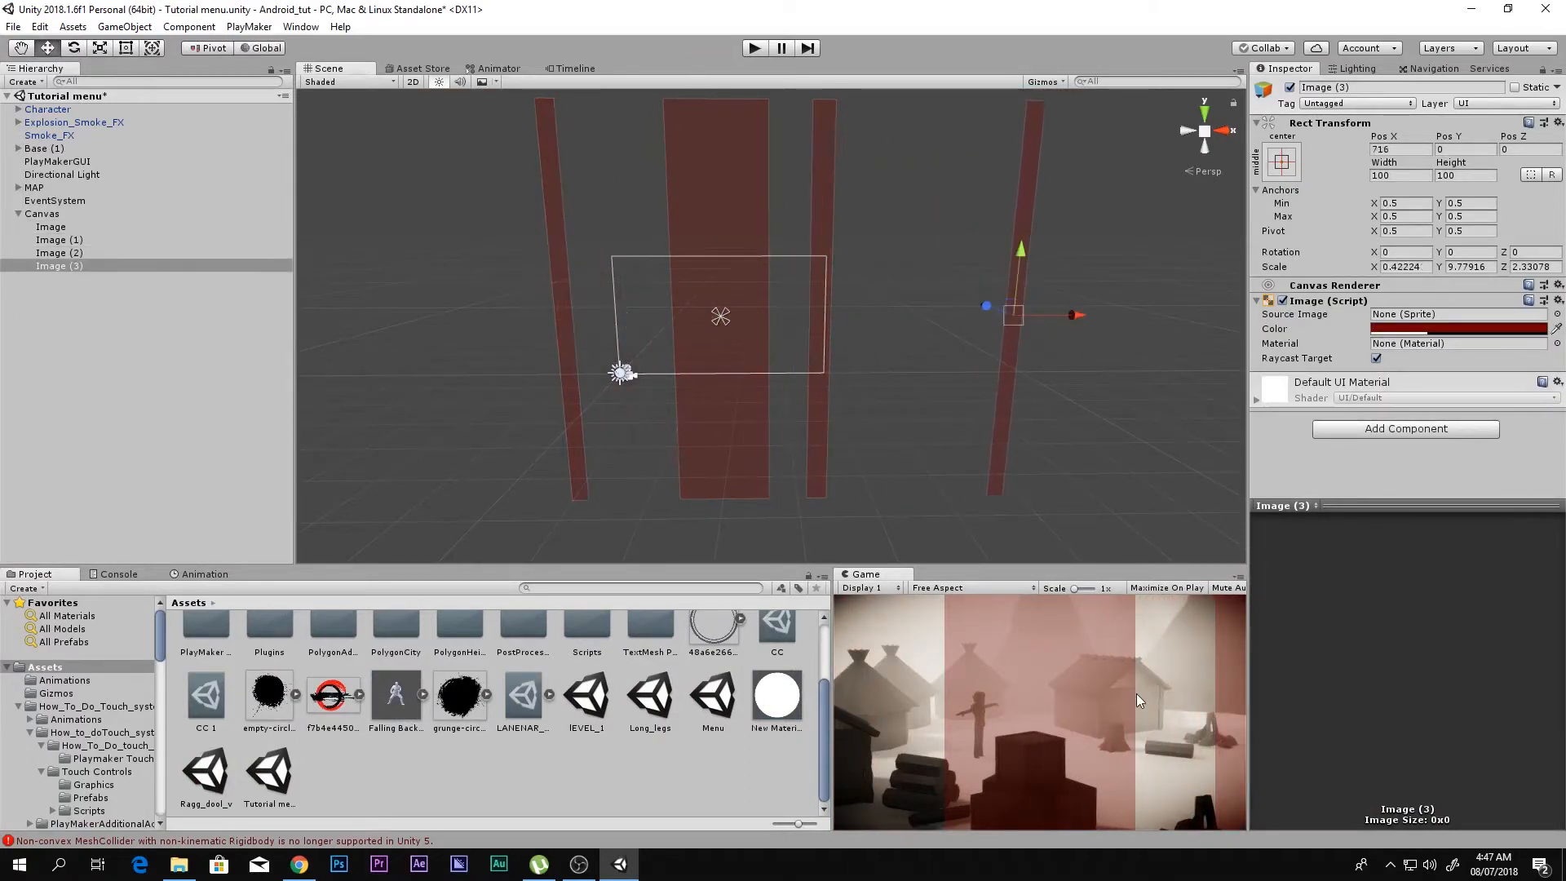
Step: Move the leftmost narrow strip to about X -664 and the wide strip to about X -192, checking the Game view
key("shift+space")
key("shift+space")
left_click(561, 265)
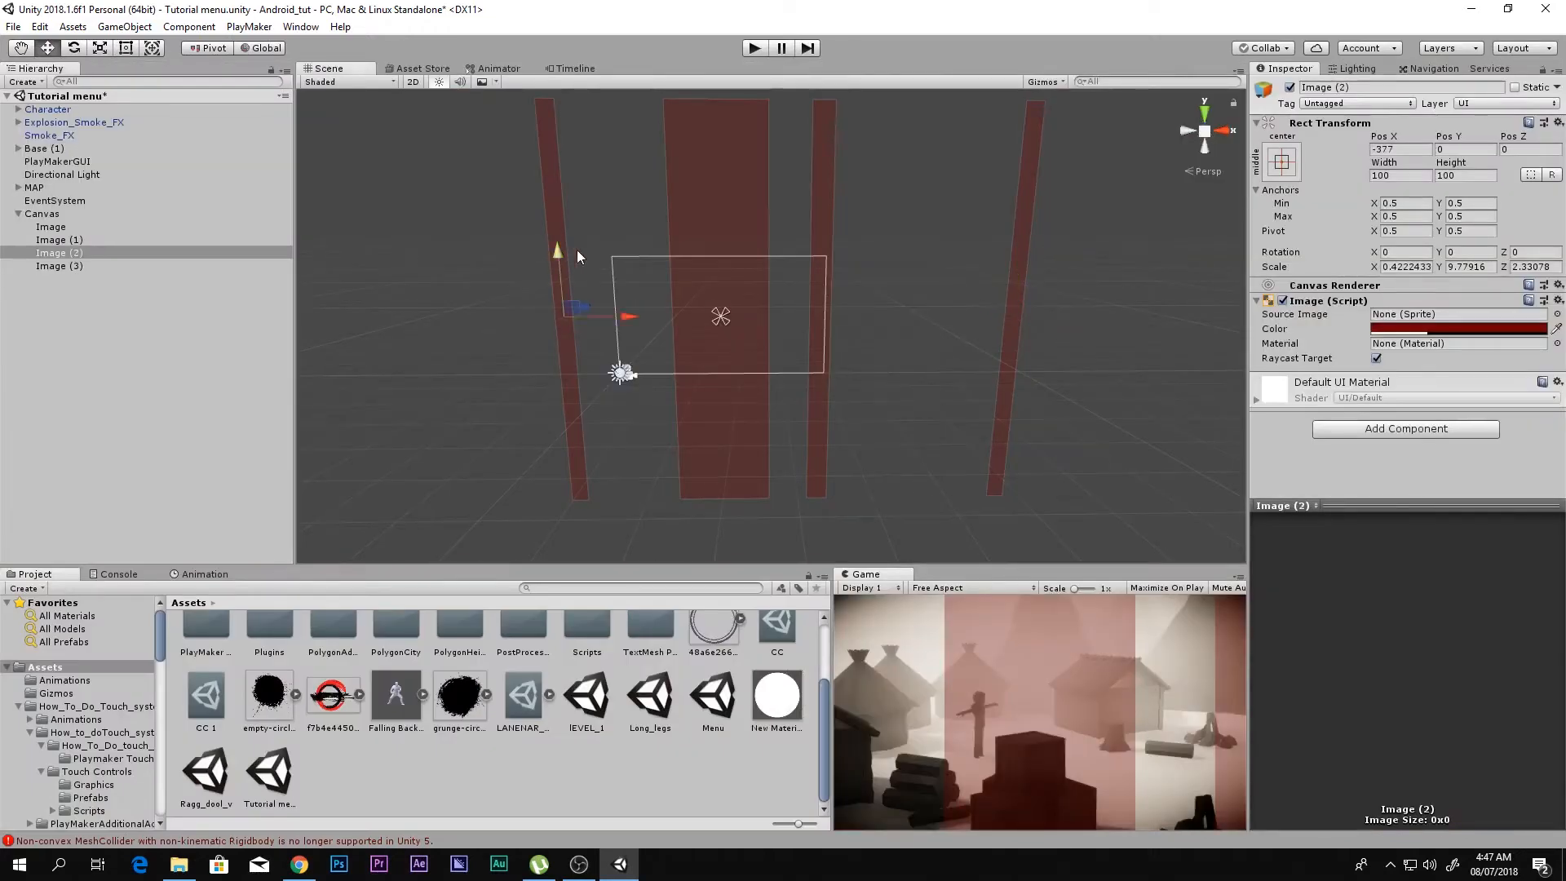
left_click_drag(629, 317, 508, 317)
key("shift+space")
key("shift+space")
left_click(728, 232)
left_click_drag(800, 302, 719, 303)
key("shift+space")
key("shift+space")
Step: Shift the leftmost narrow strip farther left and widen the wide strip to about 4.82 X scale at about X -265
left_click(434, 238)
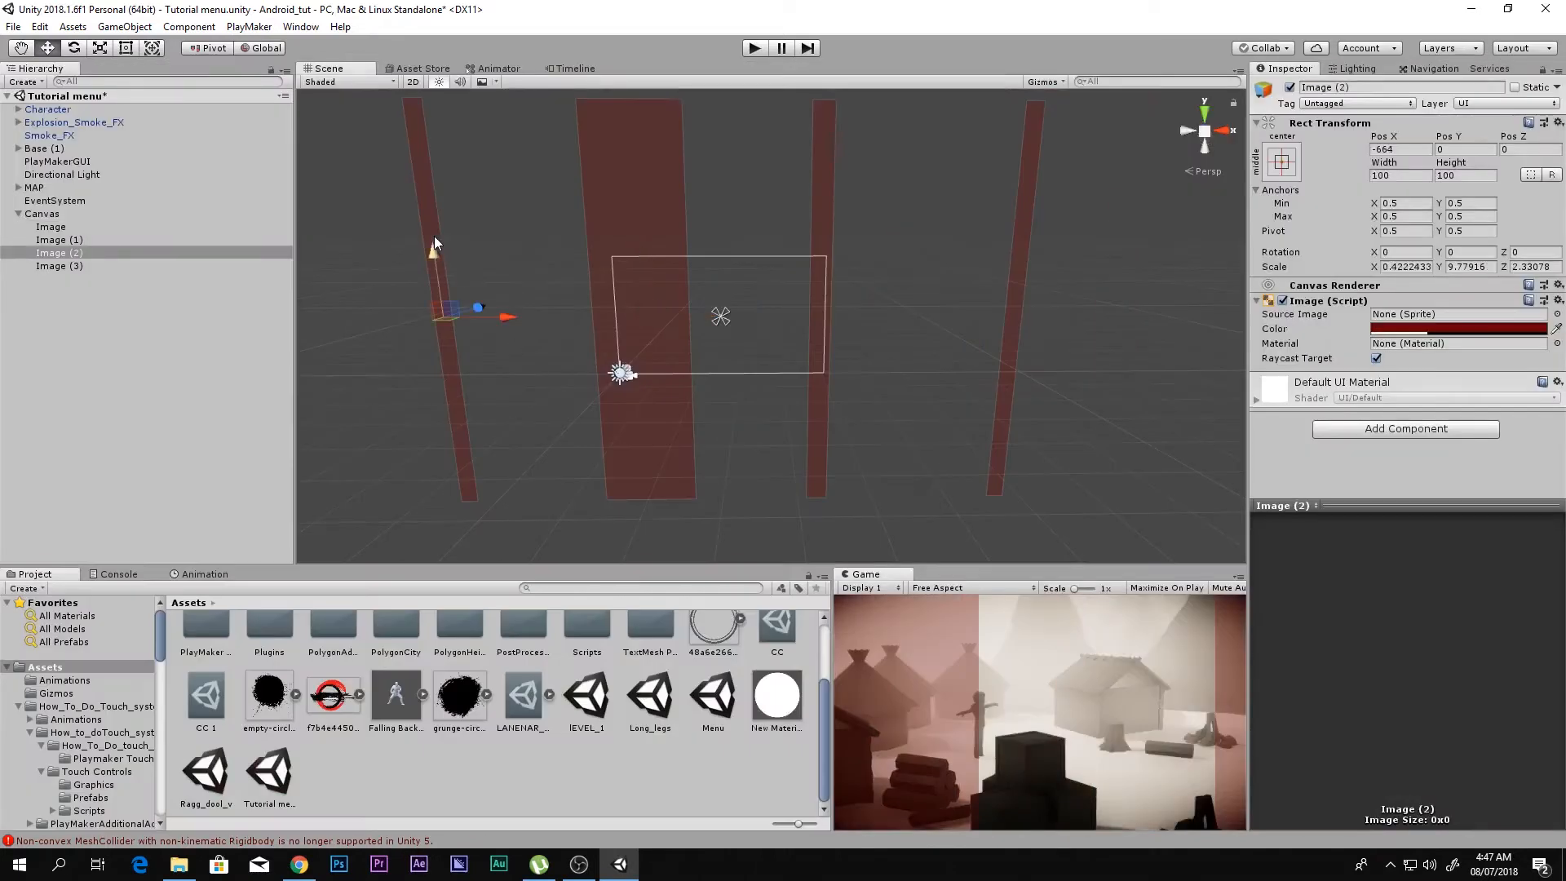
left_click_drag(492, 318, 442, 315)
left_click(638, 226)
key("r")
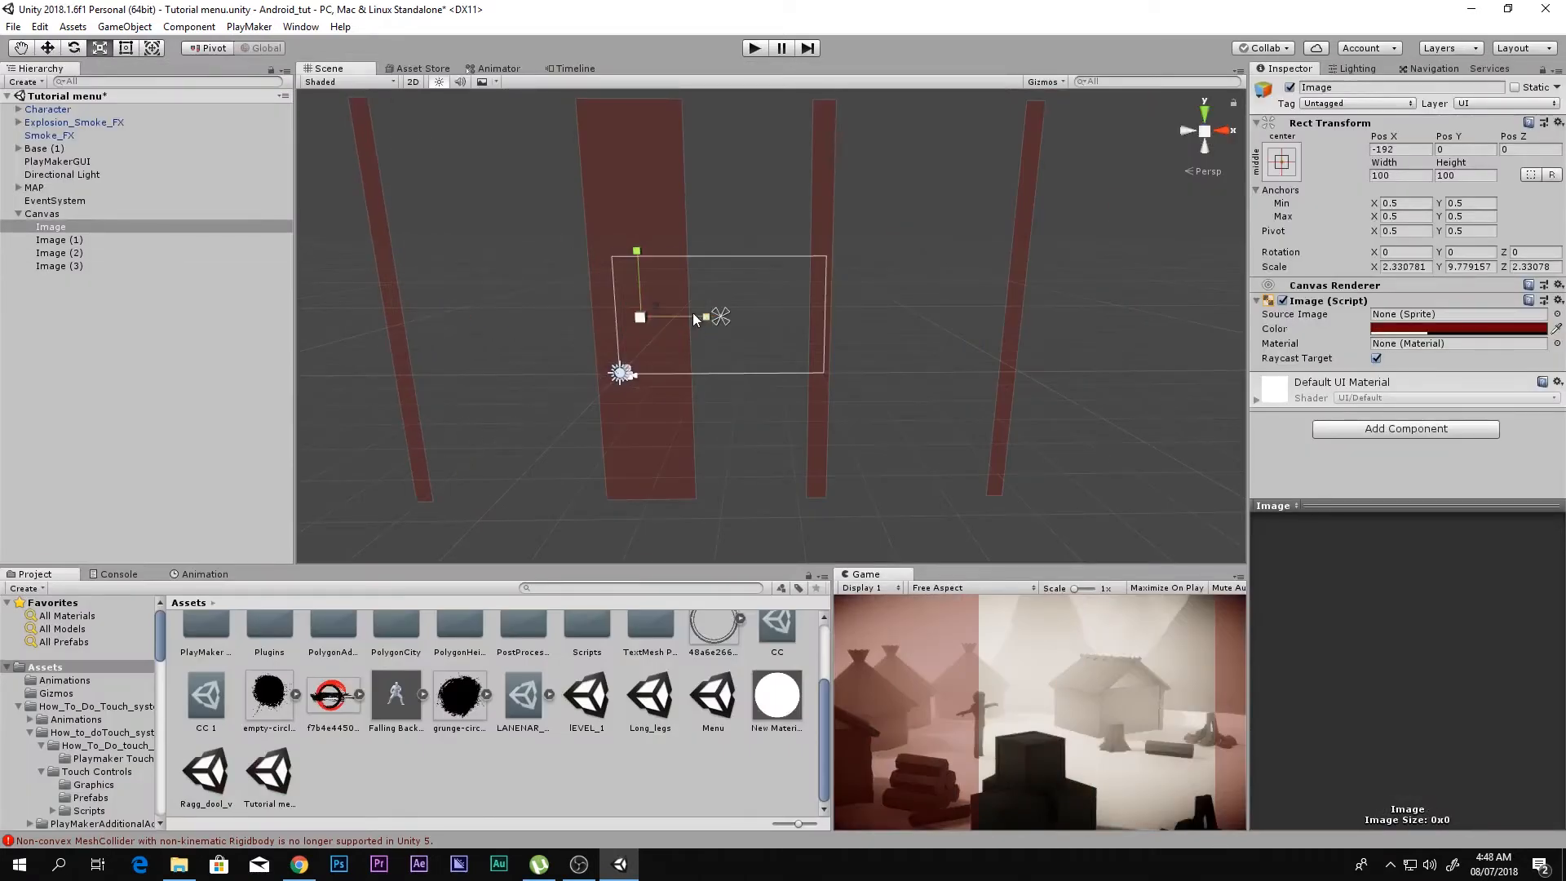
mouse_move(697, 316)
left_mouse_down()
mouse_move(787, 323)
mouse_move(679, 318)
left_mouse_up()
key("w")
key("shift+space")
key("shift+space")
Step: Widen the two narrow strips right of the wide one, the outermost to about 0.65 X scale at about X 584
left_click(817, 218)
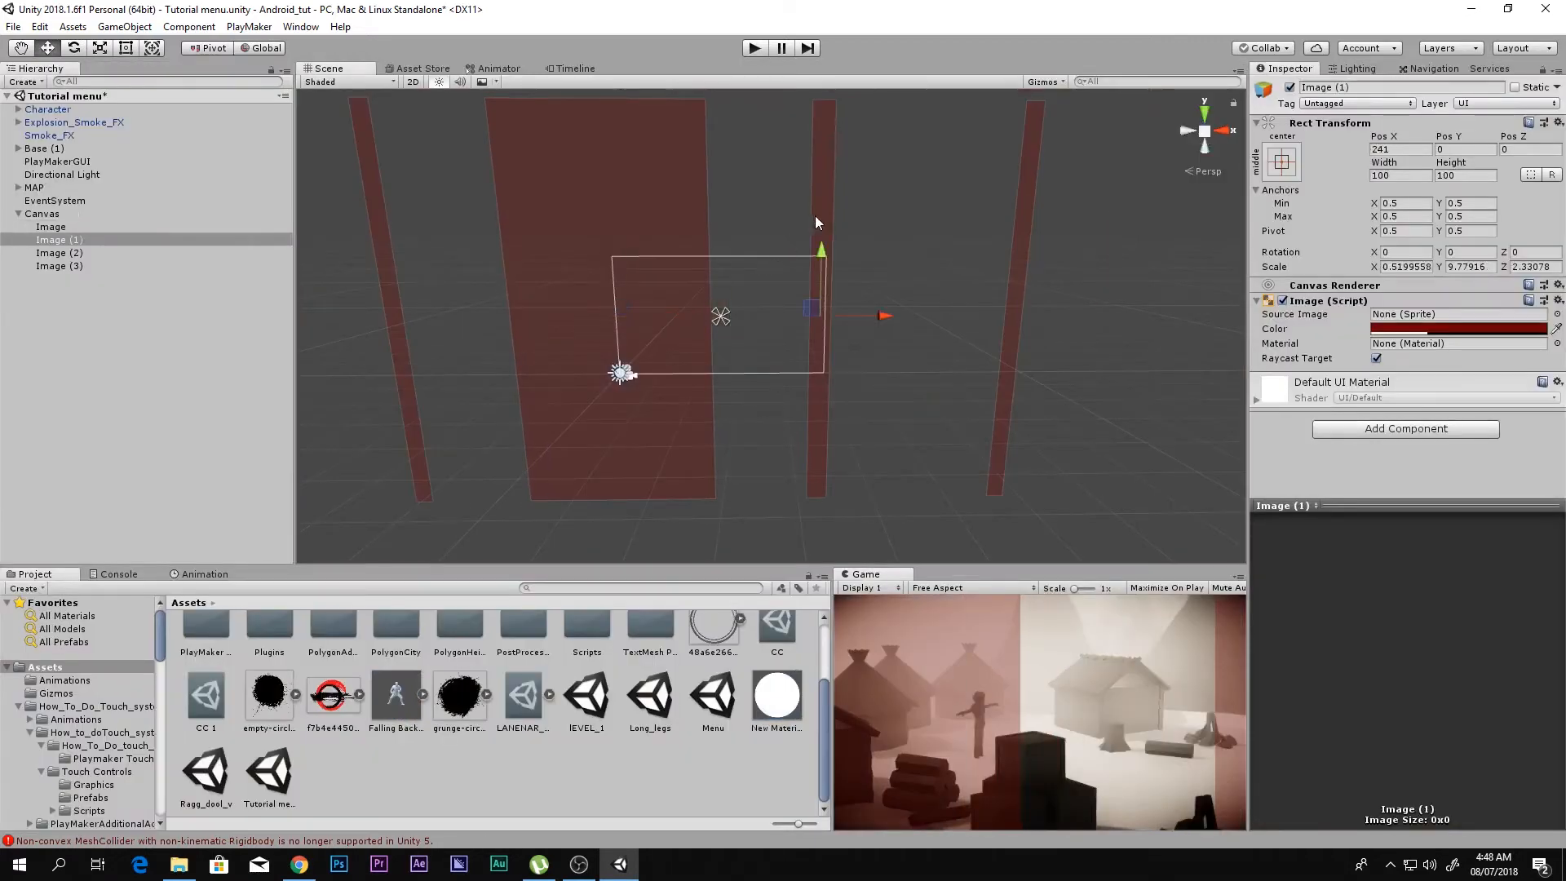
key("e")
key("r")
left_click(1024, 242)
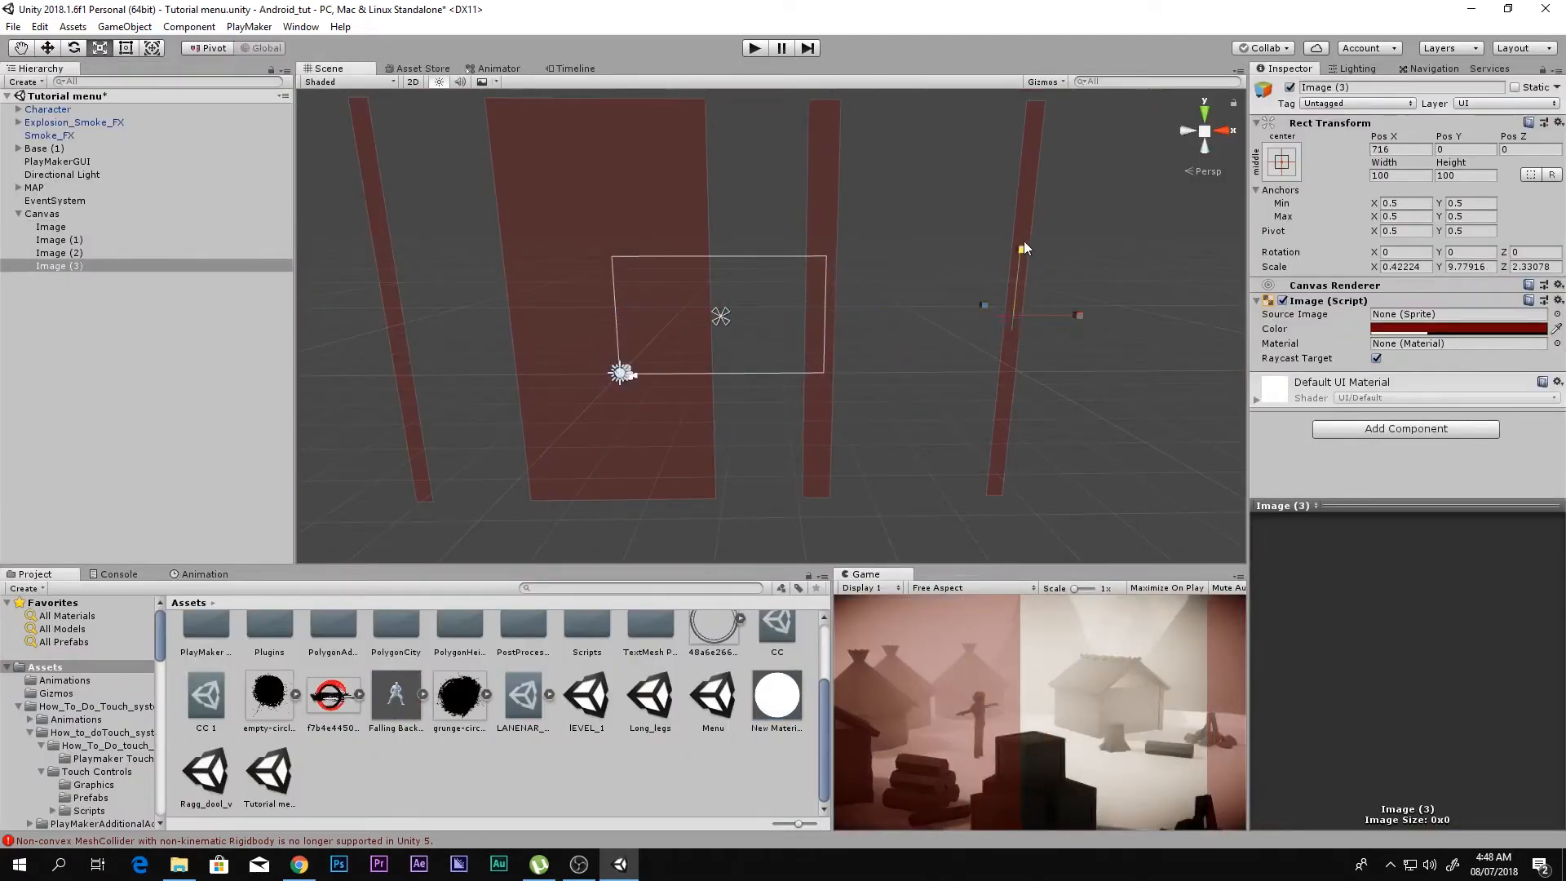
left_click_drag(1073, 315, 1020, 317)
key("w")
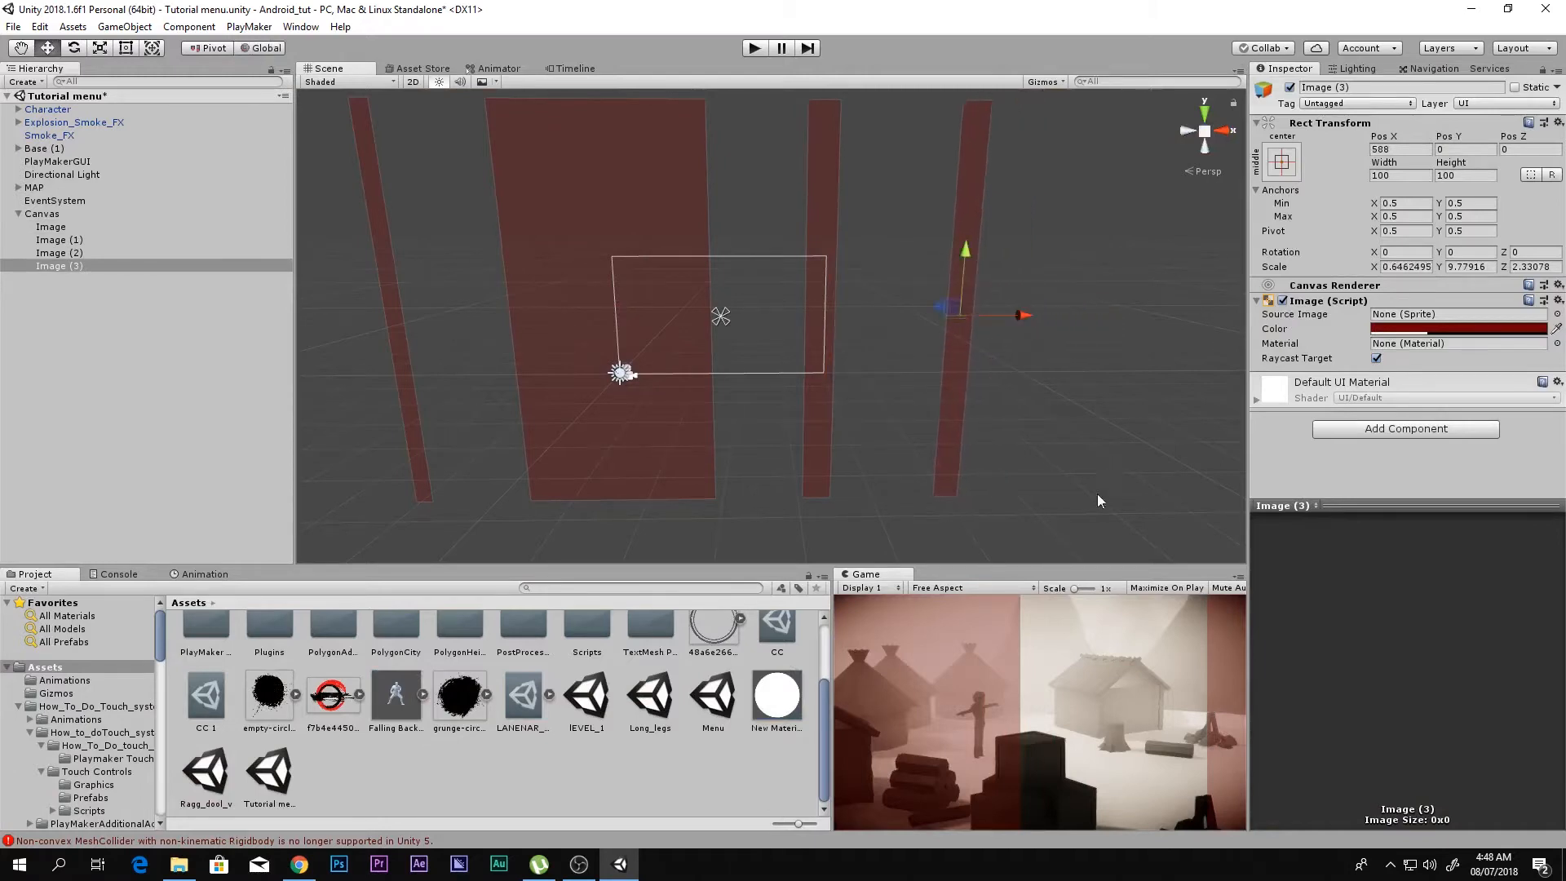
key("shift+space")
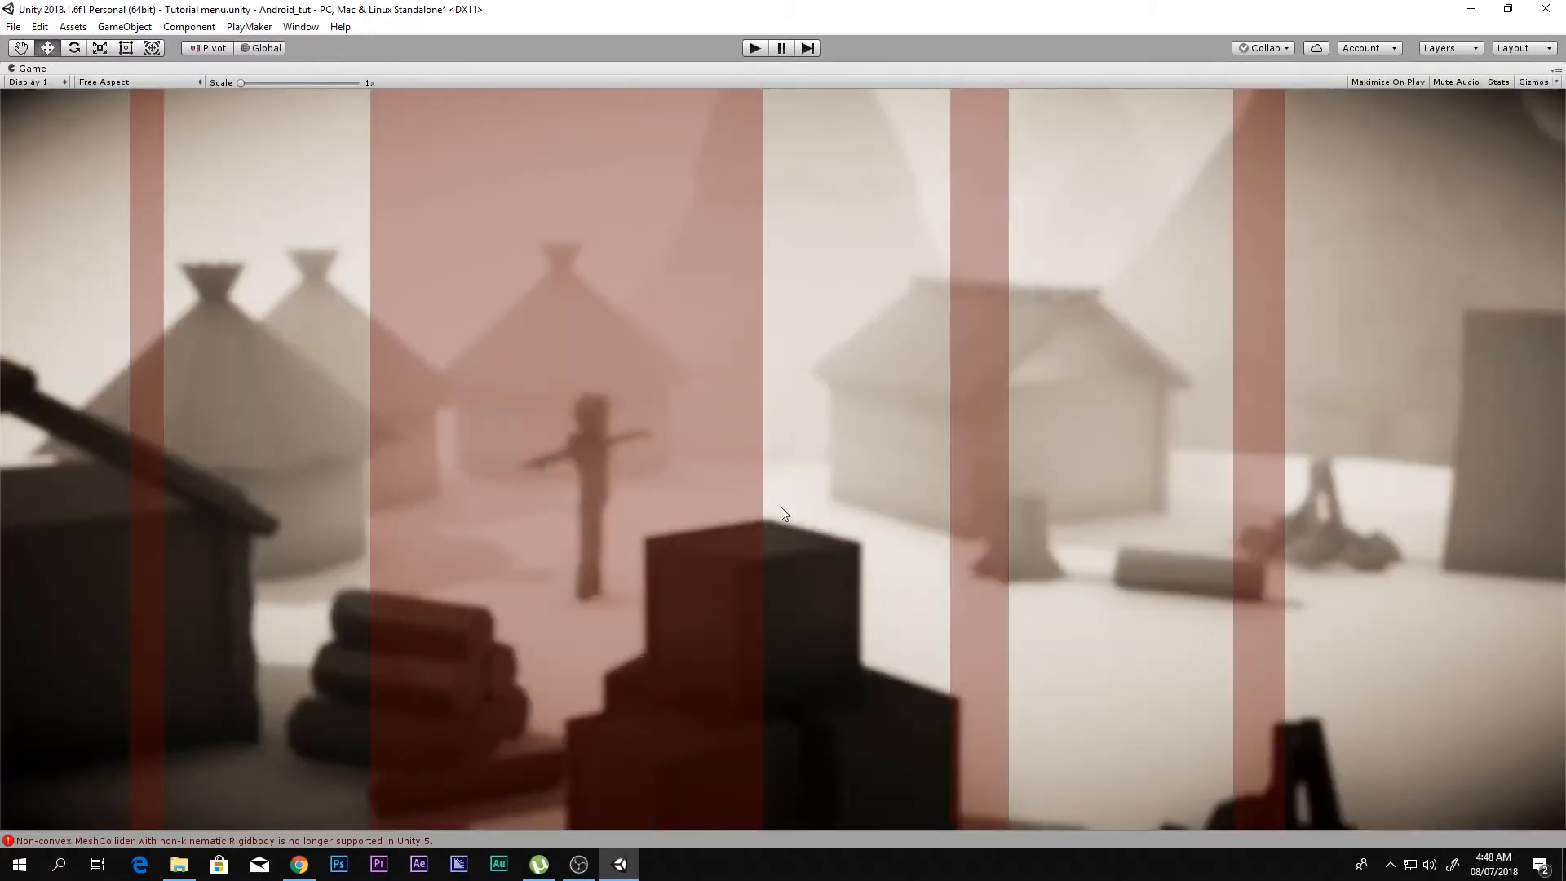
key("shift+space")
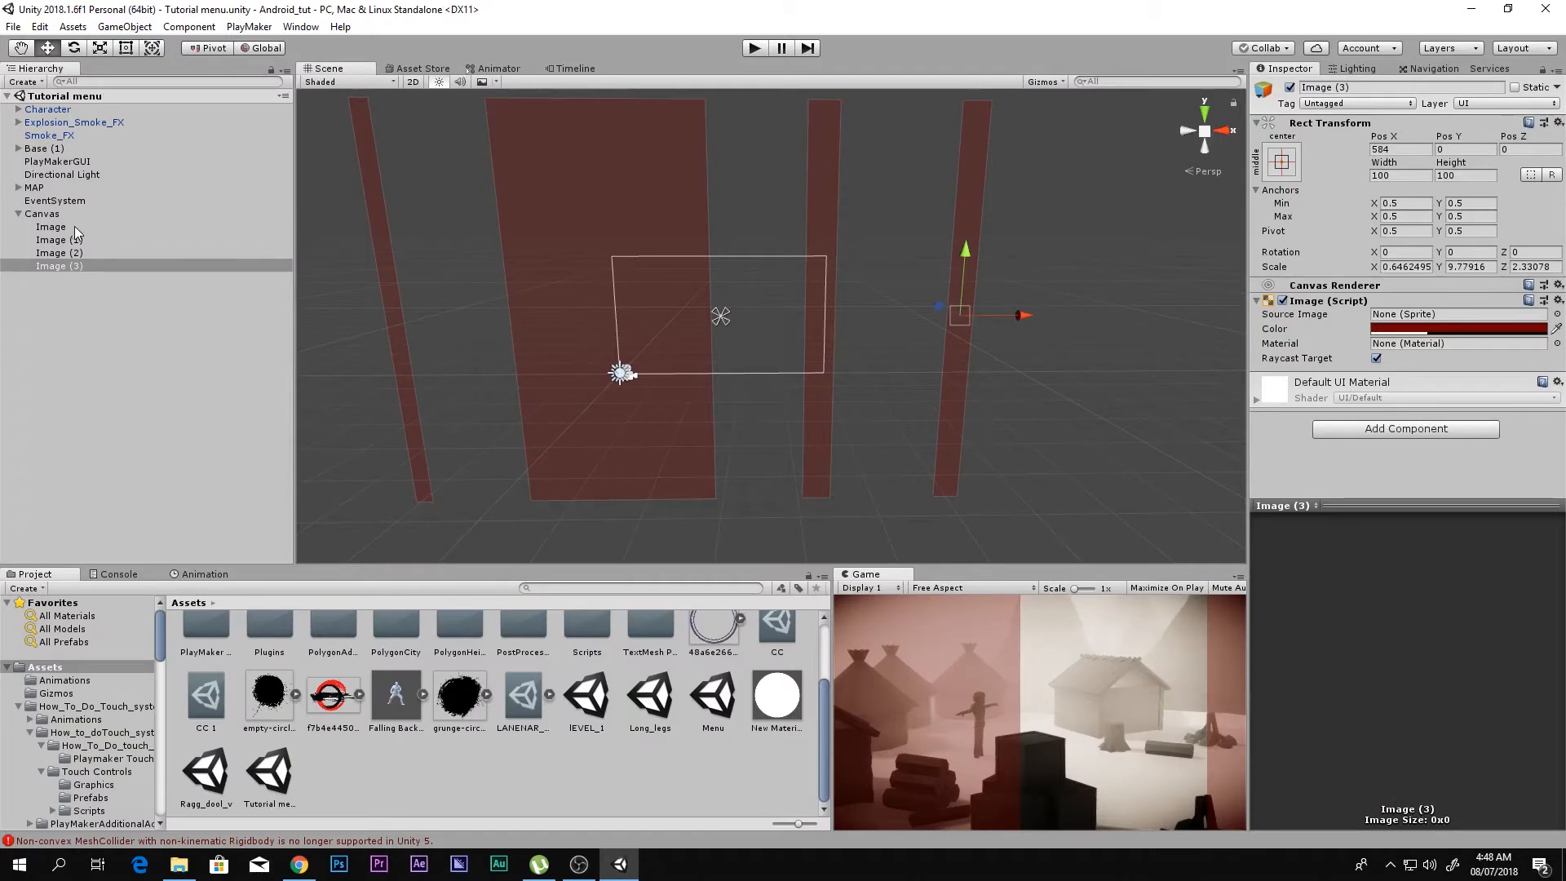
Step: Change the color of all four strips to a darker red, about 5B0000 with alpha 116
left_click(75, 227, "shift")
left_click(1411, 329)
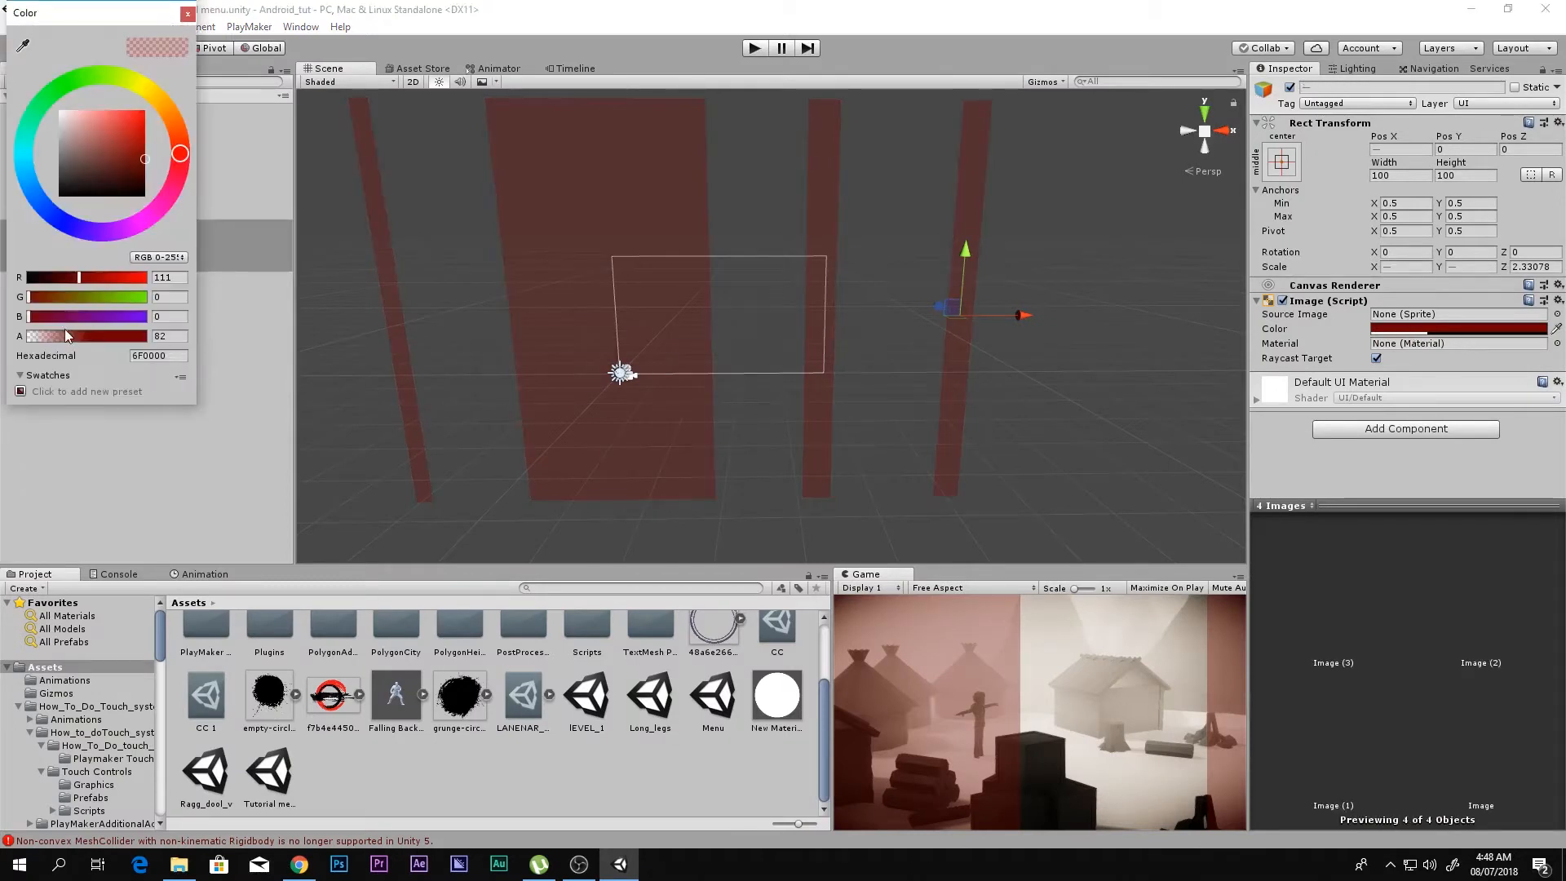
left_click_drag(66, 330, 81, 340)
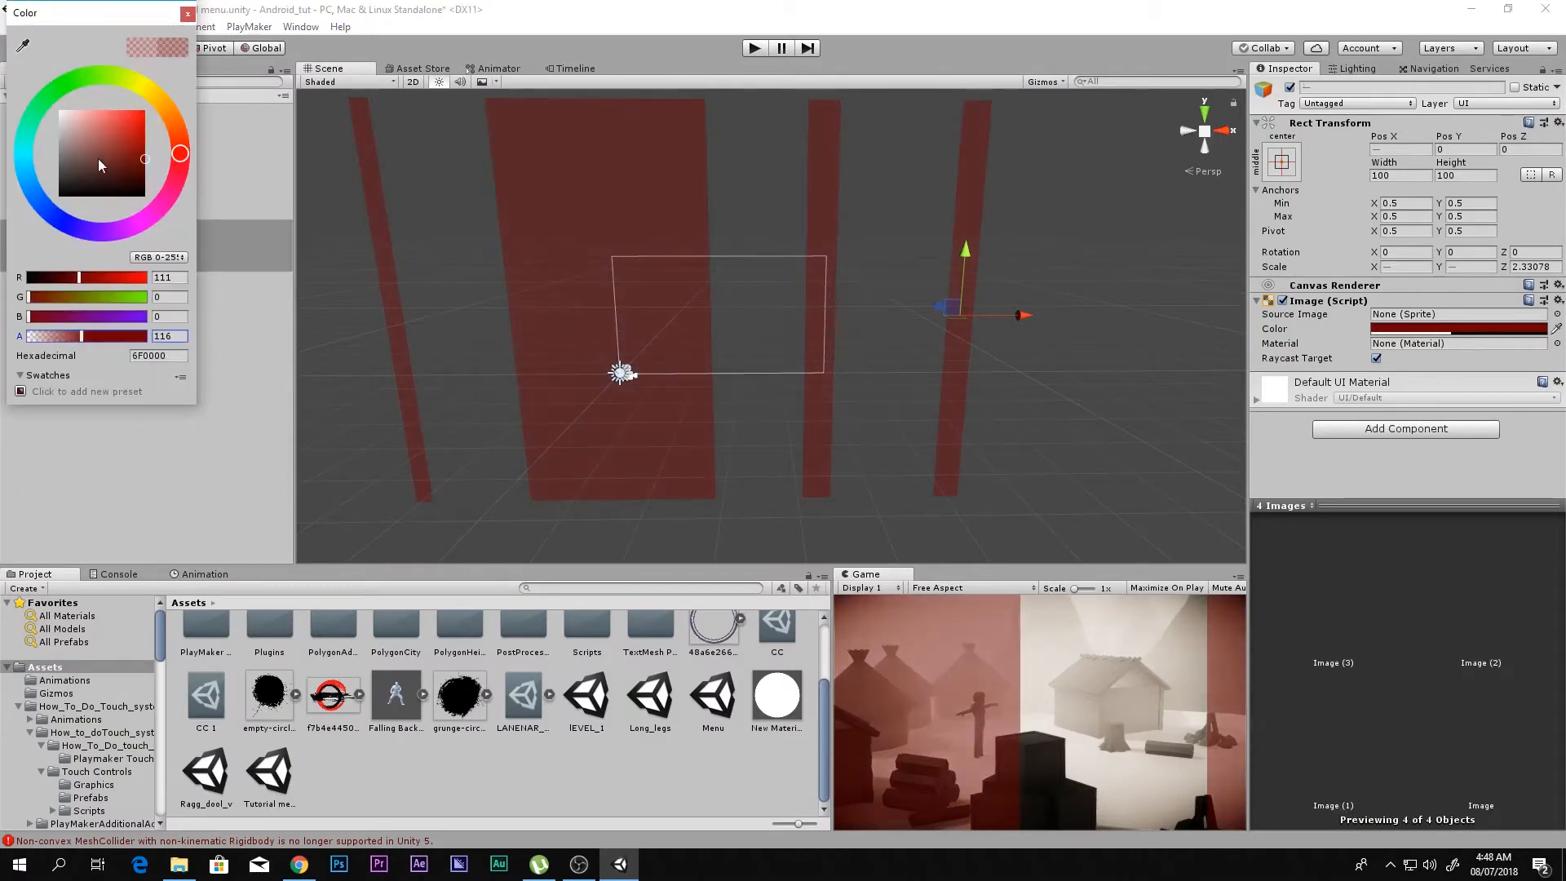
left_click_drag(134, 155, 155, 165)
left_click(187, 15)
Step: Rename all four strip images as Extra_background
left_click(1320, 88)
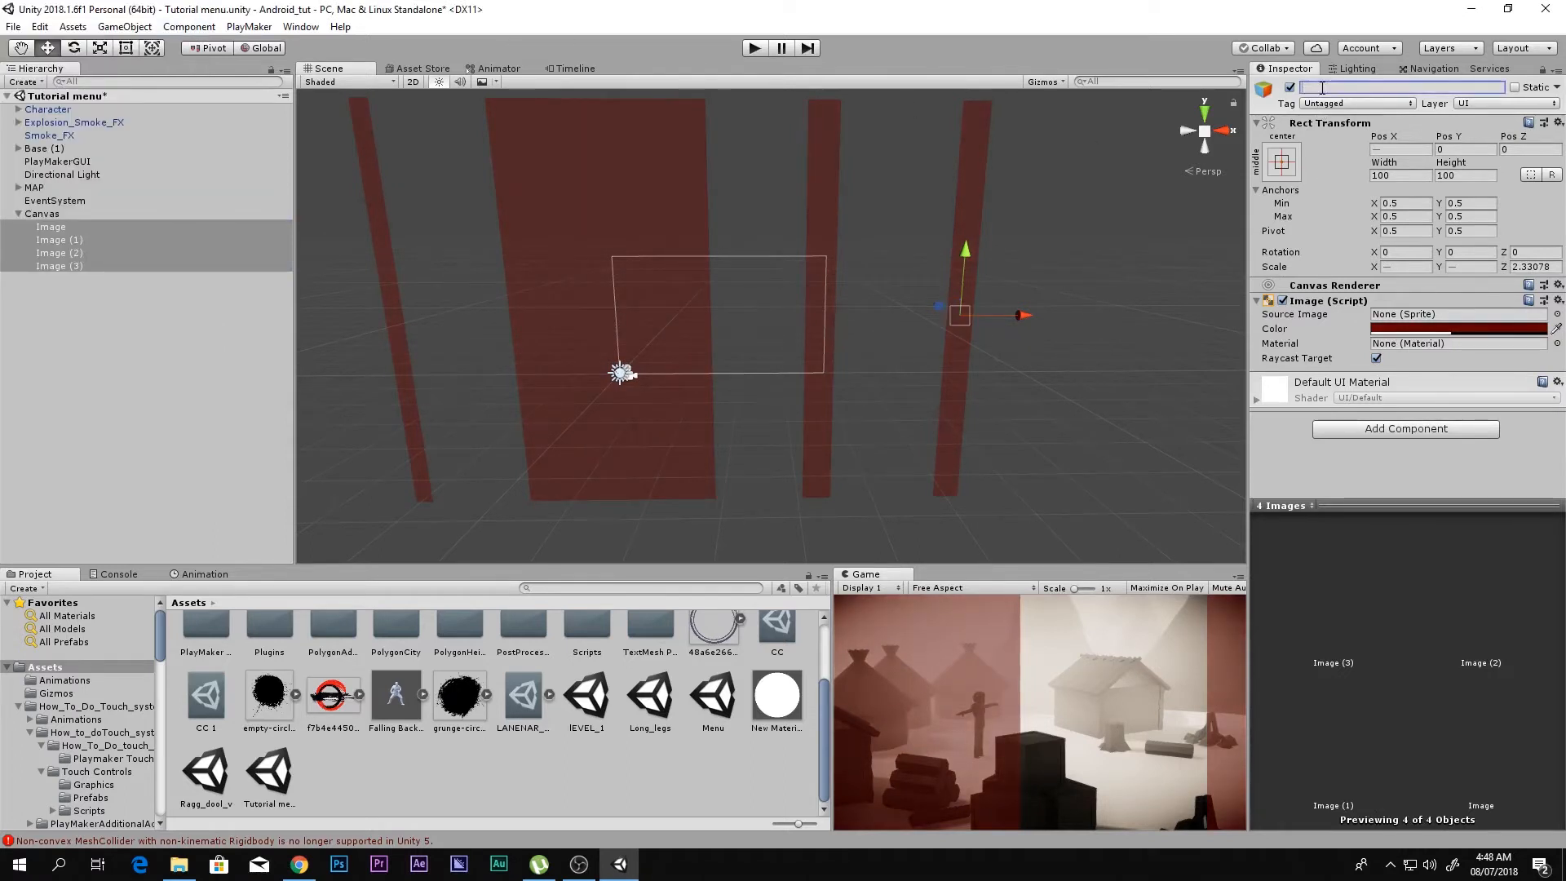
type("Exitra_ackgroun")
type("d")
key("Return")
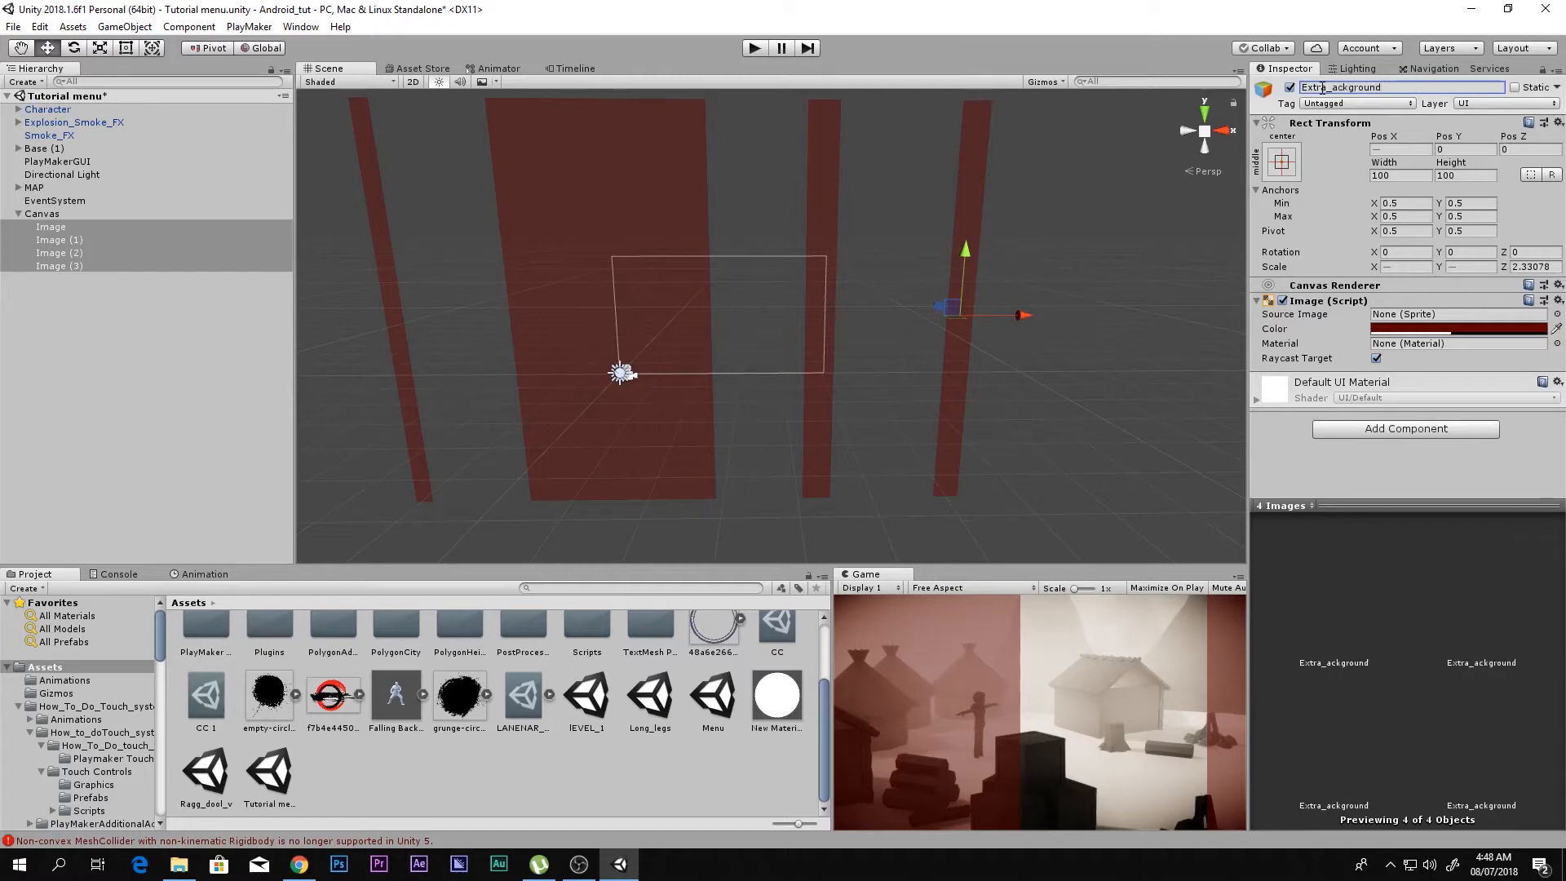
double_click(1350, 87)
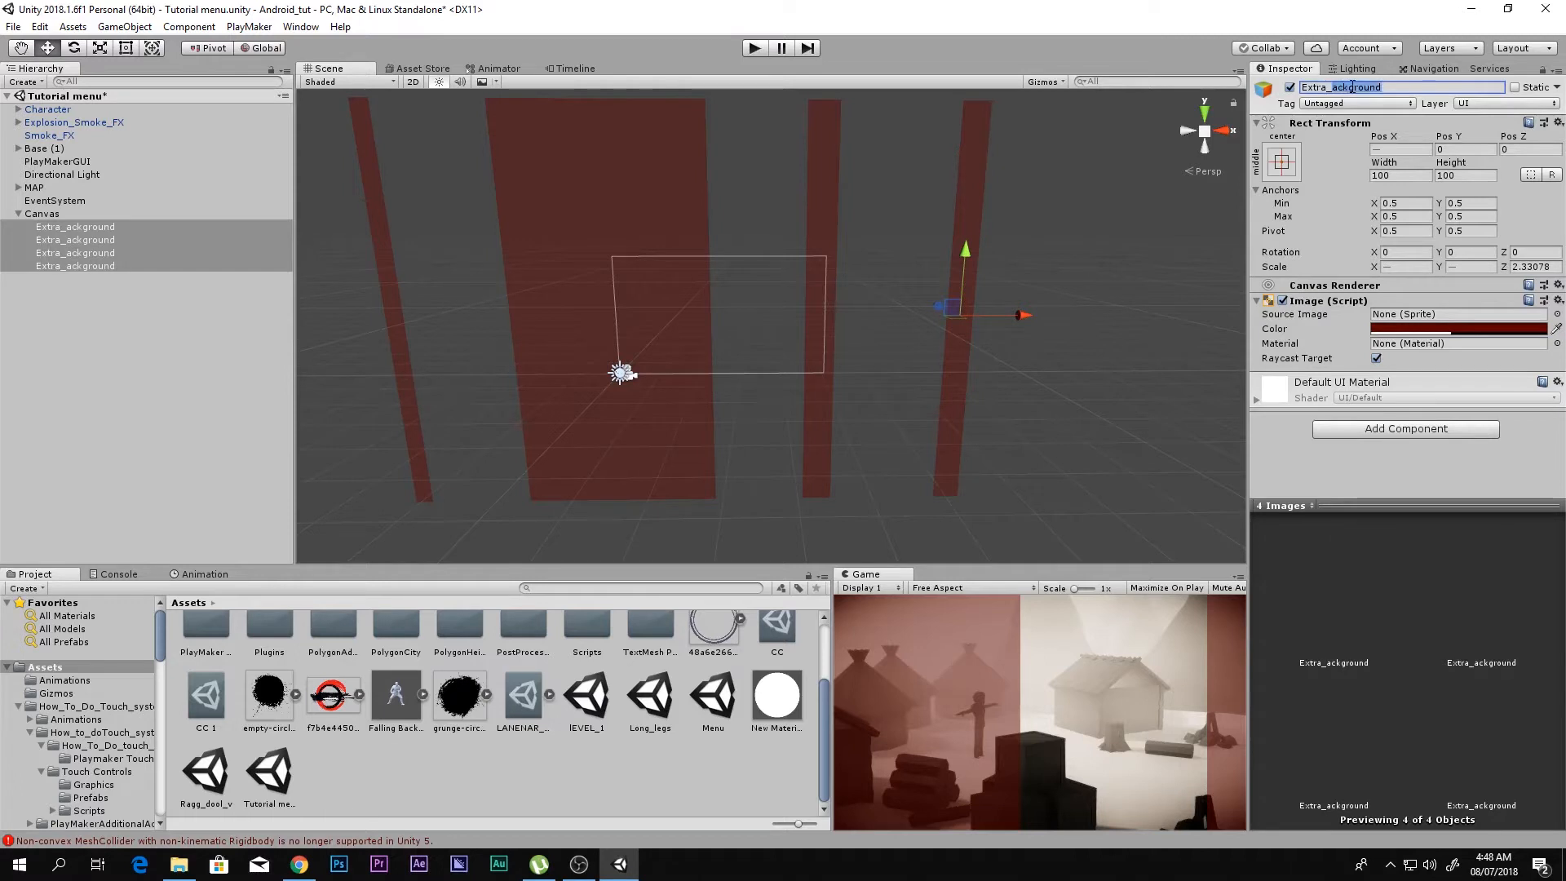
key("Left")
type("b")
key("Return")
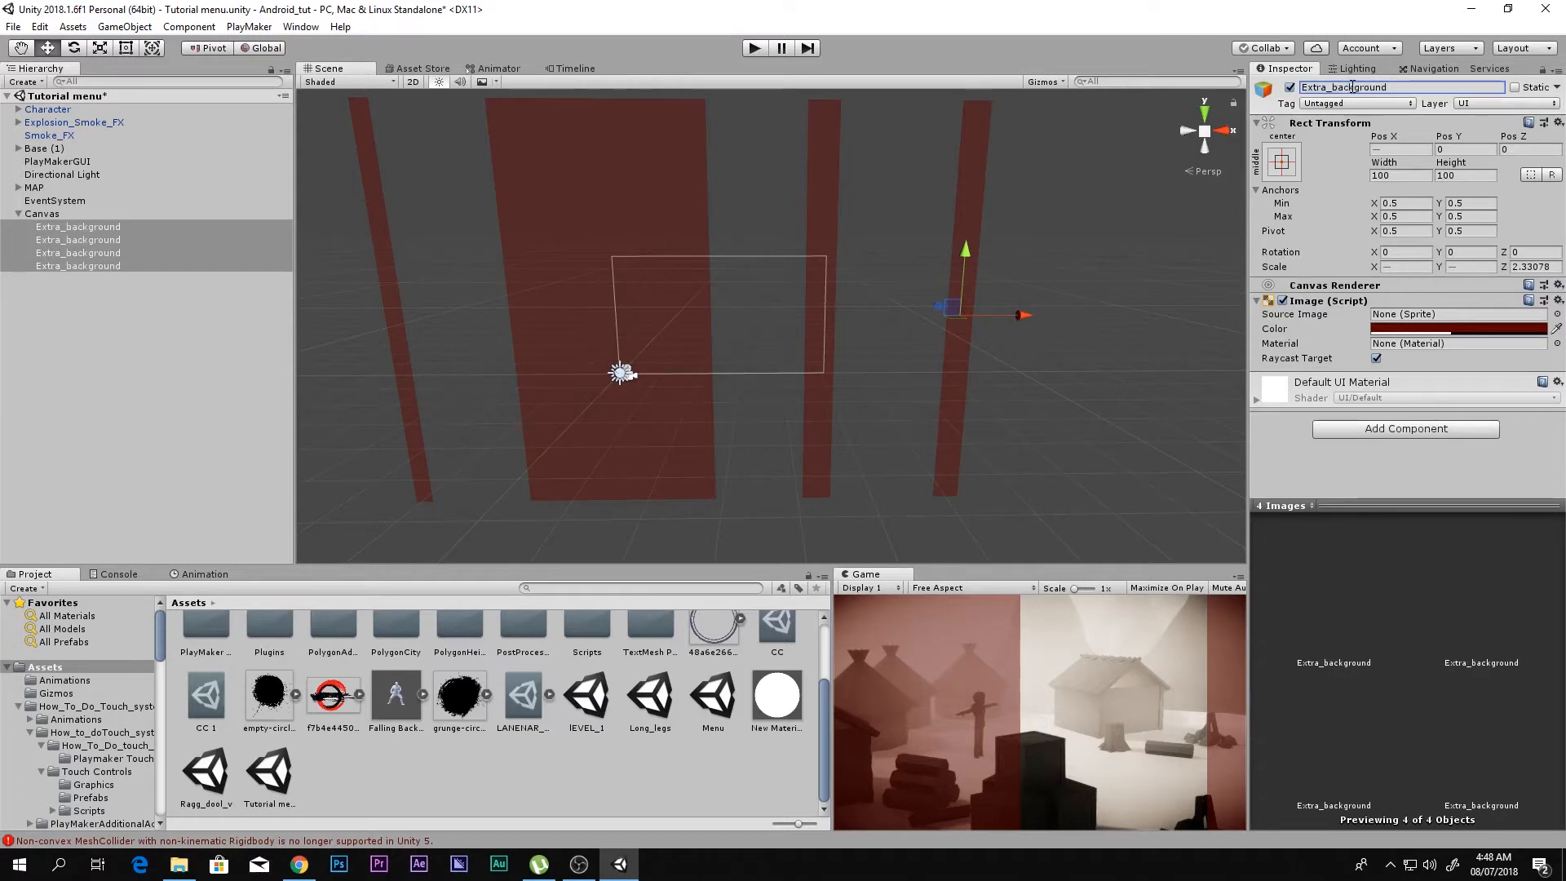
Step: Duplicate the wide strip and flatten the copy into a bar of about 1.21 Y scale at about Y 158
left_click(60, 216)
left_click(82, 266)
left_click(628, 188)
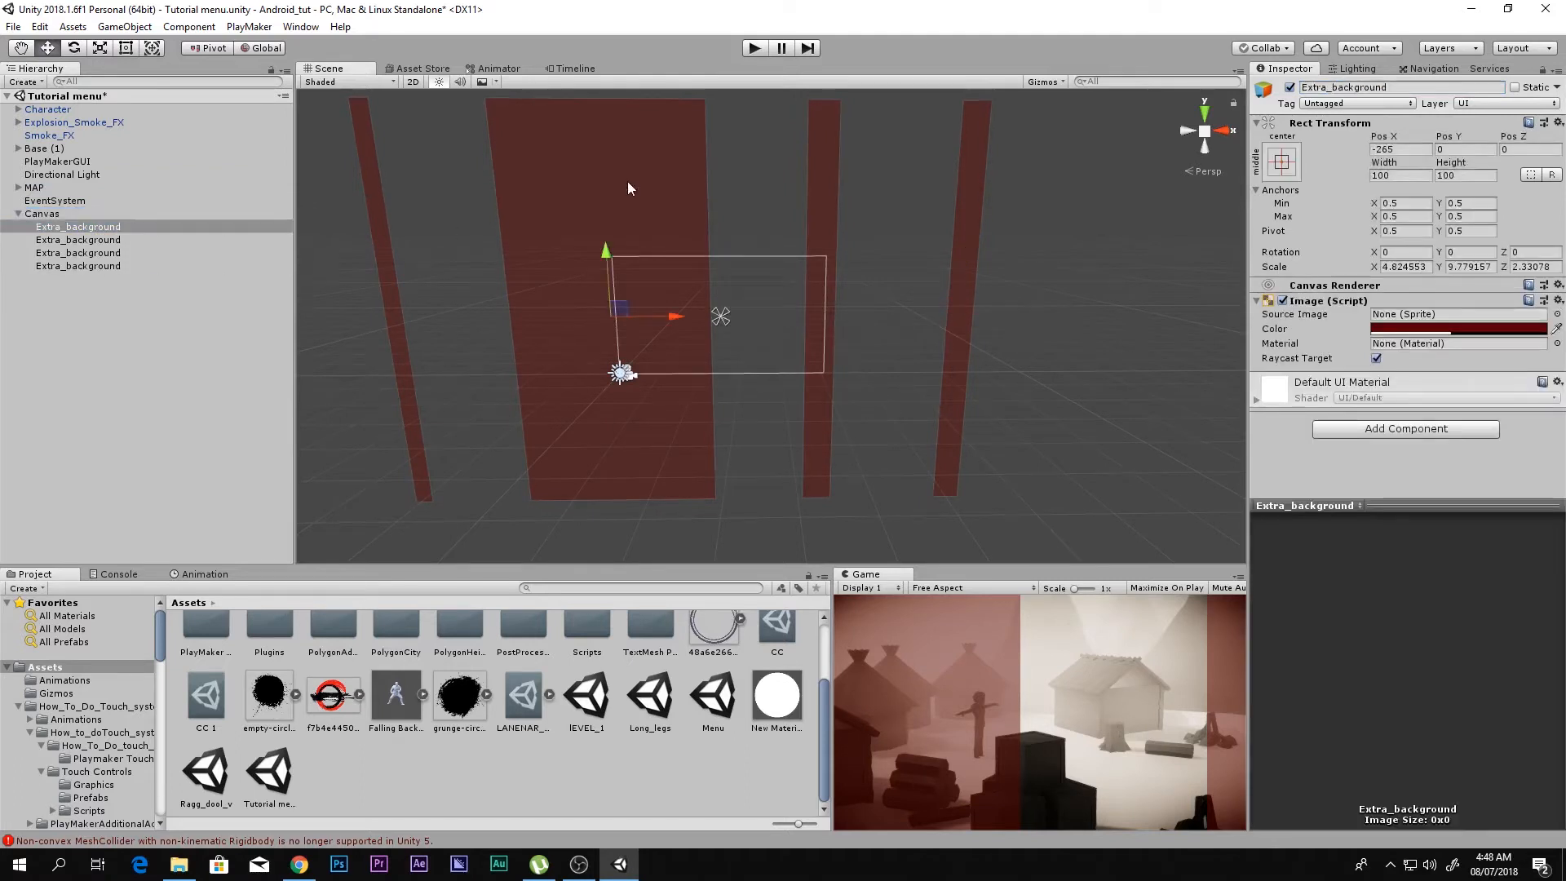
key("ctrl+d")
key("r")
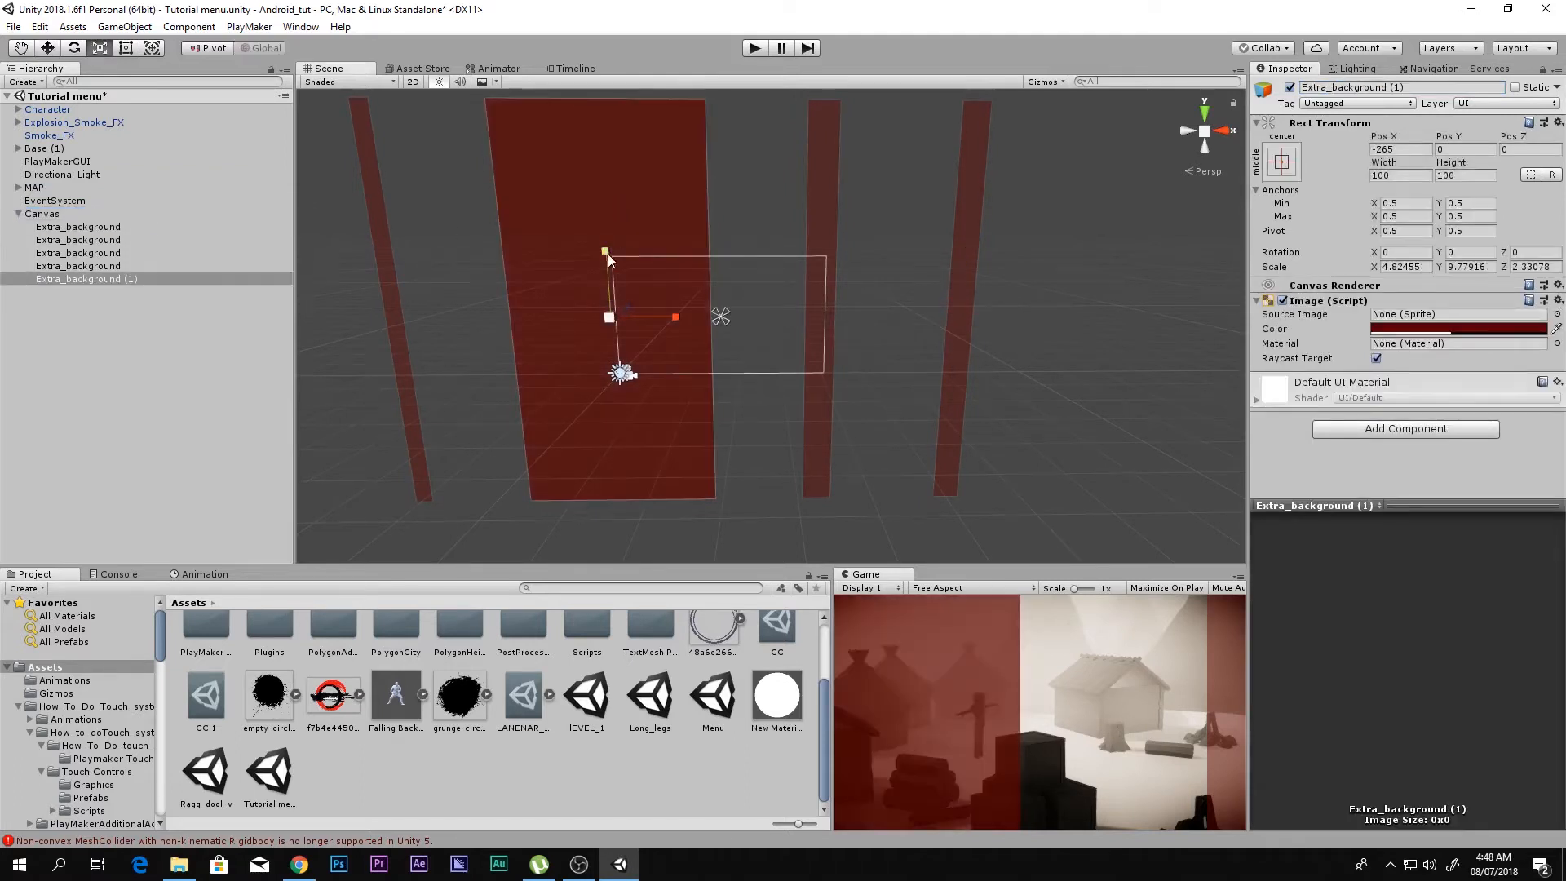
left_click_drag(607, 252, 639, 193)
key("w")
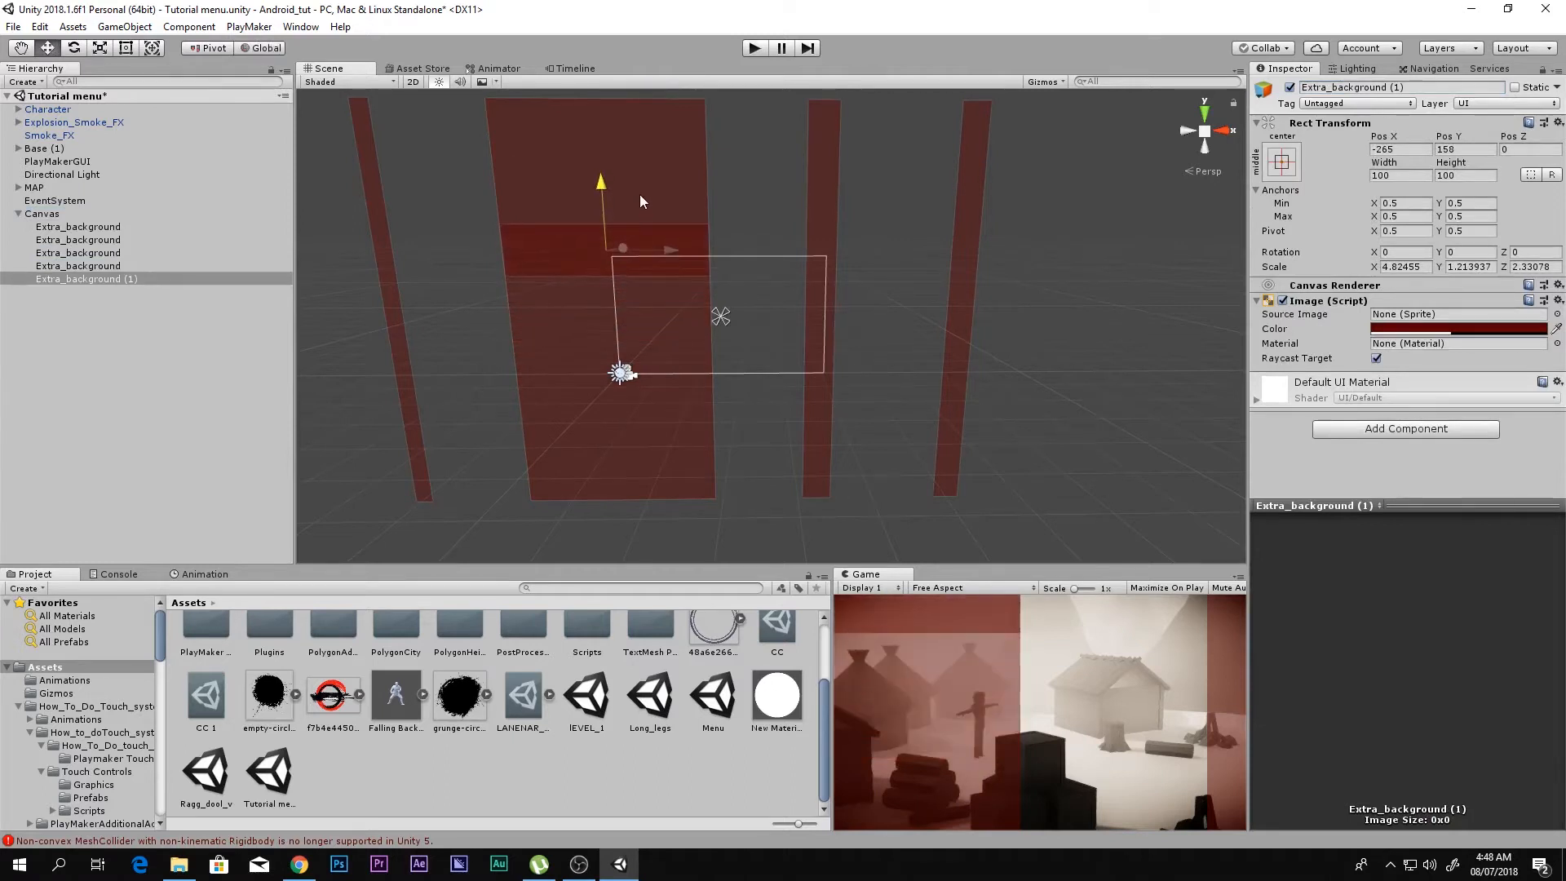
Step: Rename the flattened bar as Option_bar and check it in the Game view
left_click(1363, 89)
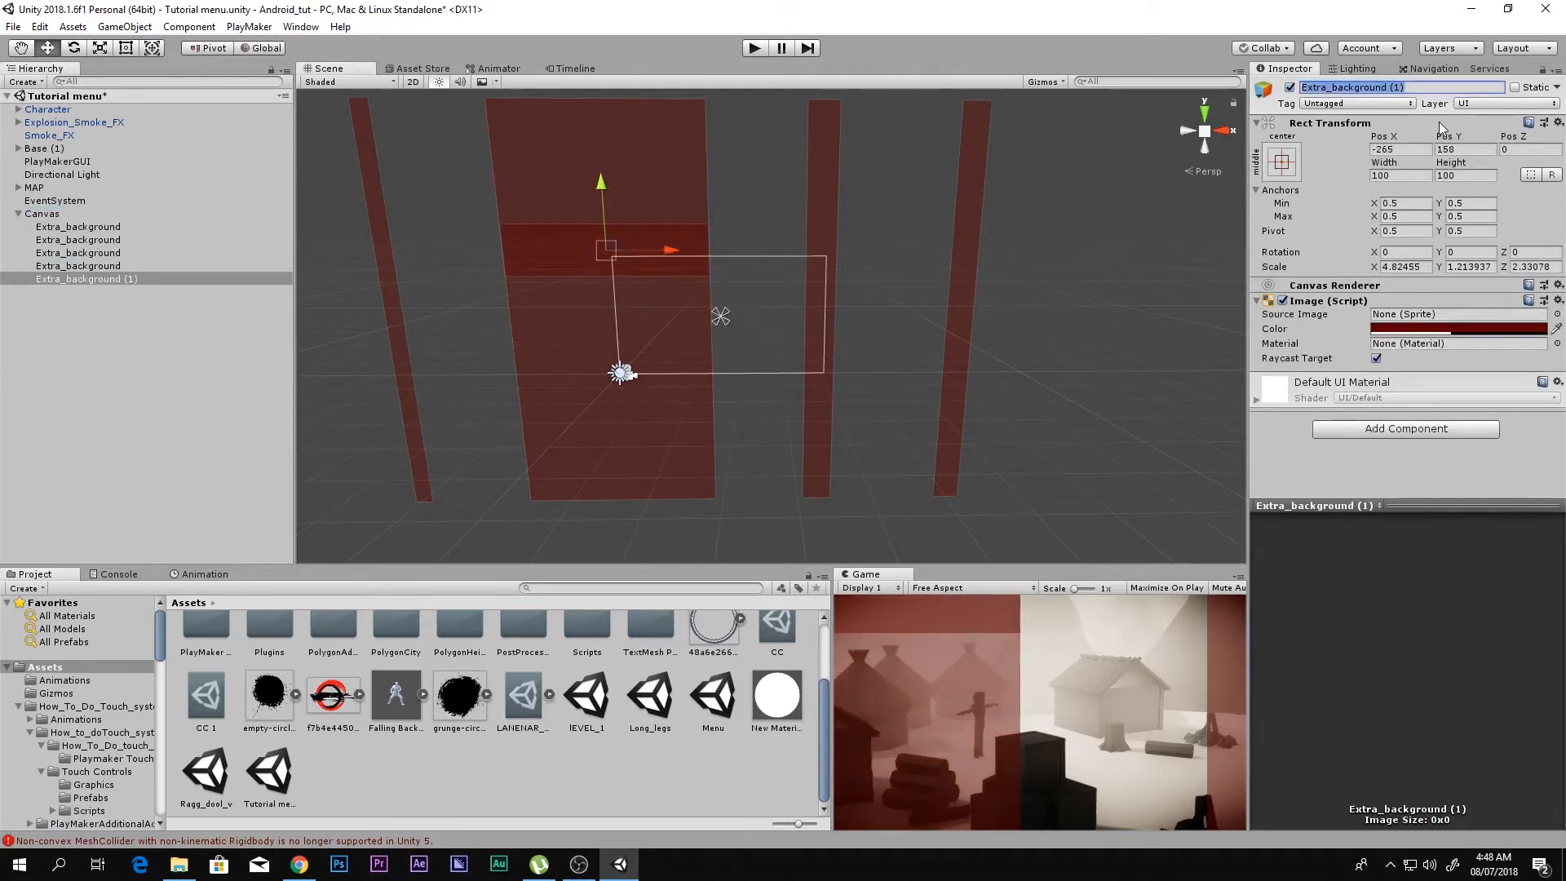
type("Option_")
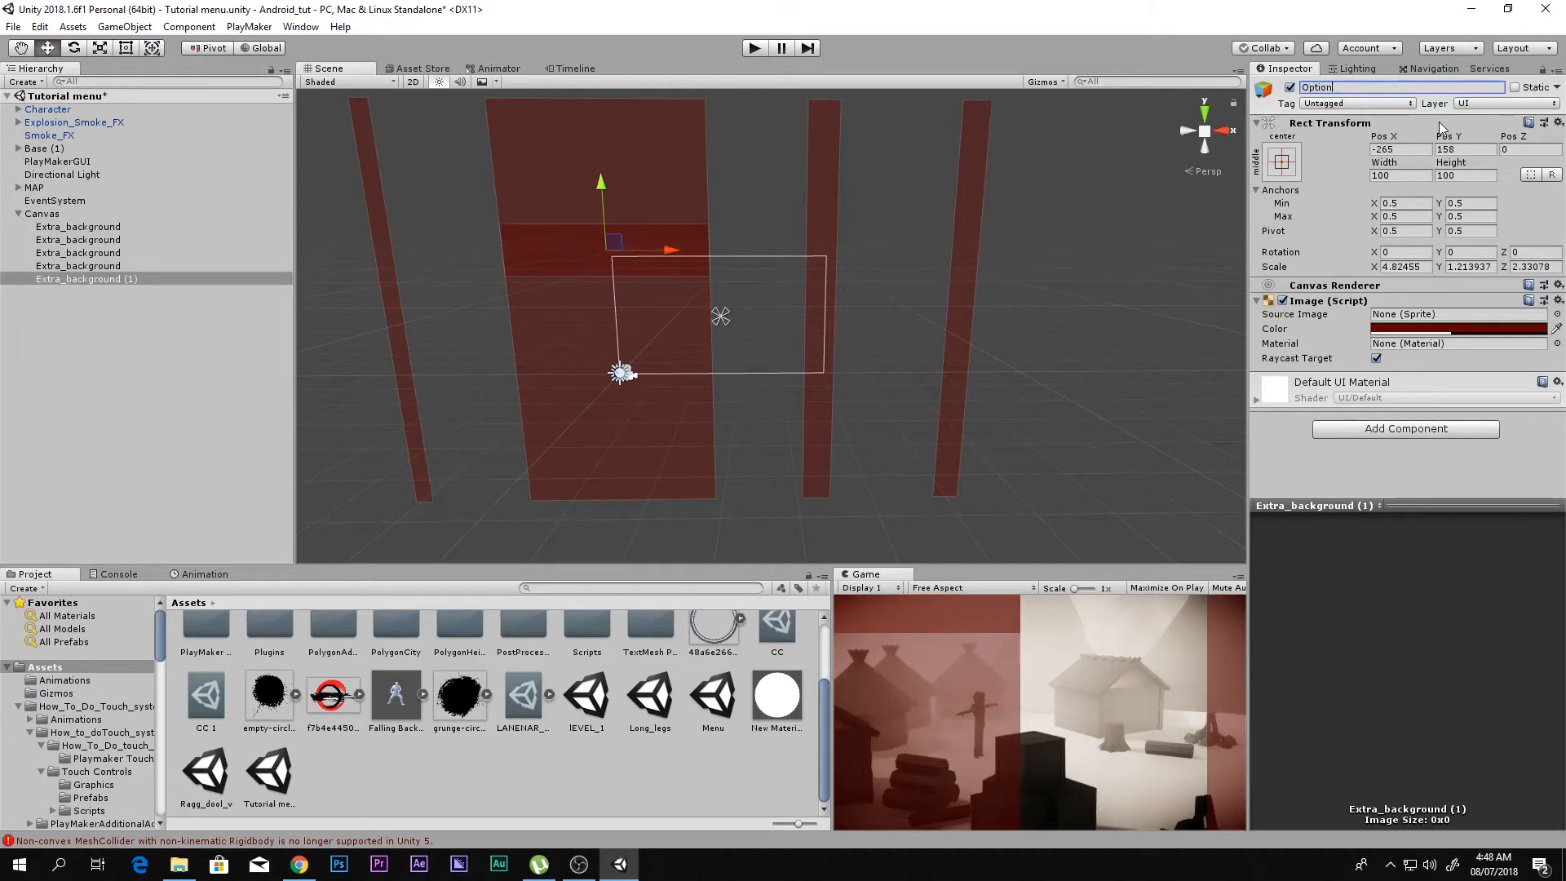
type("bar\\")
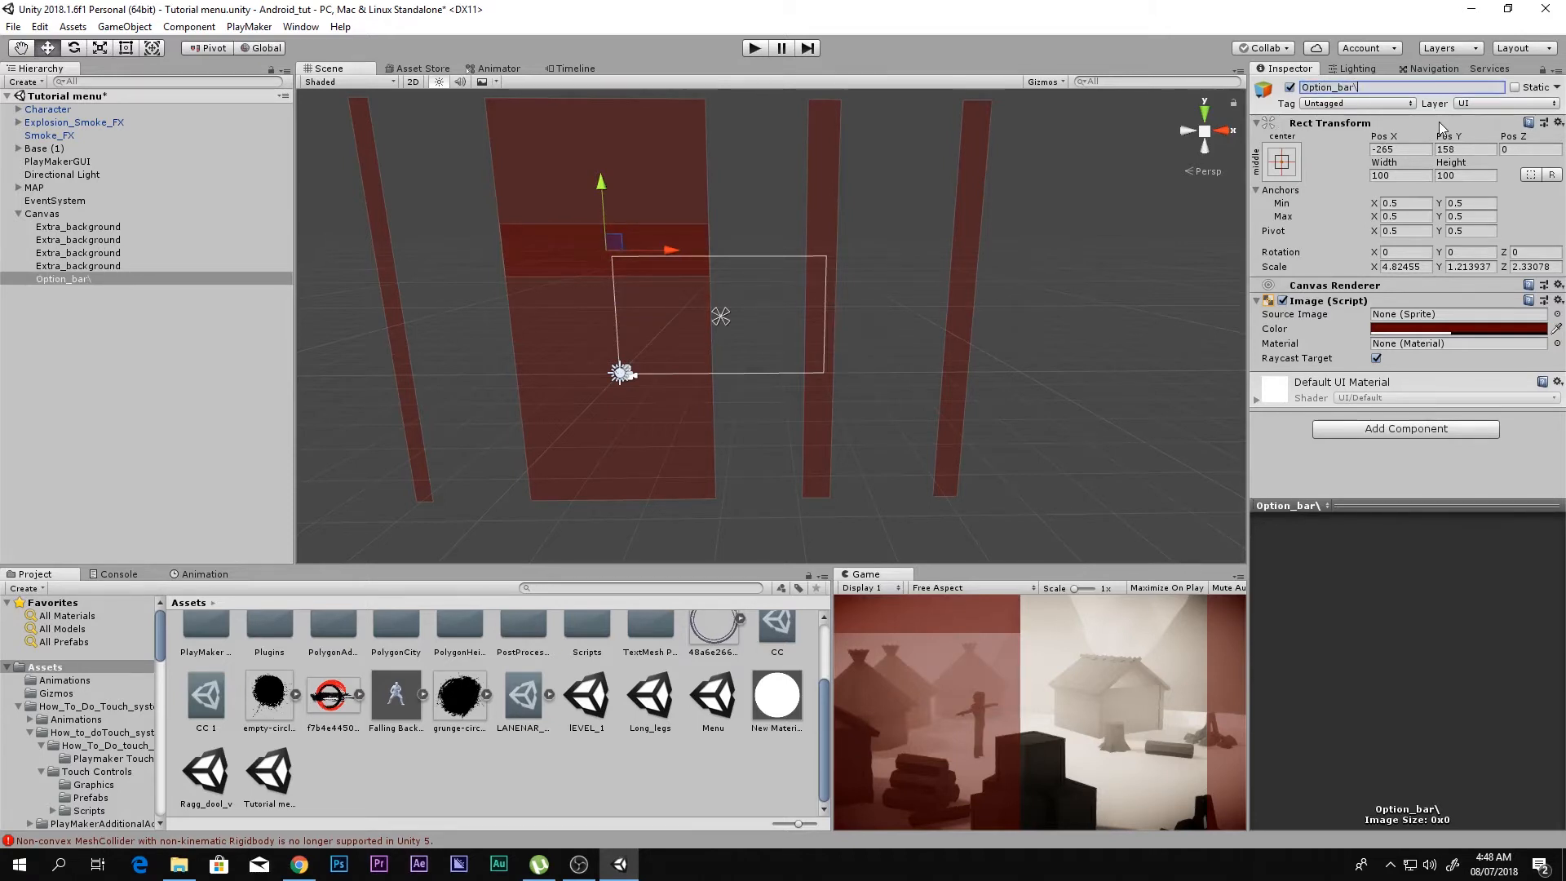
key("BackSpace")
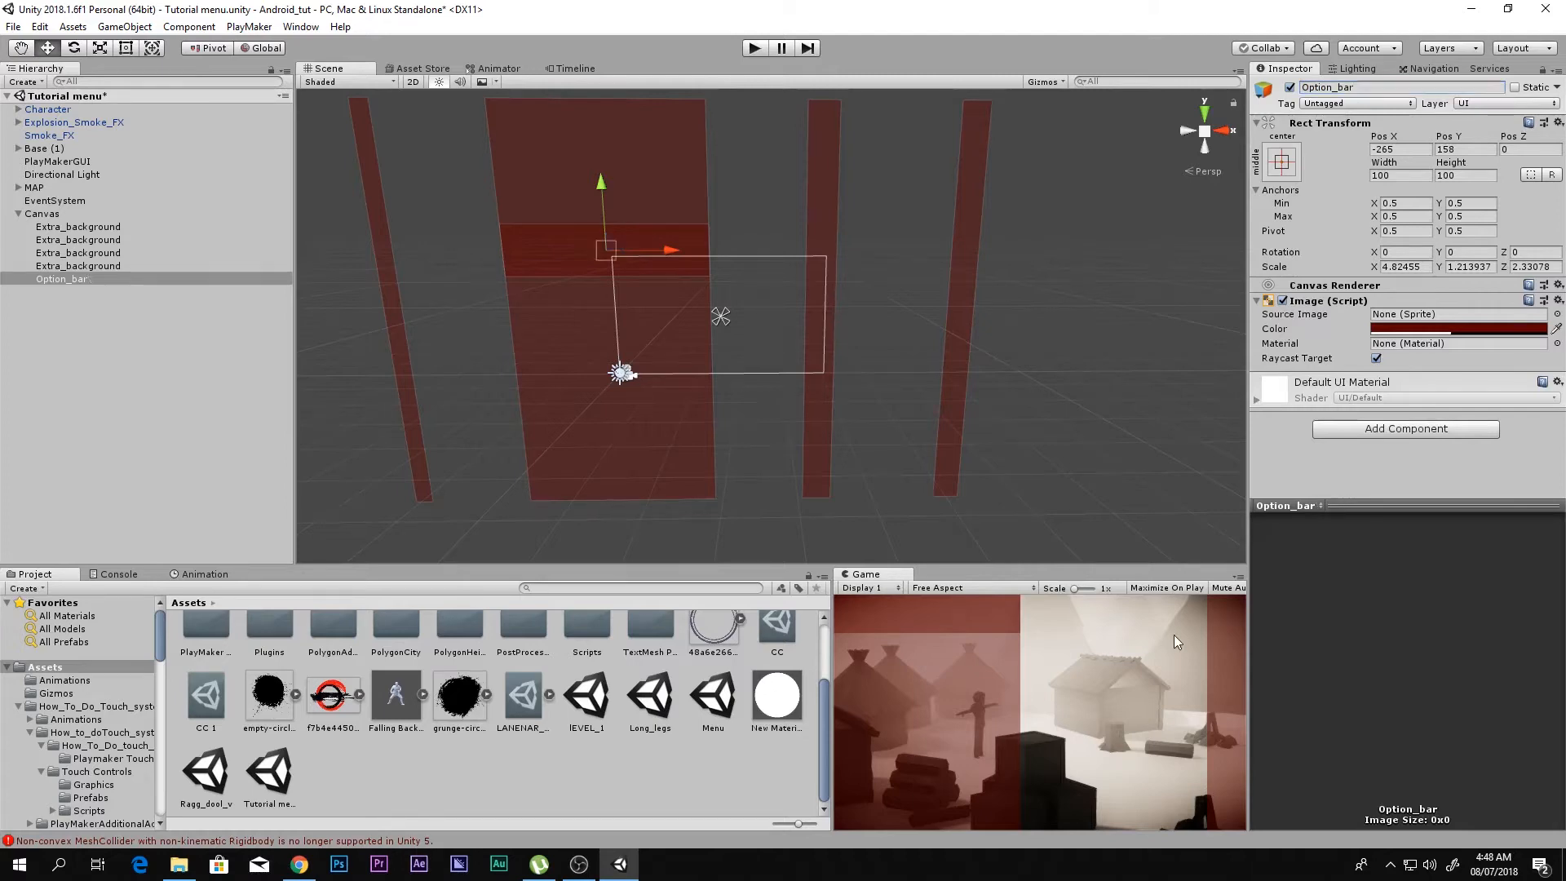
key("shift+space")
key("shift+space")
Step: Color the Option_bar image semi-transparent black and check it in the Game view
left_click(1421, 328)
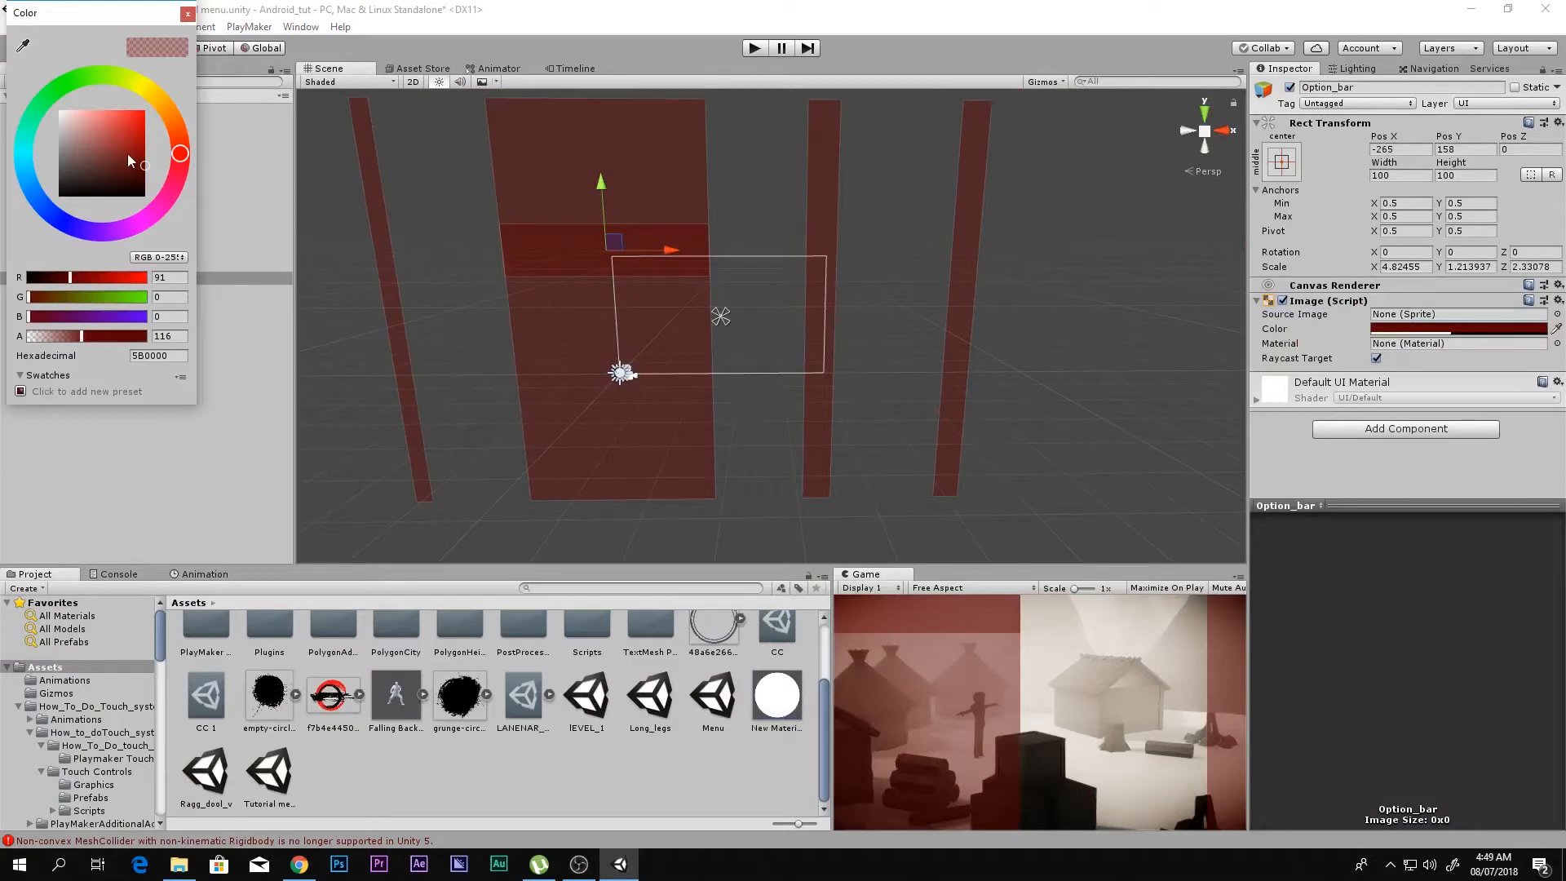
left_click_drag(128, 155, 39, 220)
left_click(969, 708)
key("shift+space")
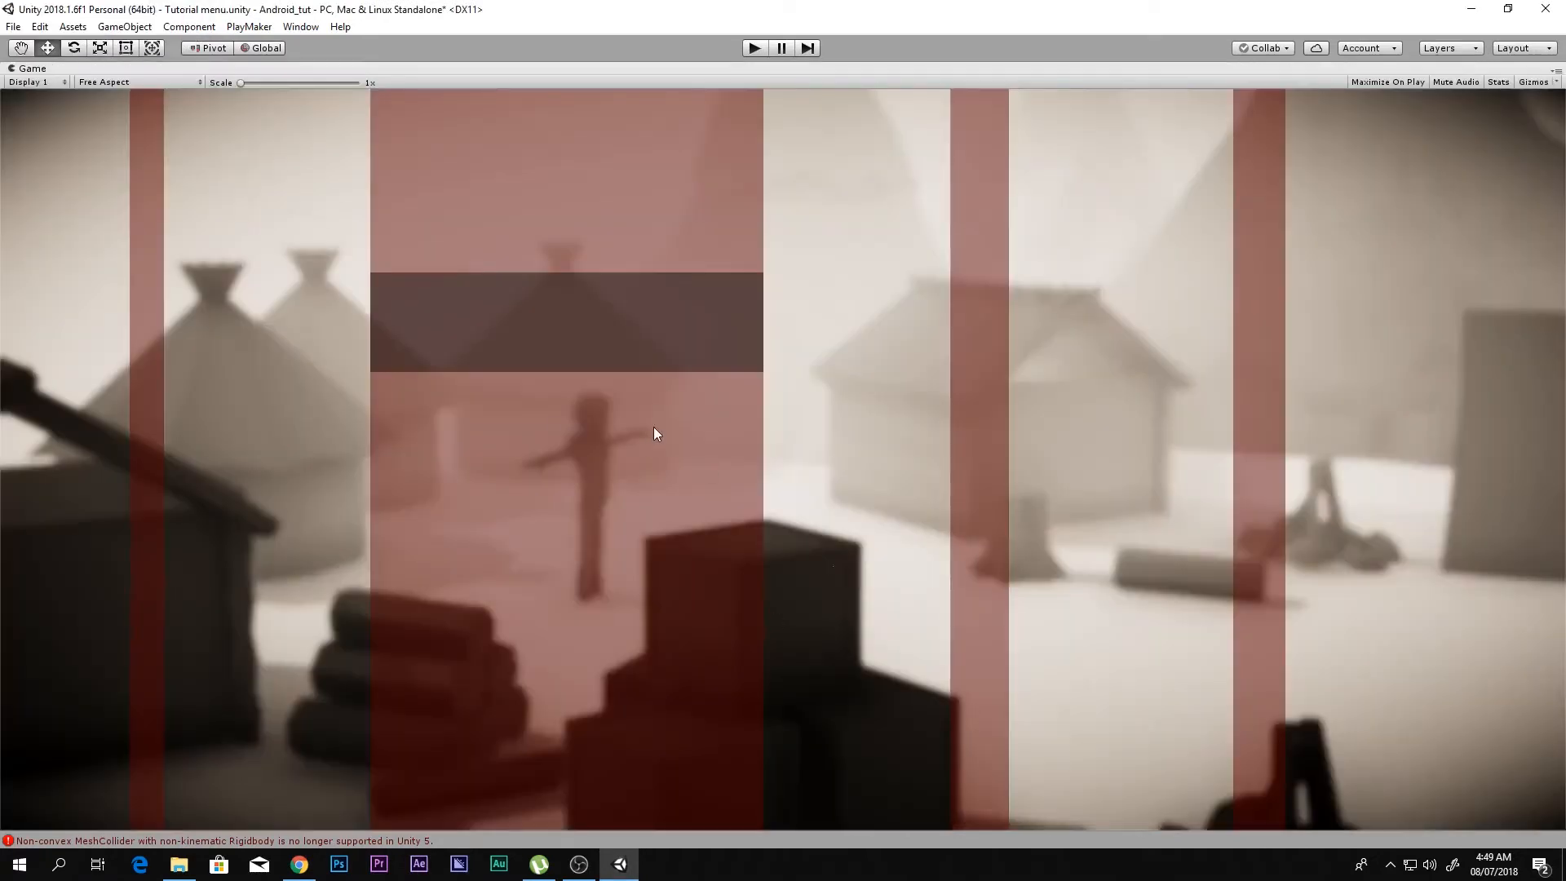
key("shift+space")
Step: Duplicate the black Option_bar and move the copy below the original to about Y -10
key("ctrl+d")
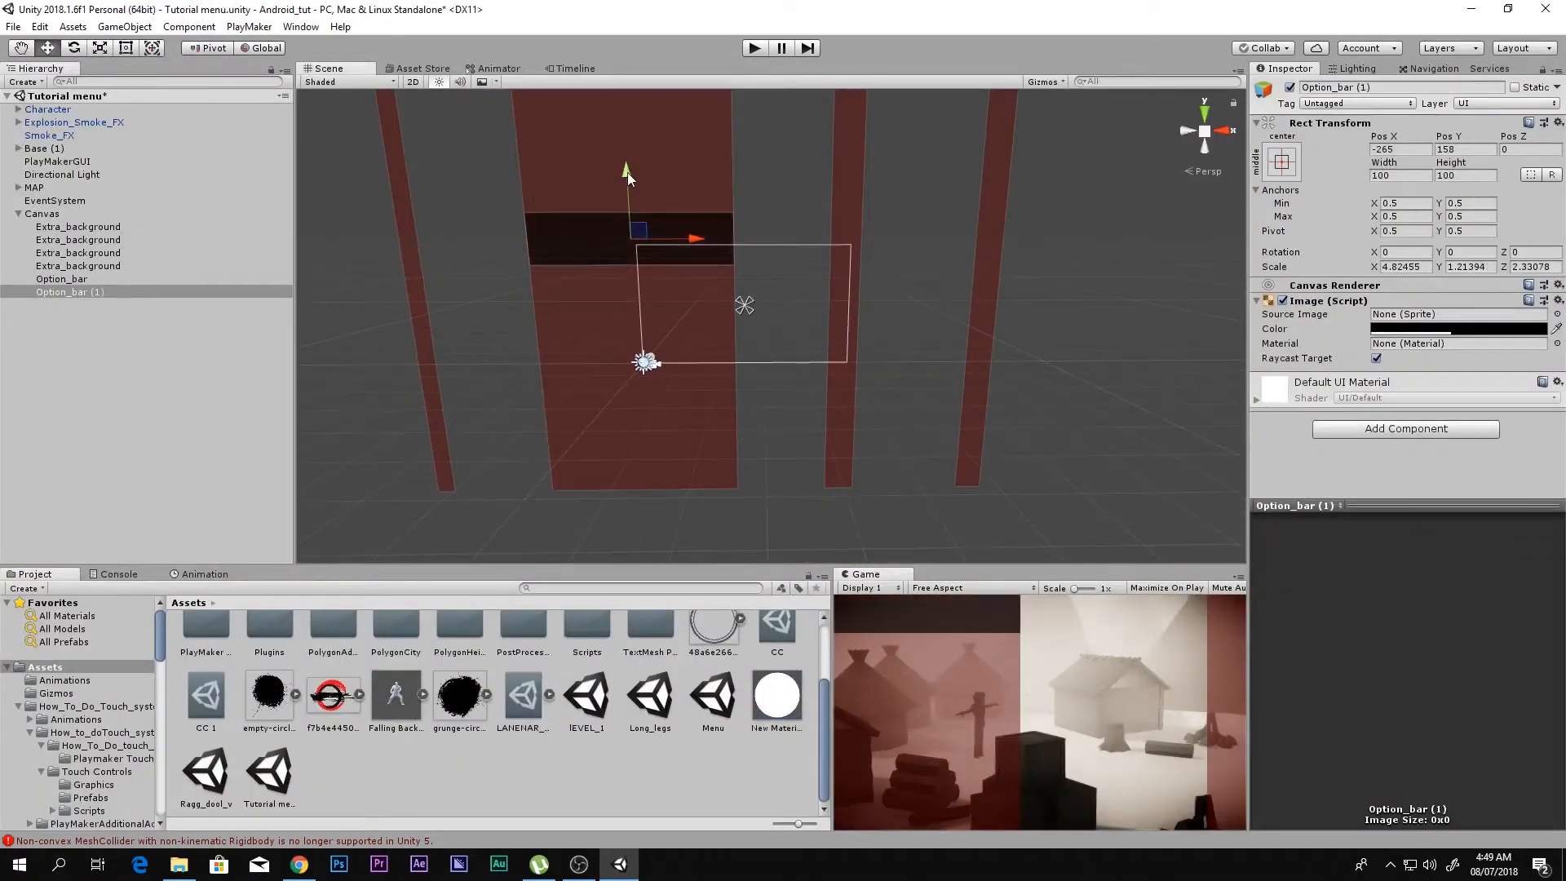
left_click_drag(628, 172, 655, 242)
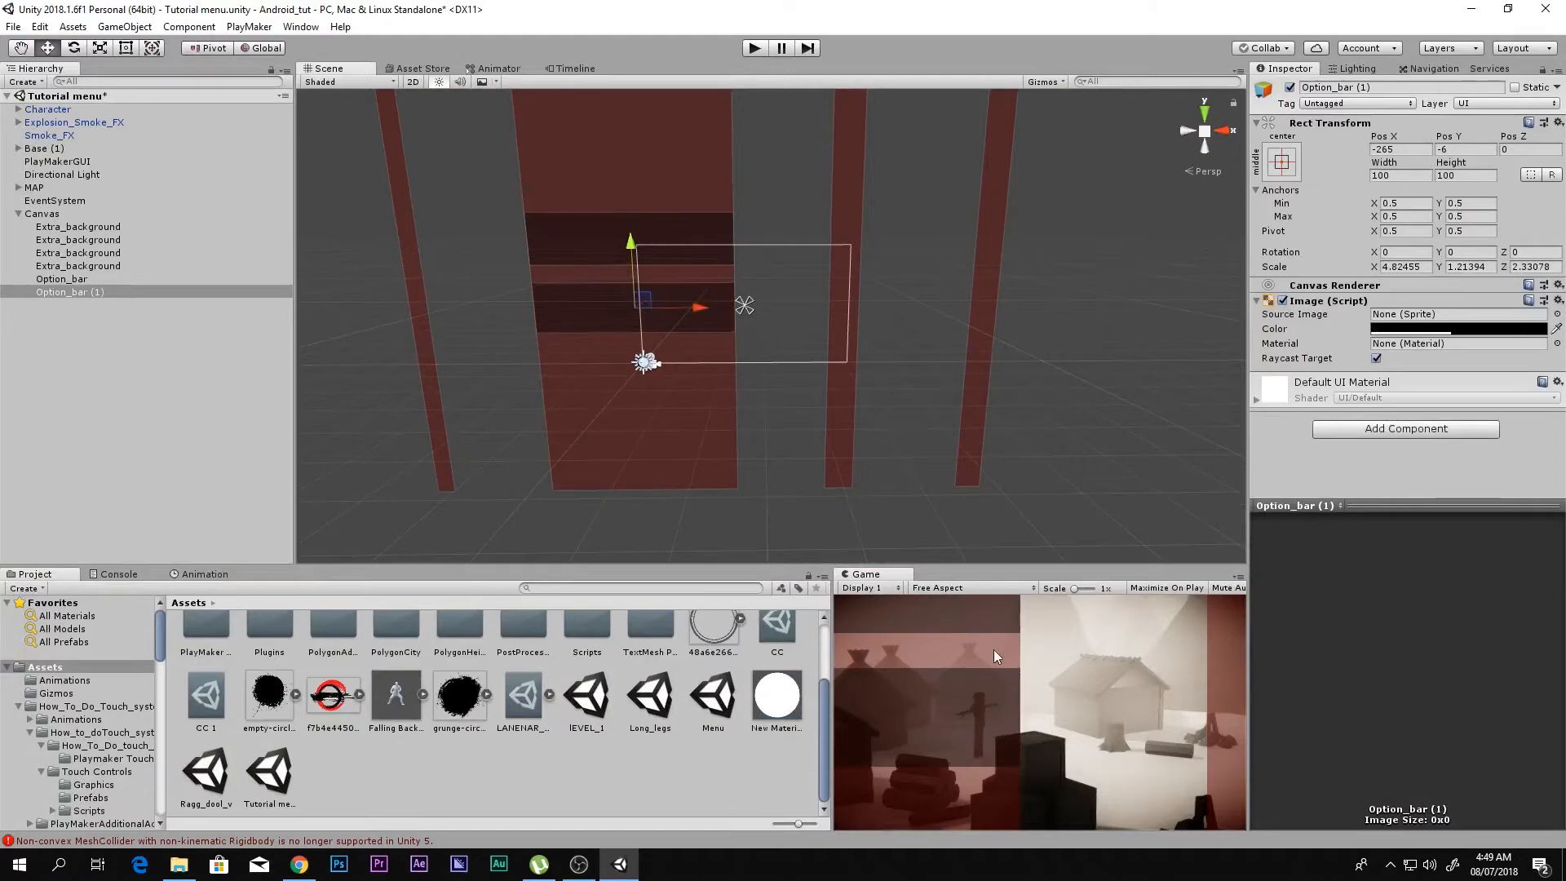
key("shift+space")
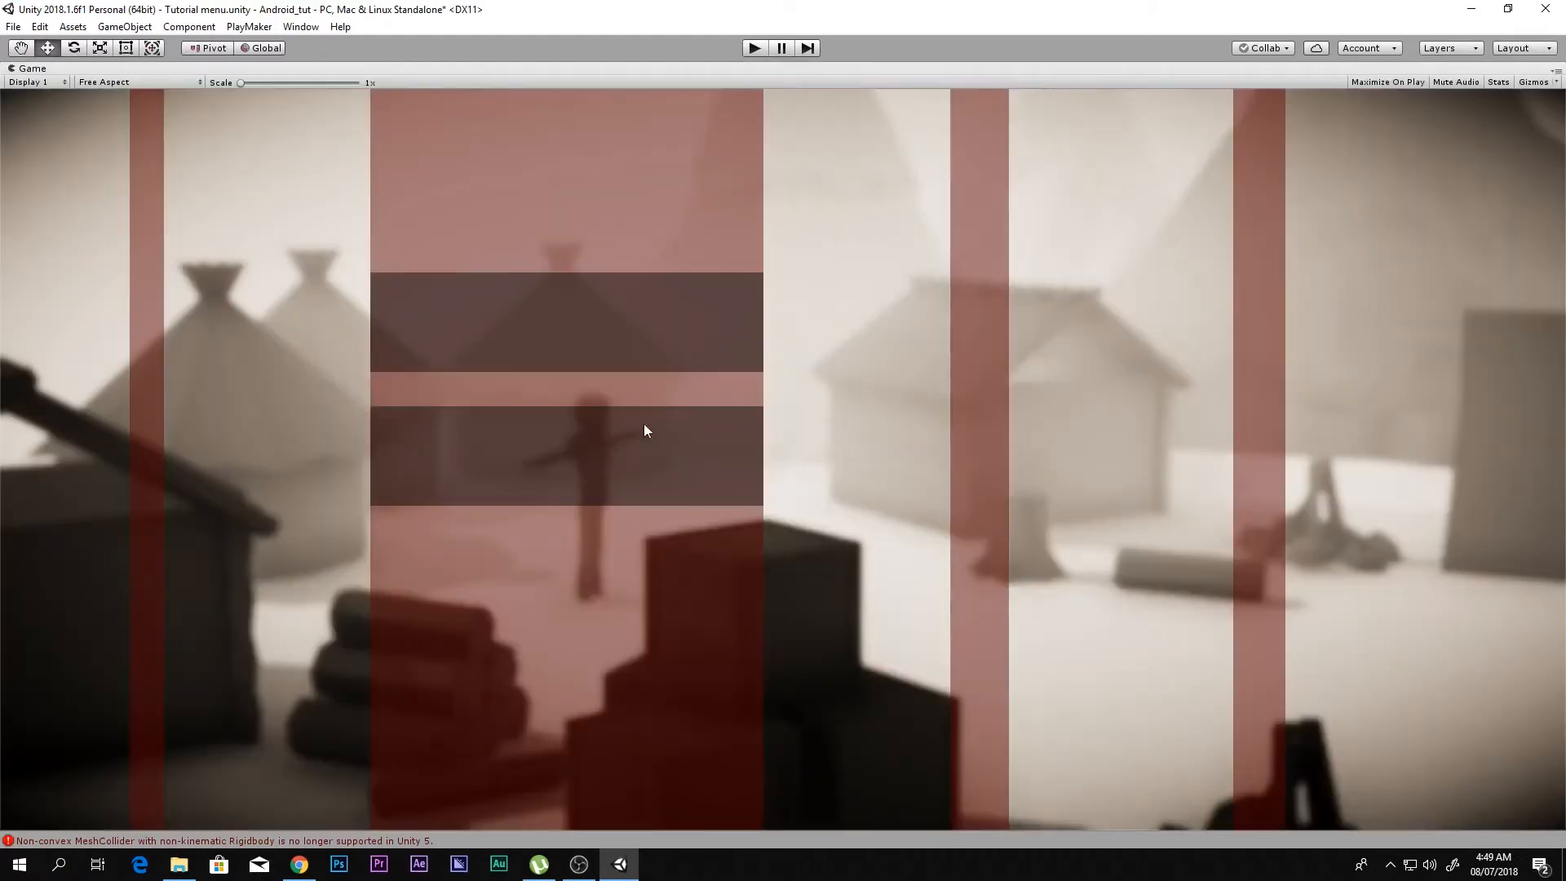
key("shift+space")
scroll(814, 411, "up", 3)
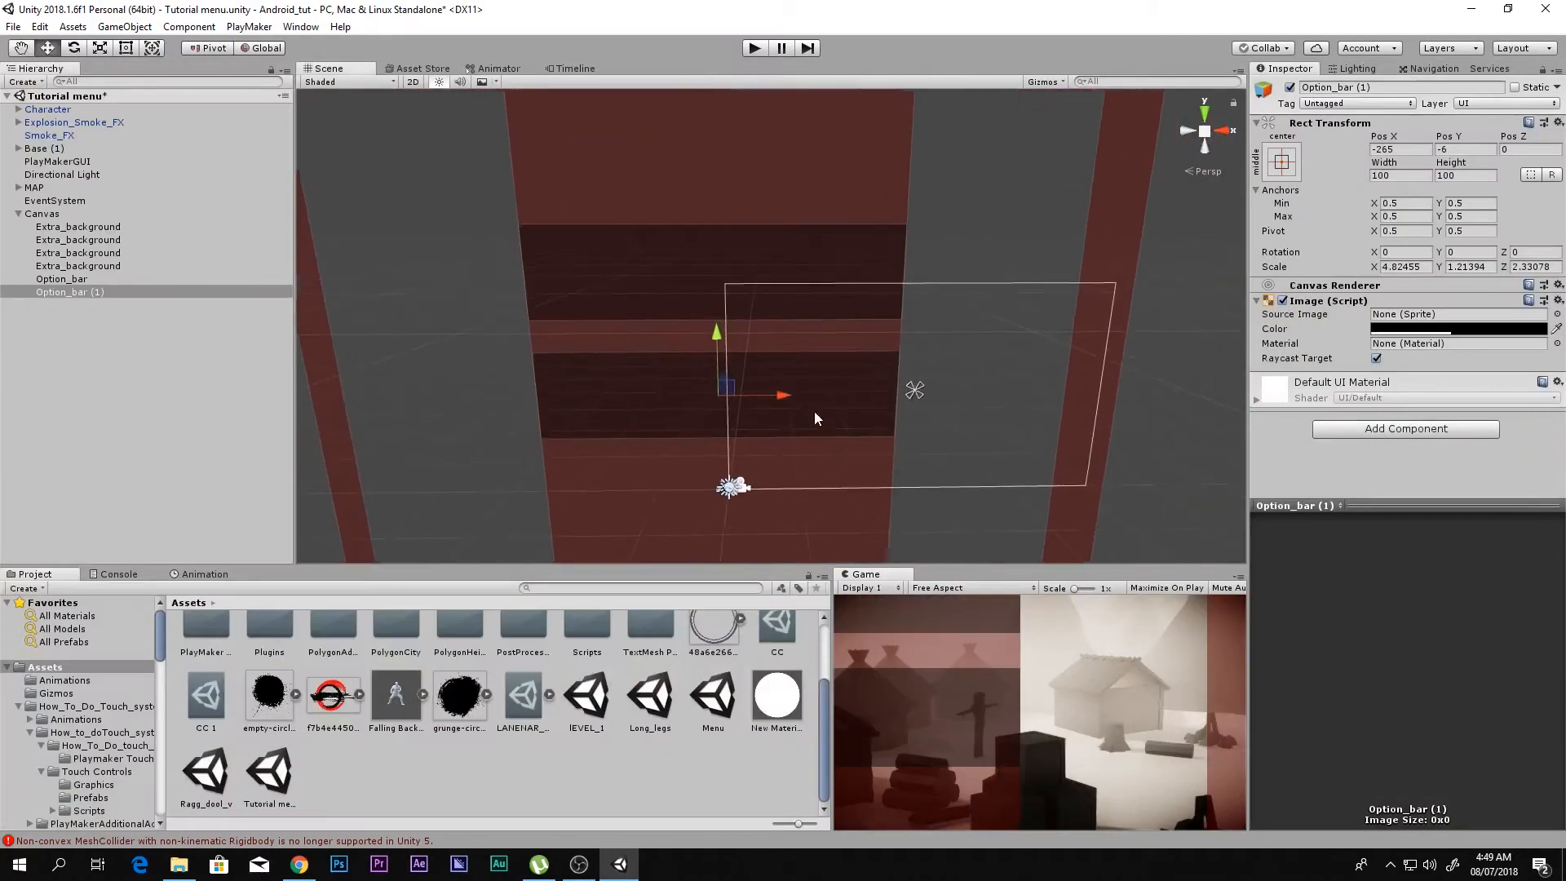
scroll(808, 401, "up", 5)
middle_click_drag(807, 402, 795, 259)
scroll(795, 260, "up", 1)
left_click_drag(691, 248, 683, 254)
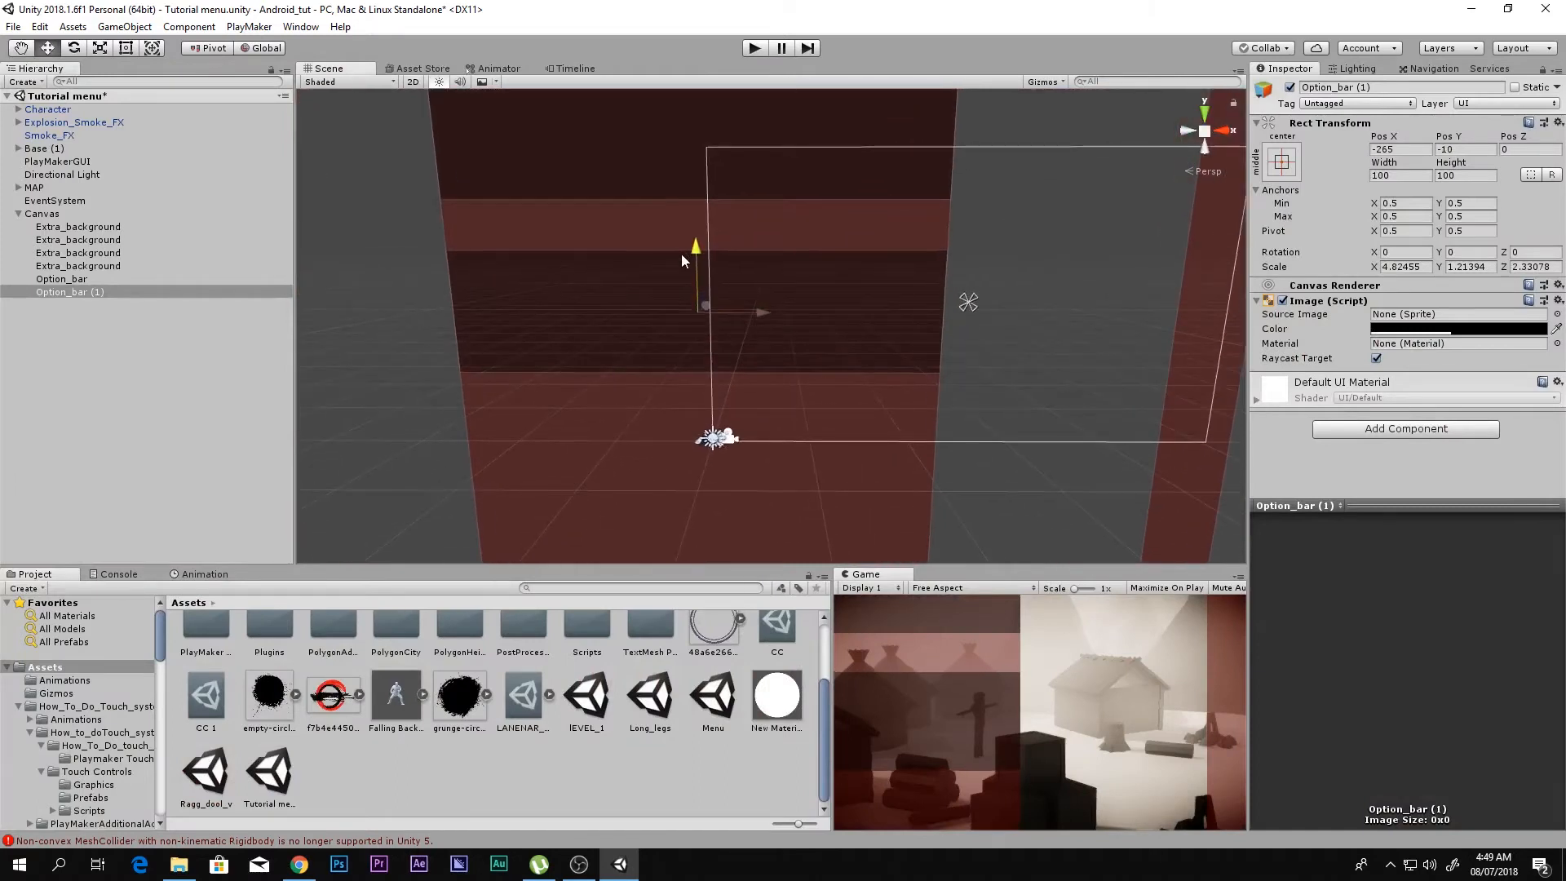
Step: Rename the duplicated lower bar as Option_bar without the number suffix
left_click(85, 282)
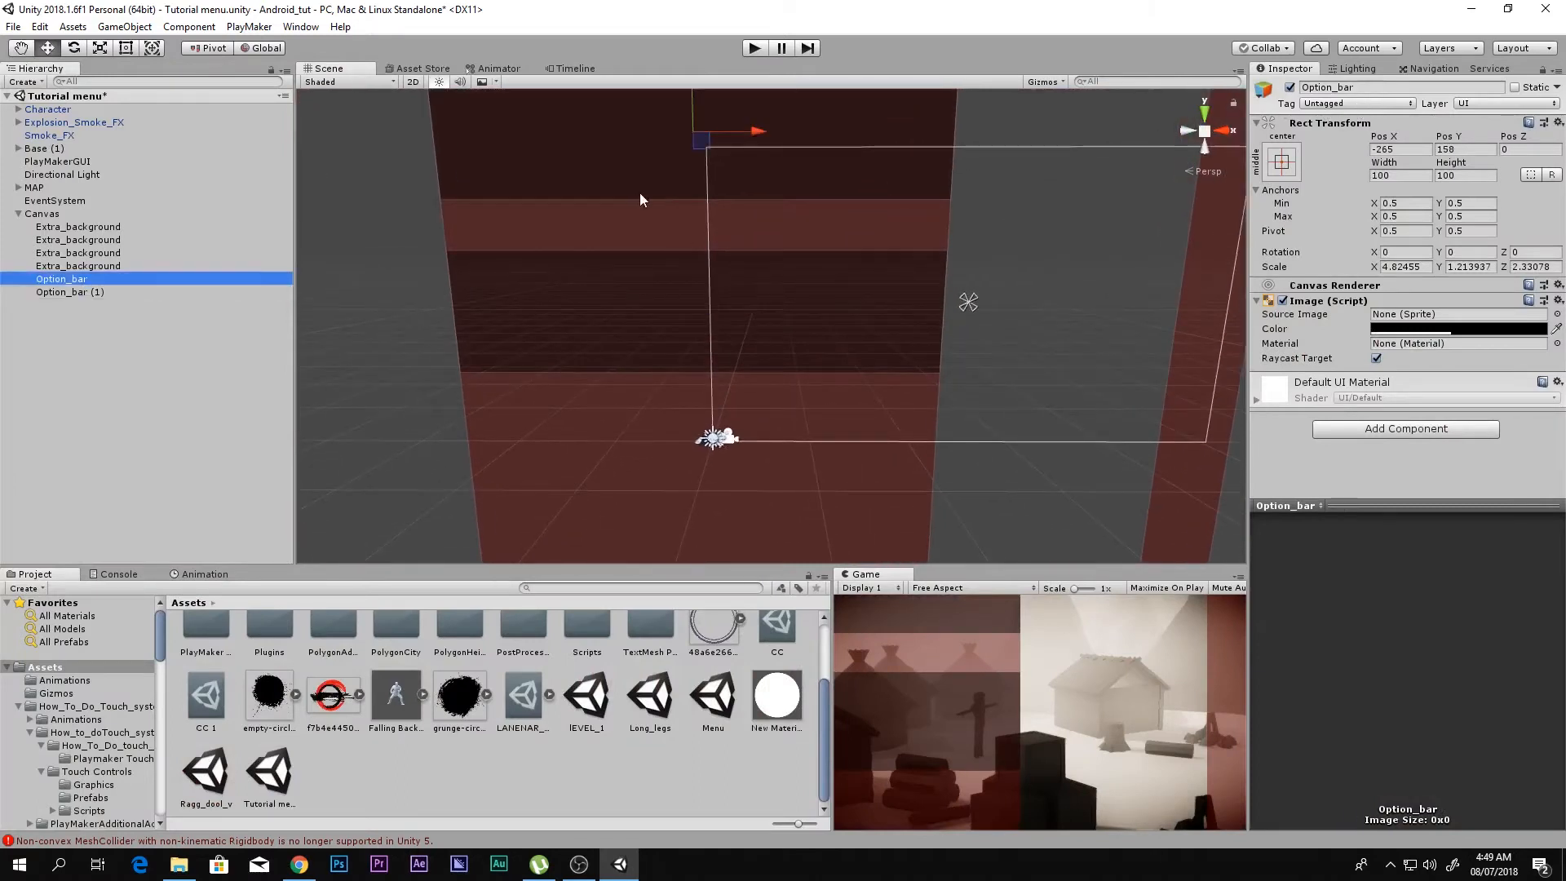
left_click(88, 292)
left_click(1382, 88)
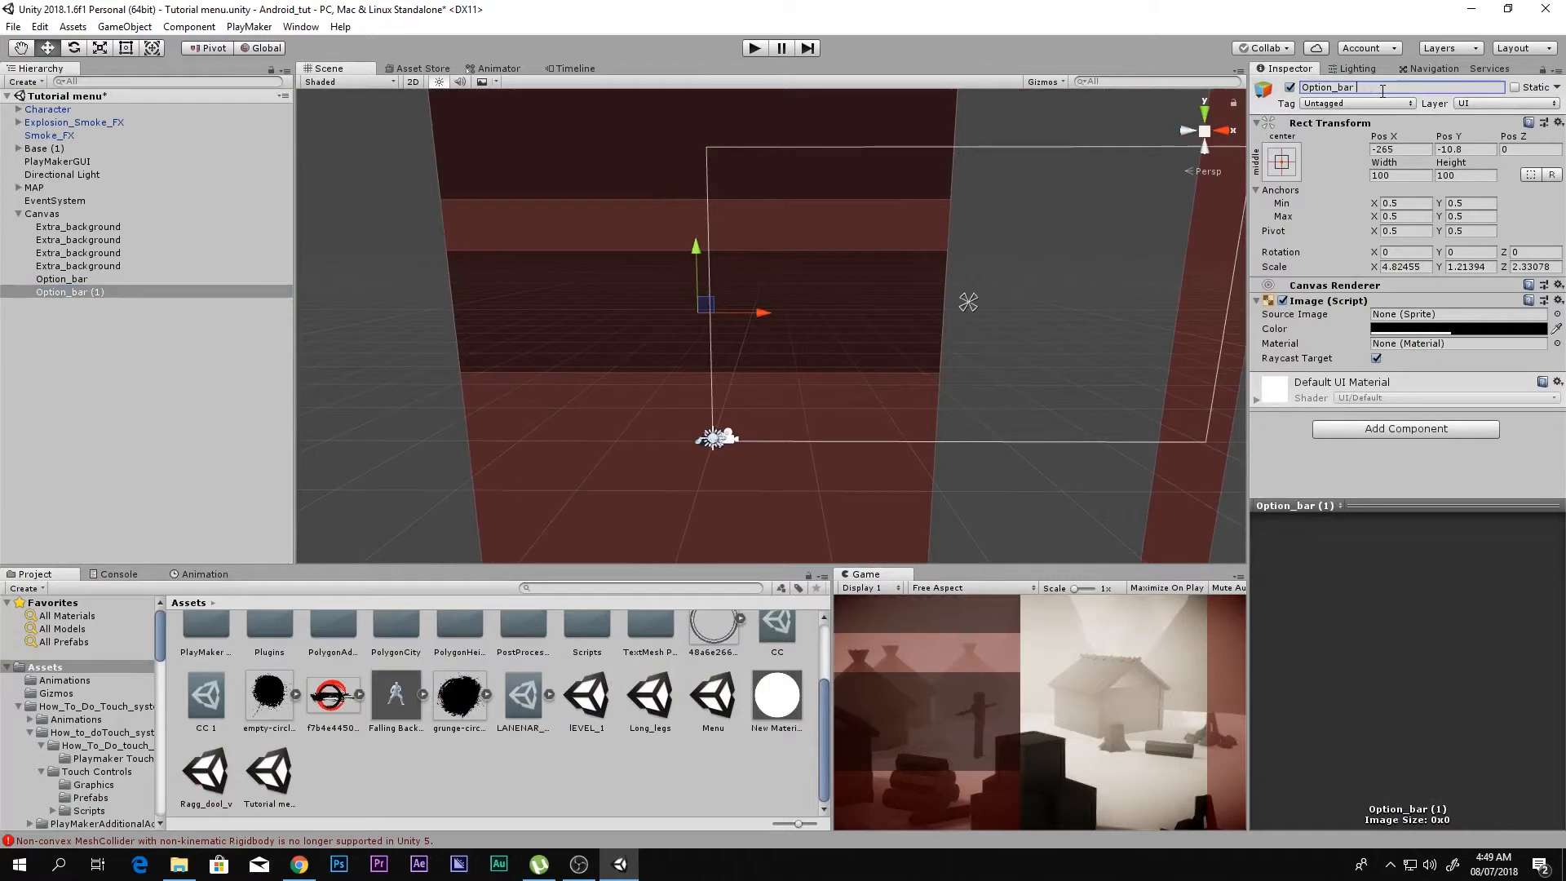
key("Return")
Step: Add a UI Button as a child of the upper Option_bar
left_click(62, 280)
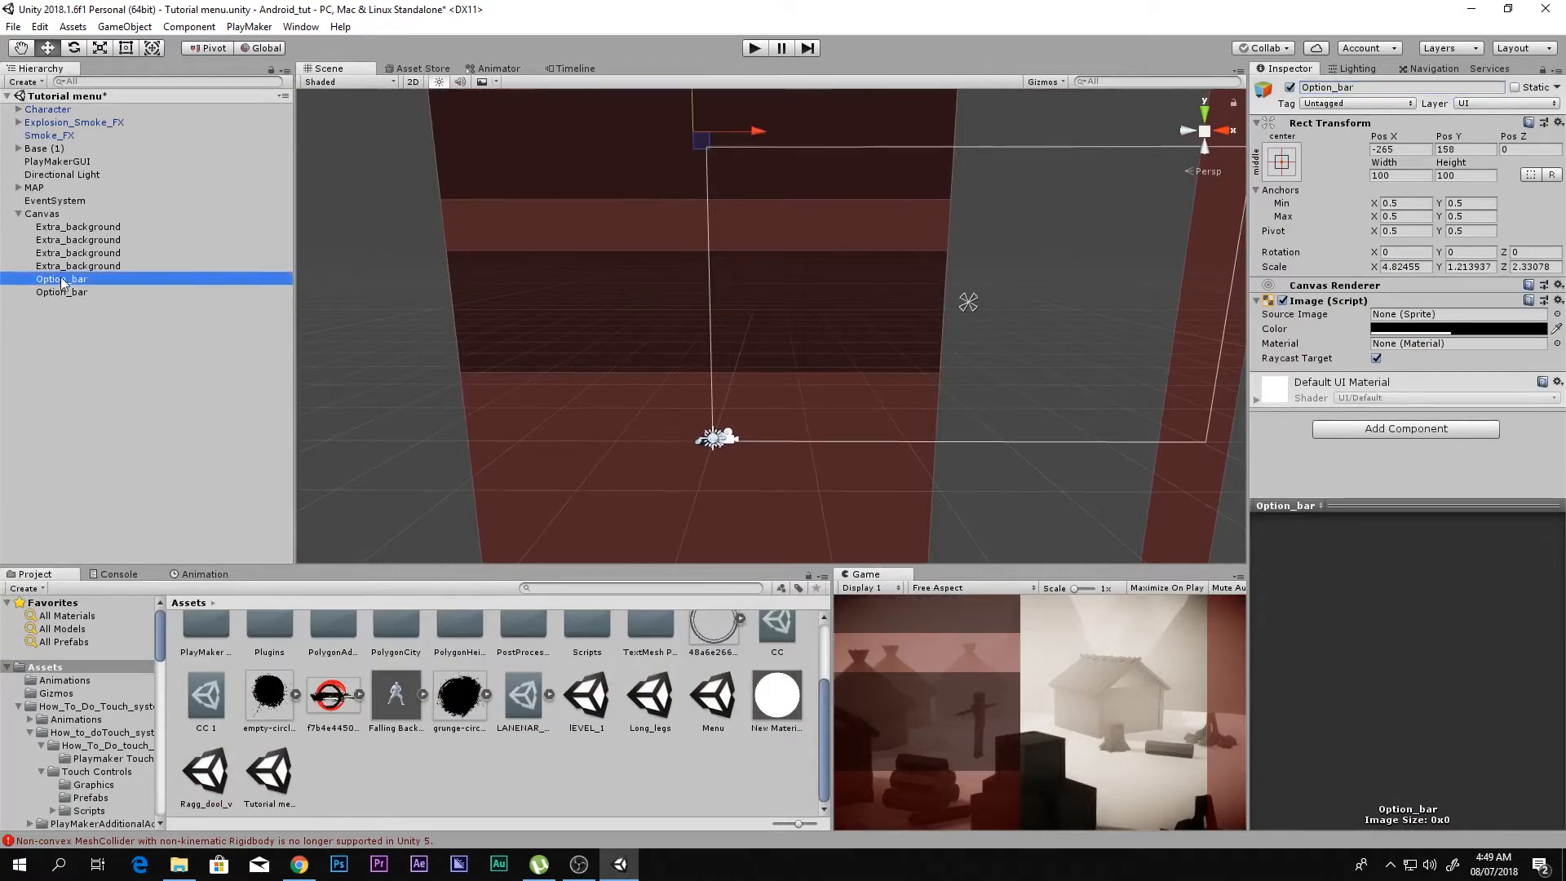
right_click(62, 281)
mouse_move(131, 538)
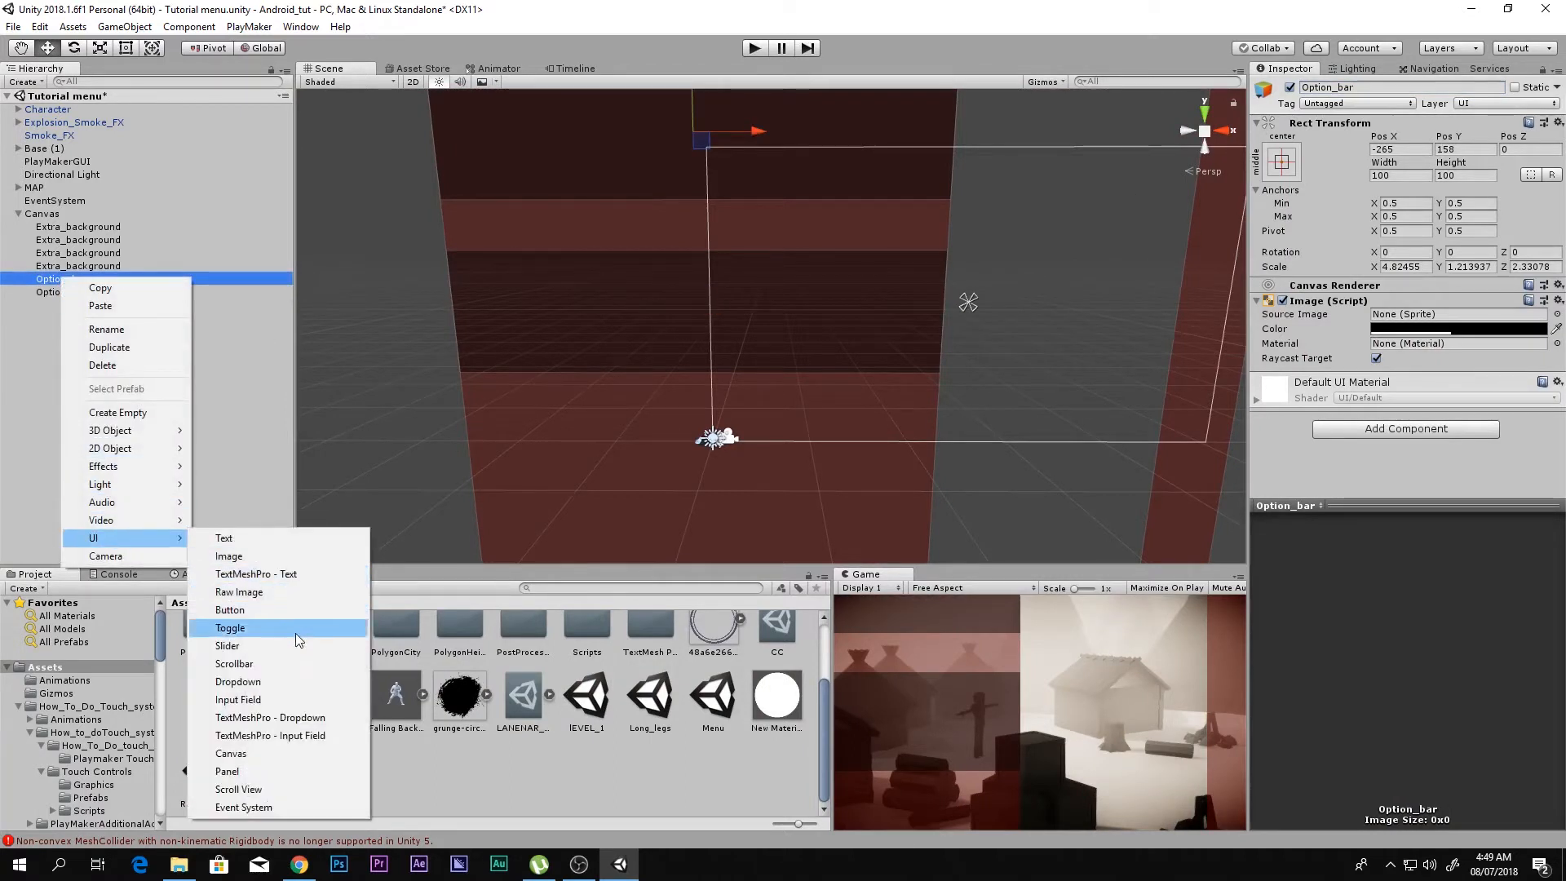
left_click(270, 608)
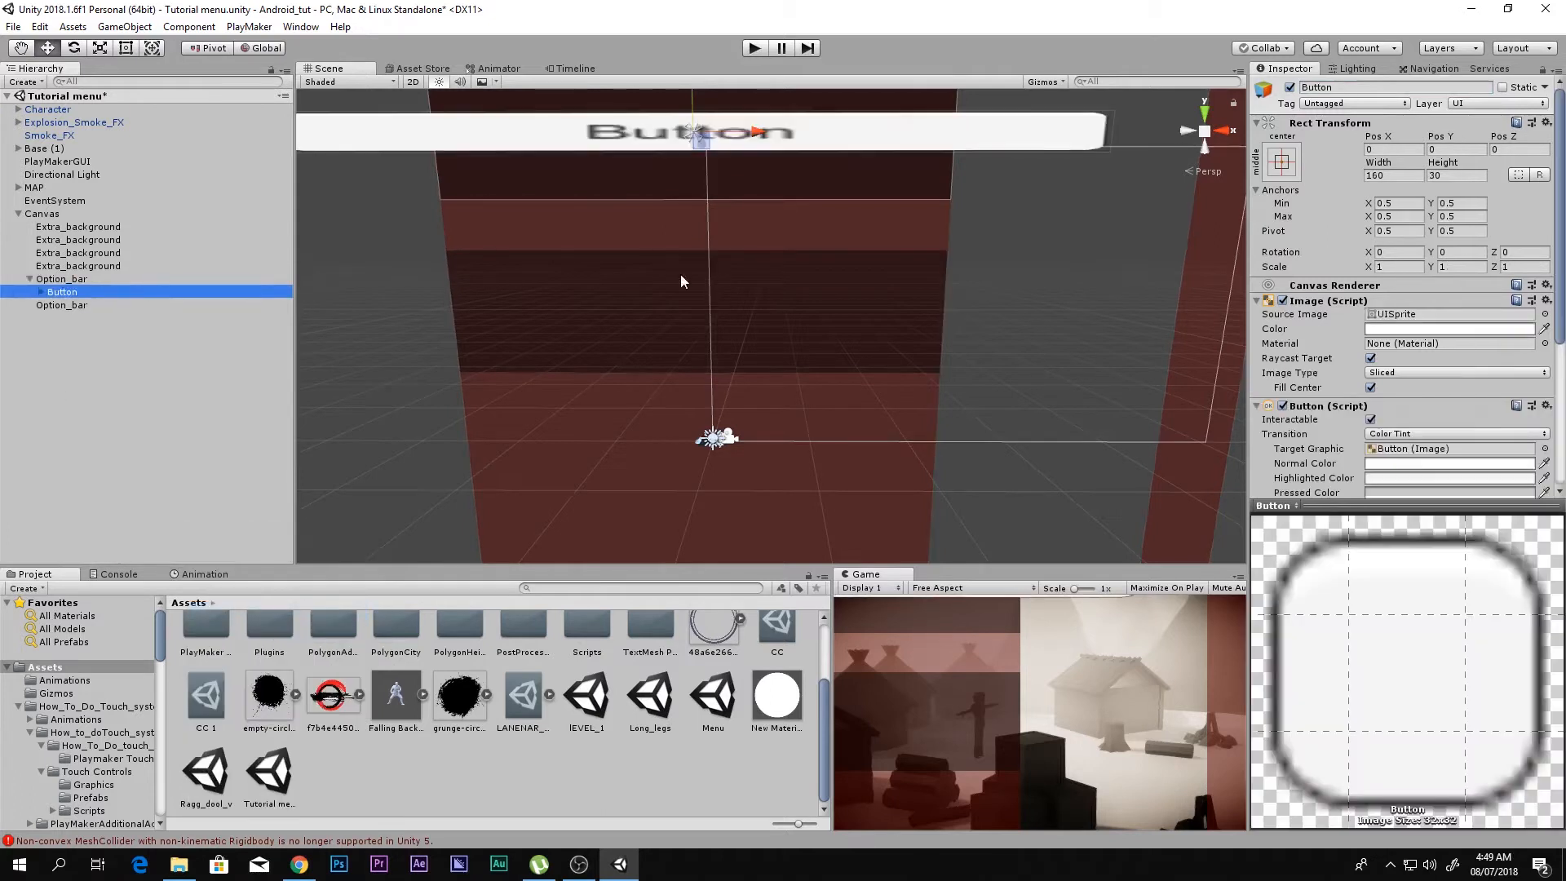
Step: Scale the button to about 0.62 X and 3.54 Y so it fills the bar, and check it in the Game view
middle_click_drag(720, 179, 749, 281)
key("r")
left_click_drag(724, 173, 856, 629)
left_click_drag(787, 239, 755, 241)
key("shift+space")
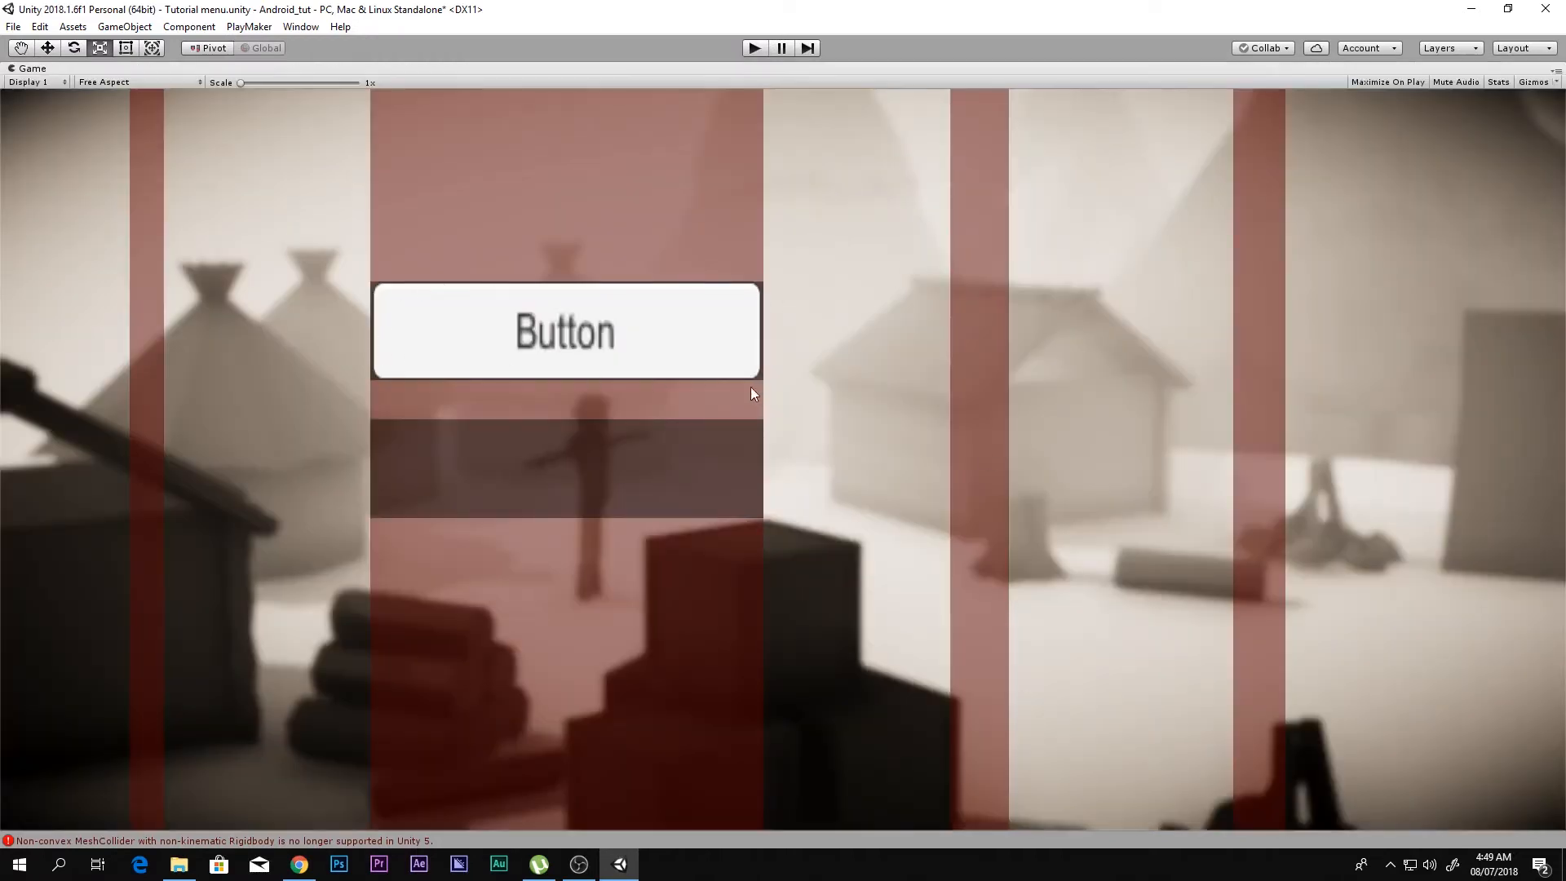
key("shift+space")
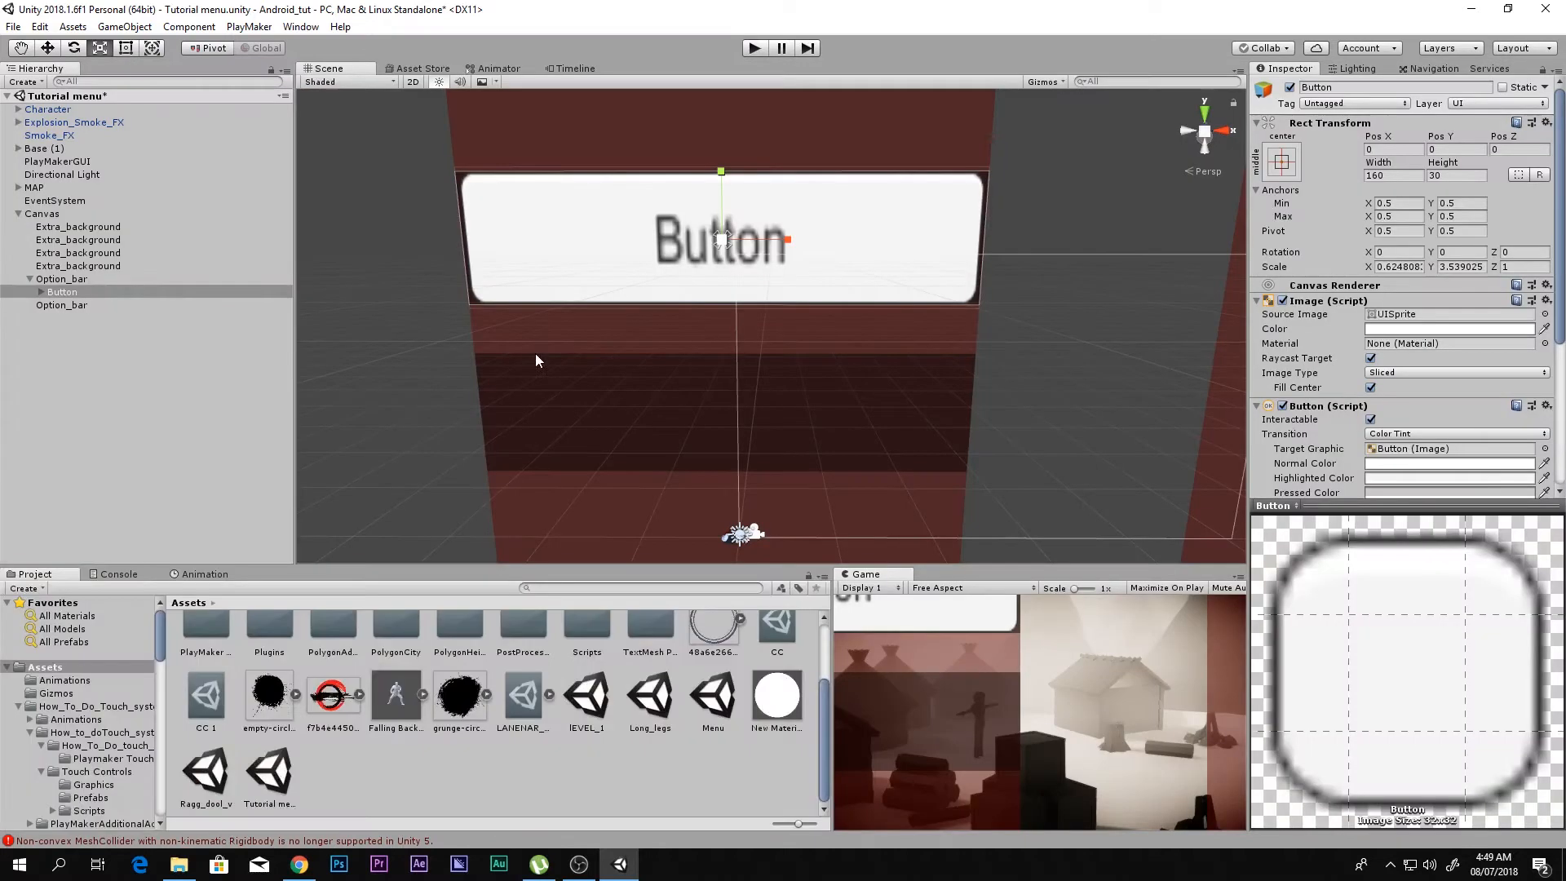
Step: Make the button's image fully transparent by setting its color alpha to 0
left_click(1394, 329)
left_click_drag(111, 336, 27, 336)
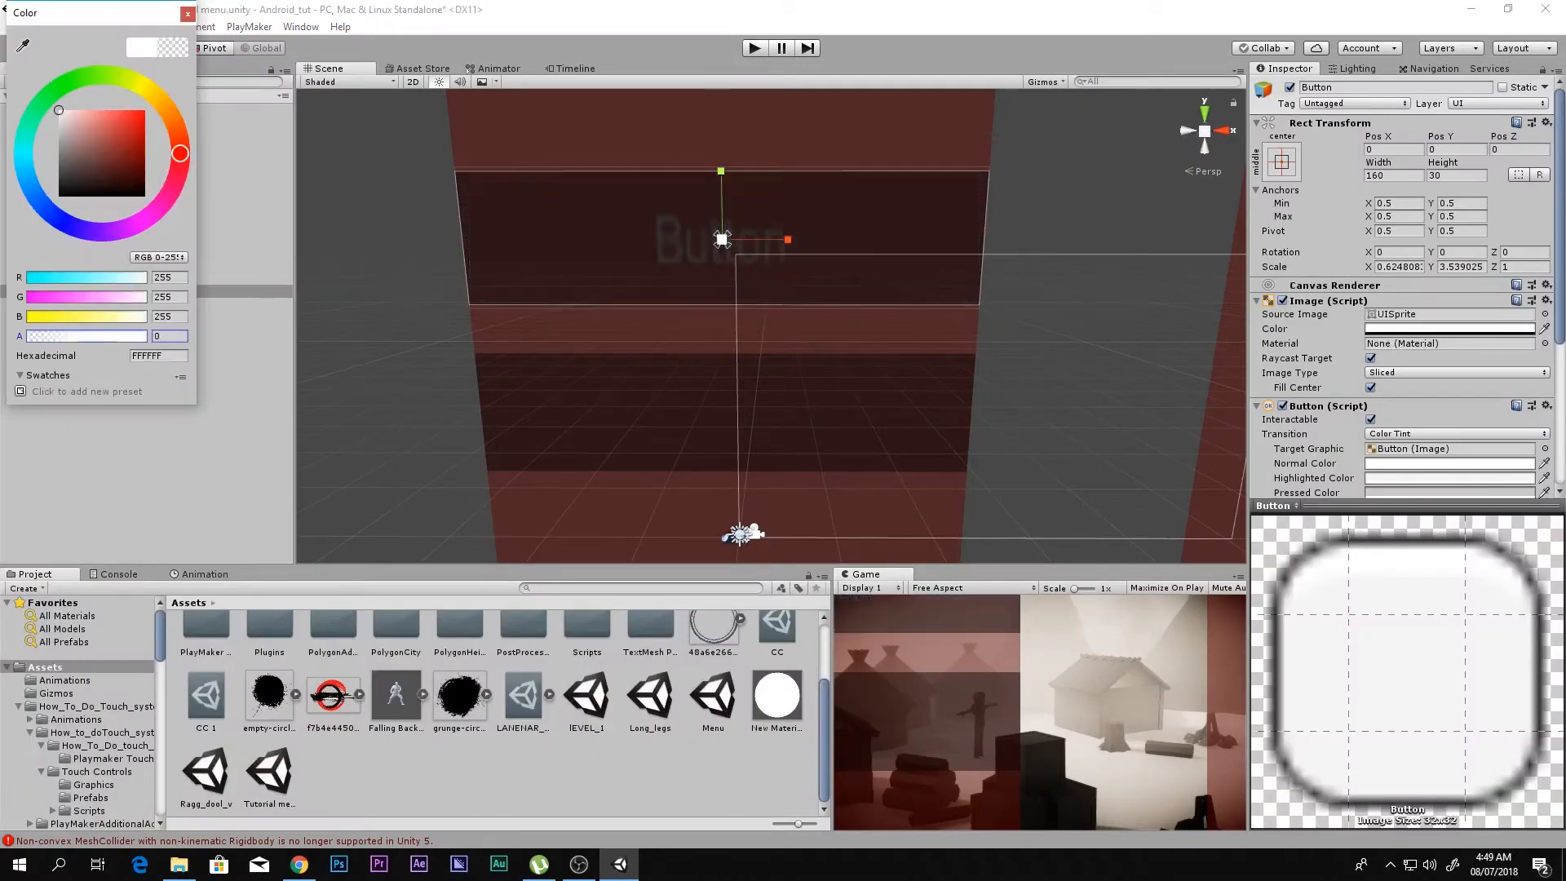
left_click(186, 15)
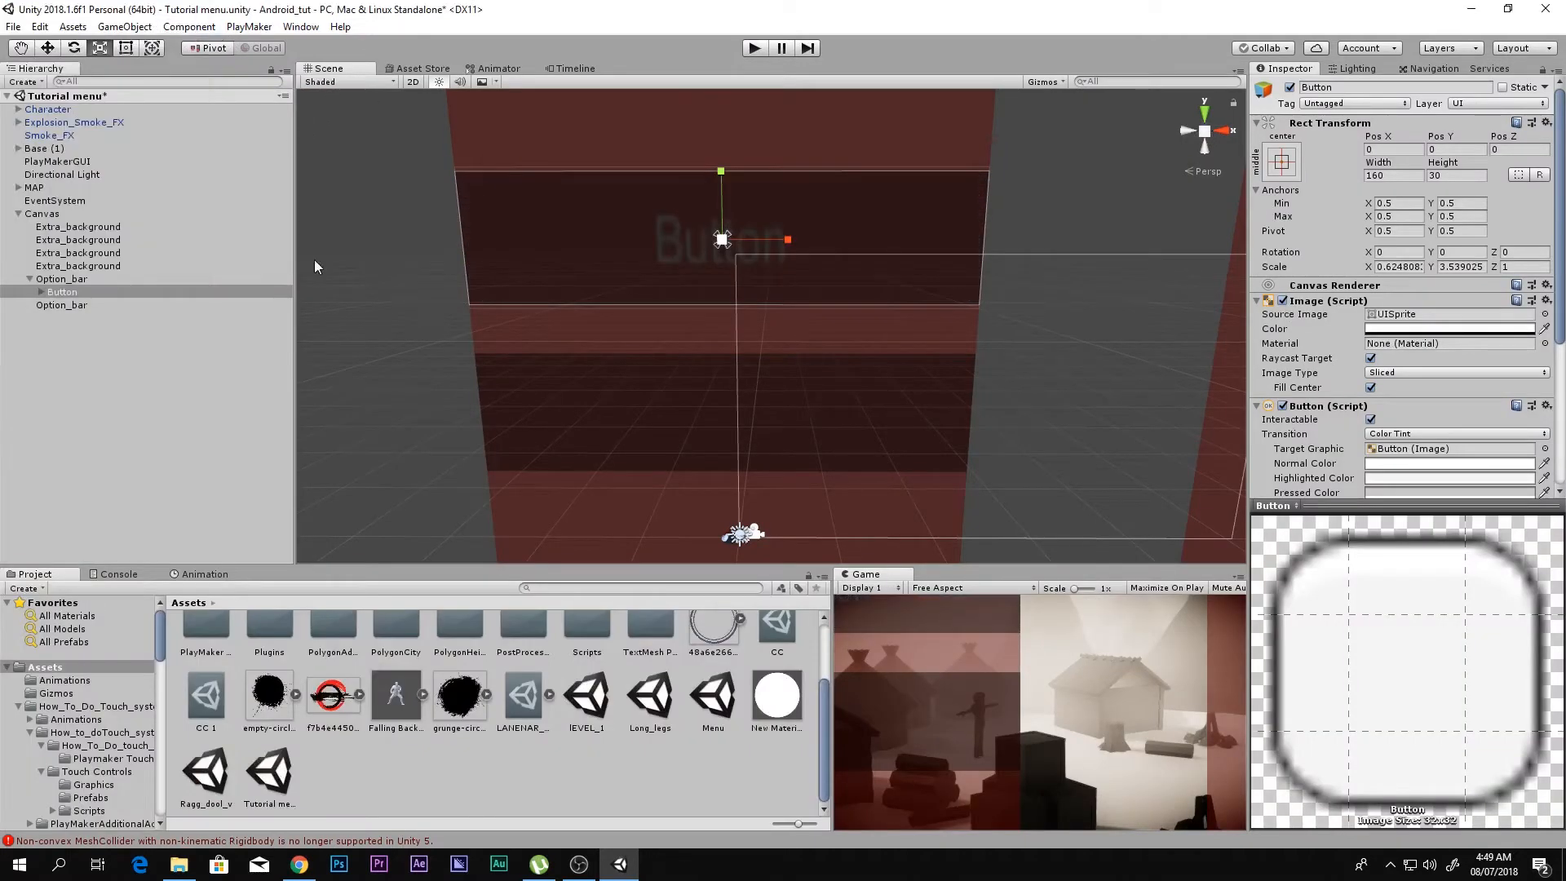
Step: Enlarge the button's Text child to about 2.73 X and 1.36 Y scale and check it in the Game view
left_click(39, 291)
left_click(69, 305)
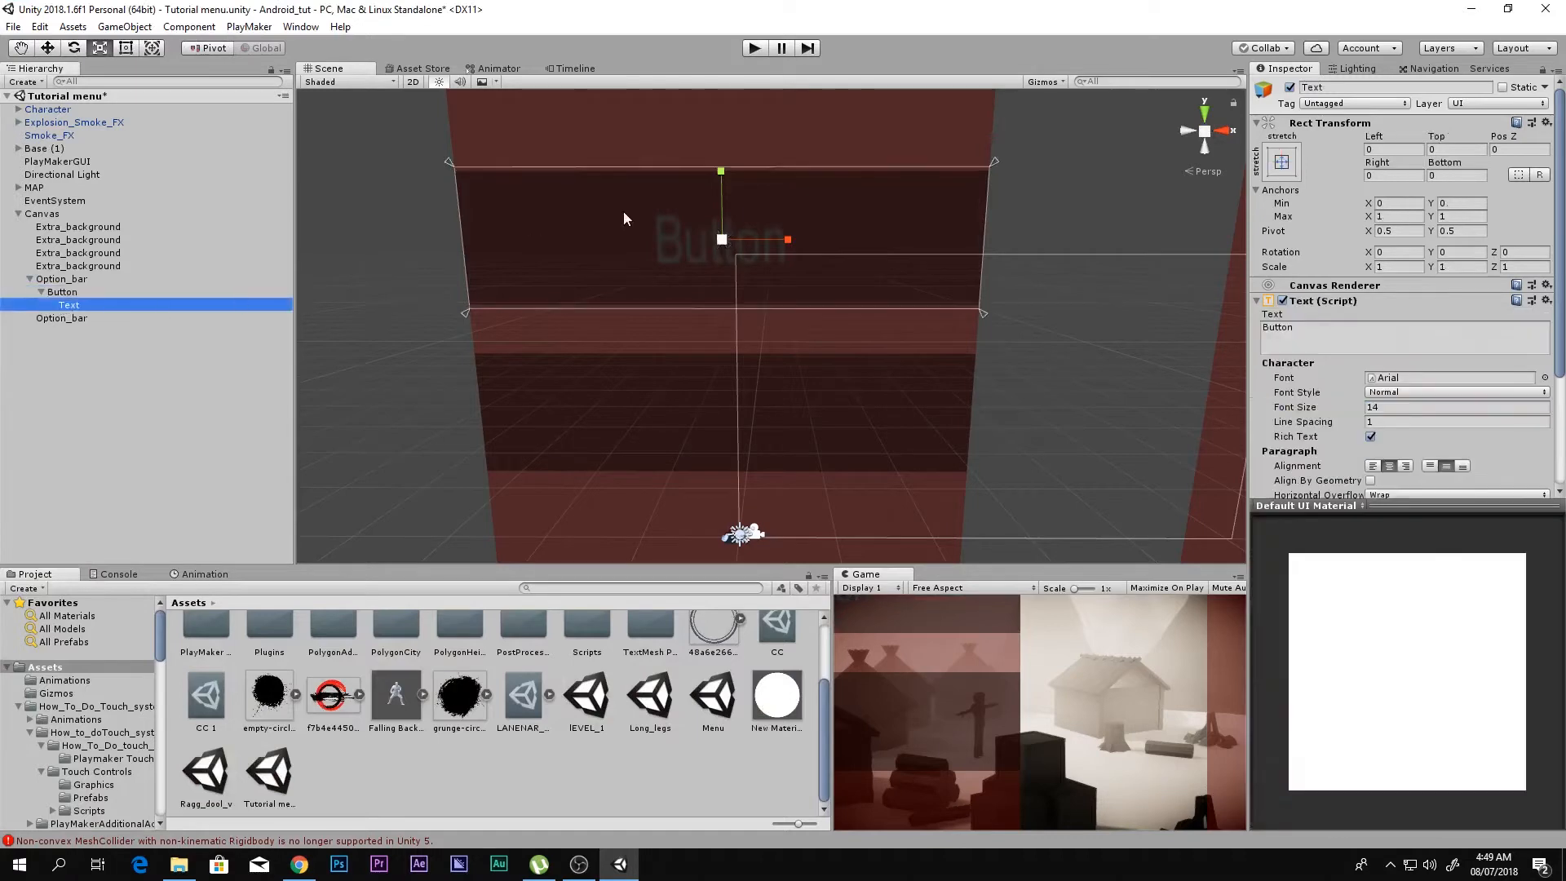
left_click_drag(736, 243, 840, 238)
key("shift+space")
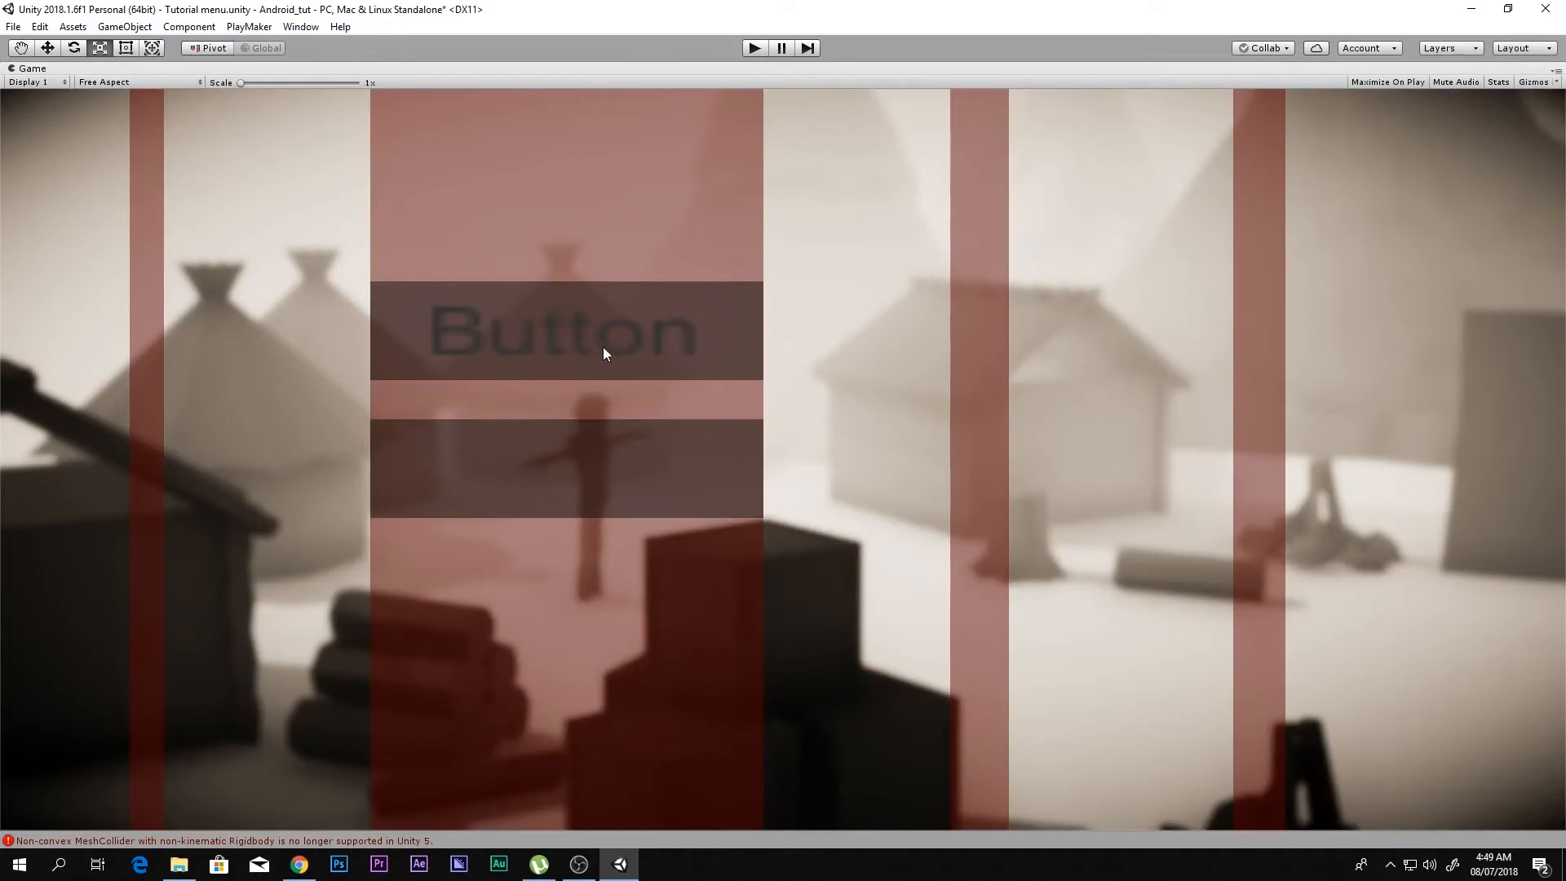
key("shift+space")
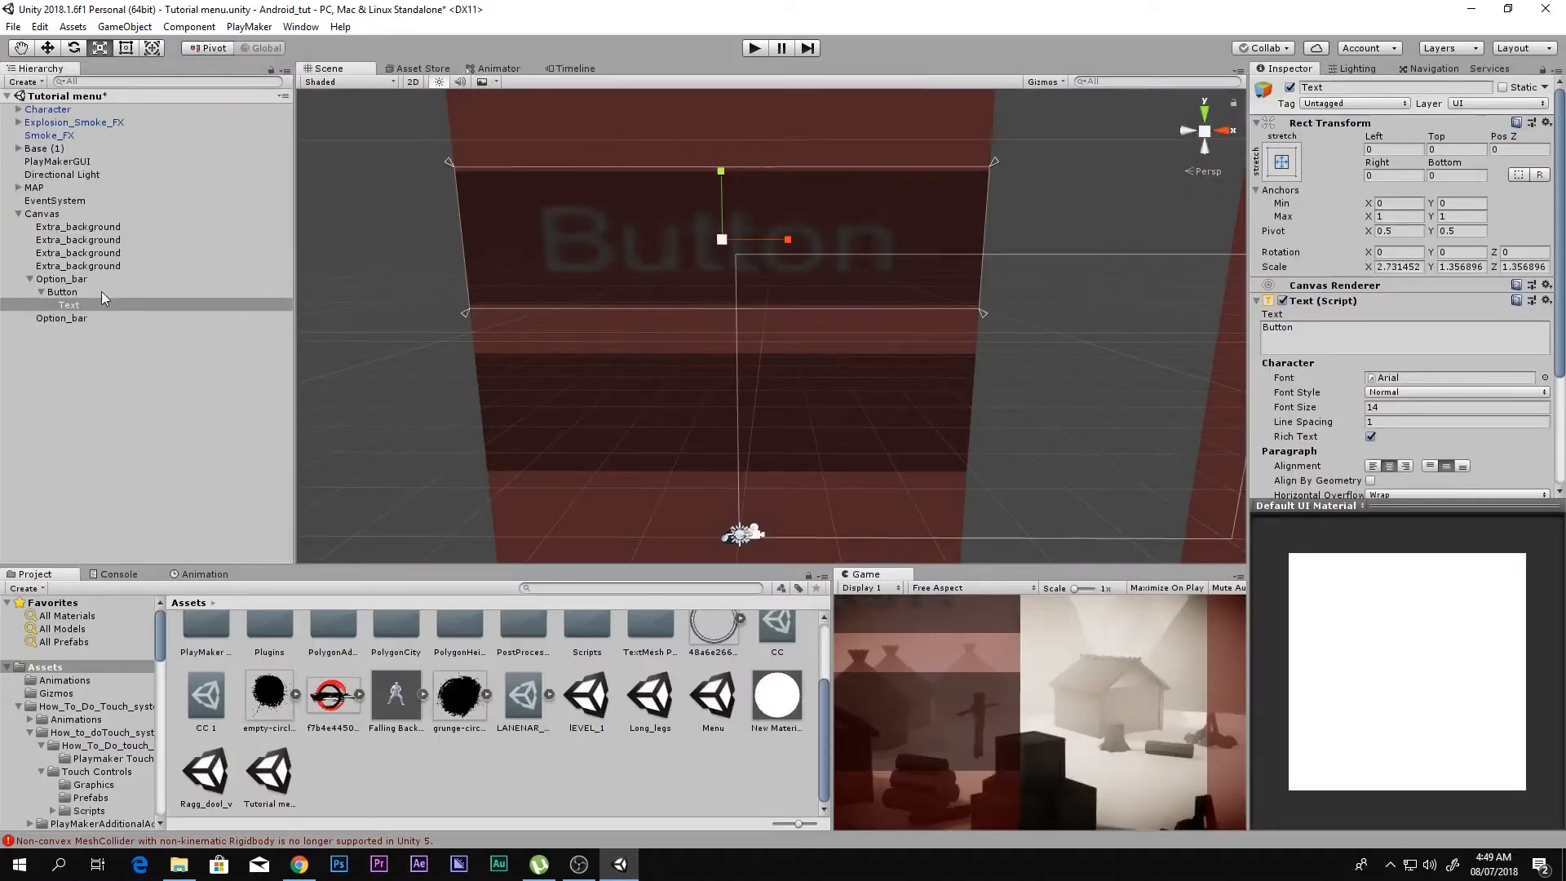
Step: Look up the TextMesh Pro package among the Asset Store downloads and return to the Scene view
left_click(434, 67)
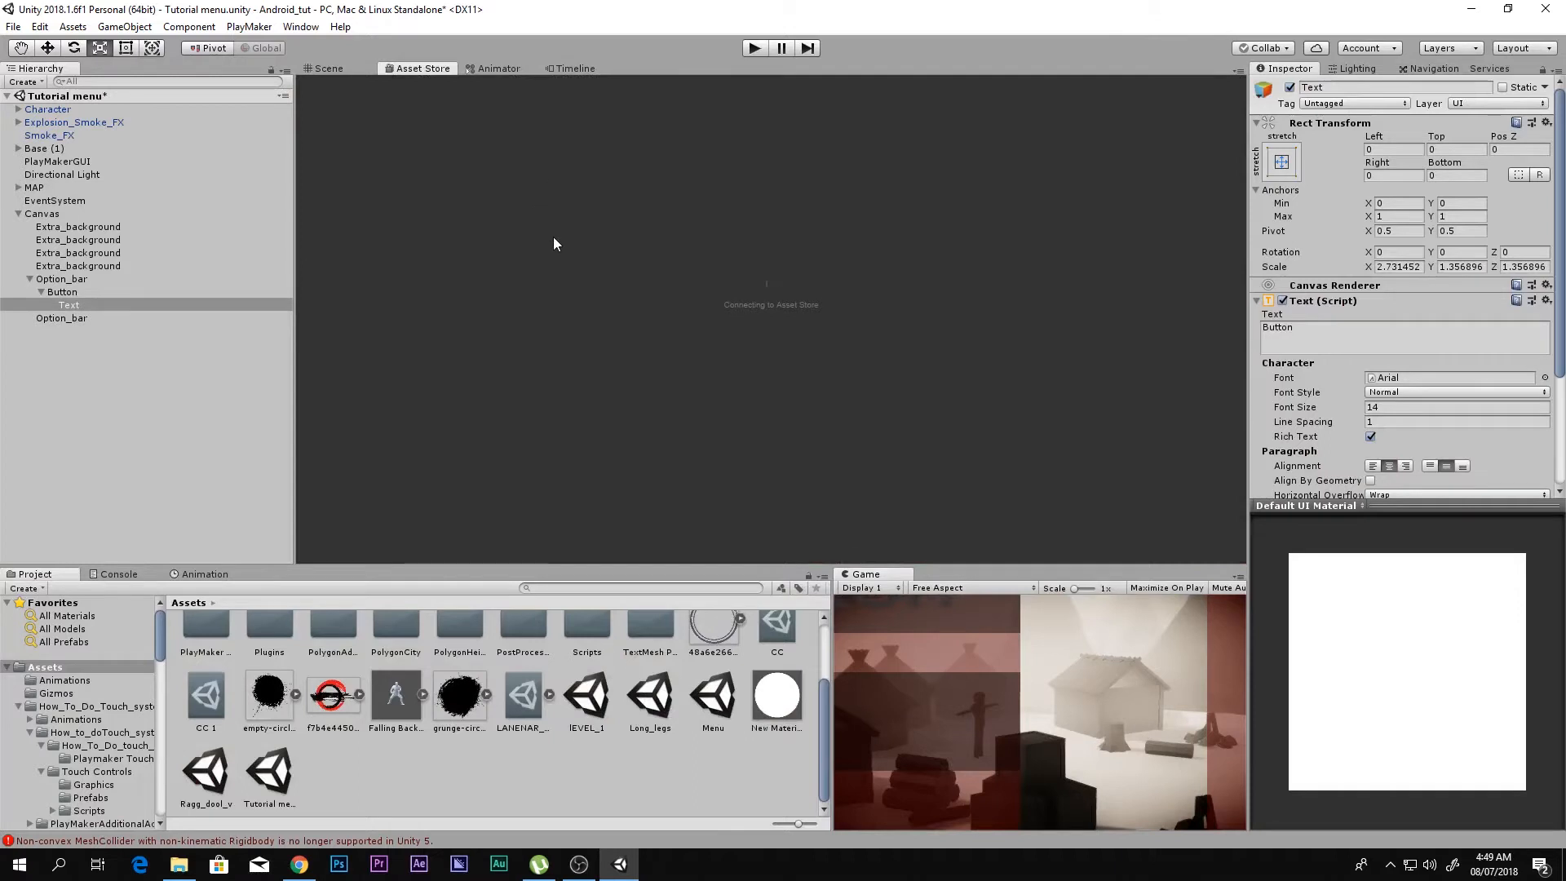
scroll(634, 654, "up", 3)
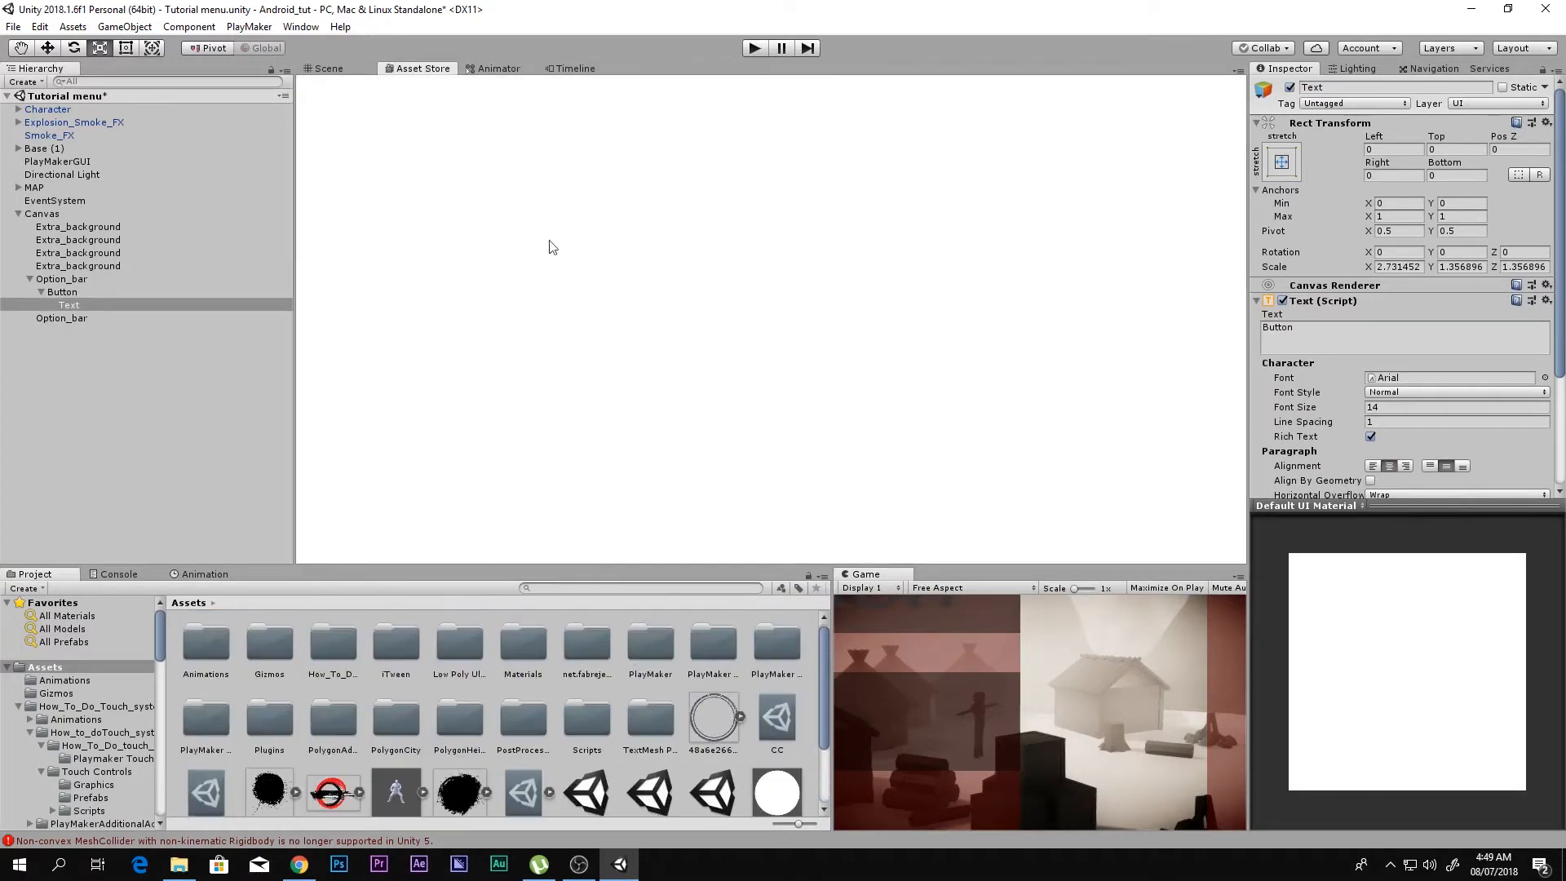
left_click(399, 88)
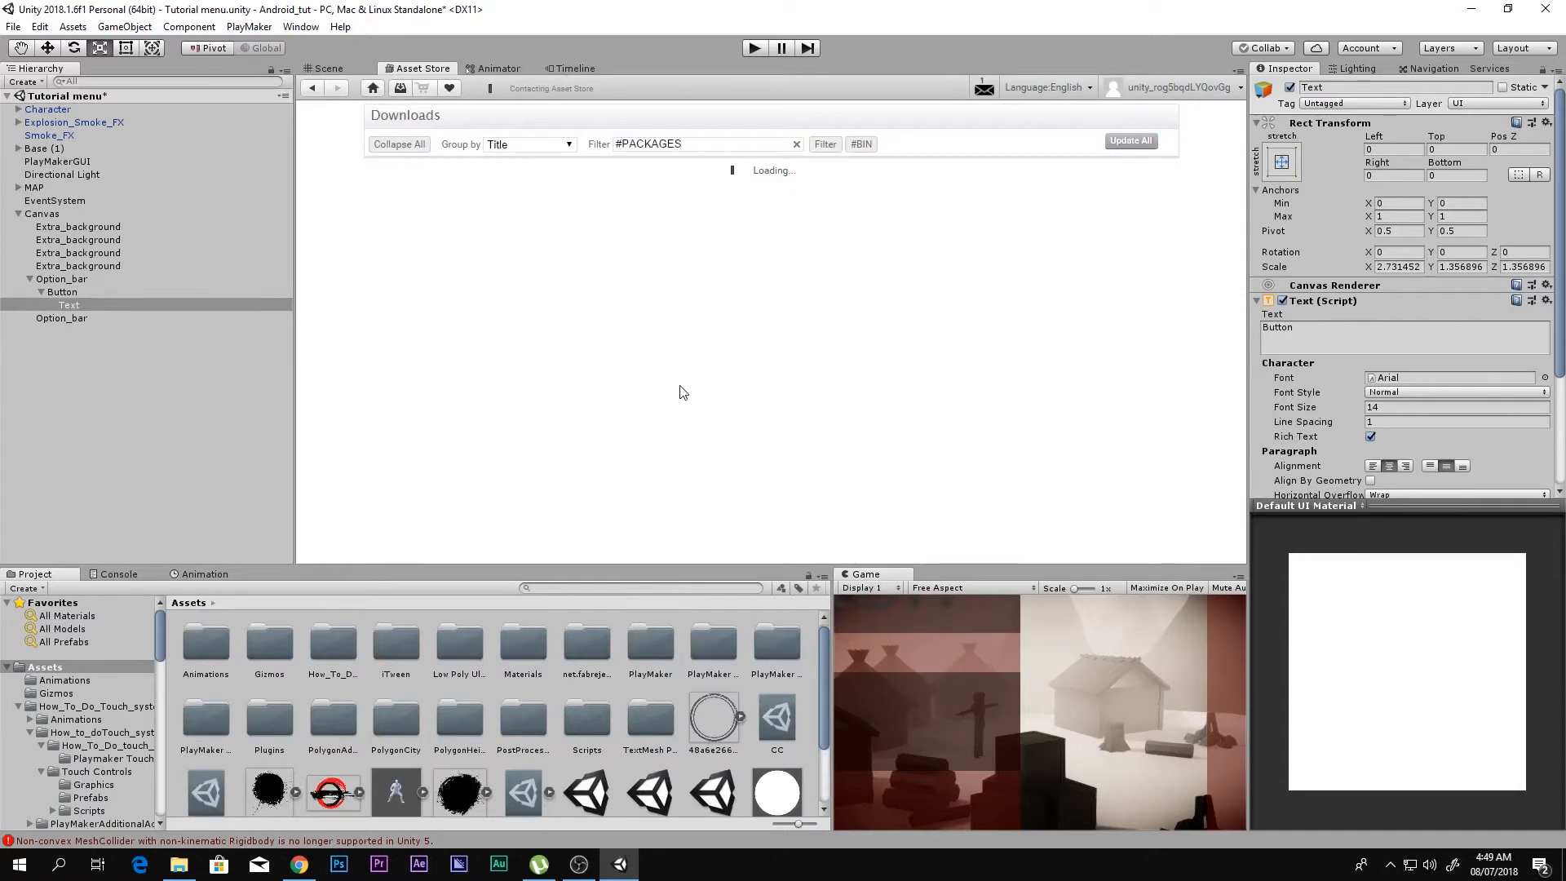
left_click(434, 517)
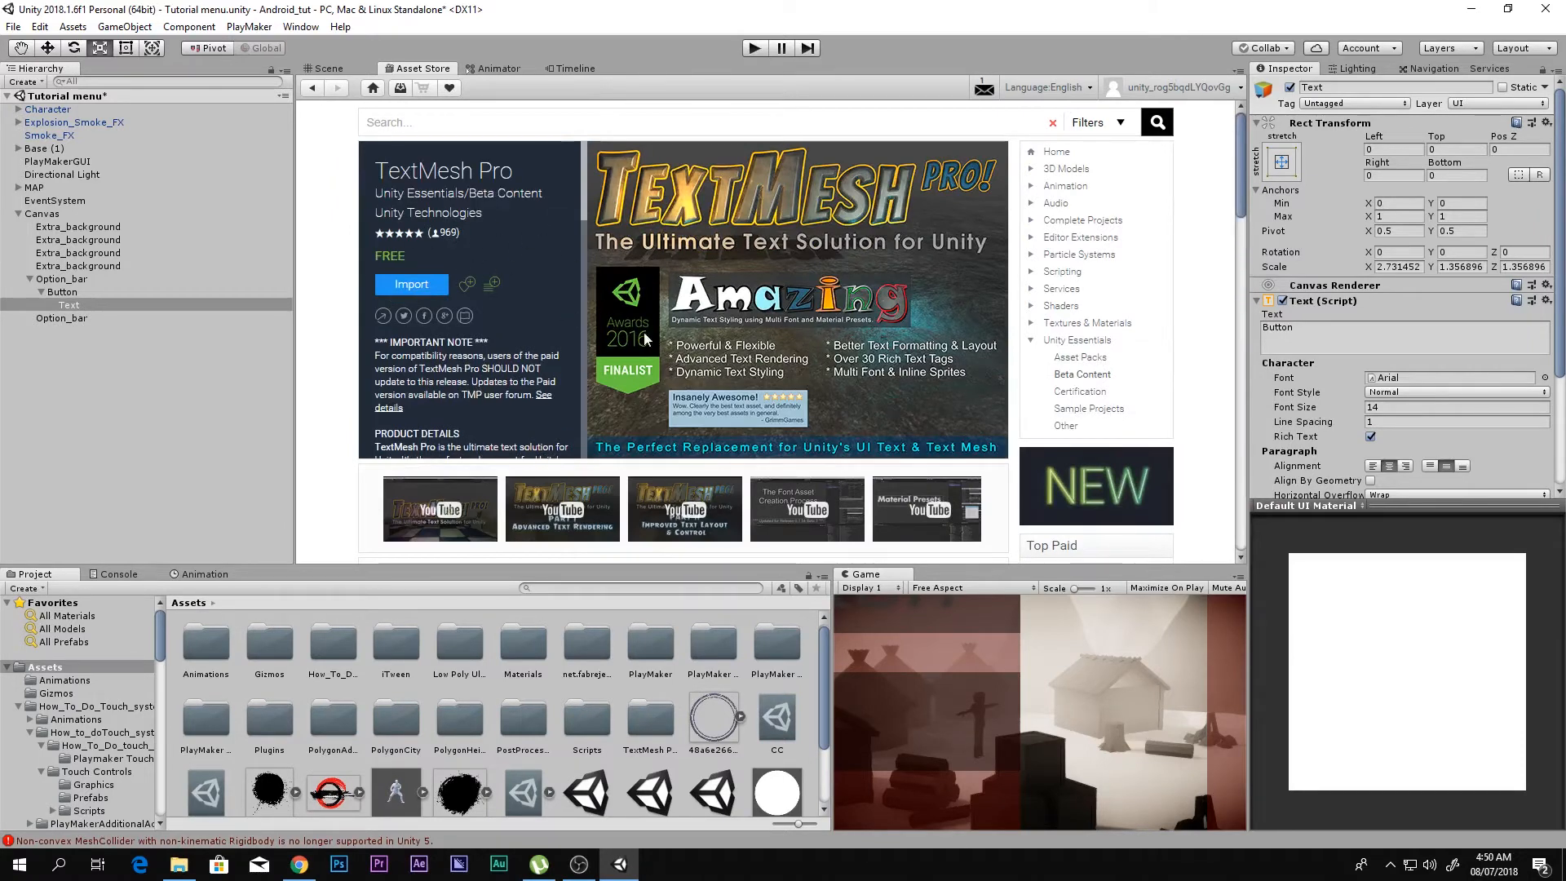
left_click(346, 71)
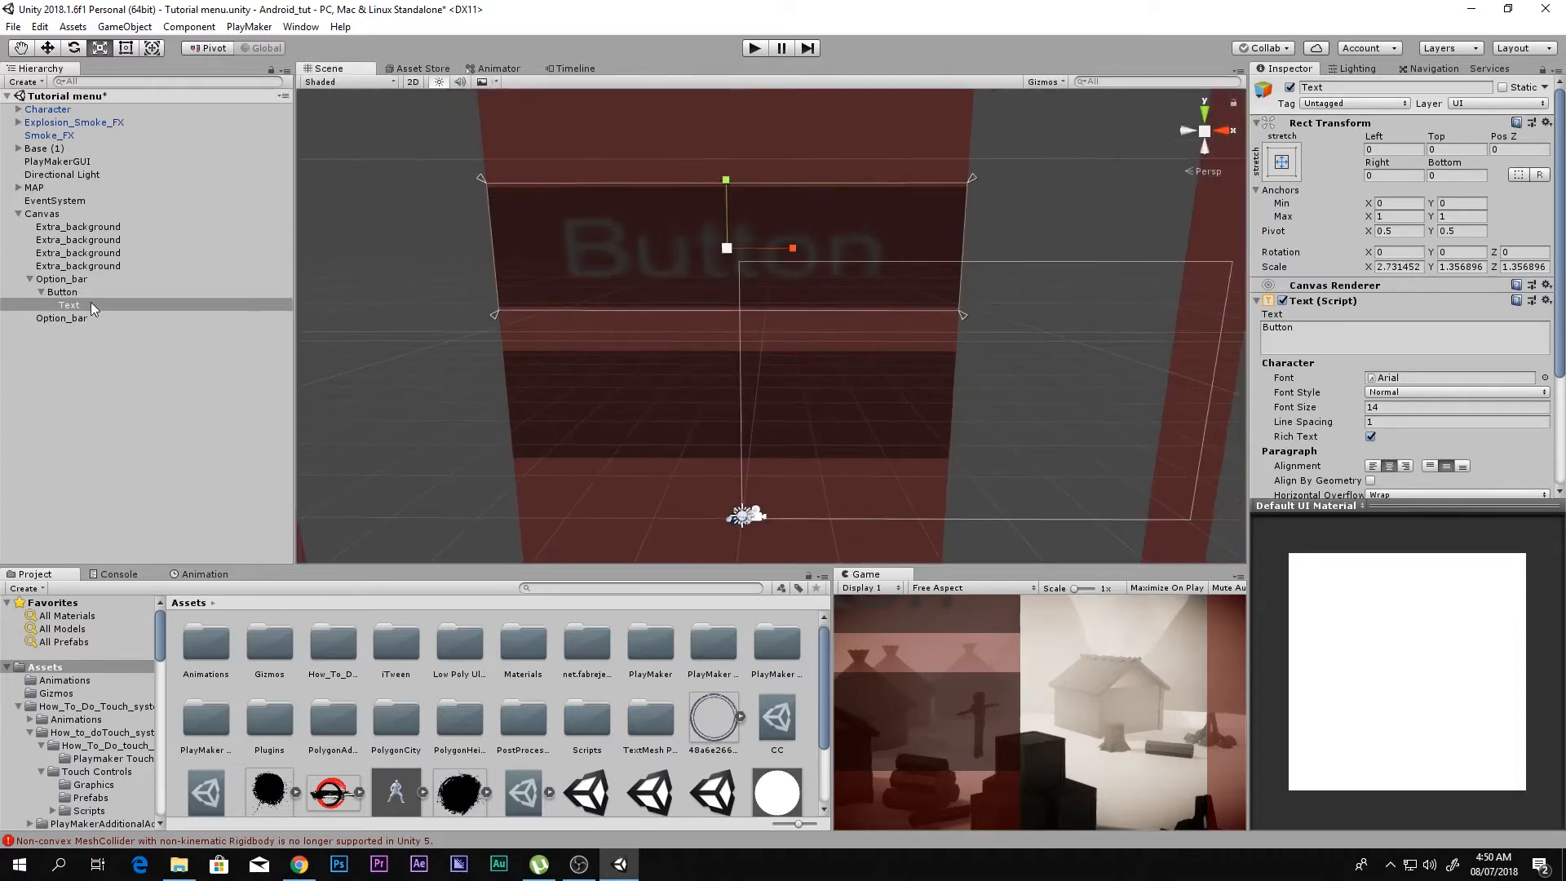
Step: Delete the button's Text child and replace it with a TextMeshPro - Text object
key("Delete")
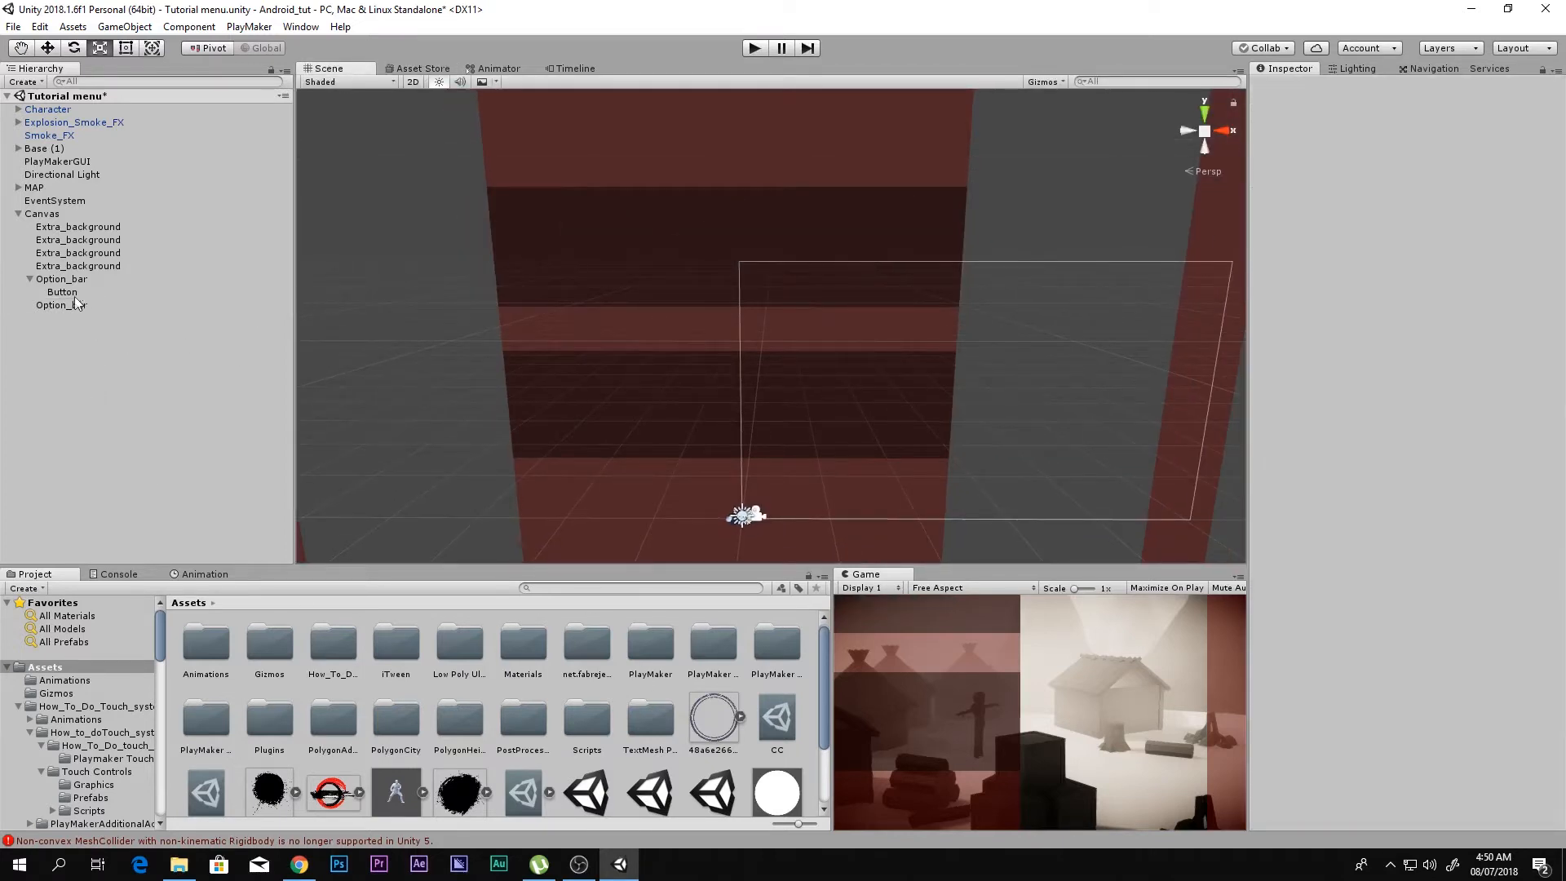
right_click(68, 292)
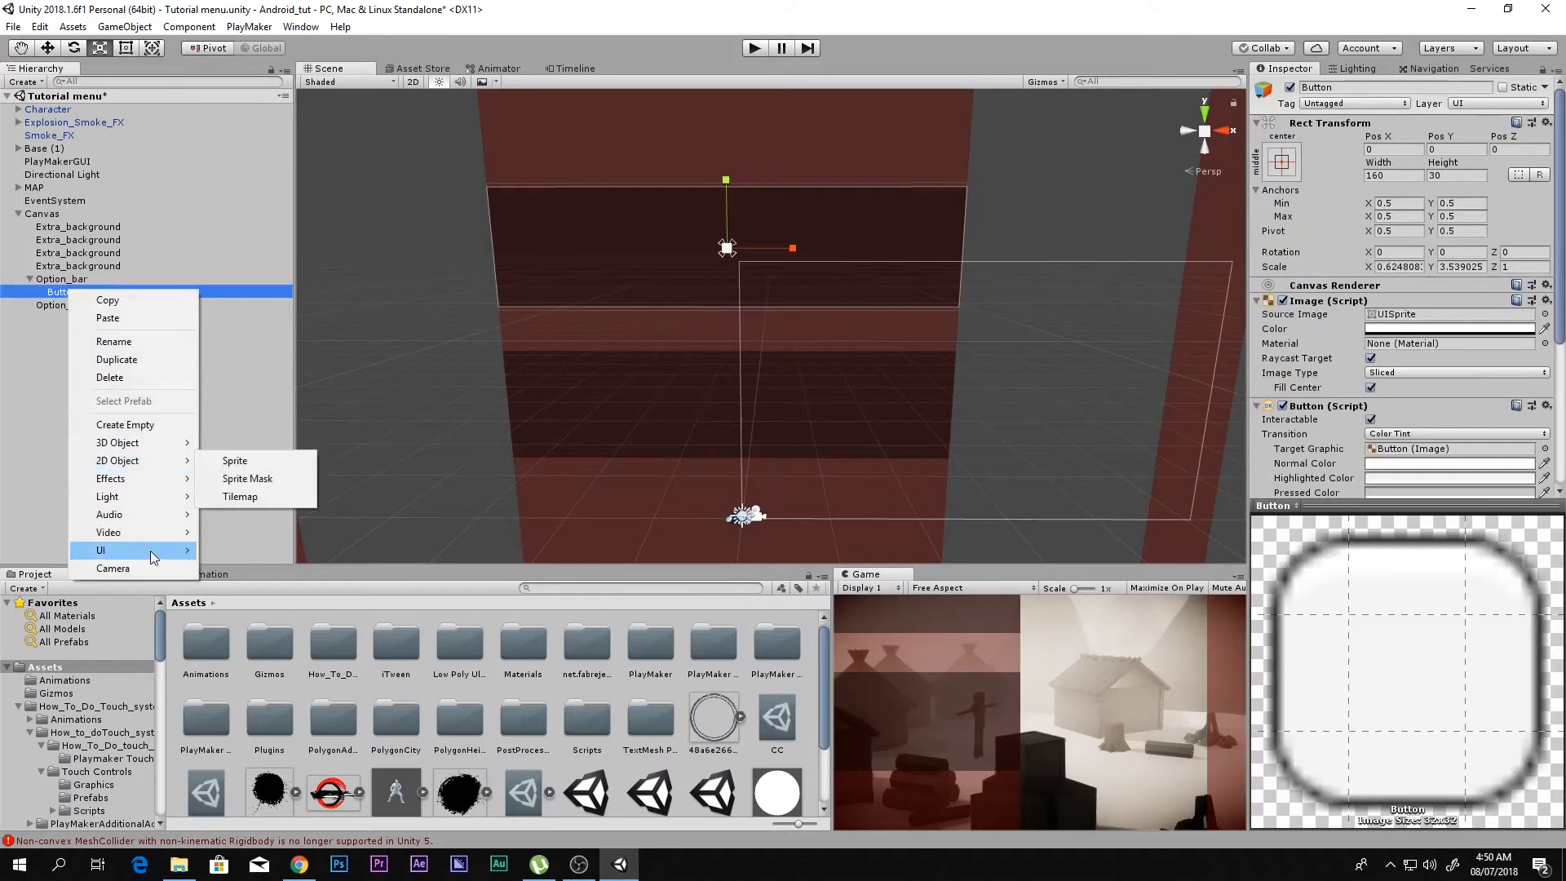
mouse_move(151, 554)
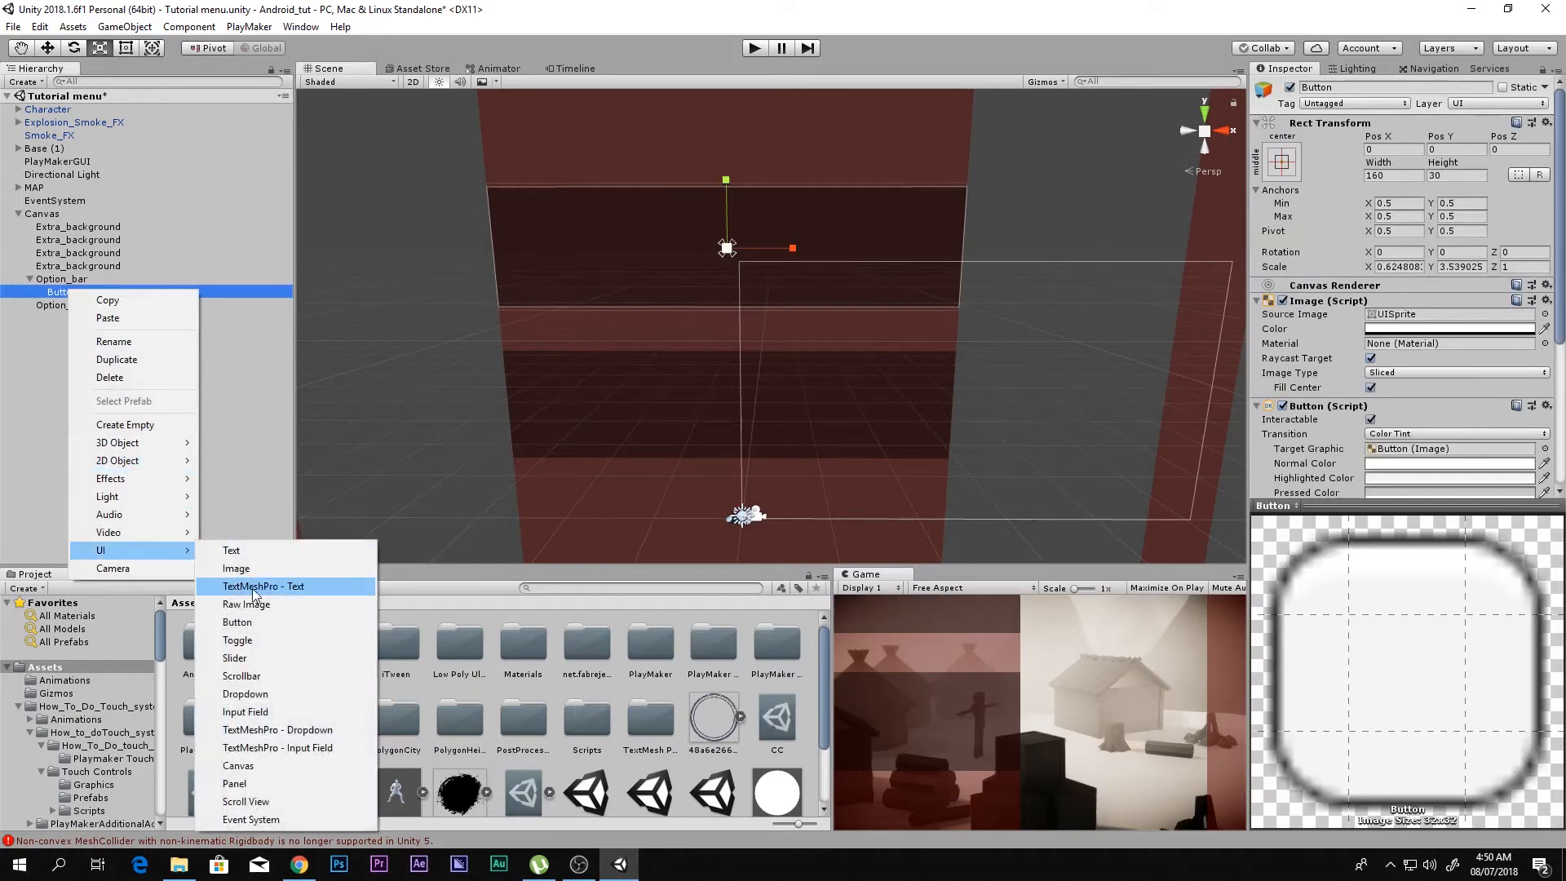
left_click(253, 587)
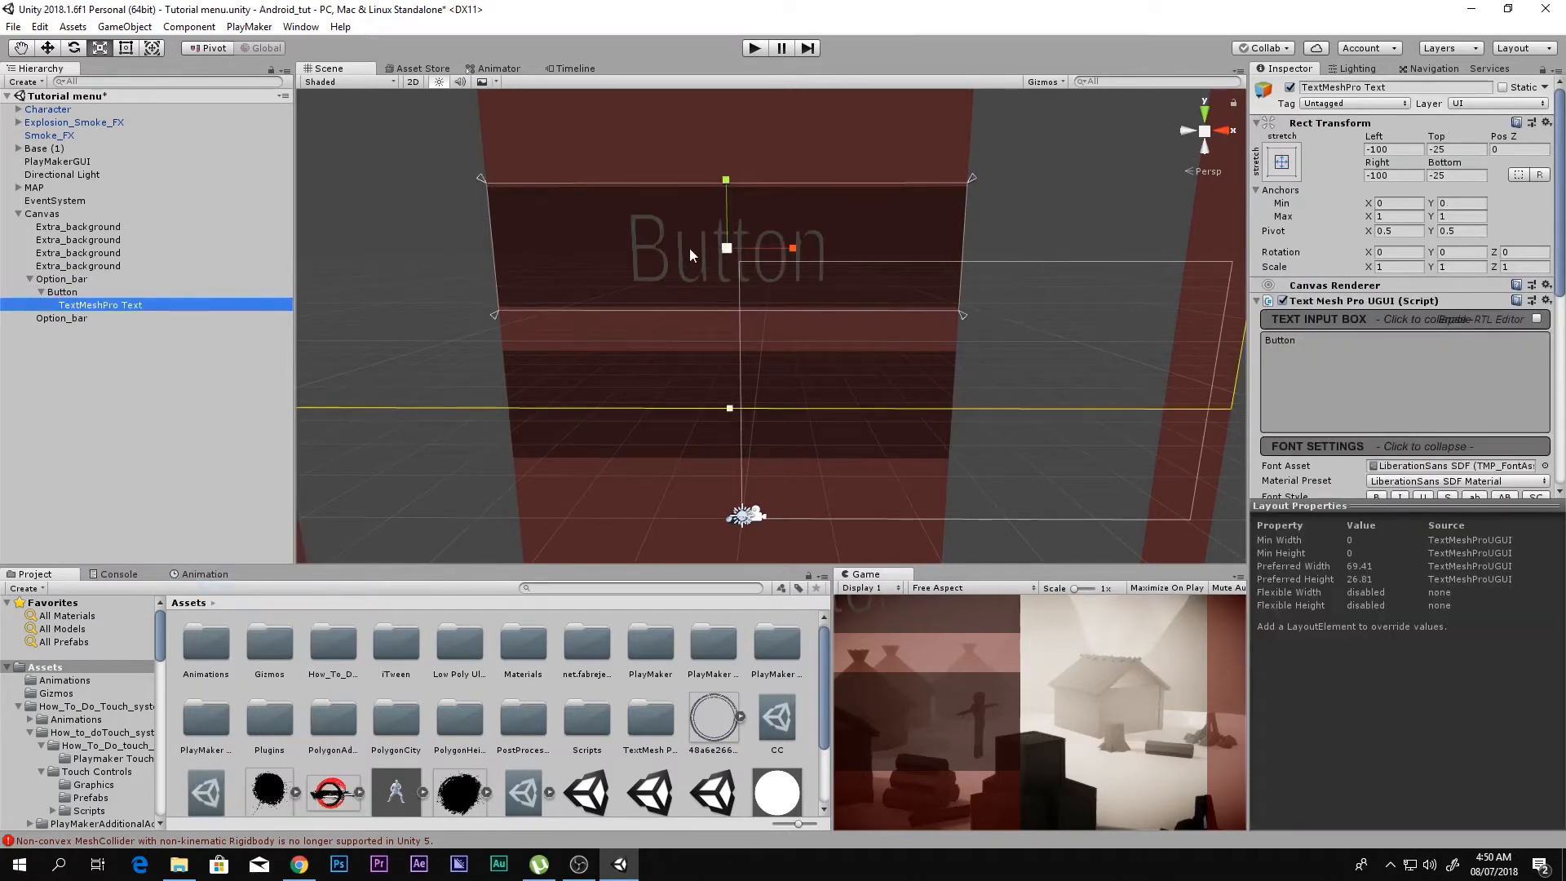
Step: Stretch the TextMeshPro label to about 1.89 X and 1.06 Y scale
scroll(690, 254, "up", 4)
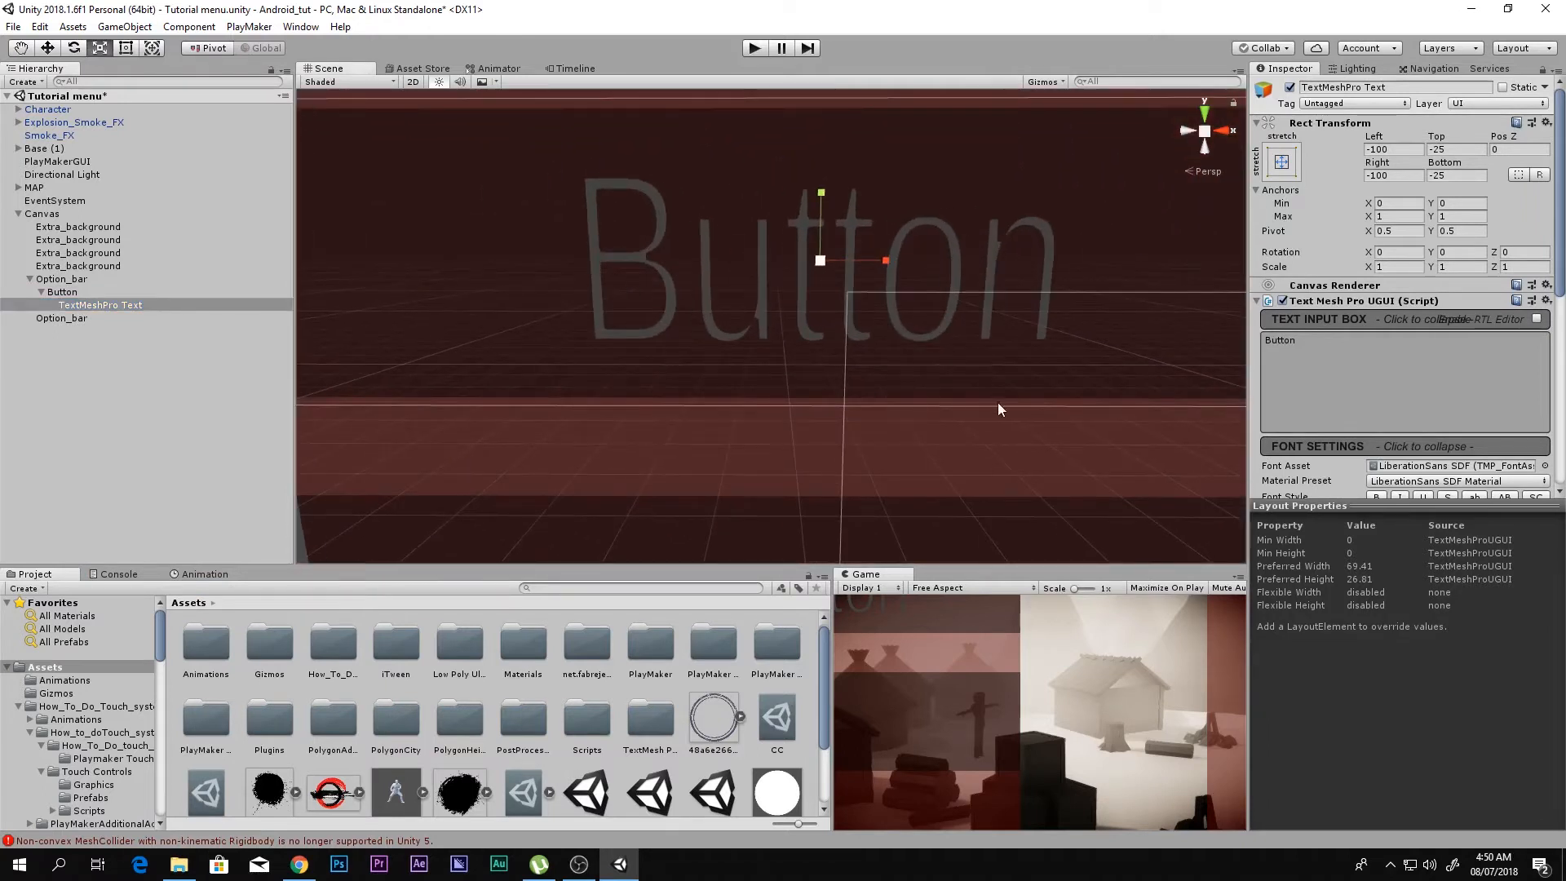
key("f")
left_click_drag(862, 294, 922, 290)
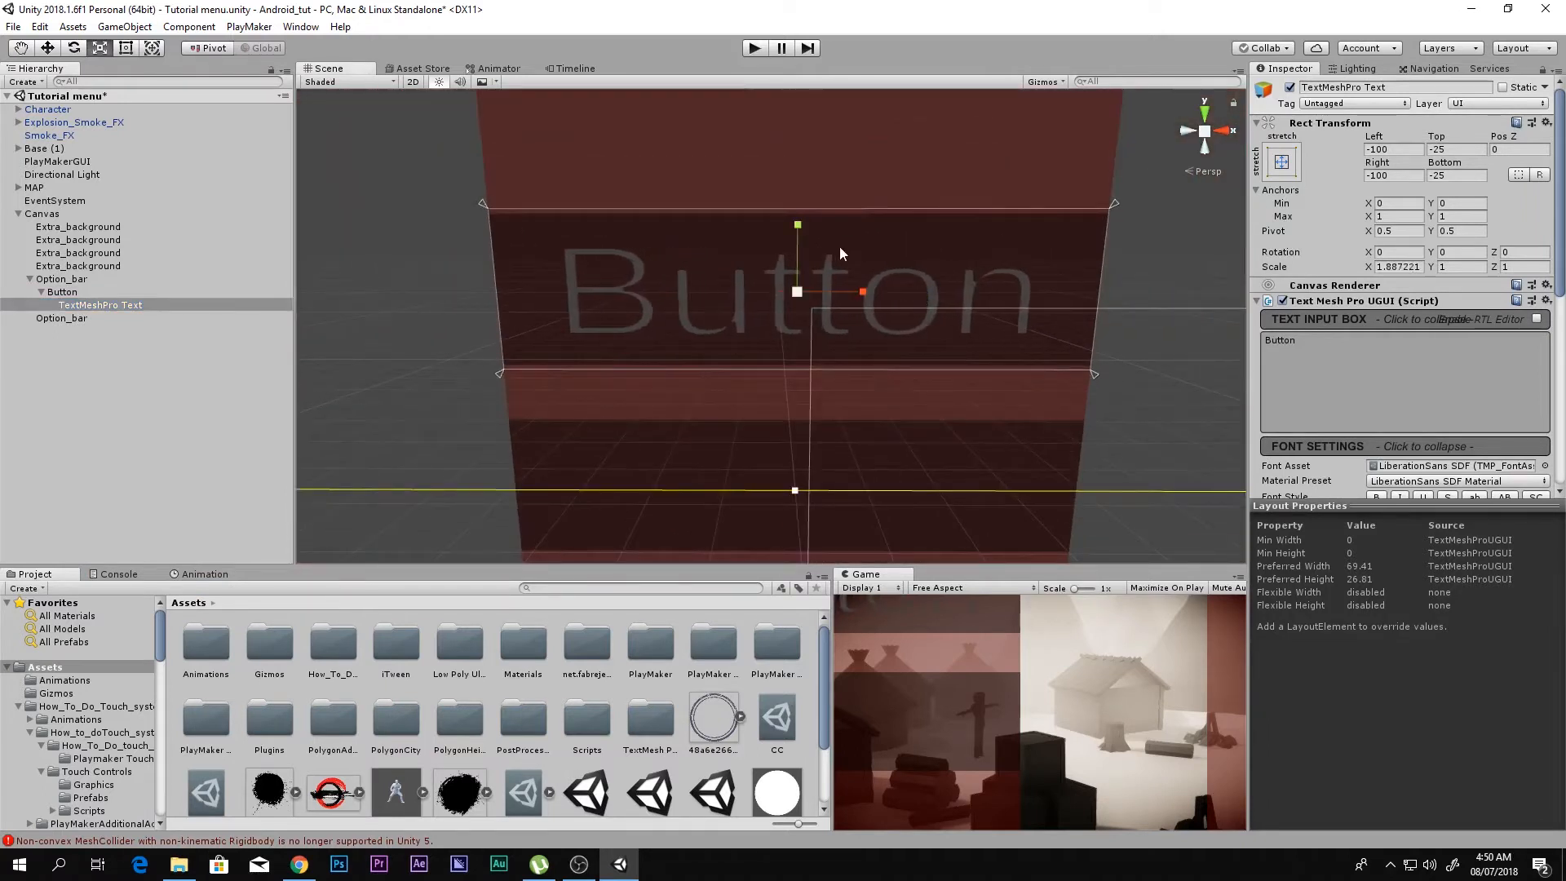
left_click_drag(800, 232, 800, 227)
Step: Change the label's text to "play game" and narrow it to about 1.39 X scale
left_click_drag(1373, 354, 907, 345)
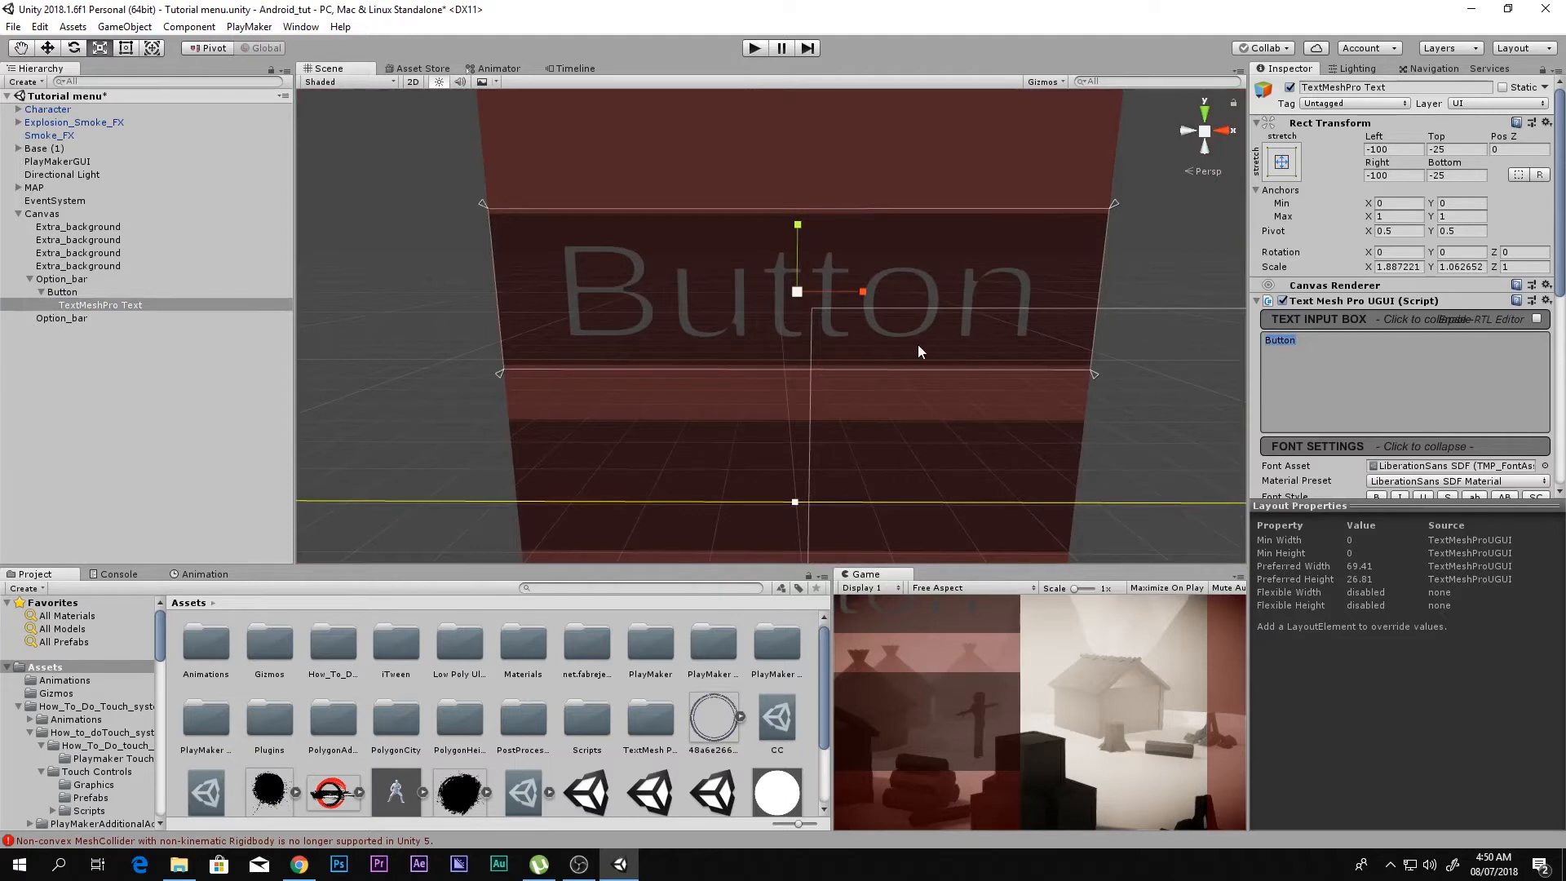
type("play ")
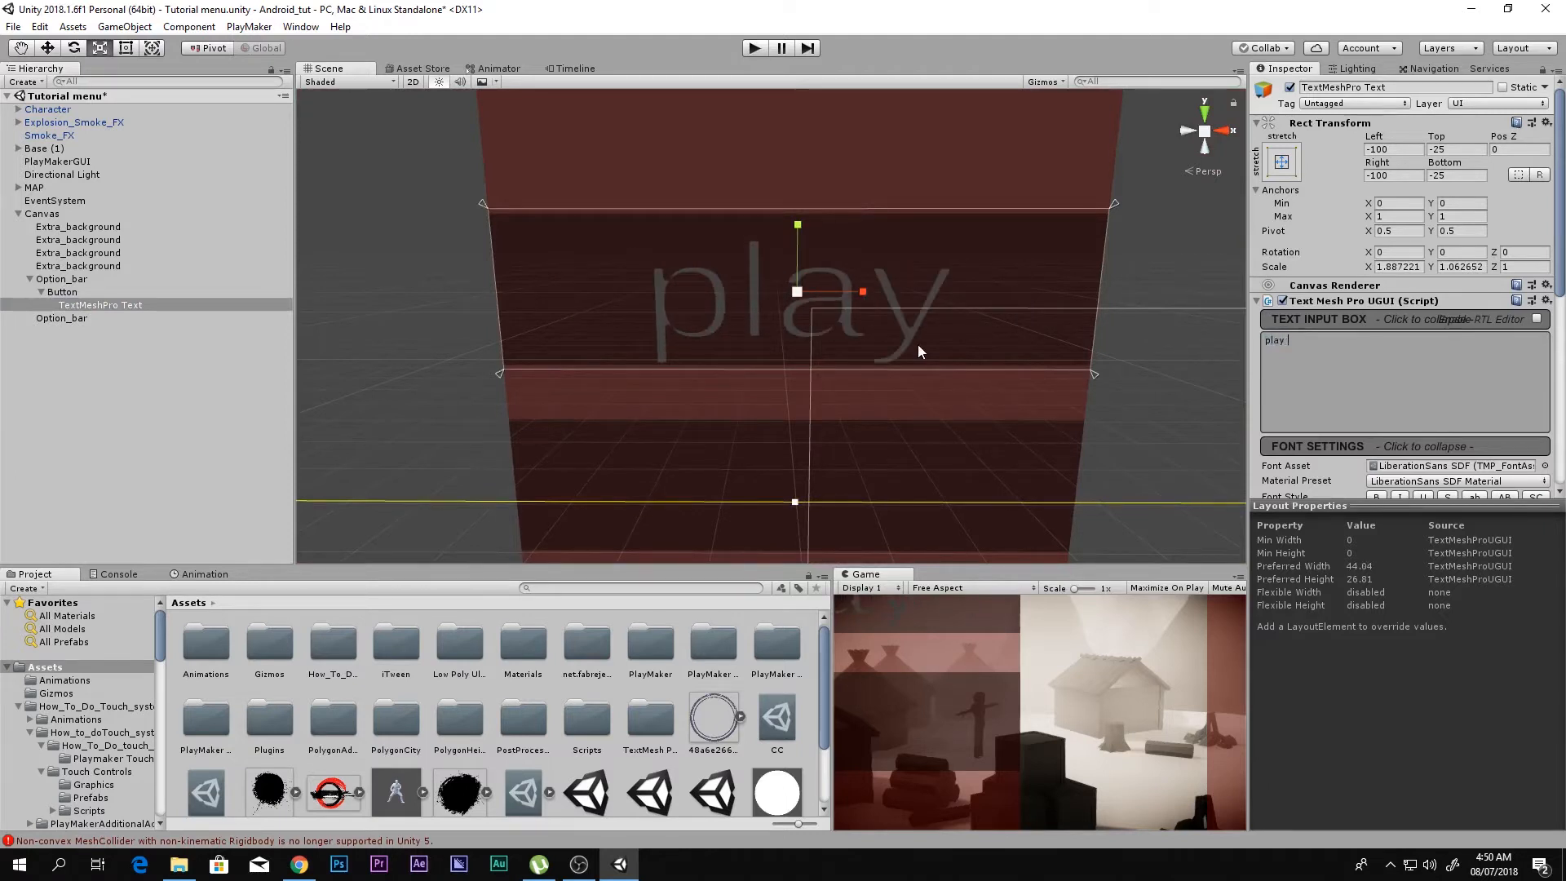
type("game")
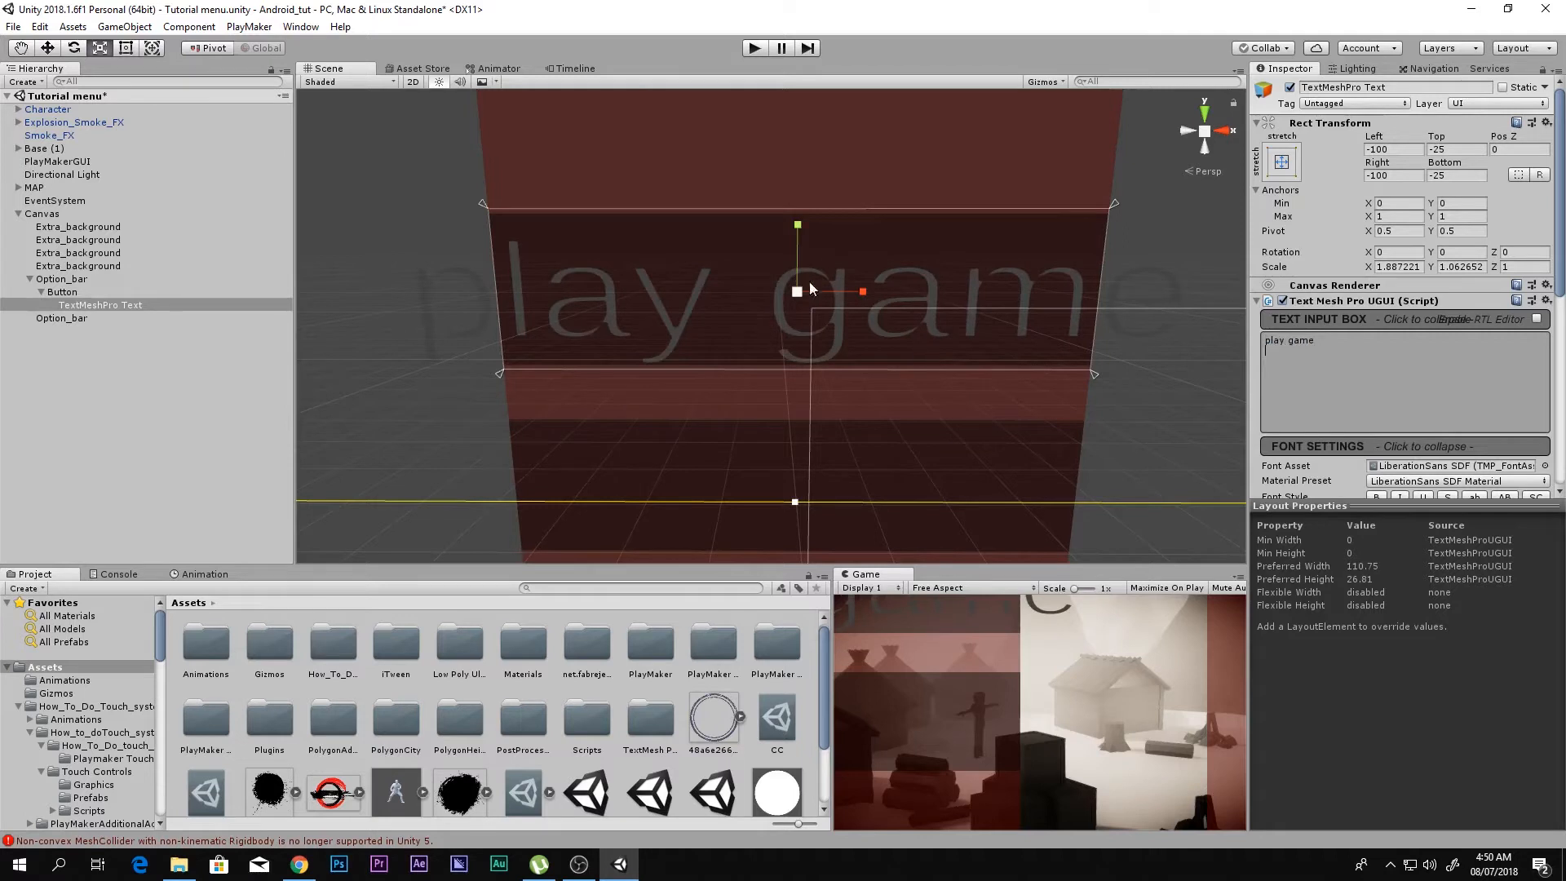
left_click_drag(835, 296, 875, 300)
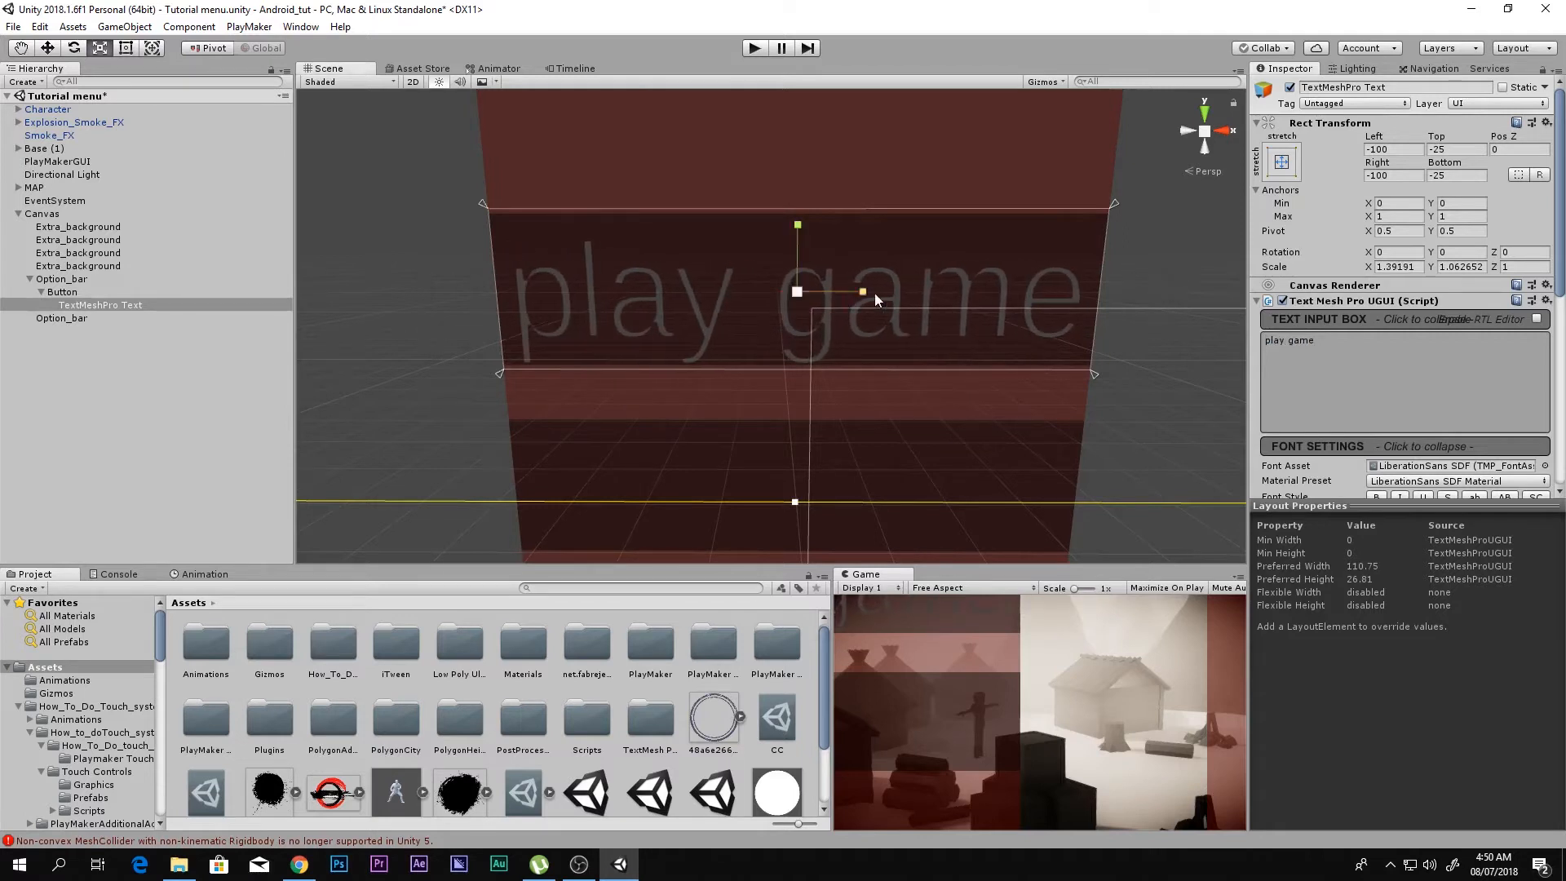
Step: Capitalize the label as "Play Game" and narrow it to about 1.30 X scale to fit the bar
left_click(1267, 338)
key("Delete")
type("P")
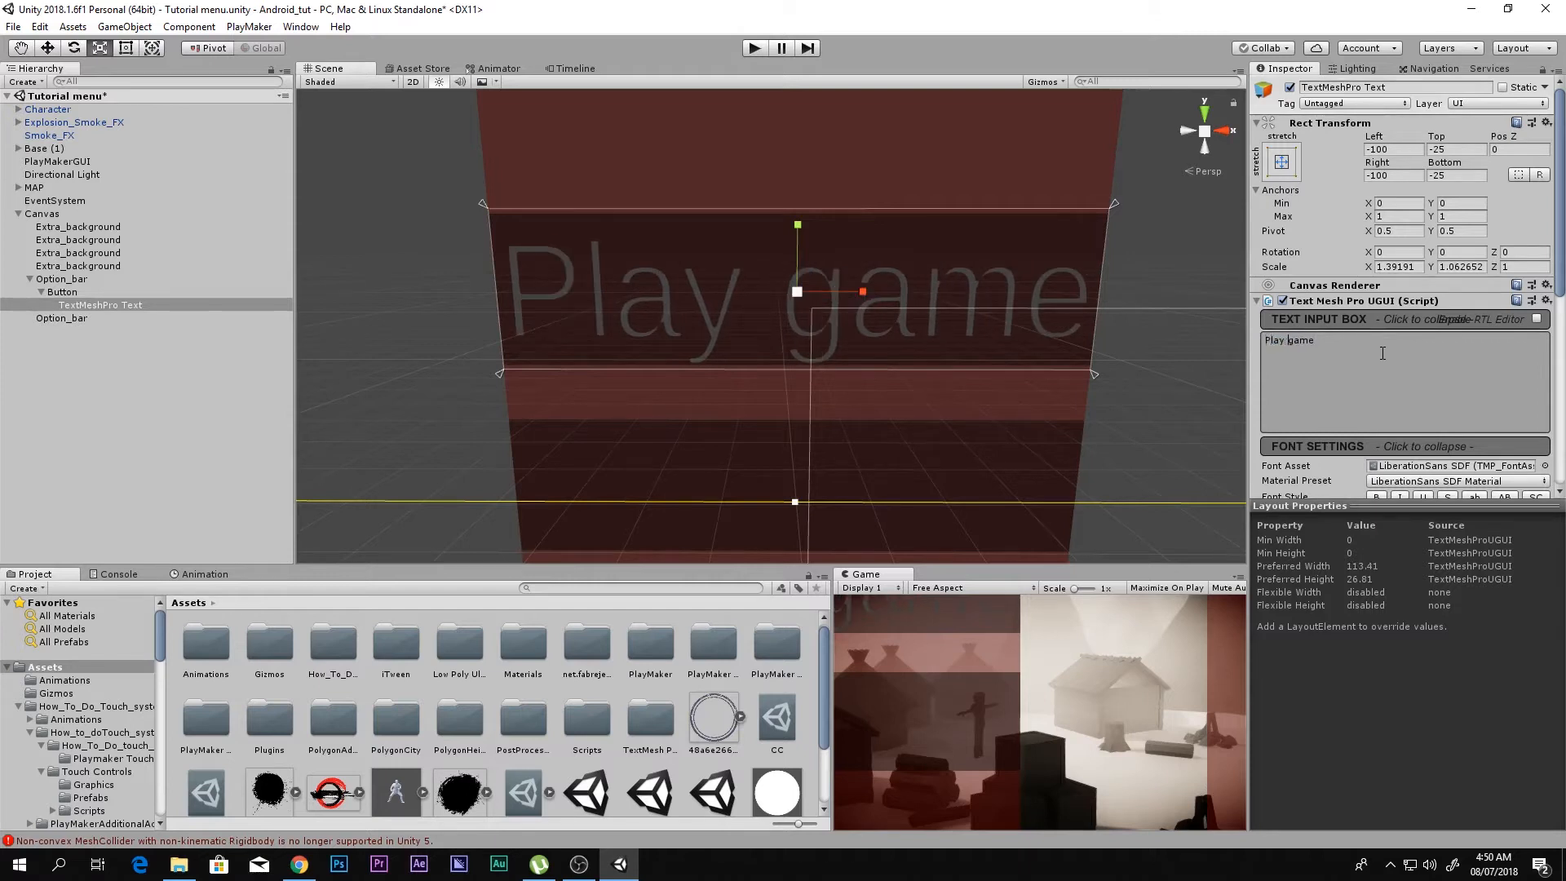
key("BackSpace")
type("G")
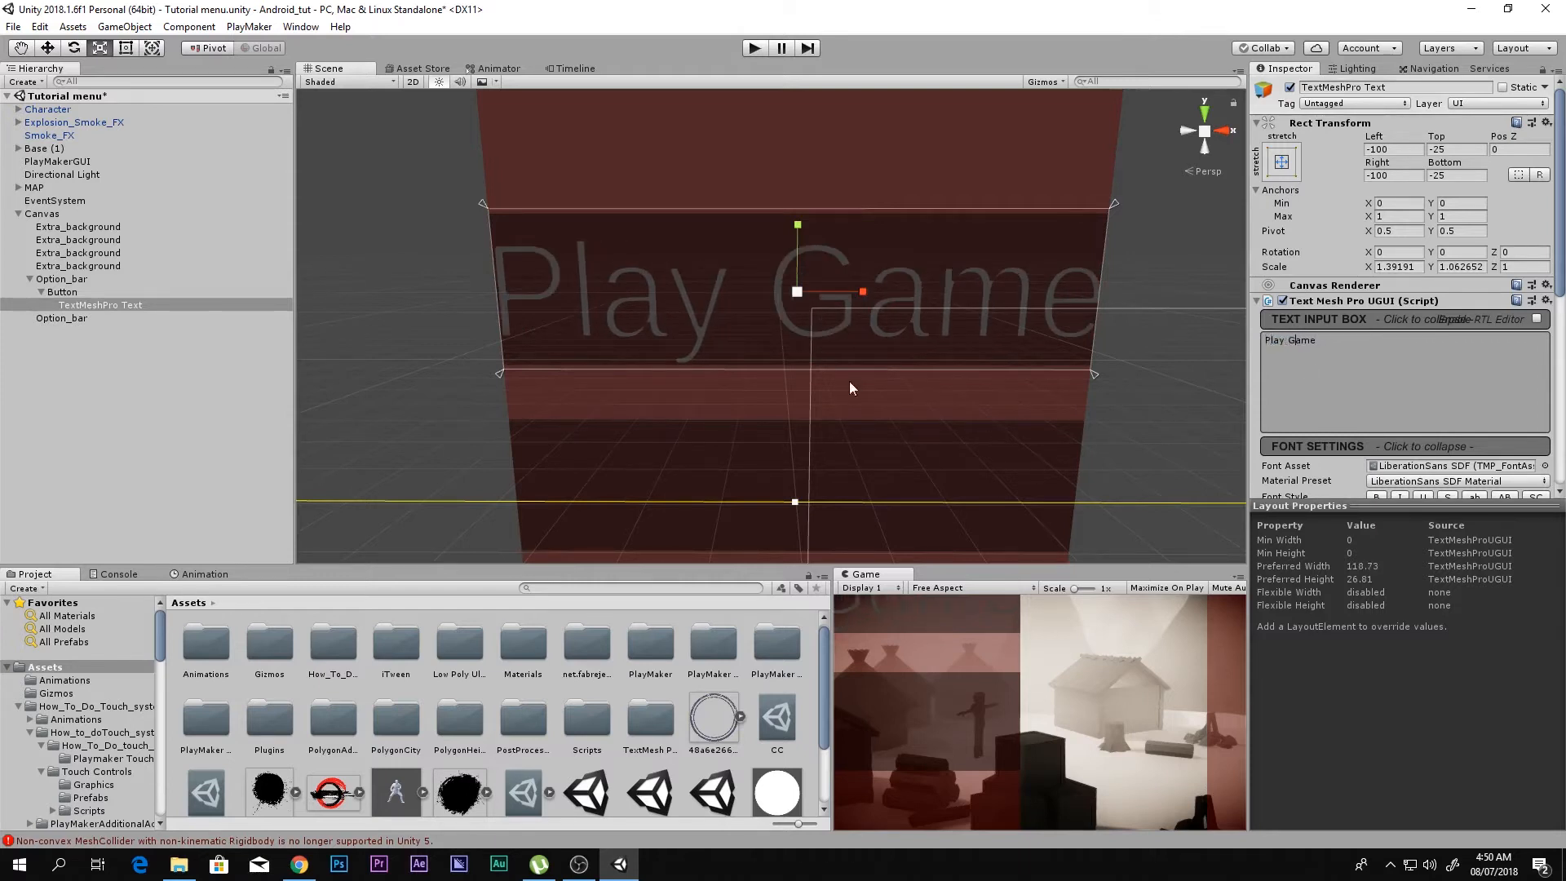
left_click_drag(853, 300, 848, 300)
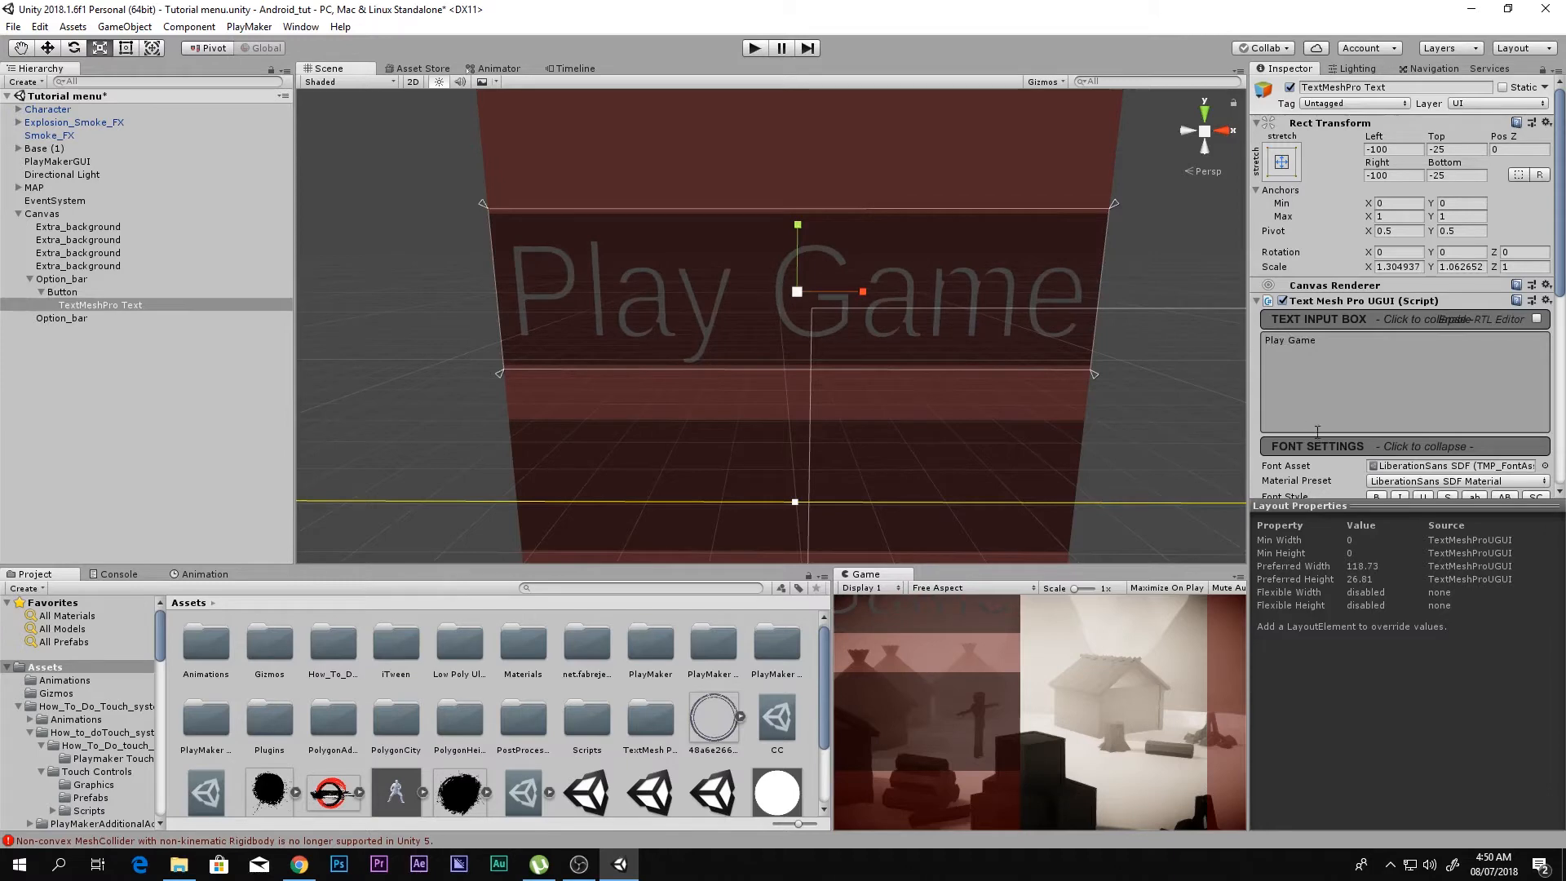
Step: Bring up the font assets available for the Play Game label and pick LANENAR_ SDF
scroll(1375, 459, "down", 2)
scroll(1375, 459, "down", 2)
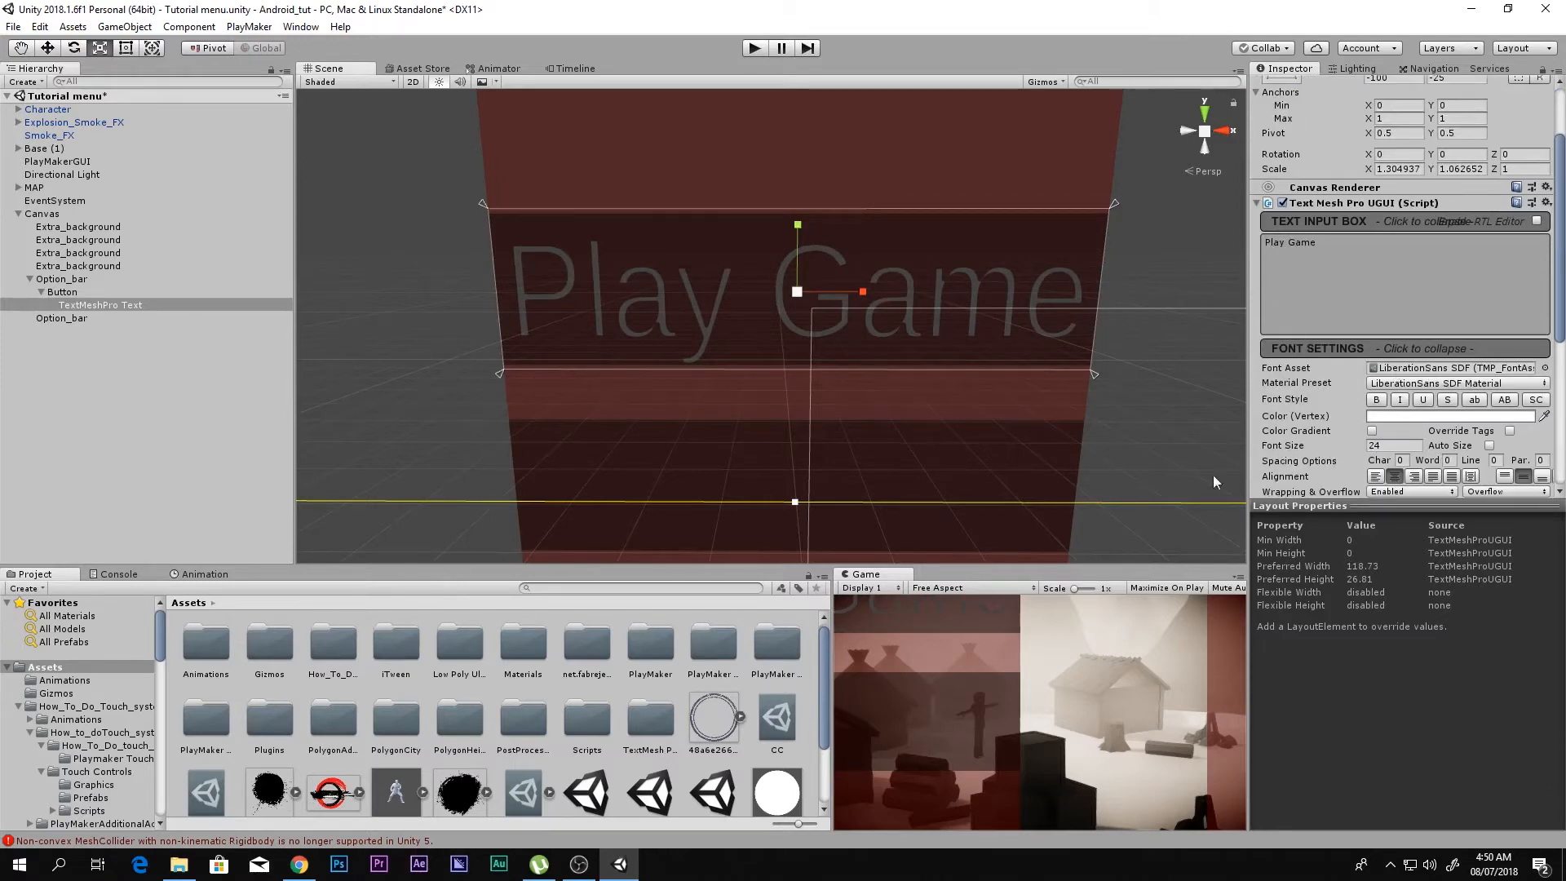
scroll(672, 757, "down", 2)
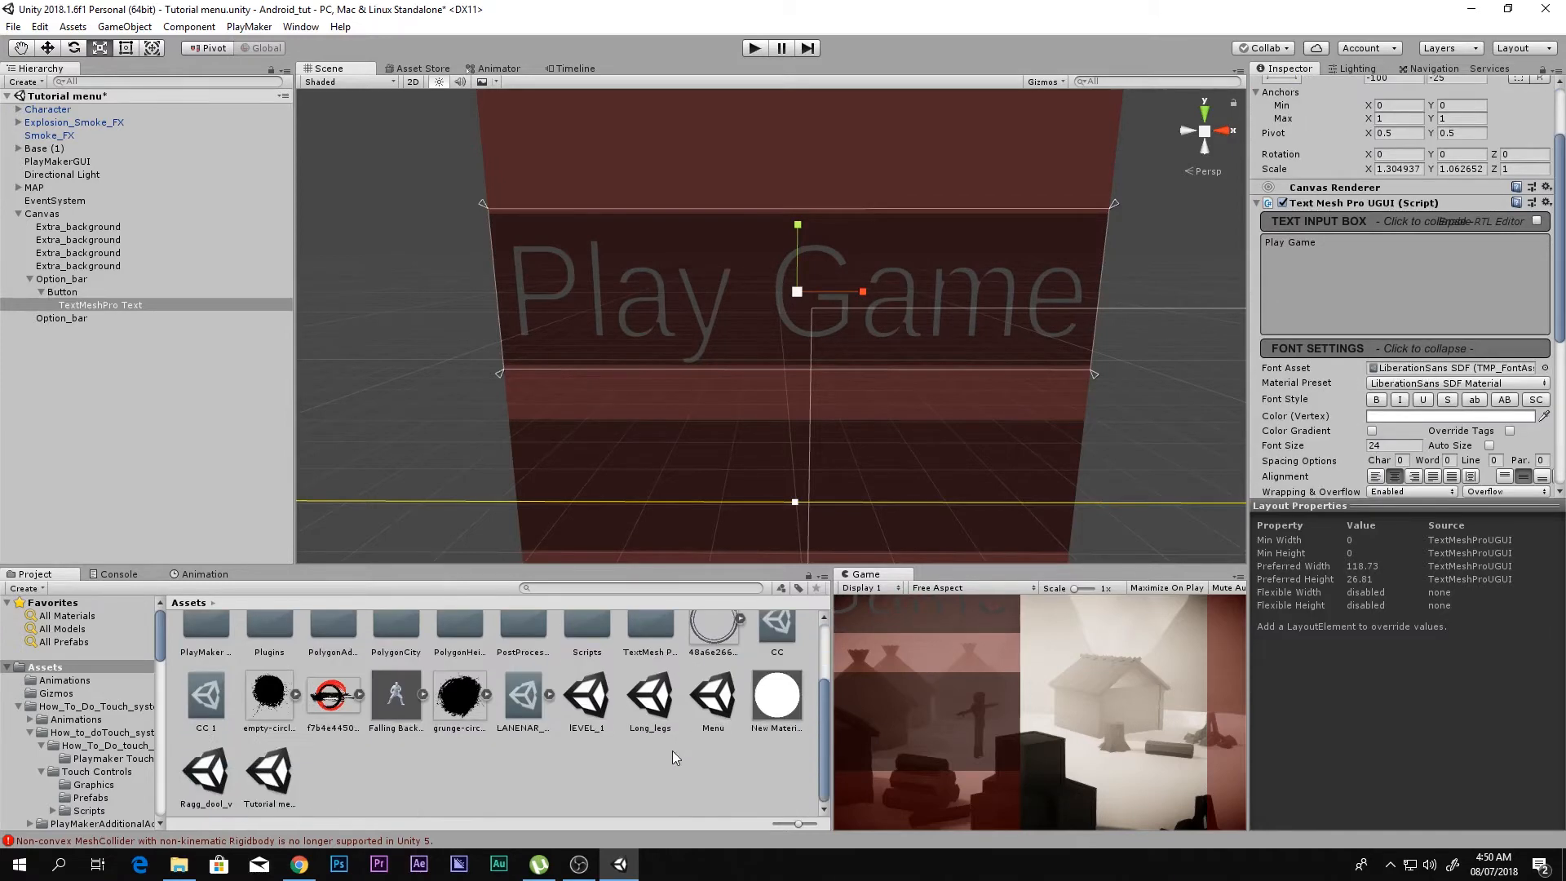
left_click(1522, 368)
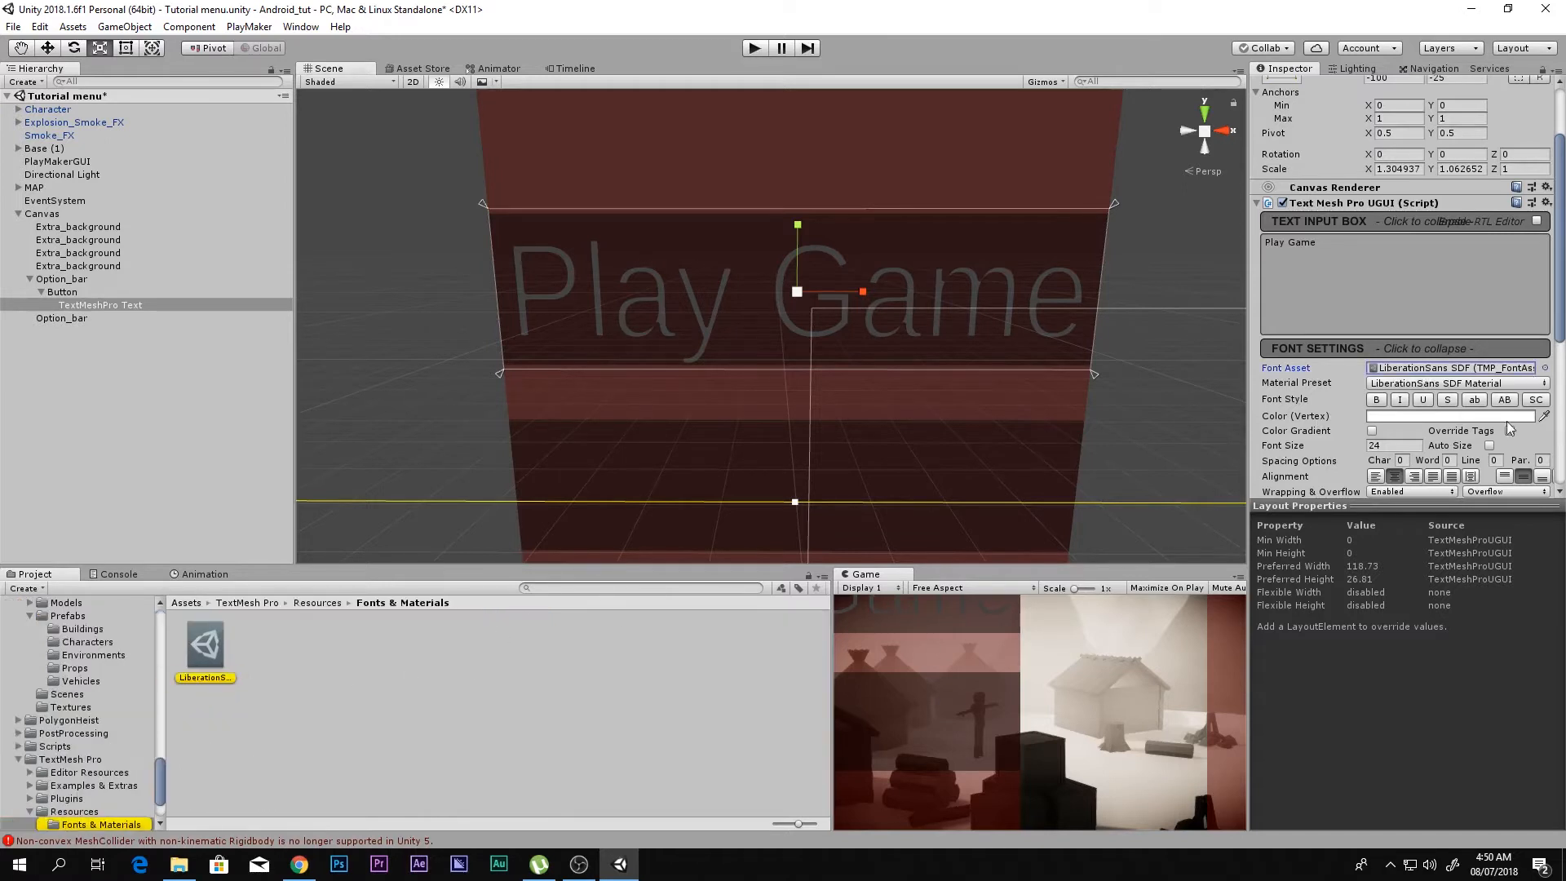
left_click(1544, 368)
left_click(555, 273)
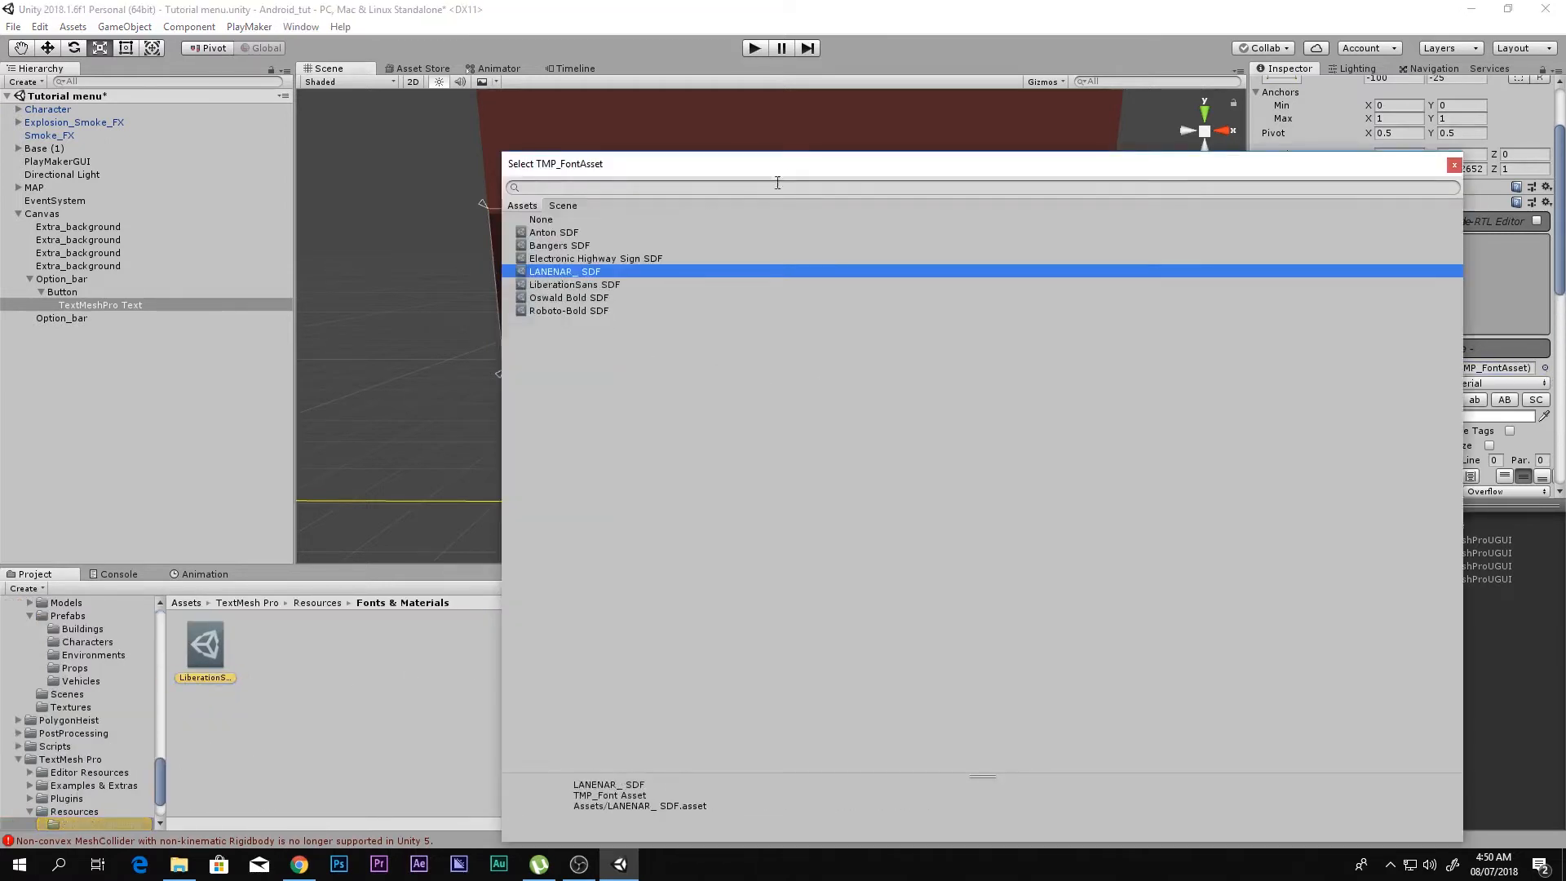
Step: Preview other font assets such as Electronic Highway Sign SDF and Oswald Bold SDF on the Play Game label, and settle on LANENAR_ SDF
left_click_drag(797, 167, 804, 424)
key("Up")
key("Up")
key("Up")
key("Up")
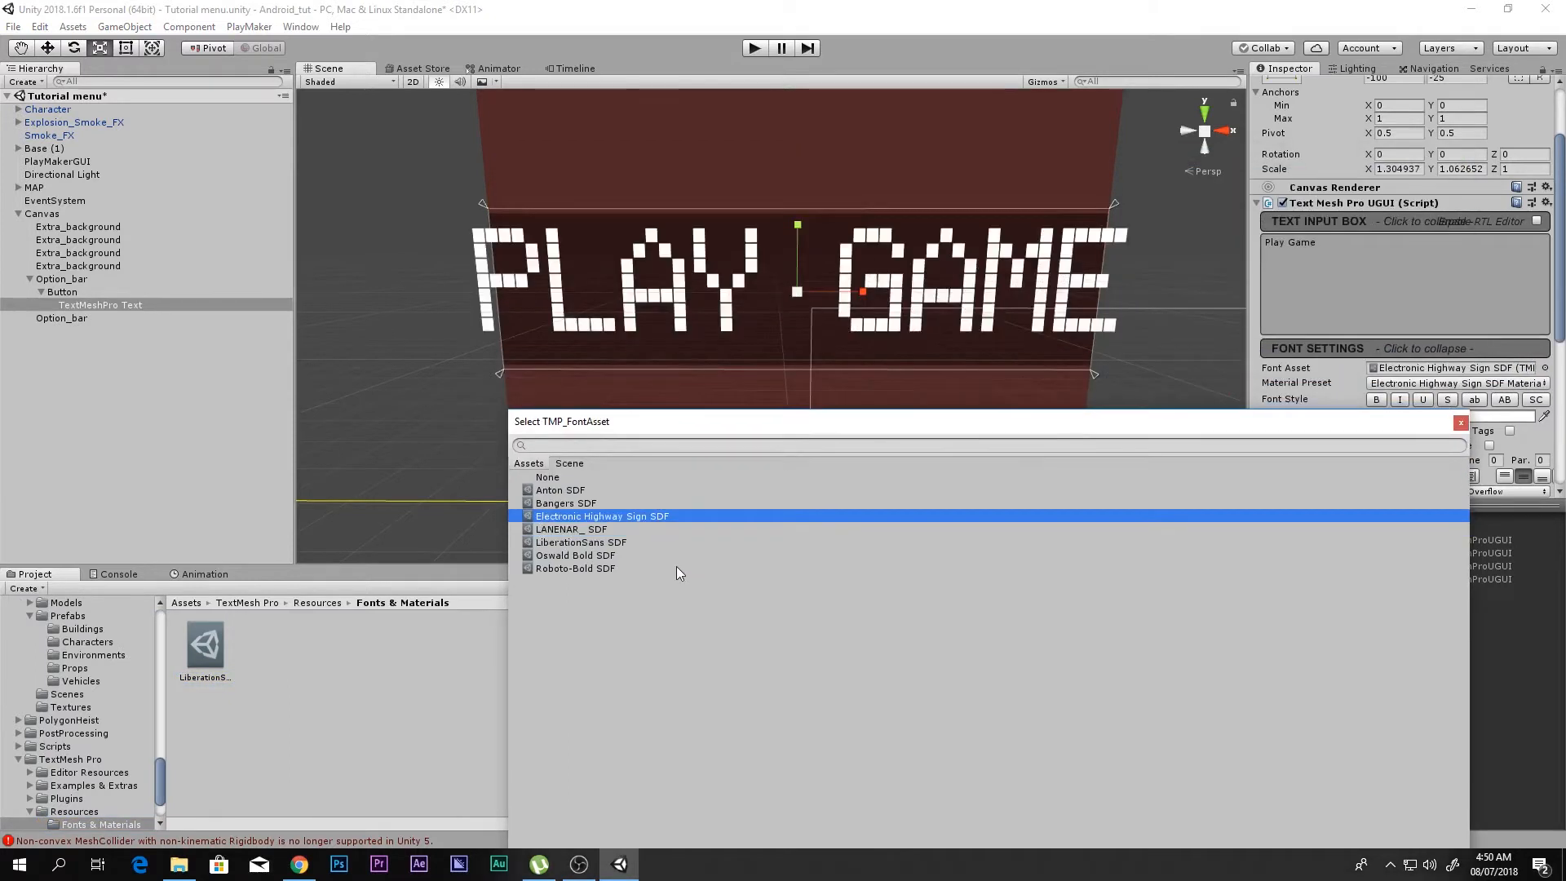
key("Down")
key("Down")
key("Down")
key("Down")
key("Down")
key("Down")
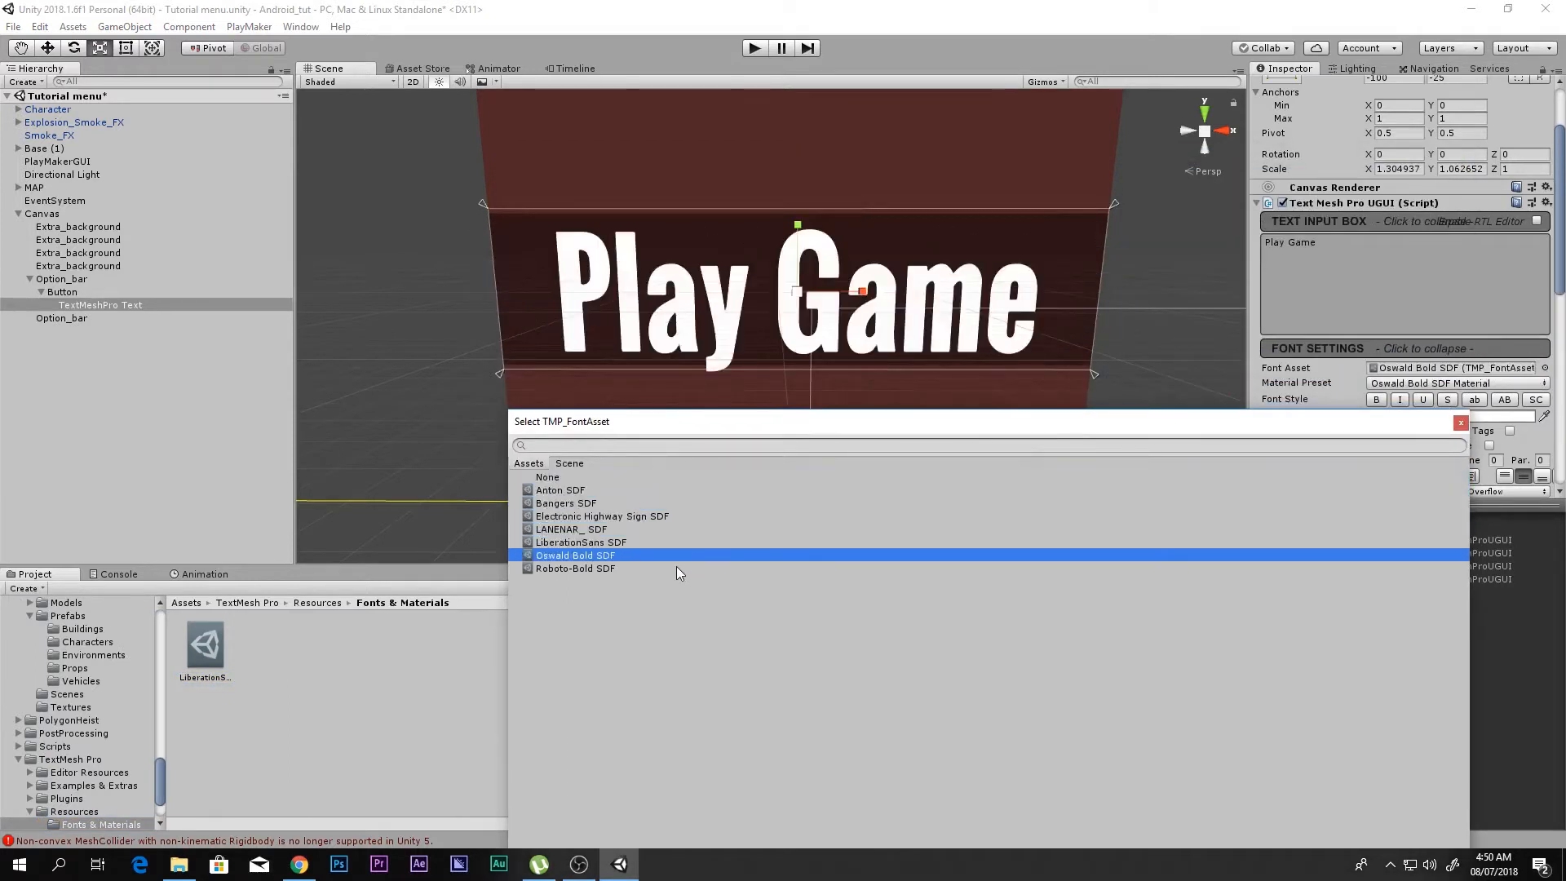
key("Up")
key("Up")
key("Up")
key("Down")
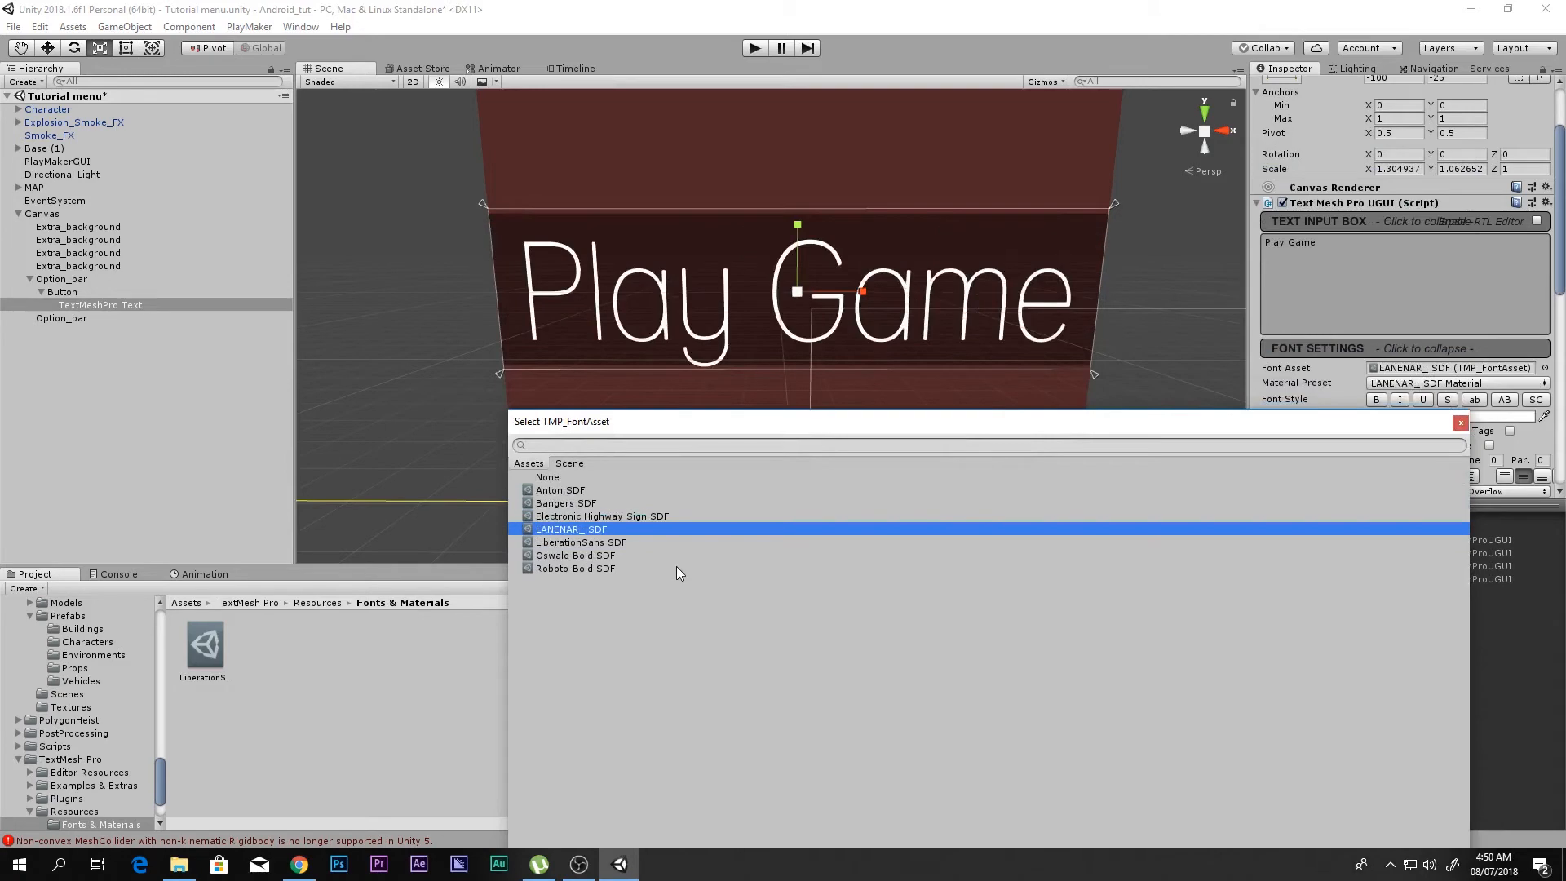
key("Return")
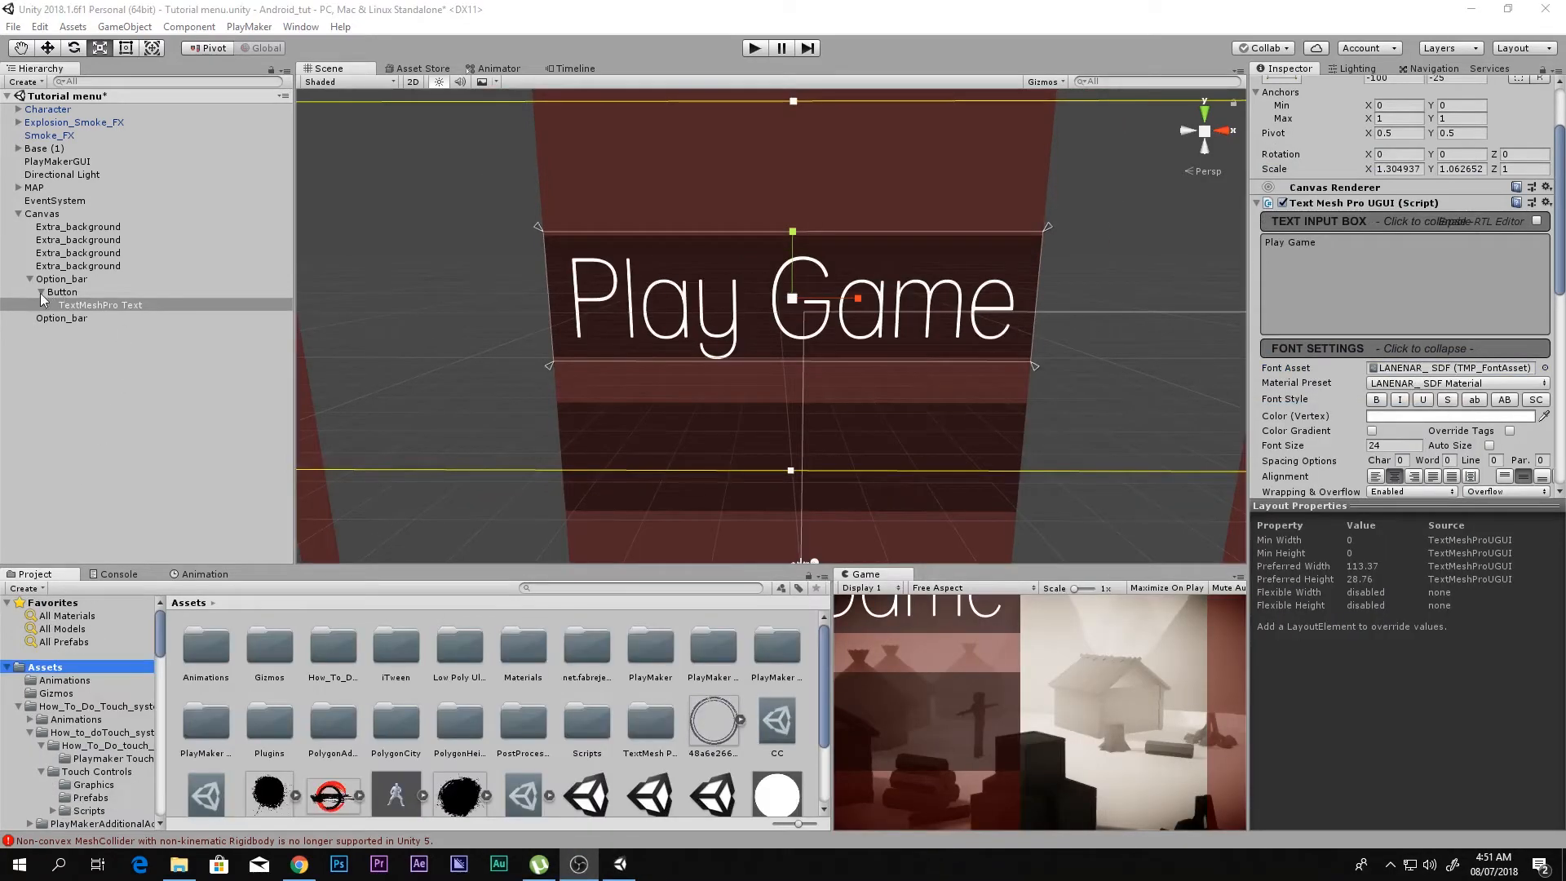
Step: Add a UI Button as a child of the second, empty Option_bar
left_click(40, 292)
left_click(30, 279)
left_click(45, 293)
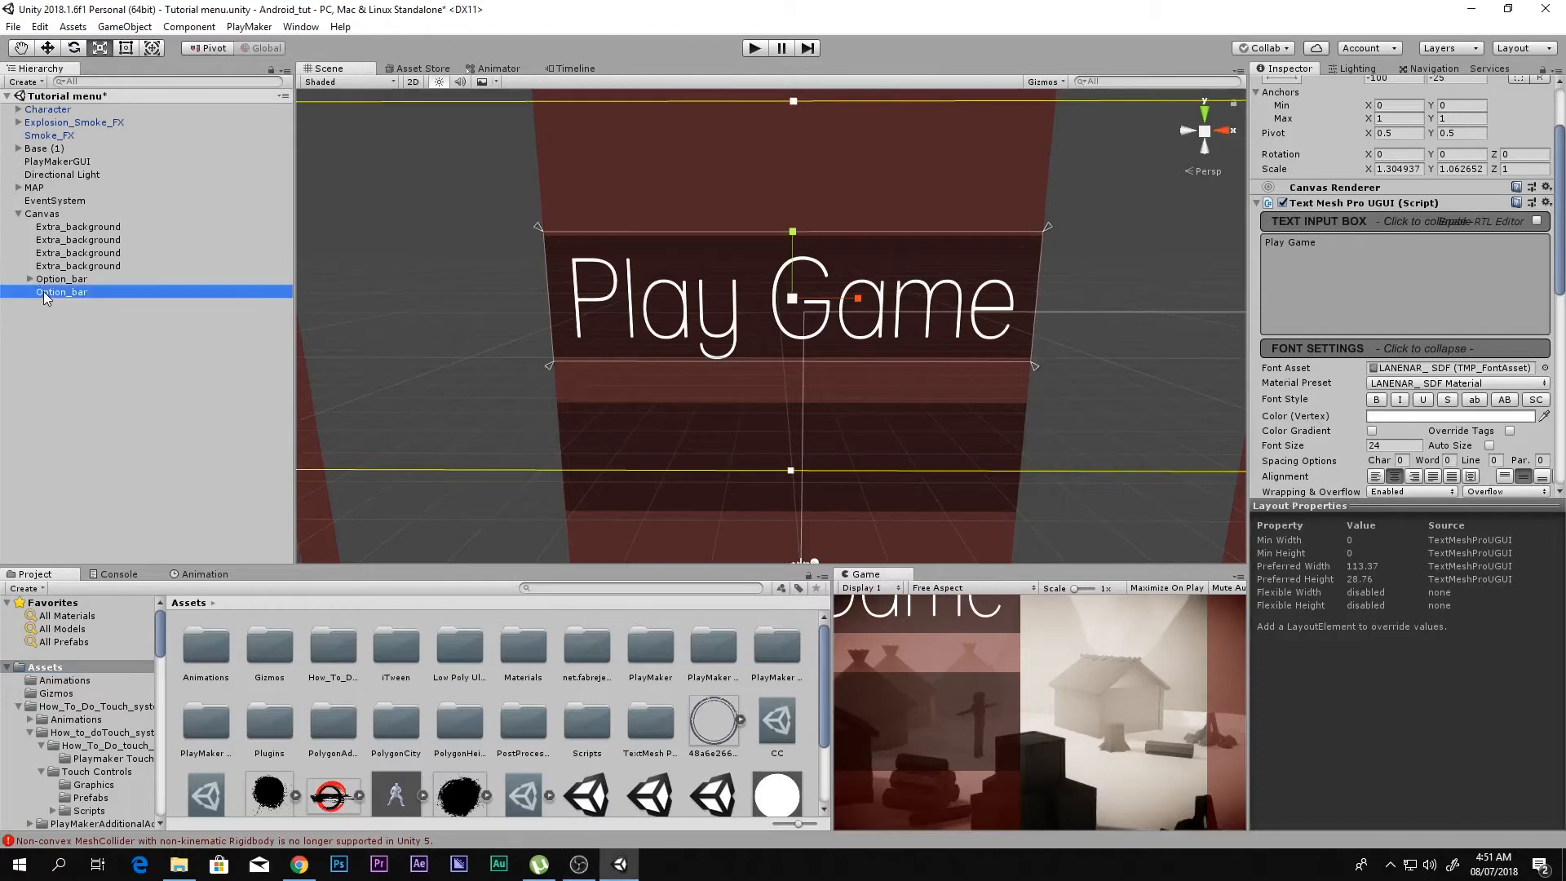
right_click(45, 296)
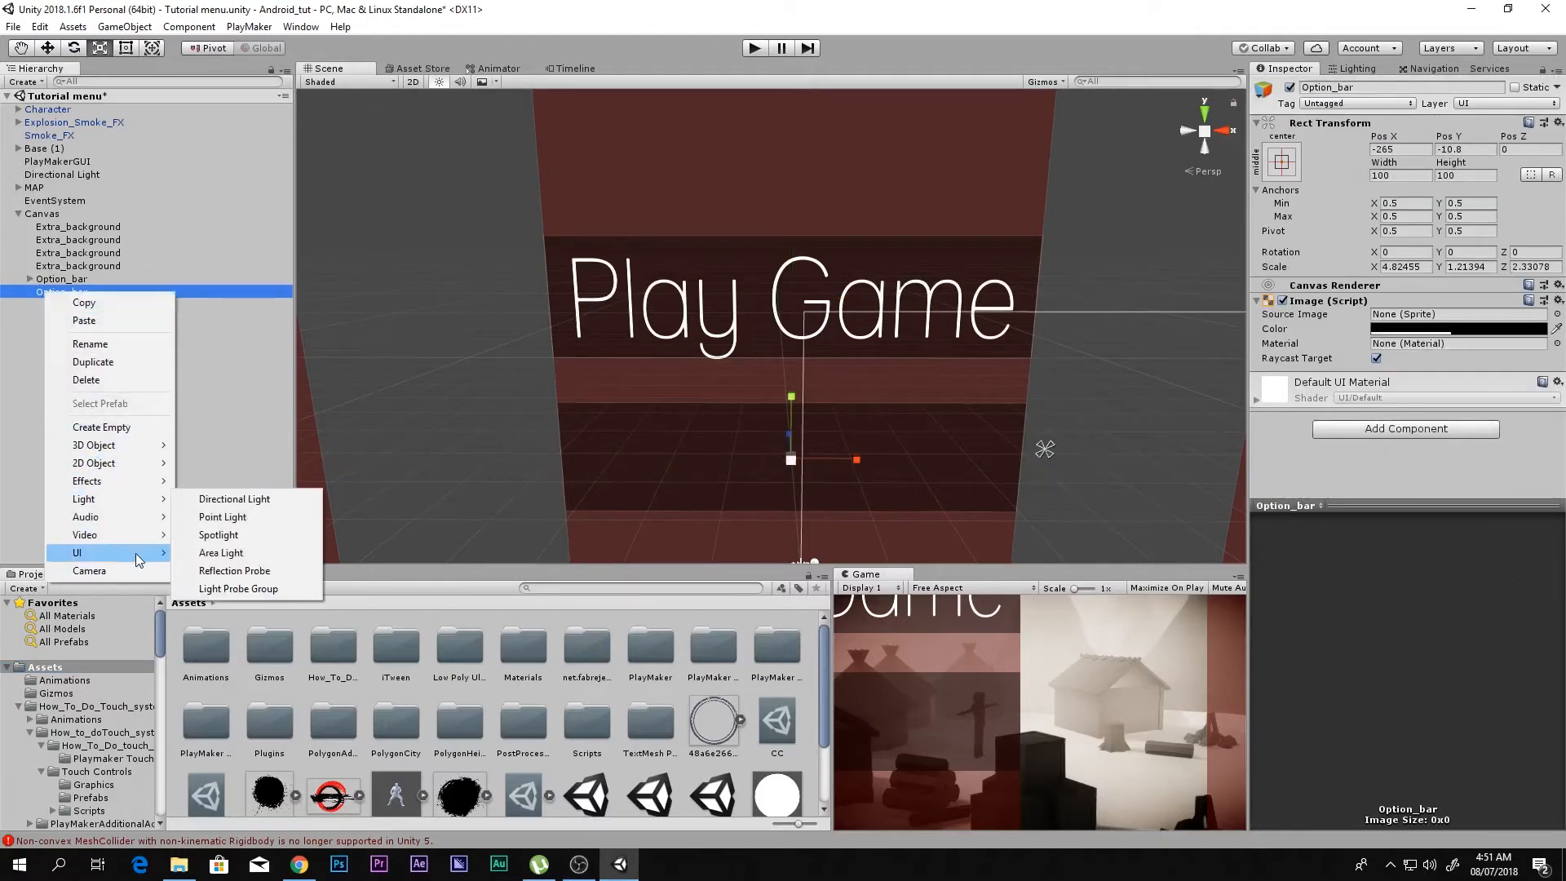
mouse_move(137, 560)
left_click(244, 628)
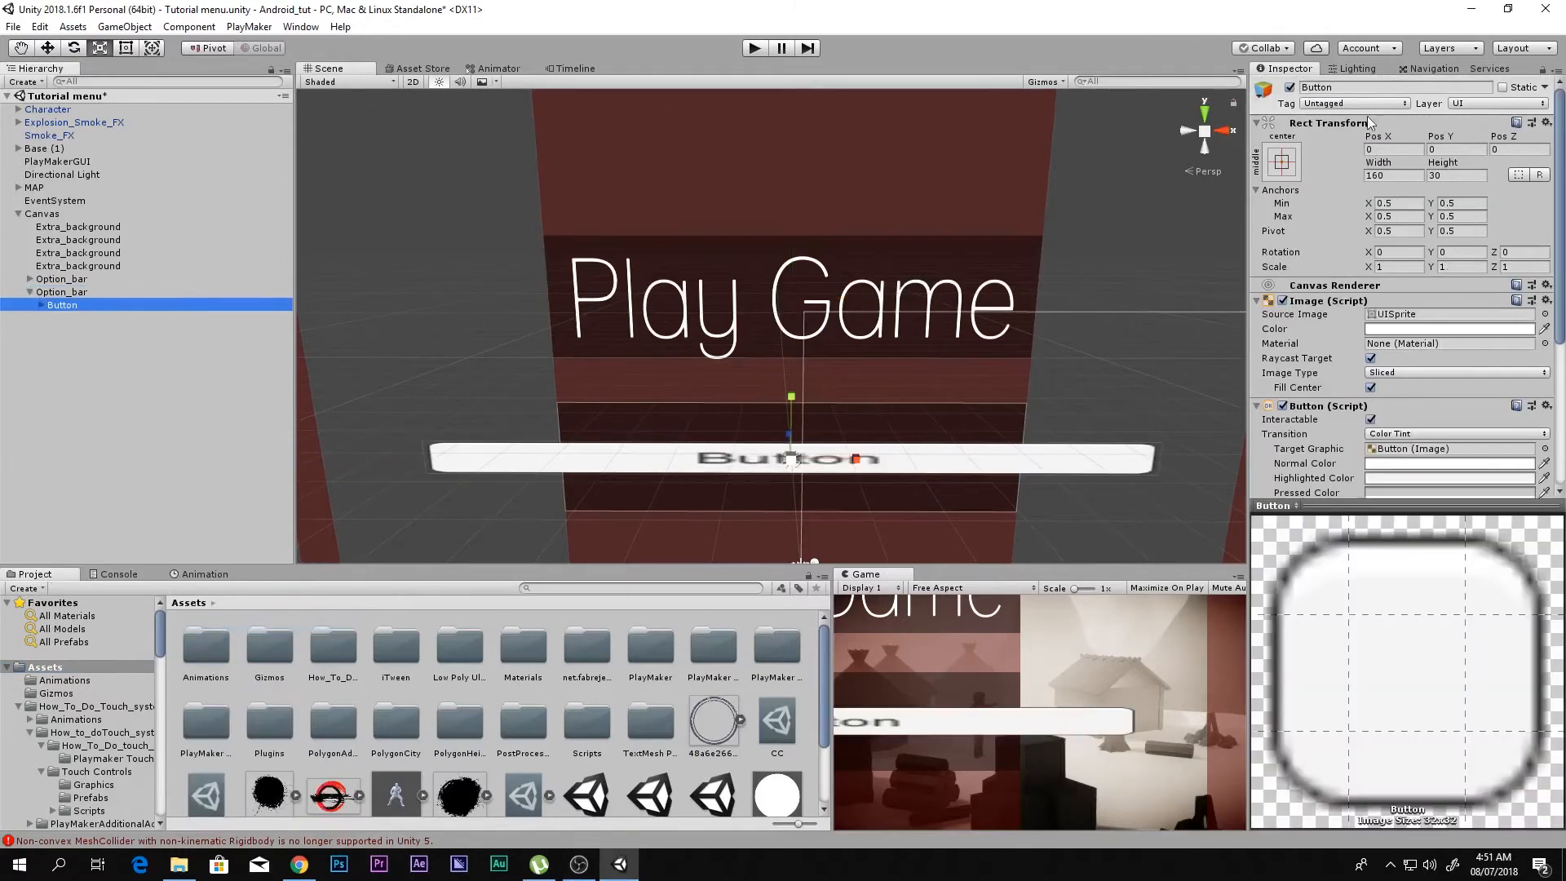
Step: Scale the new button to about 0.64 in X and 3.475 in Y so it fills the lower option bar
mouse_move(856, 458)
left_mouse_down()
mouse_move(819, 473)
mouse_move(843, 477)
left_mouse_up()
left_click(1204, 110)
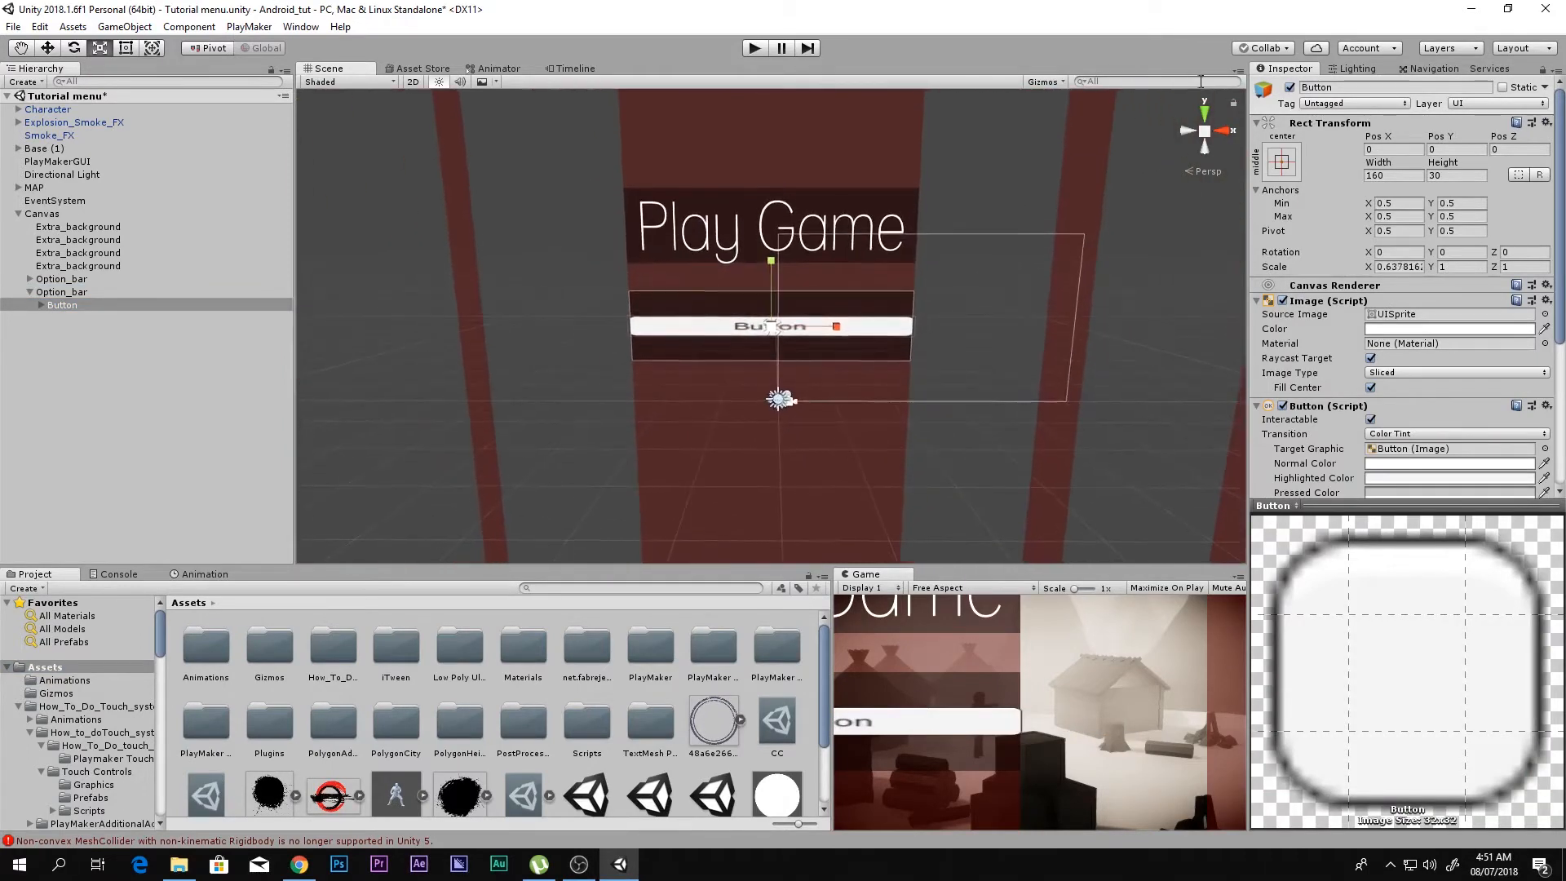
left_click(1206, 147)
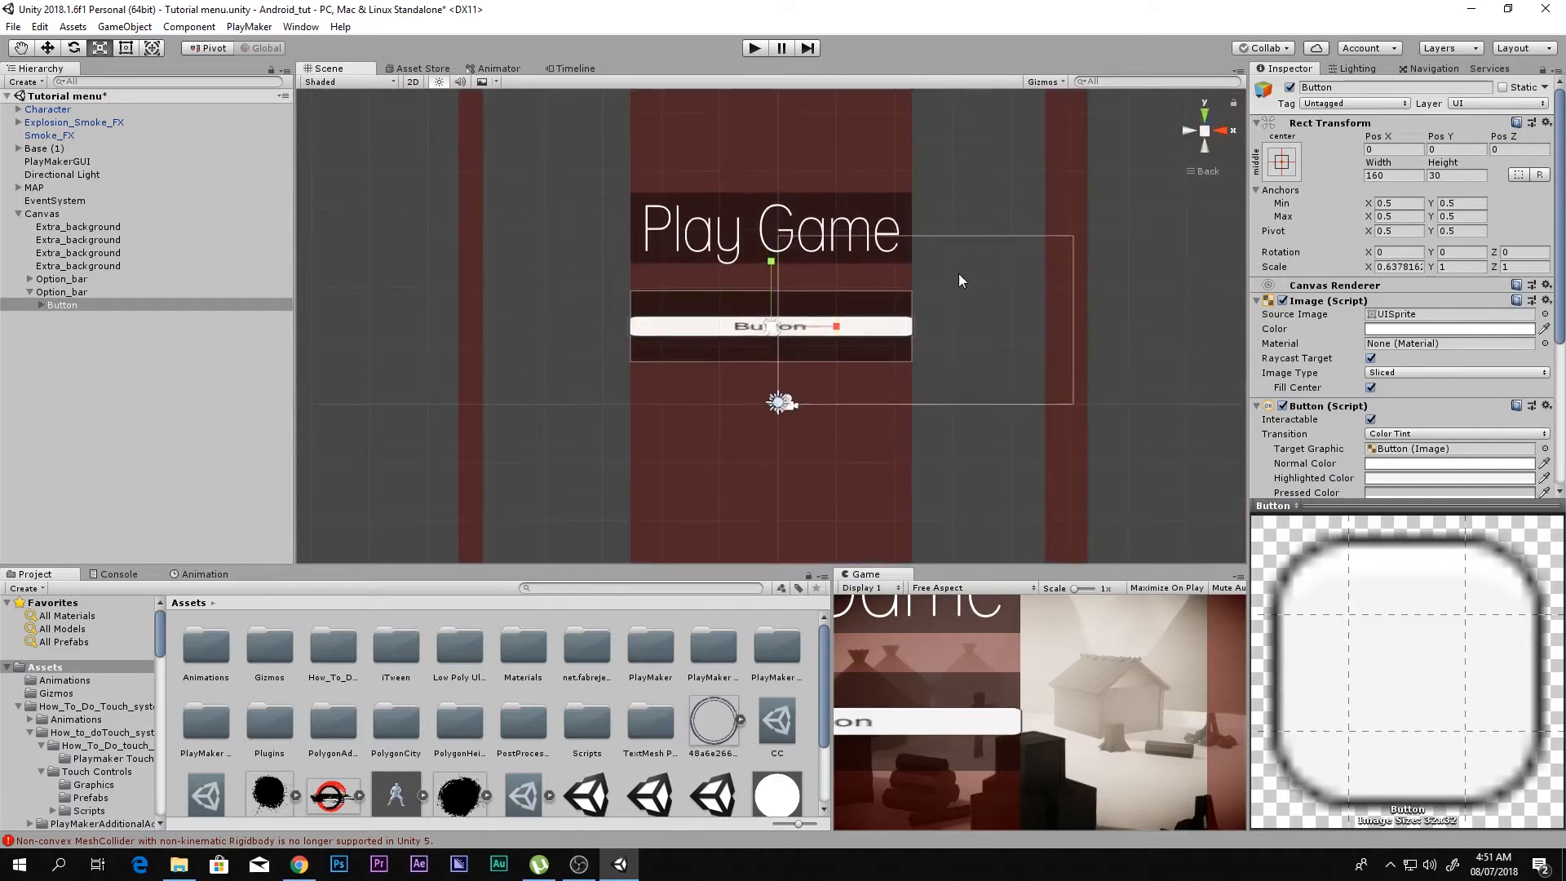
scroll(771, 279, "up", 5)
left_click_drag(773, 266, 899, 112)
Step: Make the new button's image color fully transparent by lowering its alpha to 0
left_click(1385, 330)
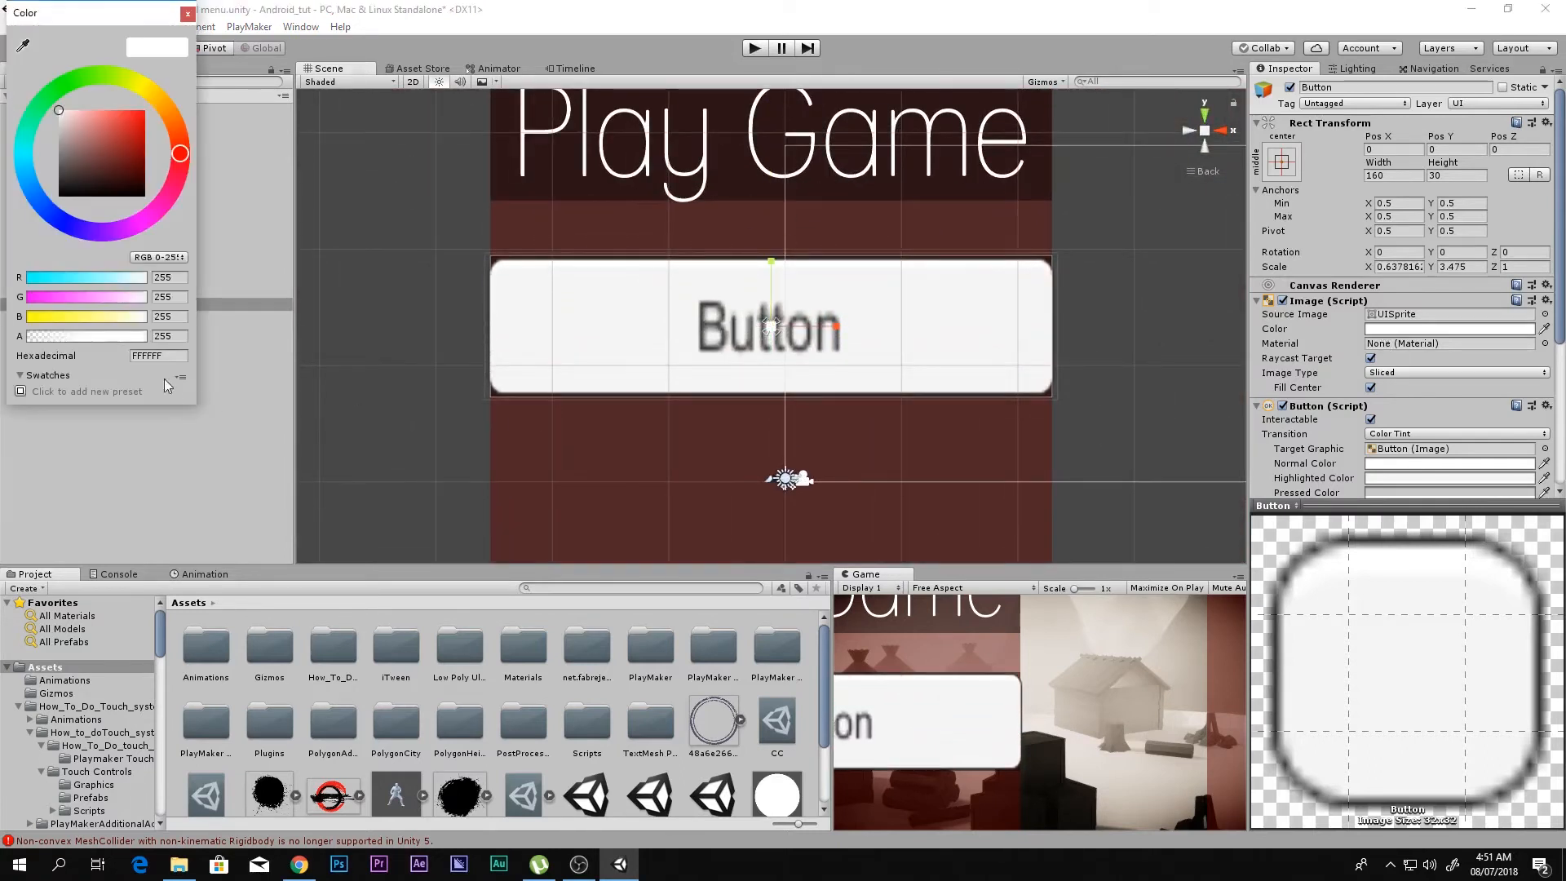
left_click_drag(90, 337, 62, 336)
left_click(187, 14)
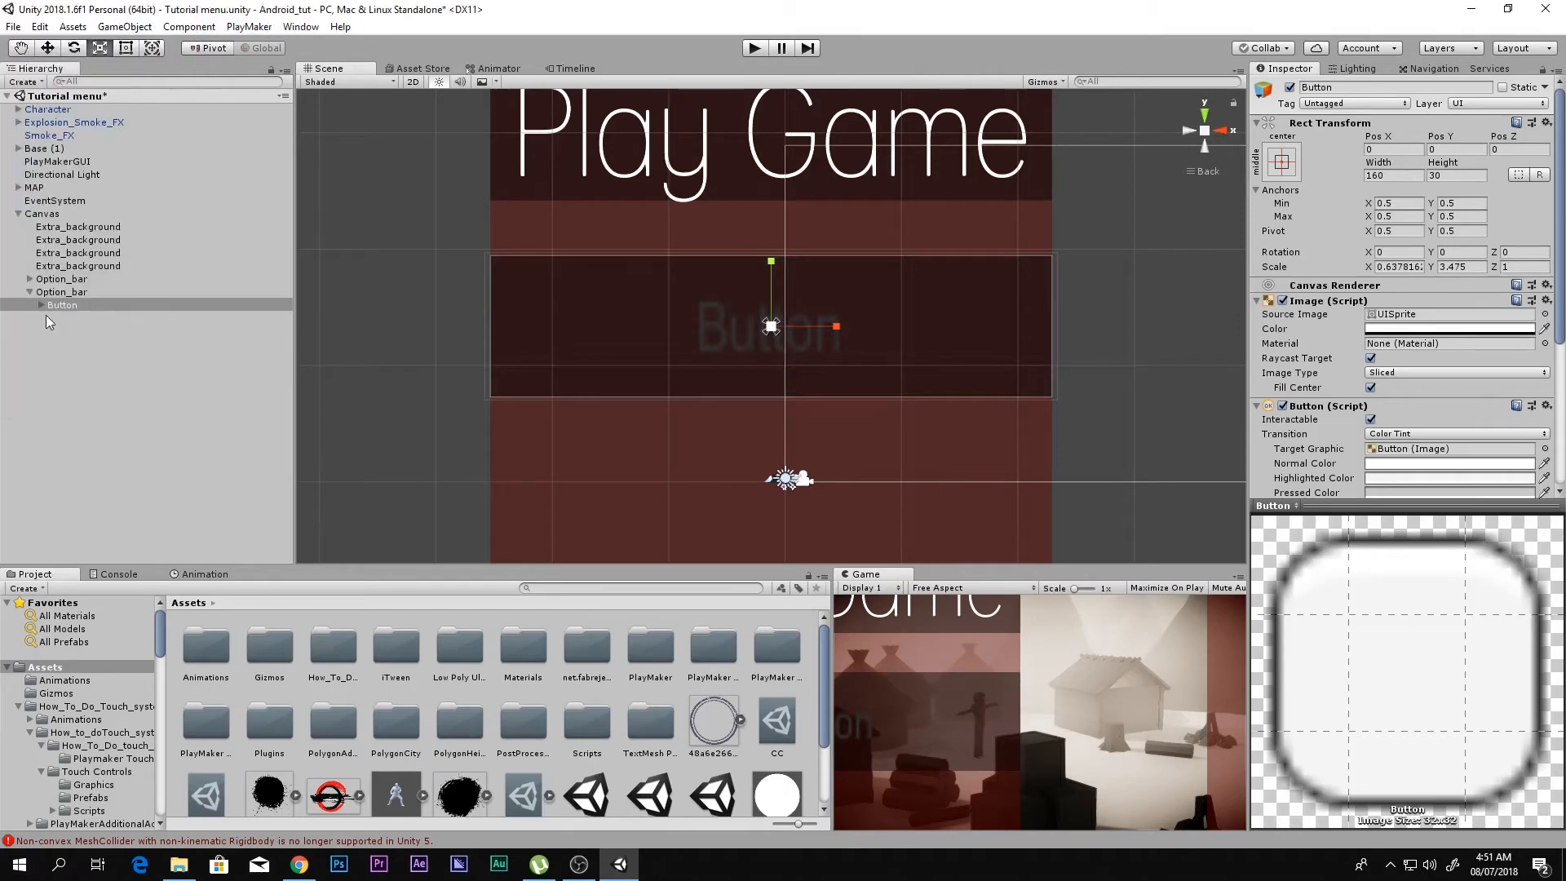
Step: Replace the new button's default Text child with a TextMeshPro - Text object
left_click(72, 318)
key("Delete")
right_click(75, 305)
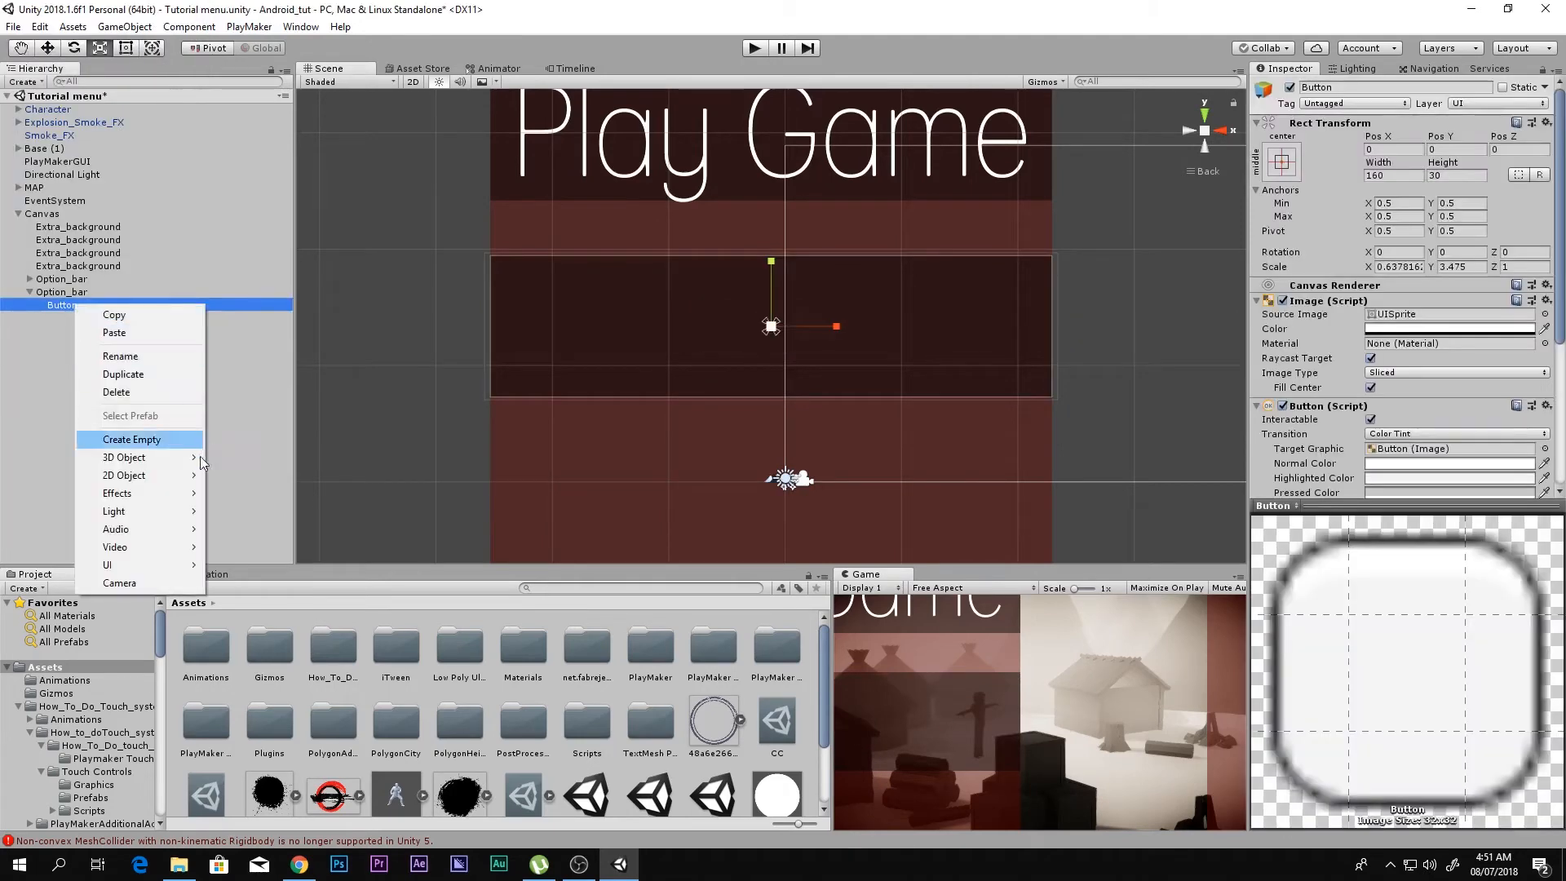
mouse_move(169, 563)
left_click(253, 602)
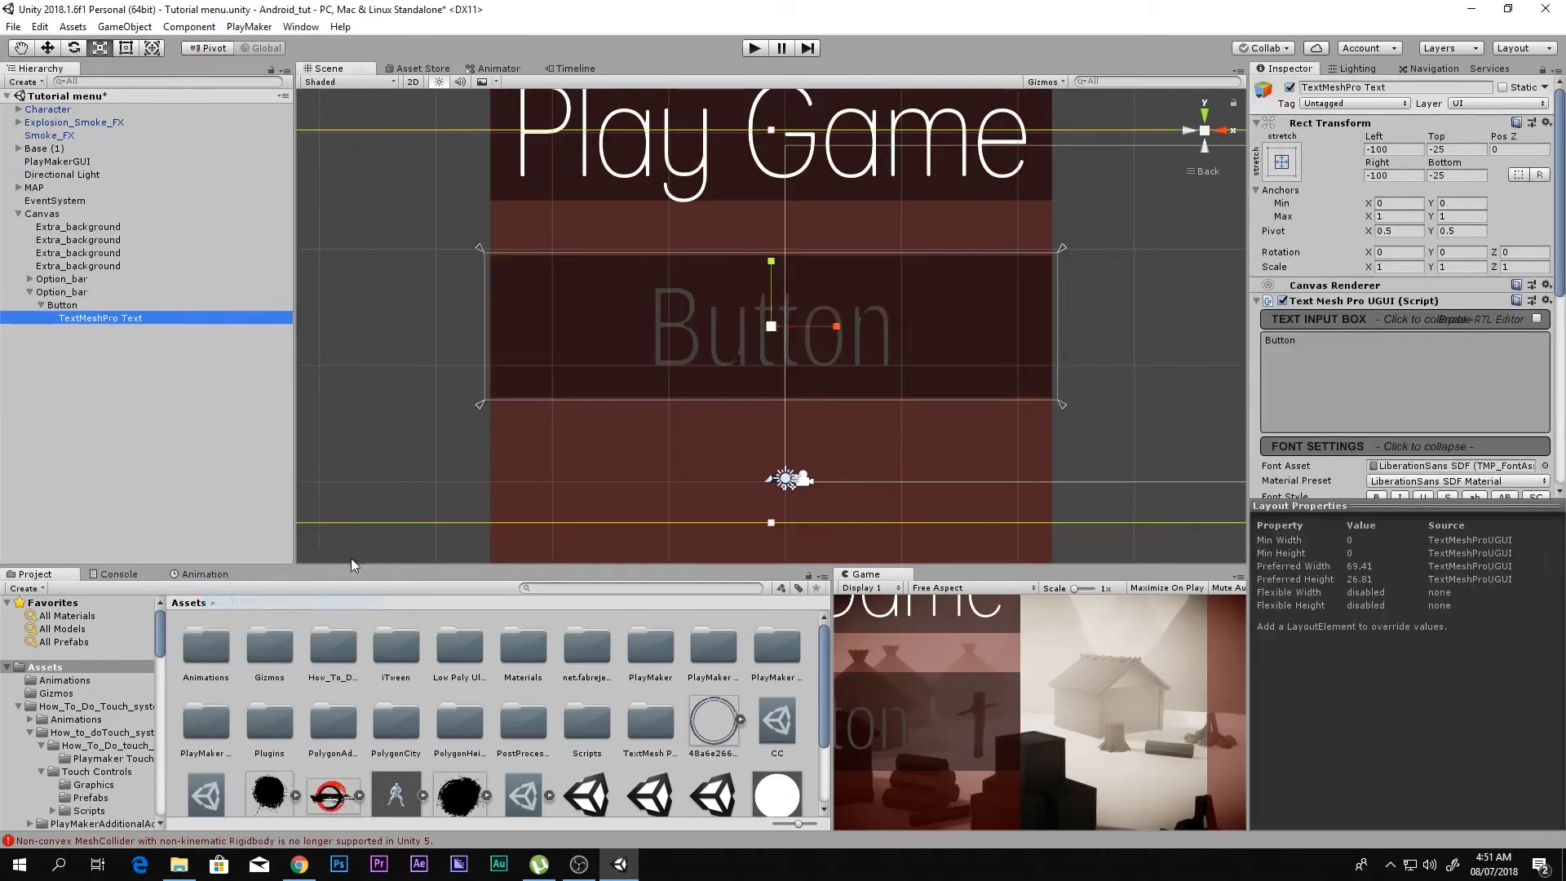
Step: Give the new TextMeshPro label the LANENAR_ SDF font and change its text to "Quit"
left_click(1544, 466)
double_click(587, 272)
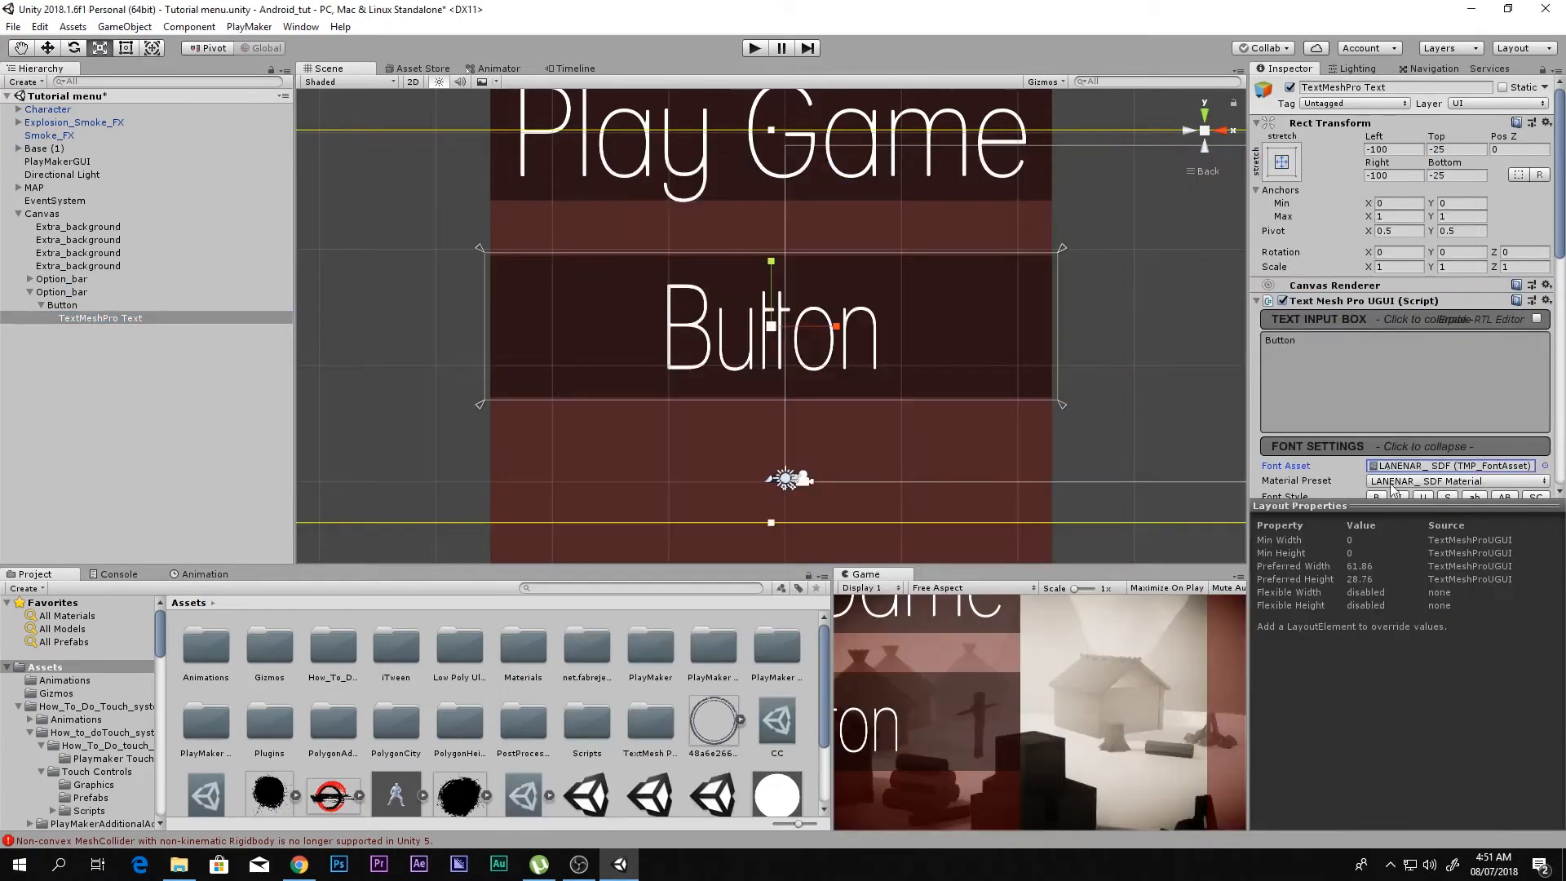
left_click(1328, 347)
key("ctrl+a")
type("Qui")
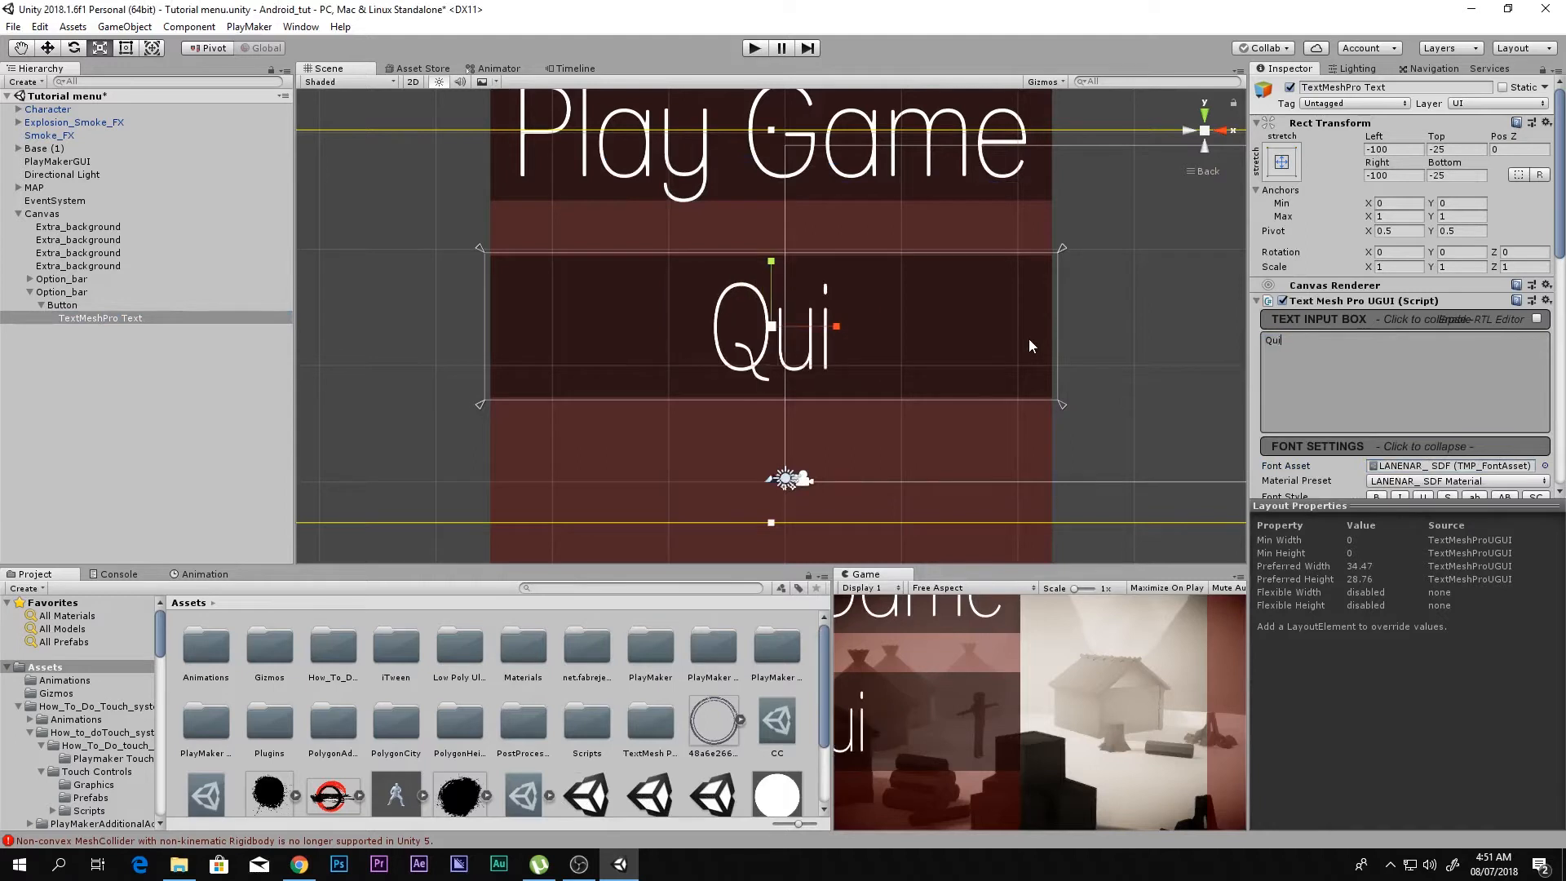
key("BackSpace")
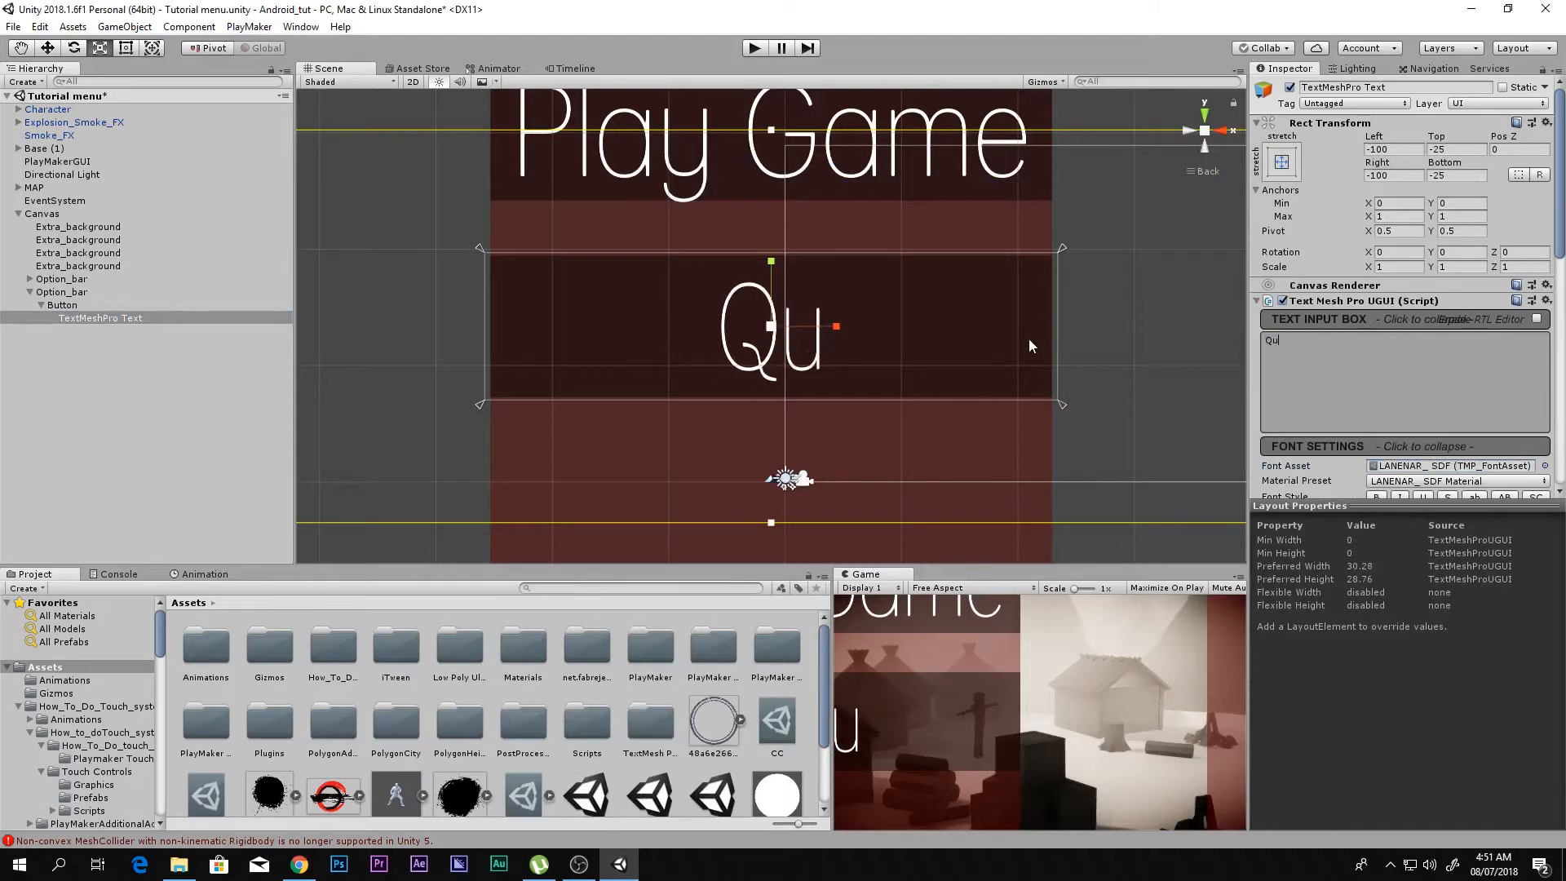
type("it")
key("Return")
Step: Widen the Quit label to about 1.41 X scale and shift it about 8 units left in its bar, saving the scene
mouse_move(837, 328)
left_mouse_down()
mouse_move(857, 335)
mouse_move(811, 328)
left_mouse_up()
key("w")
key("shift+space")
key("shift+space")
key("shift+space")
key("ctrl+s")
key("shift+space")
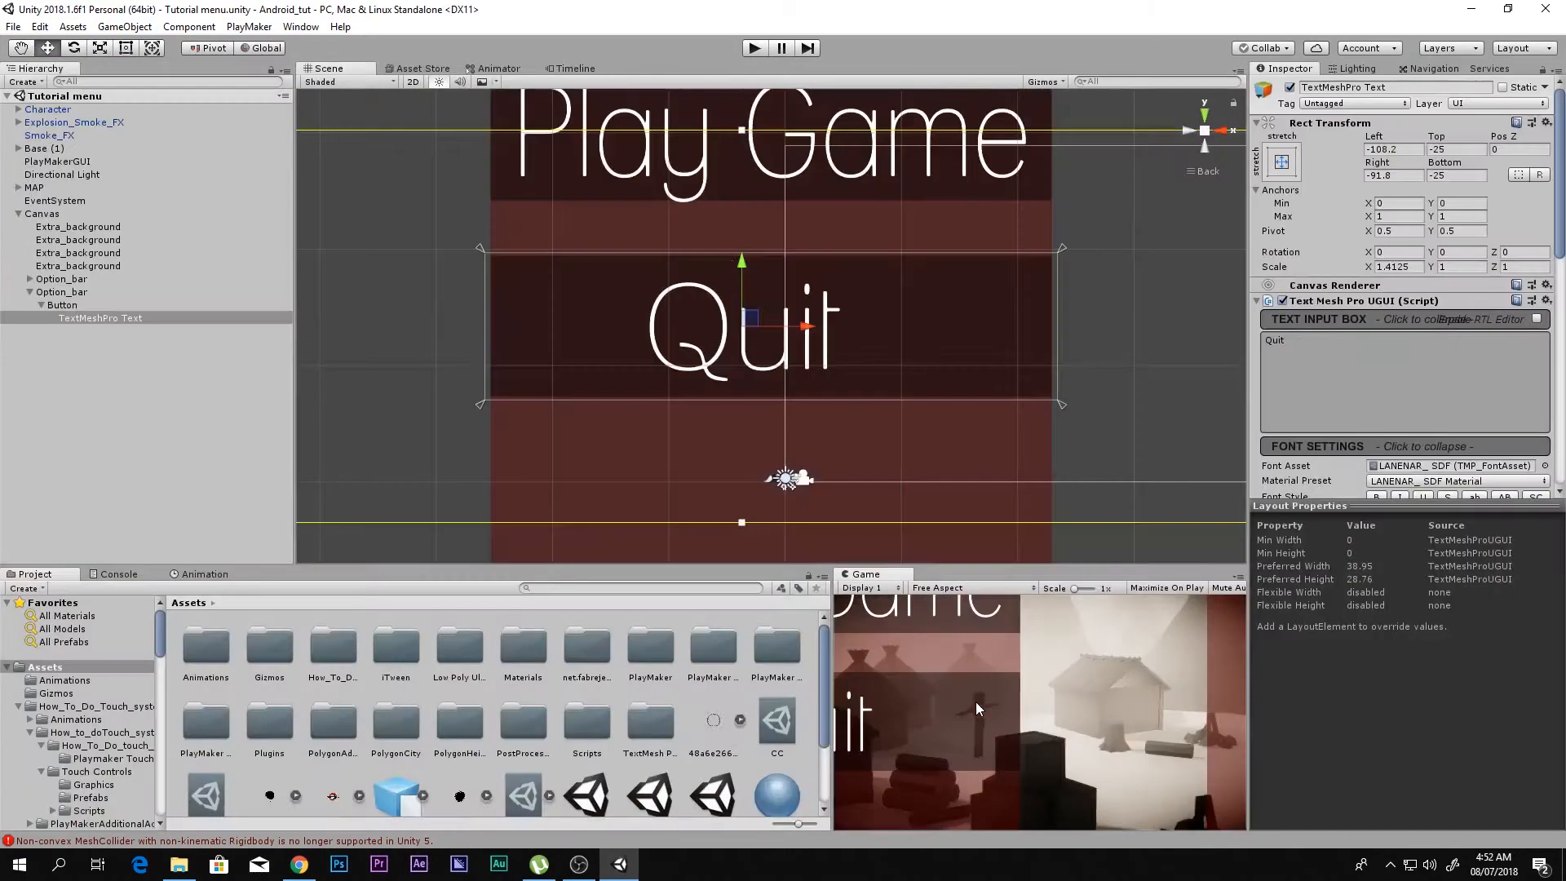
Step: Select both Option_bar objects and move them together slightly upward on the red strip
scroll(798, 283, "down", 9)
middle_click_drag(736, 283, 736, 346)
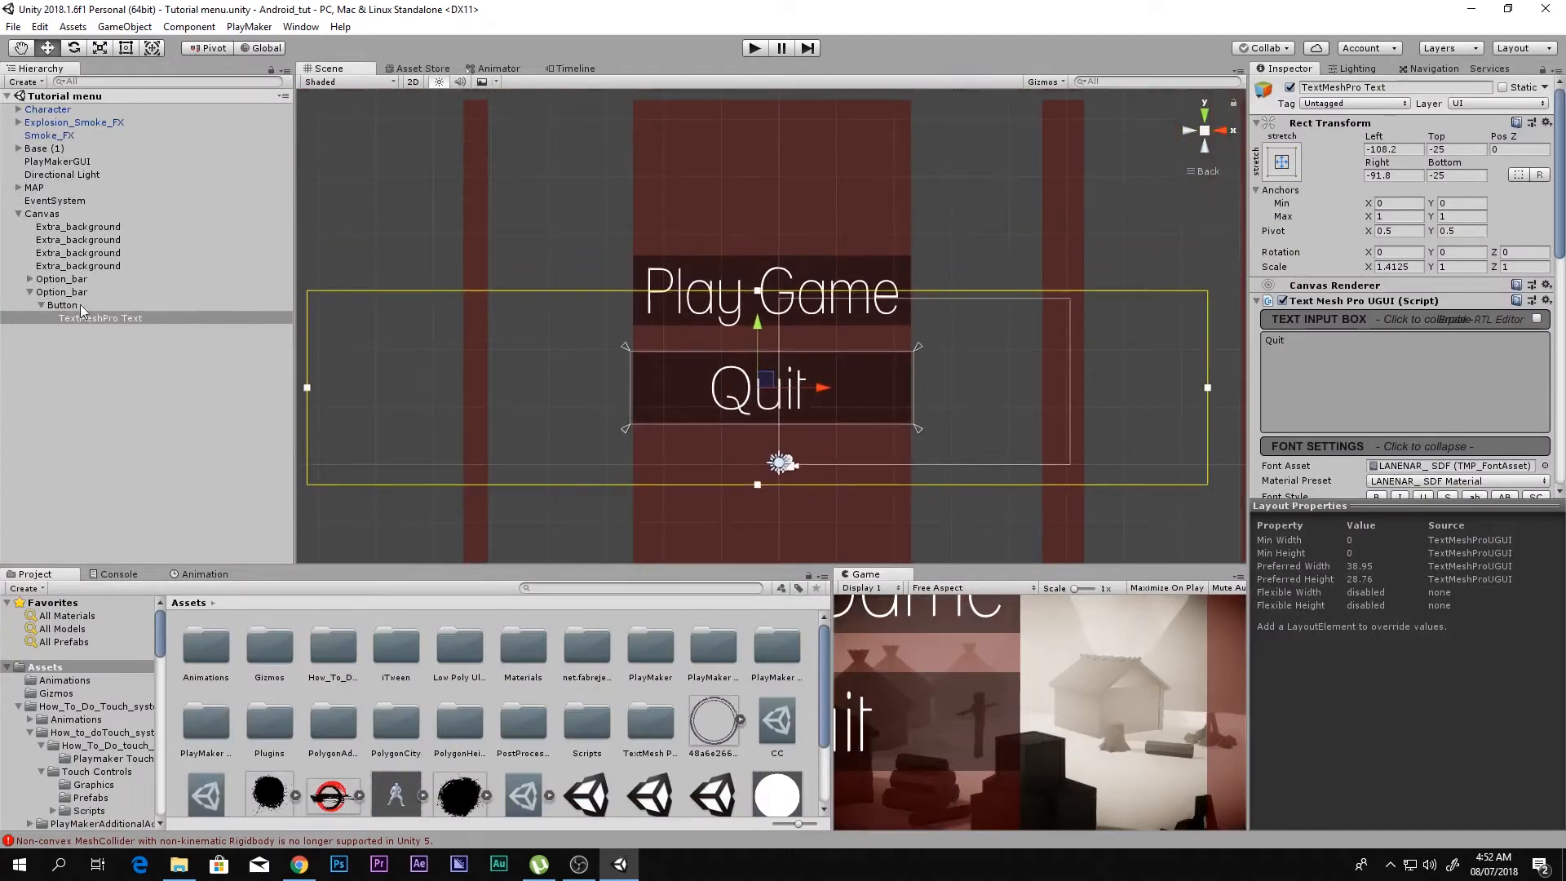
left_click(30, 292)
left_click(52, 293)
left_click(85, 268)
left_click(82, 279)
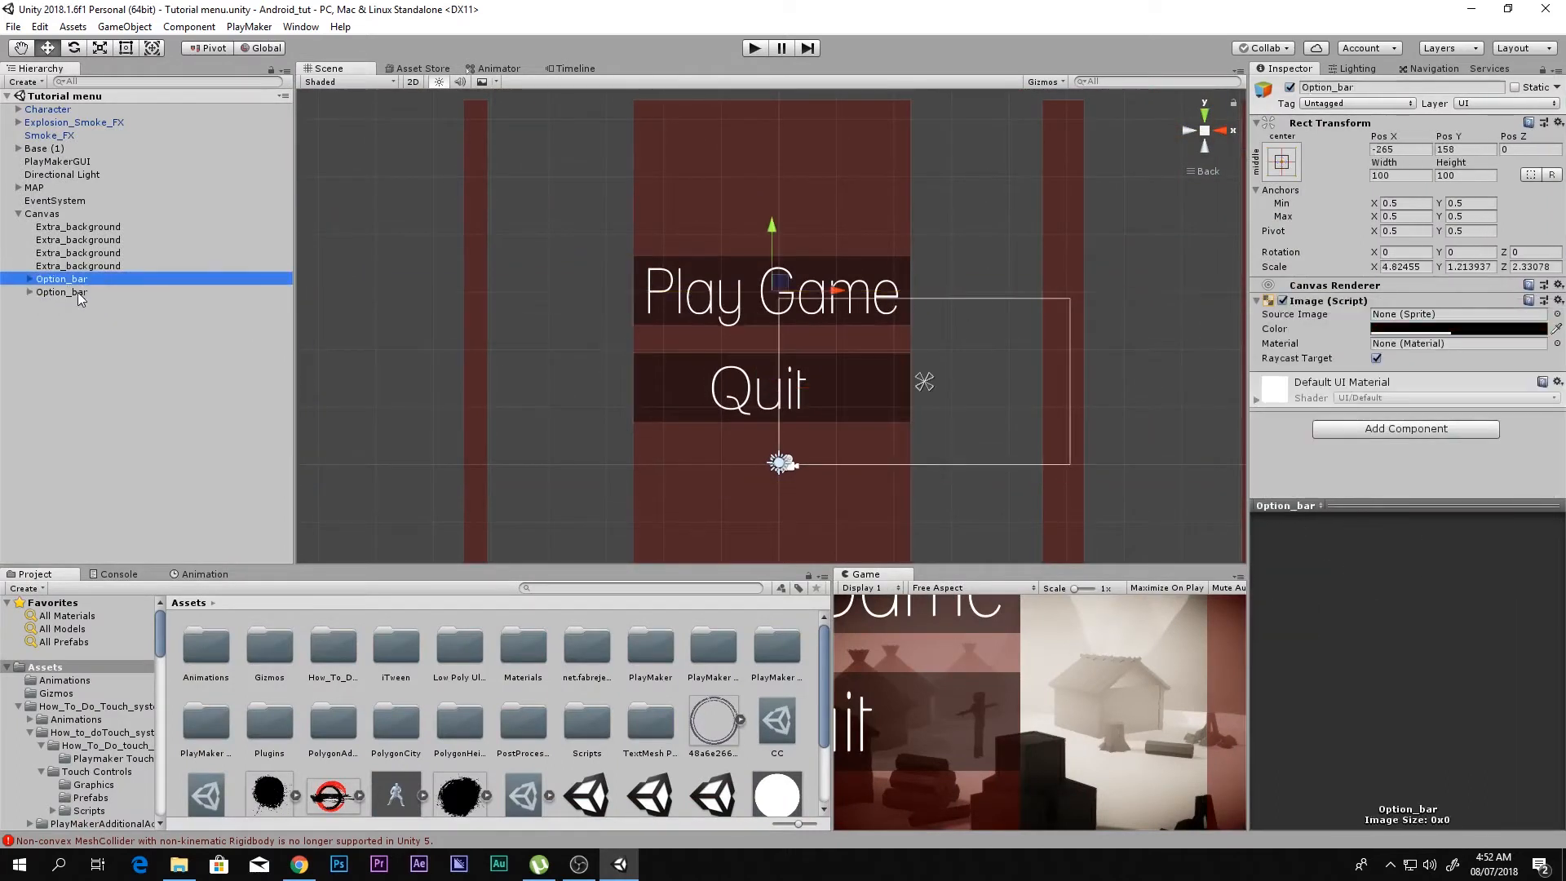
left_click(82, 292, "shift")
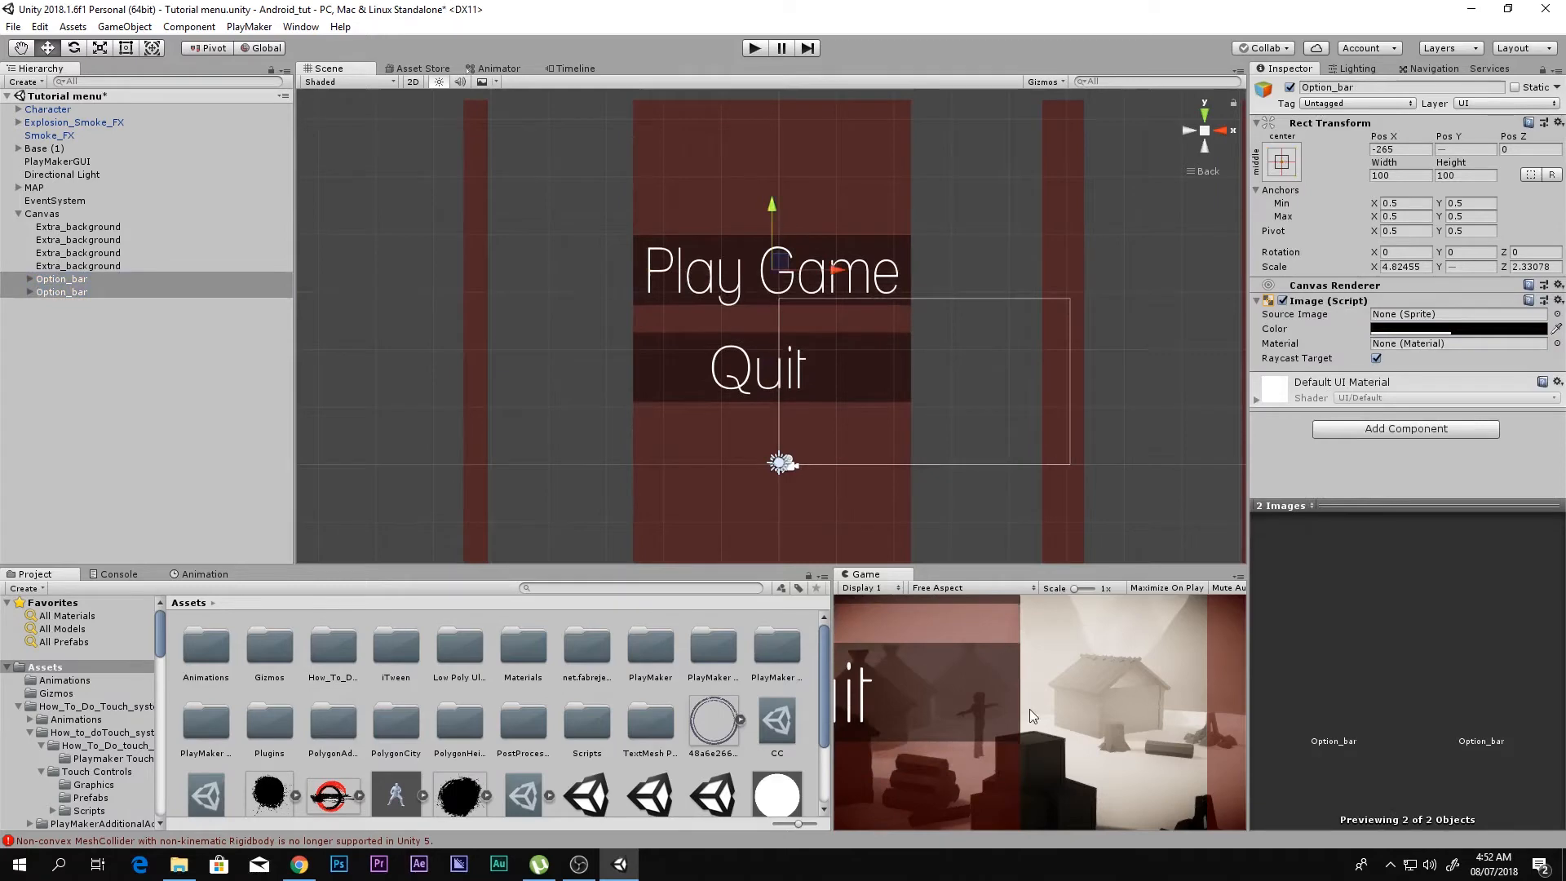
key("shift+space")
key("shift+space")
left_click_drag(776, 218, 771, 226)
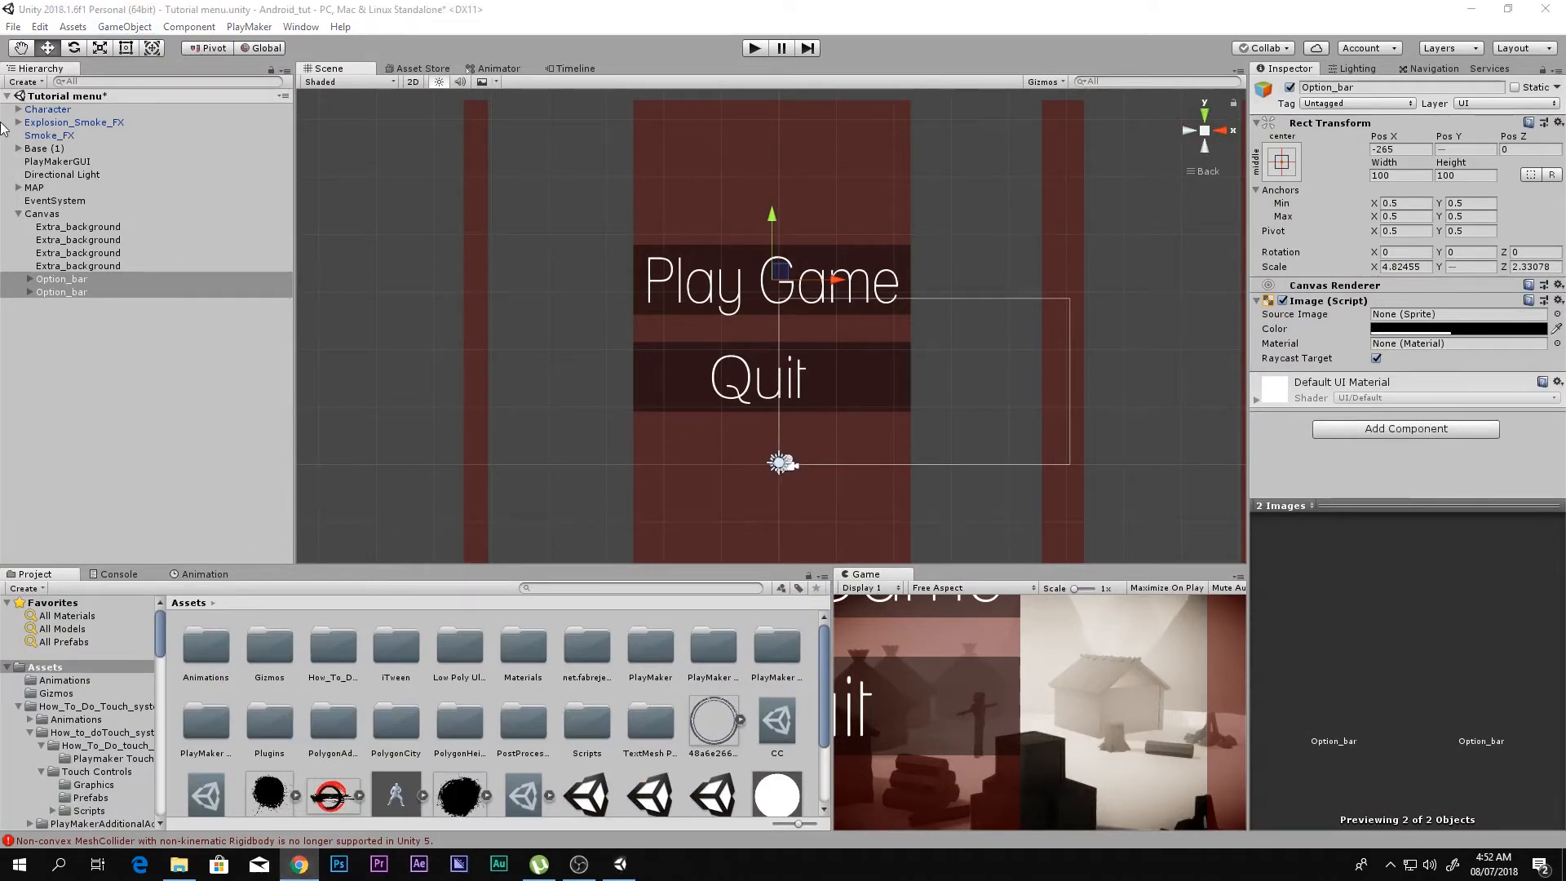
Step: Switch to Chrome, search Google for "Ecosystem playmerk" and open the Ecosystem page of the Playmaker Manual
left_click(300, 864)
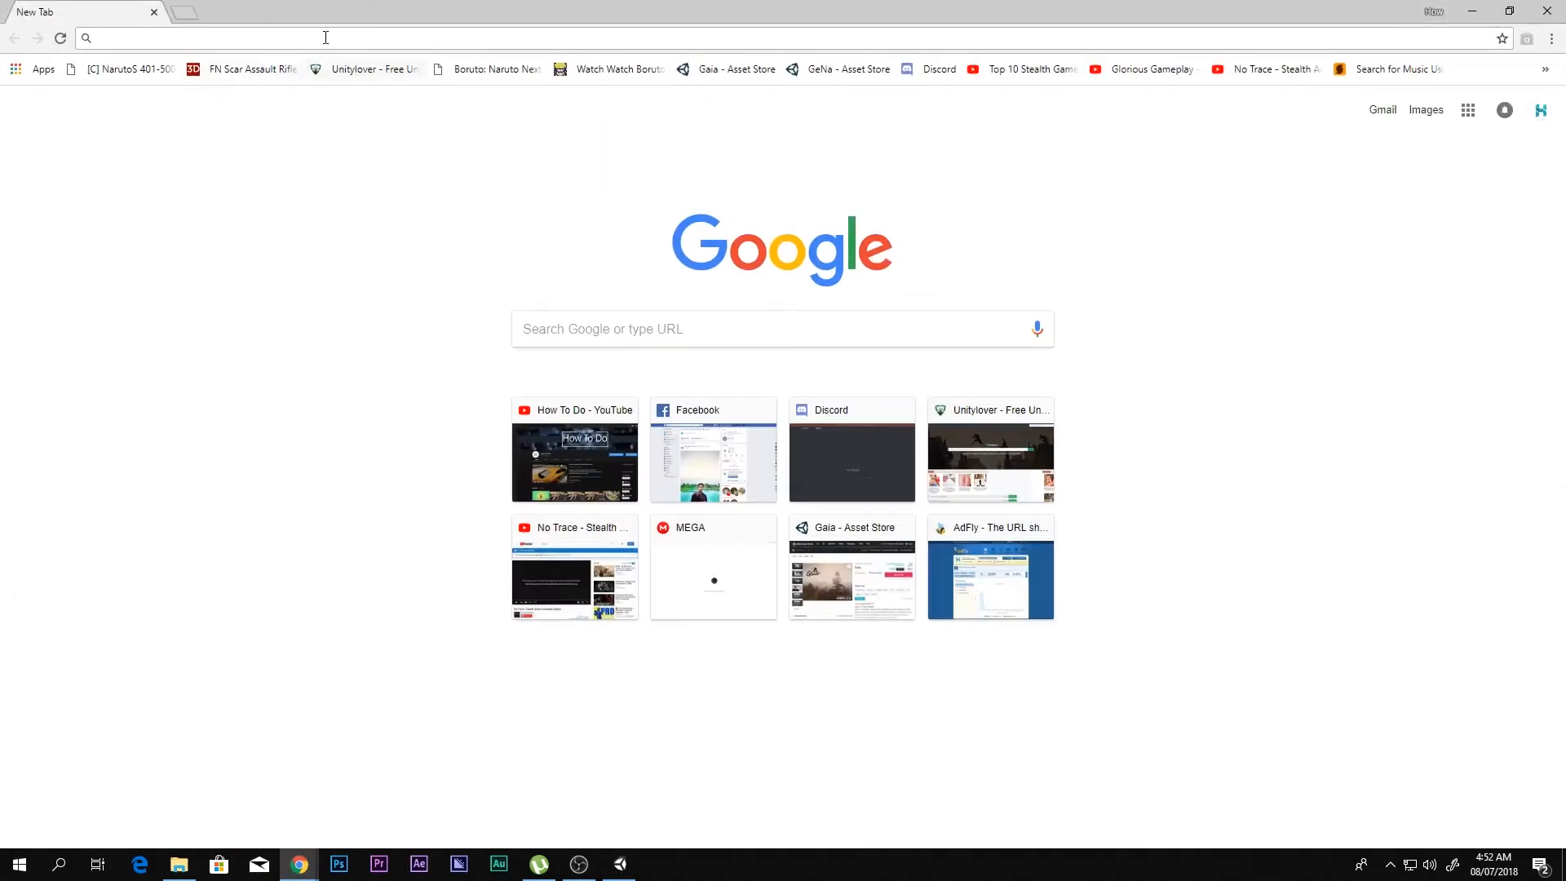
type("Eco")
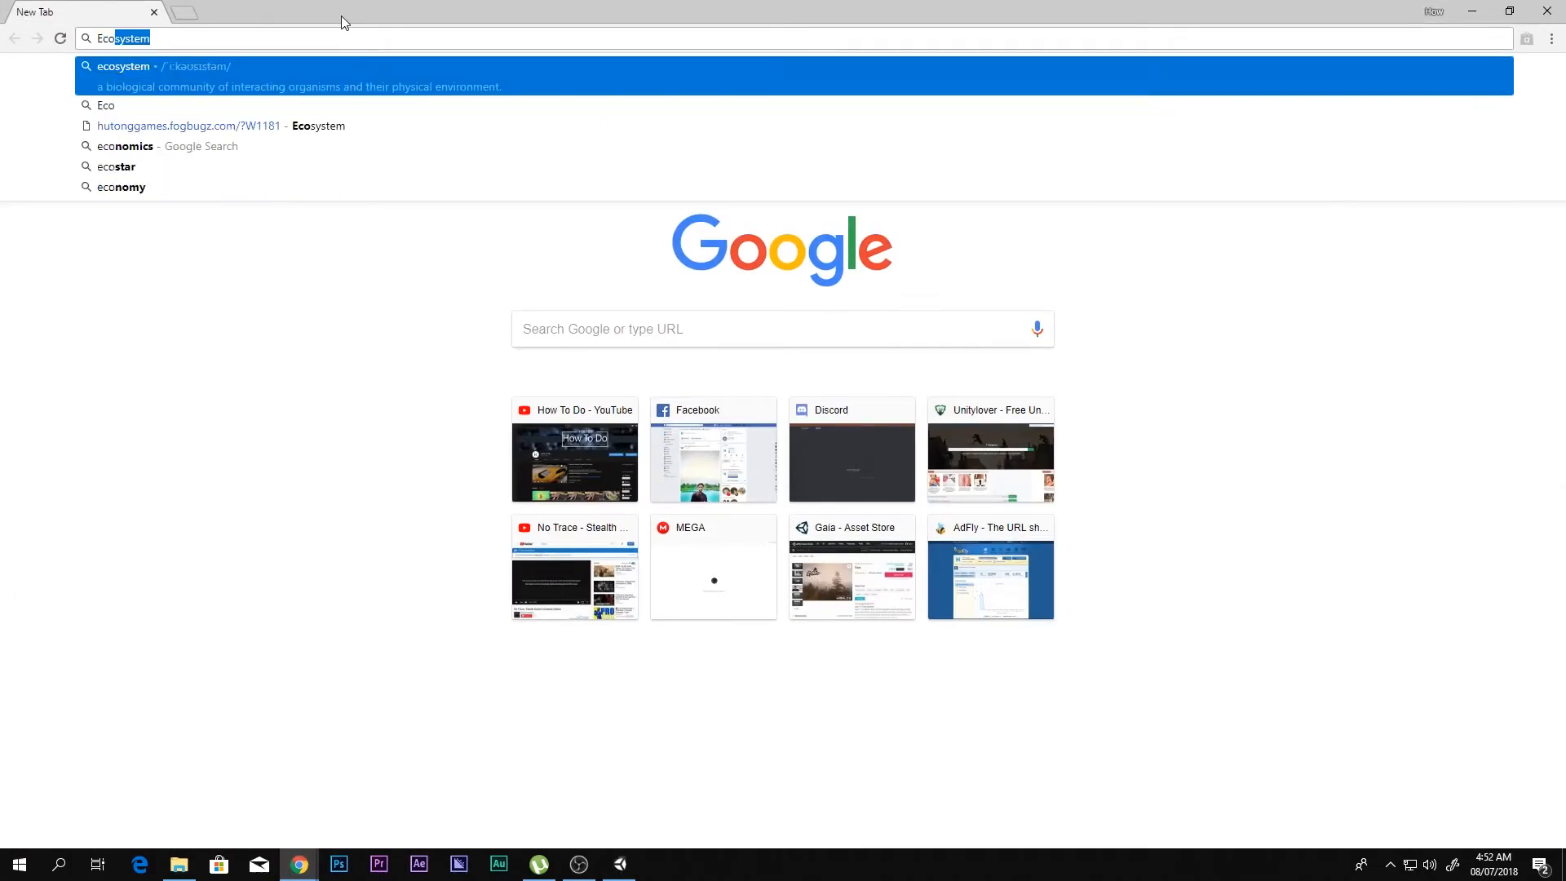
type("syste")
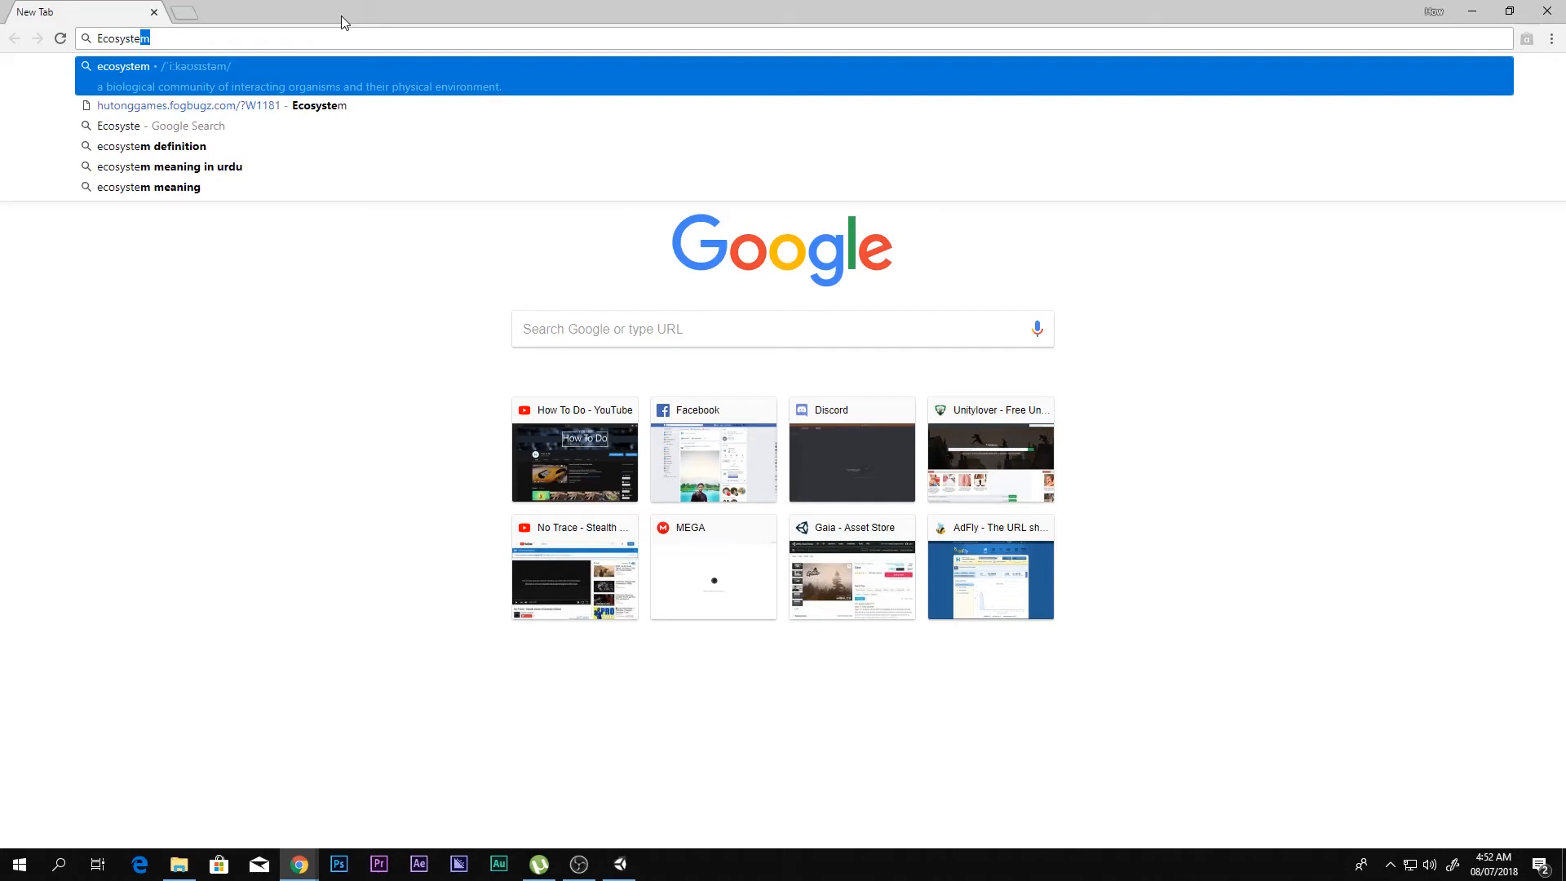
type("m playmerk")
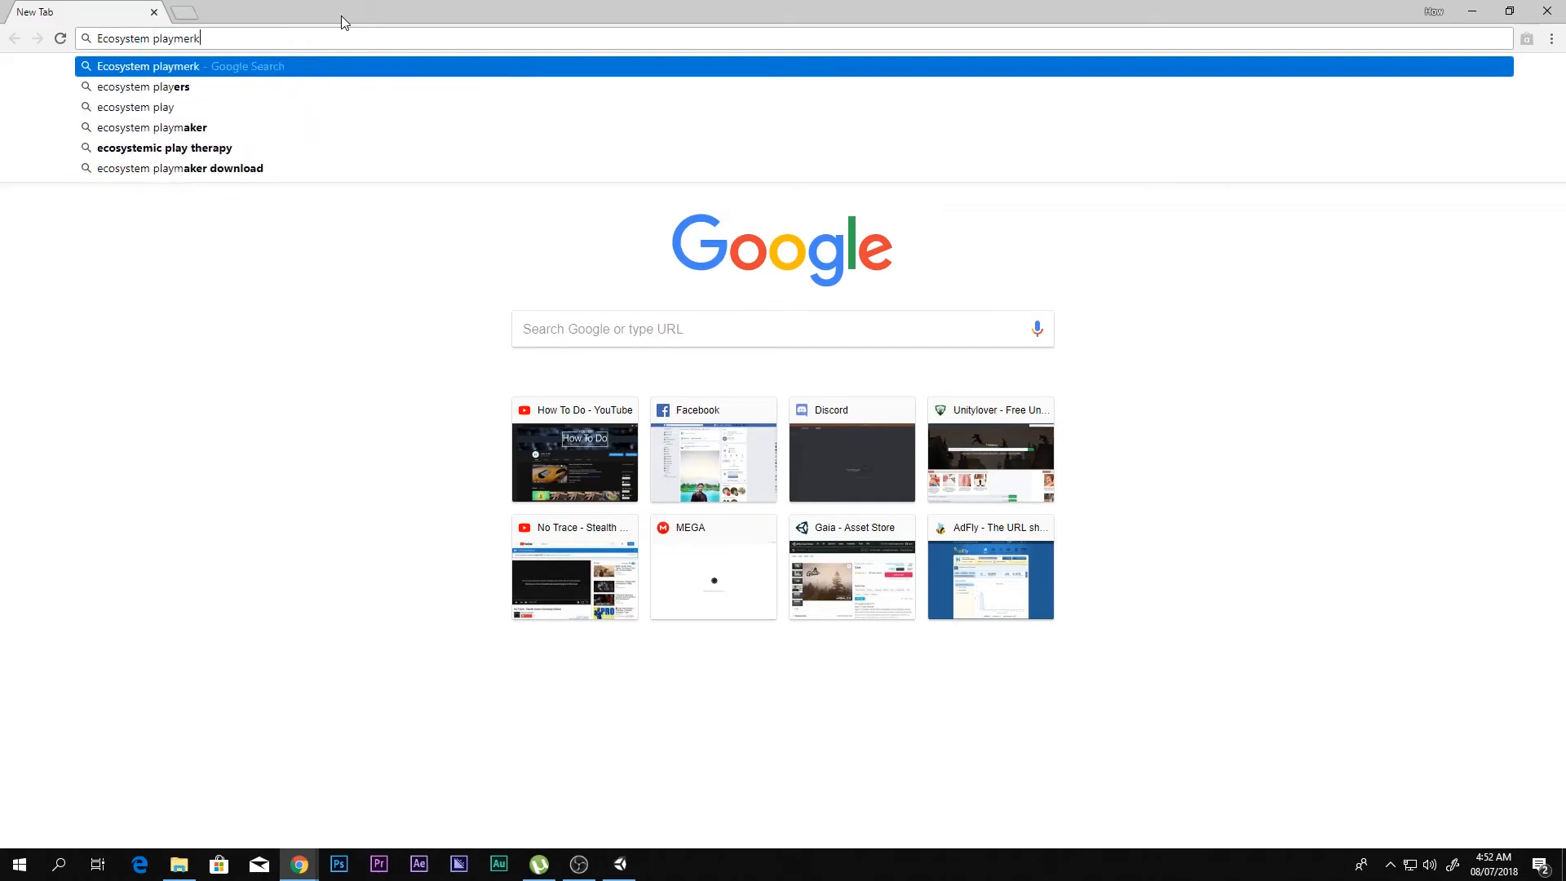
key("Return")
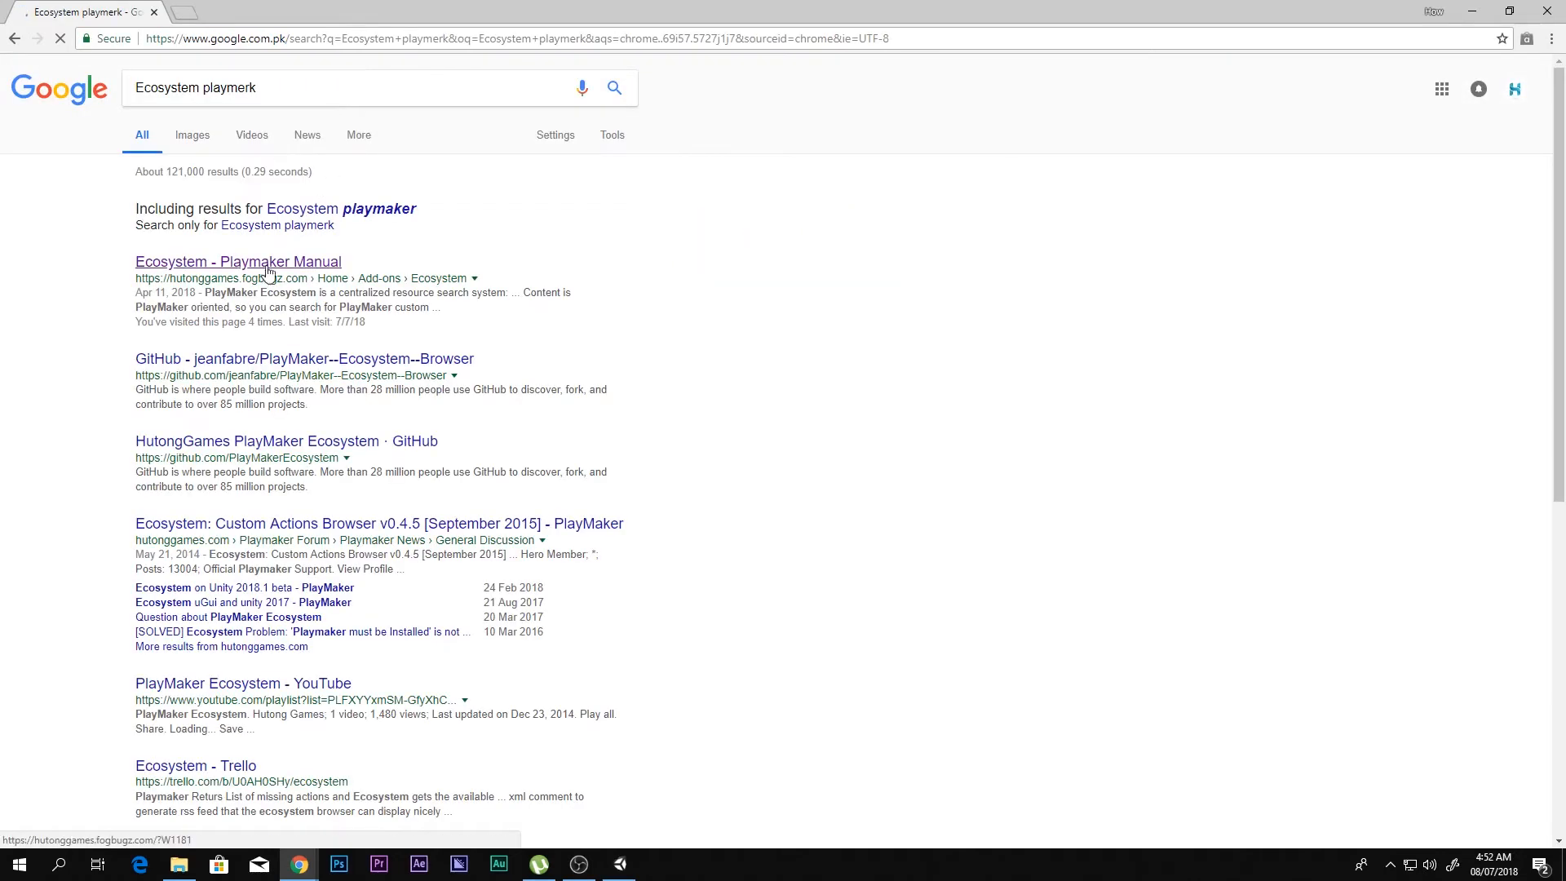
left_click(161, 269)
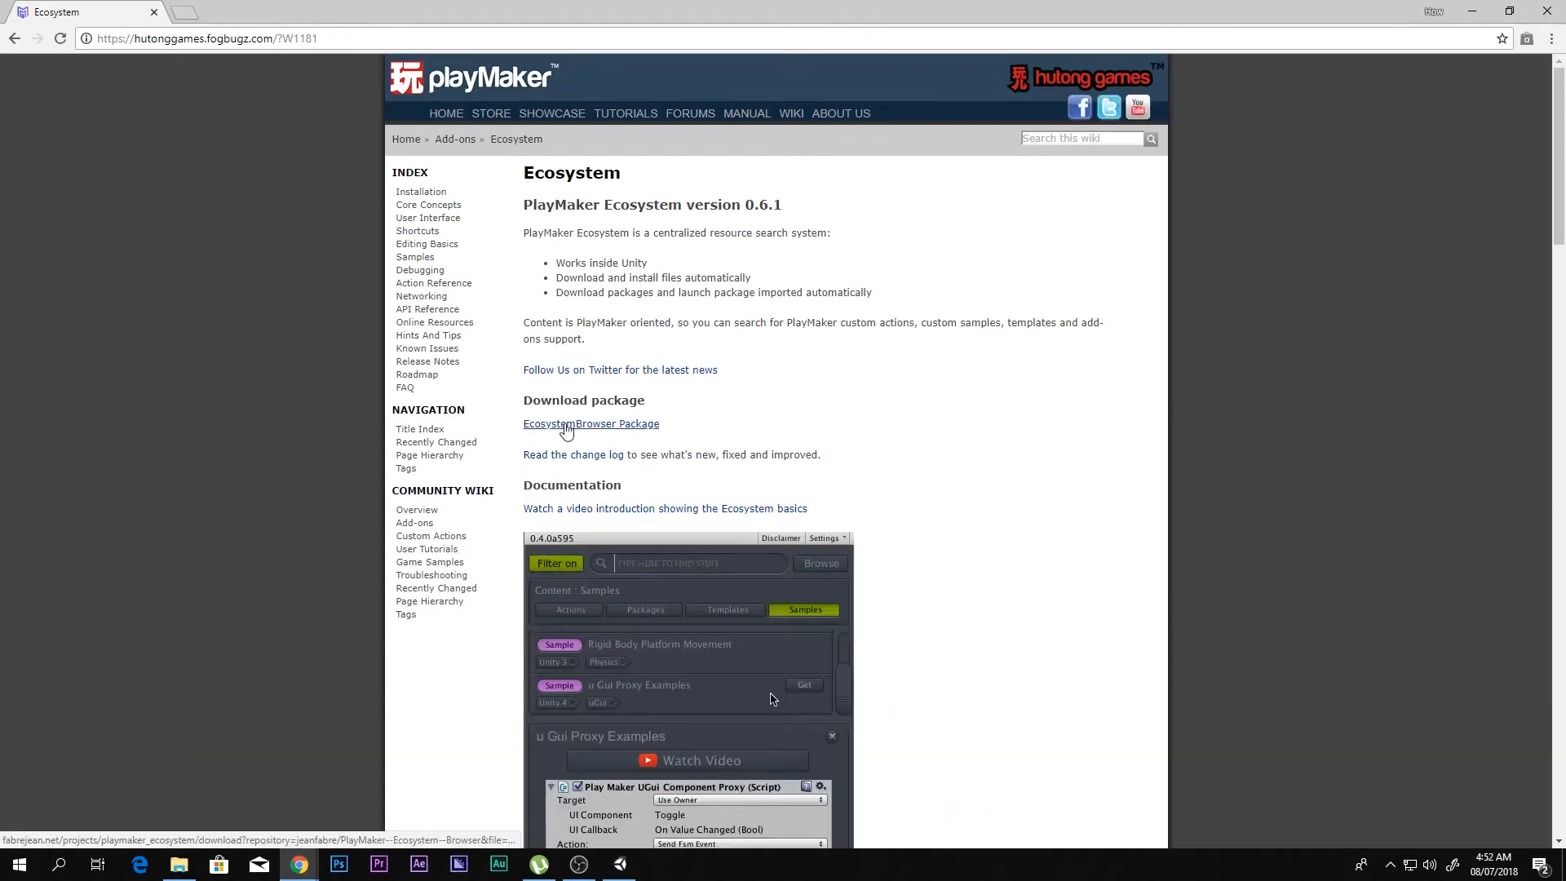
Step: Download the EcosystemBrowser Package and import Ecosystem.unitypackage into the Unity project
left_click(564, 425)
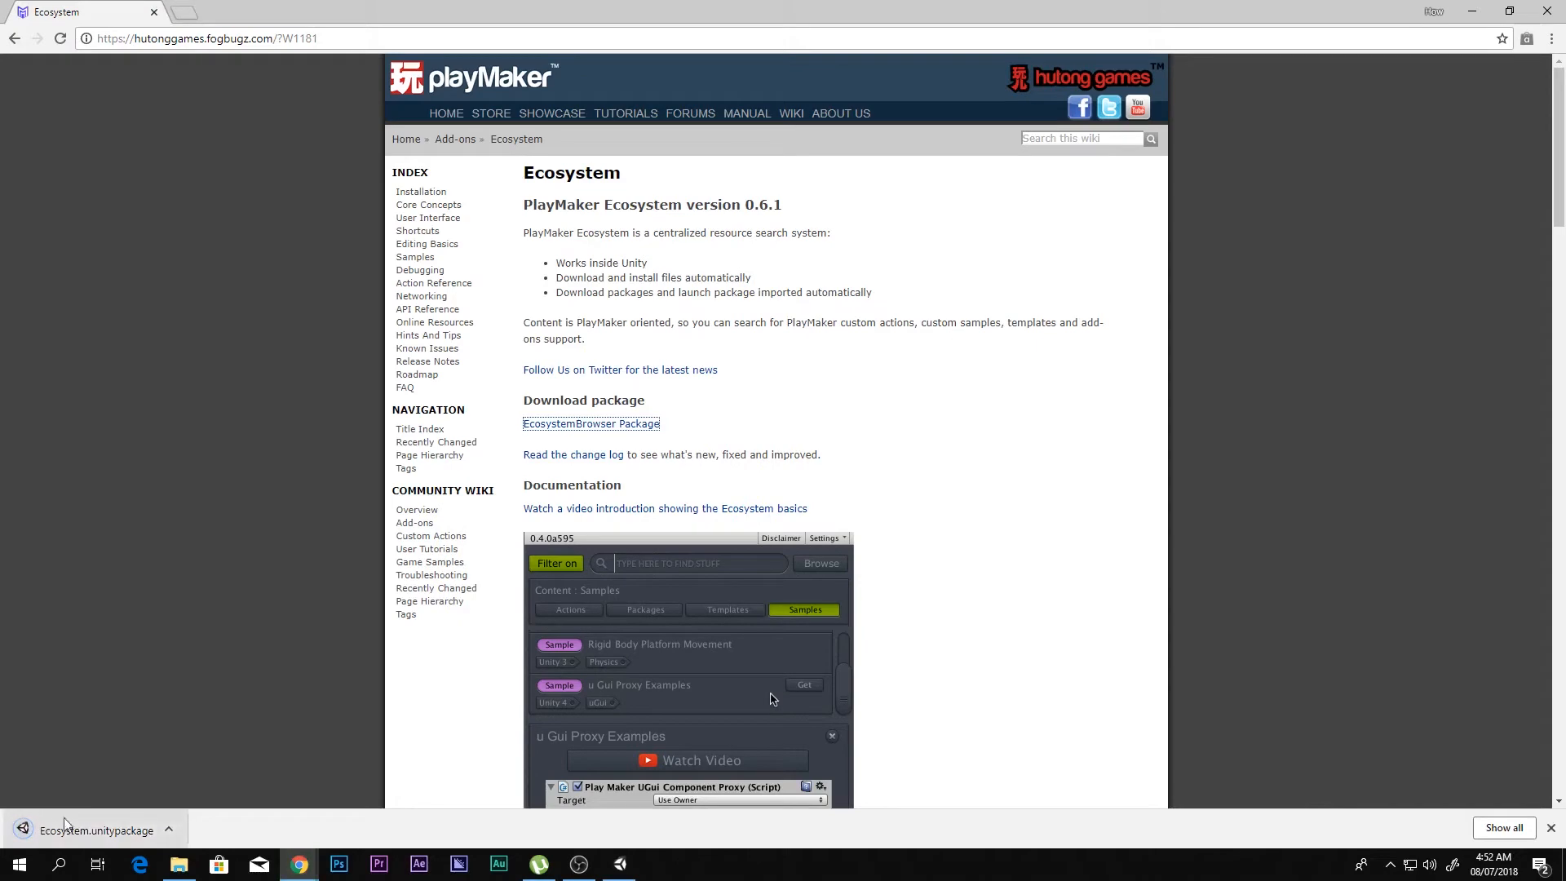
left_click(65, 825)
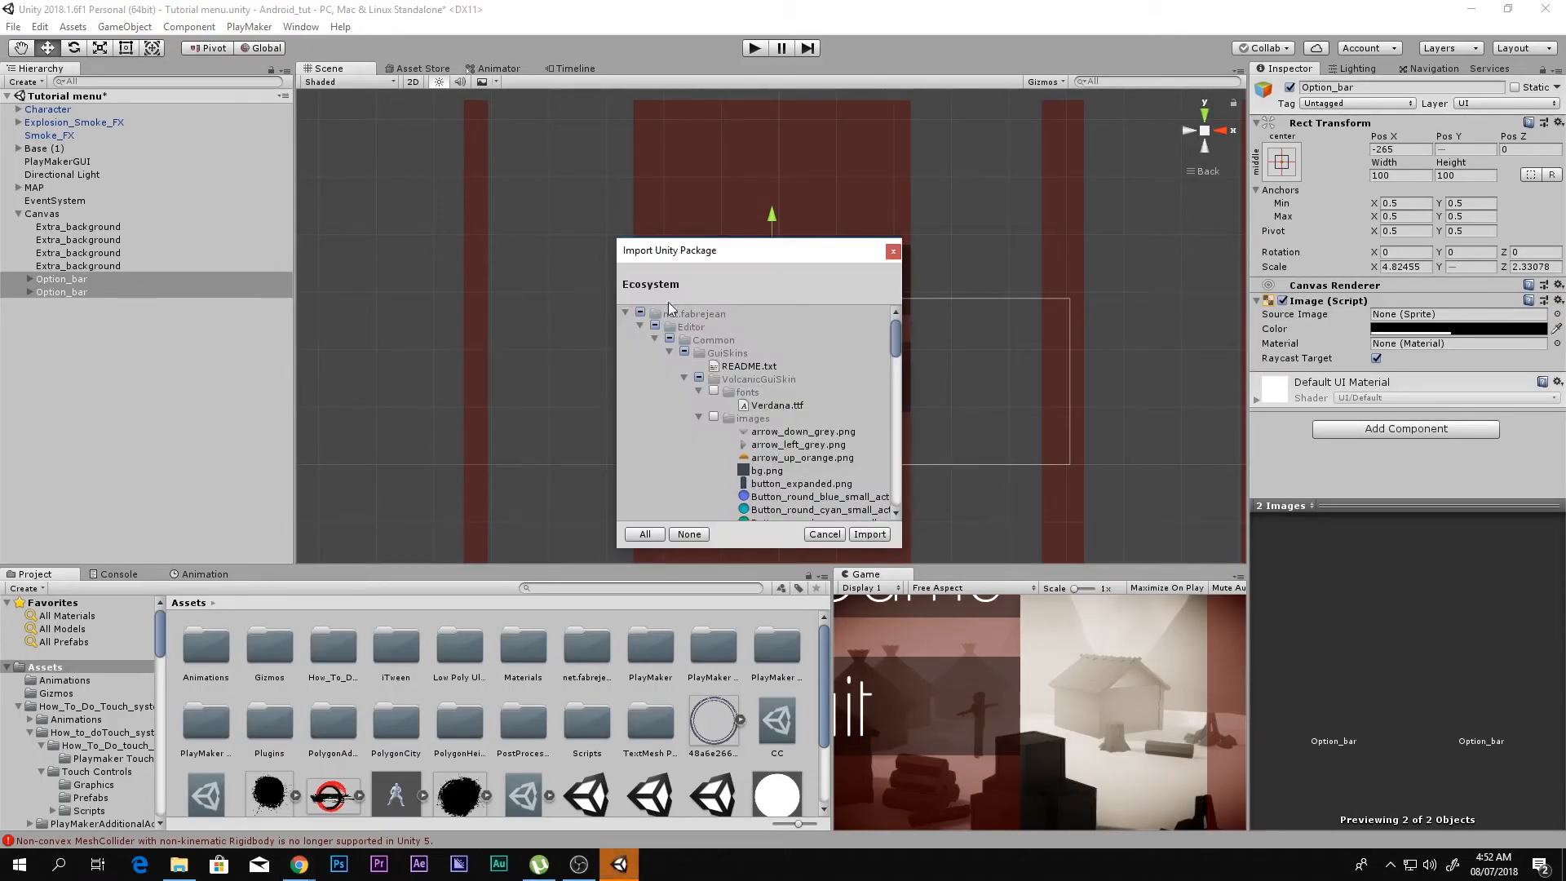
left_click(870, 534)
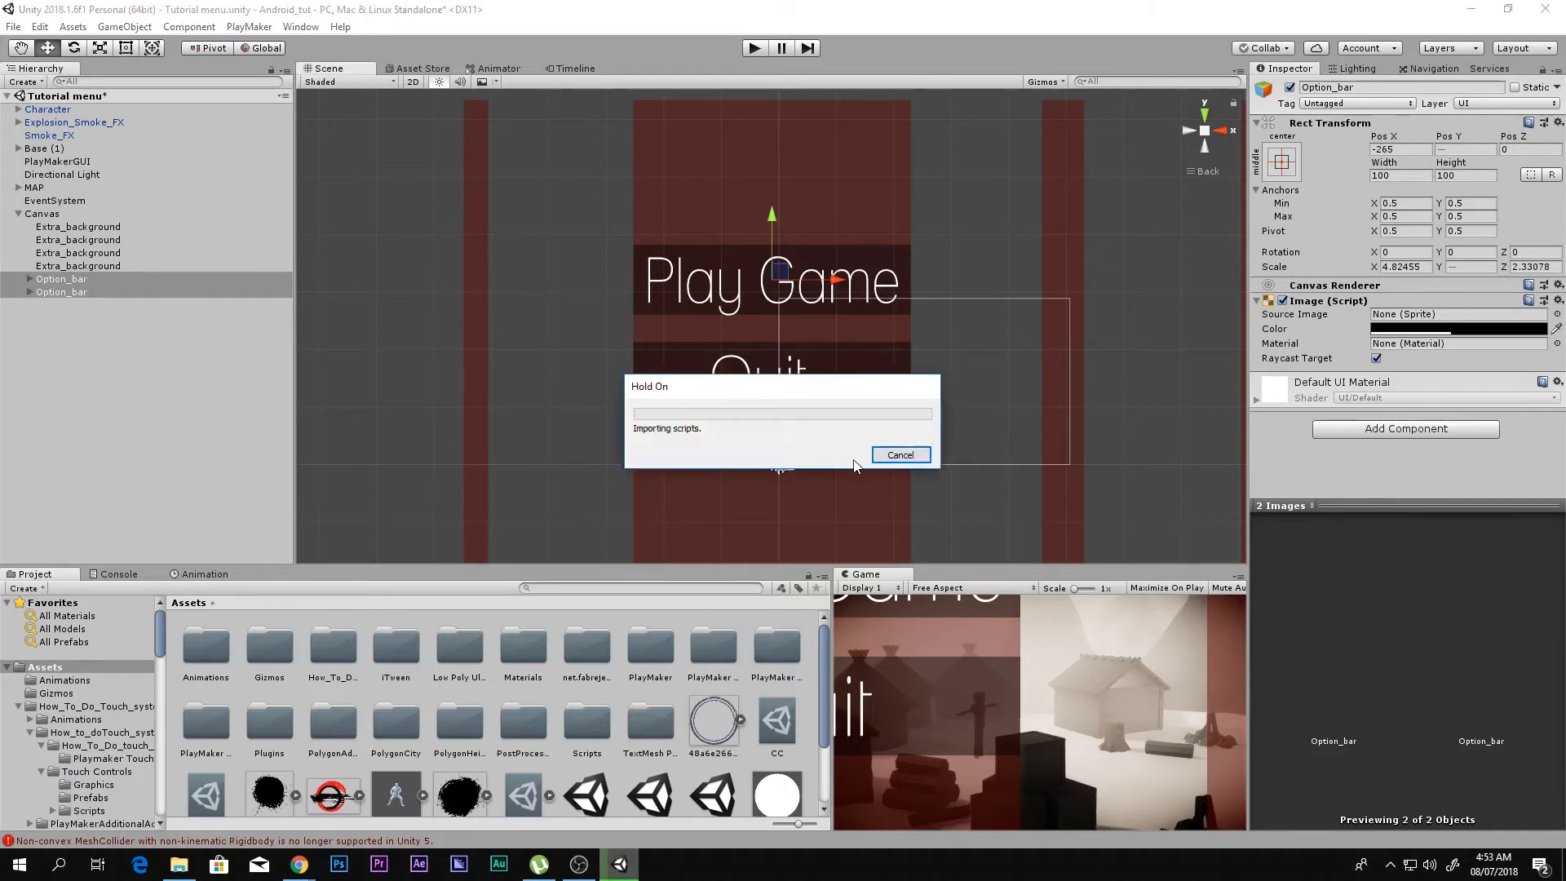
Step: Open the PlayMaker Ecosystem Browser and move its window over the scene view
scroll(598, 750, "down", 2)
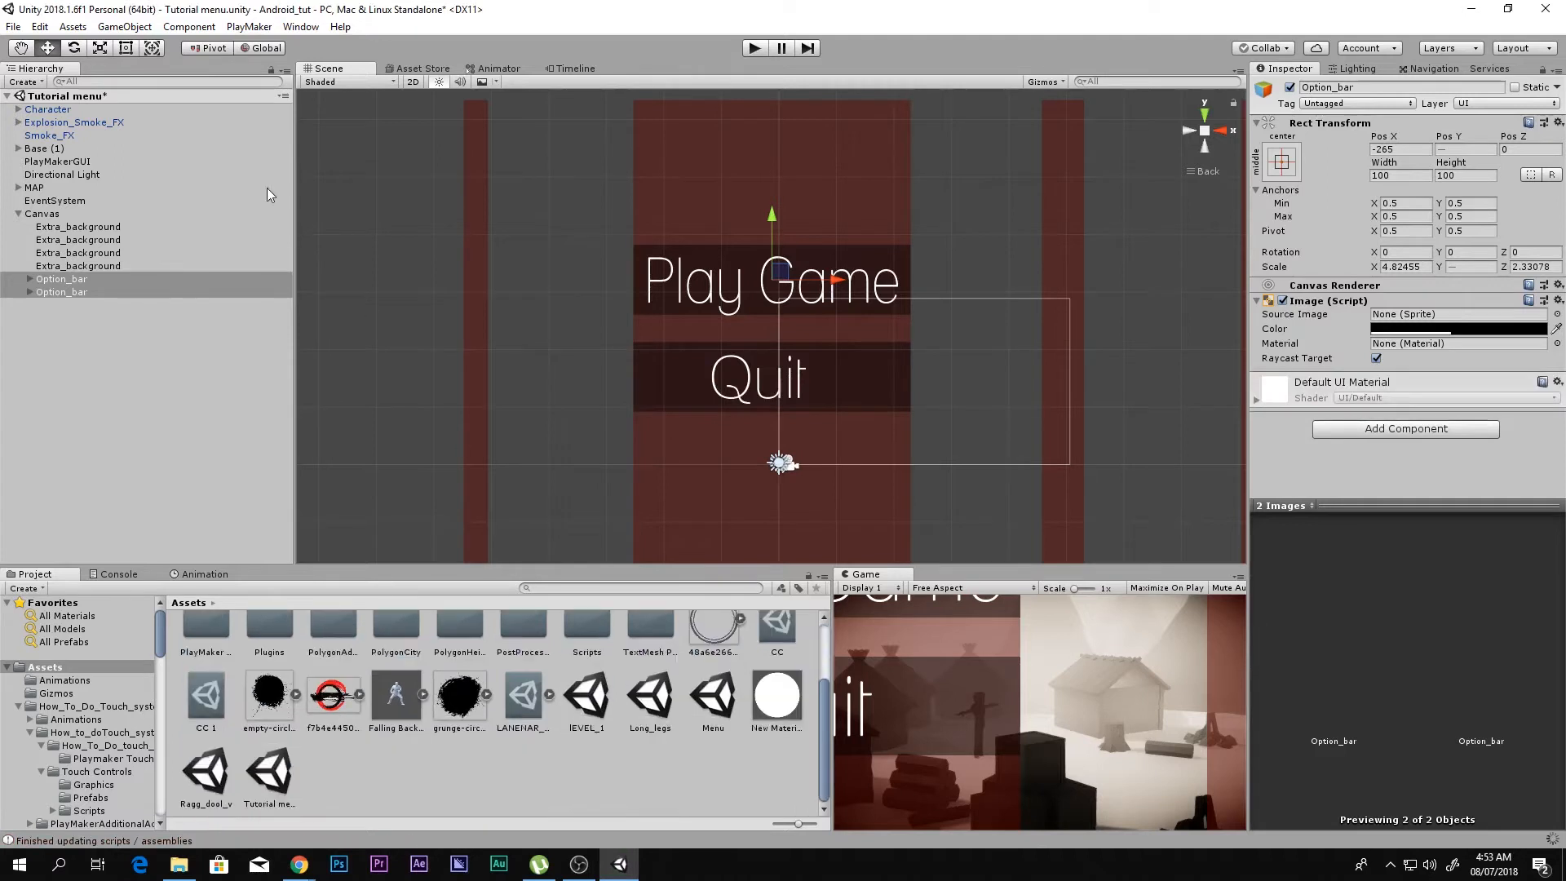
left_click(249, 27)
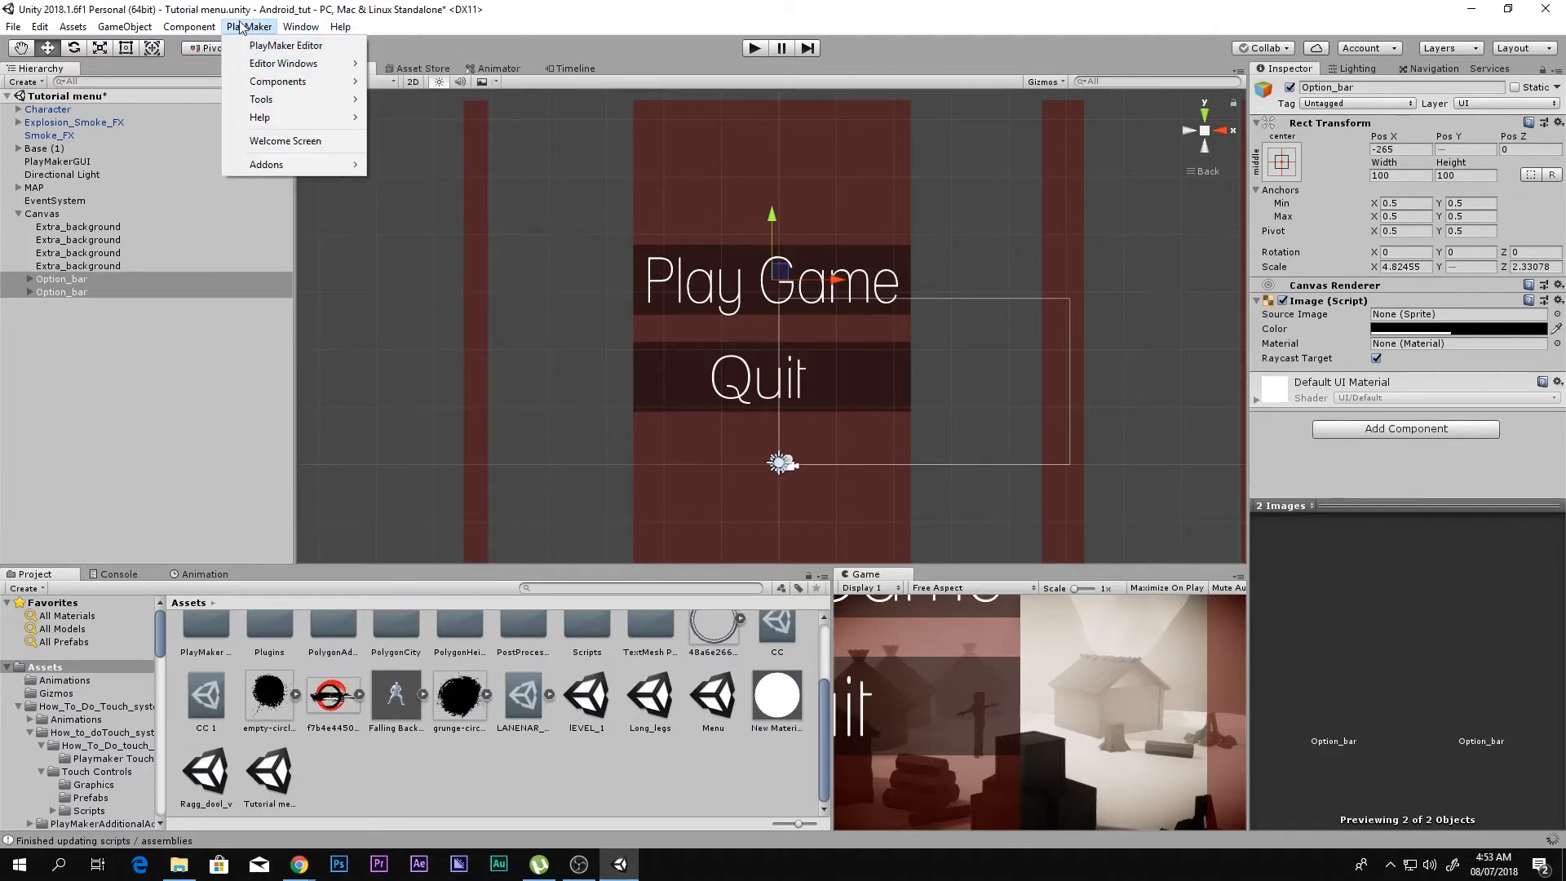
mouse_move(285, 165)
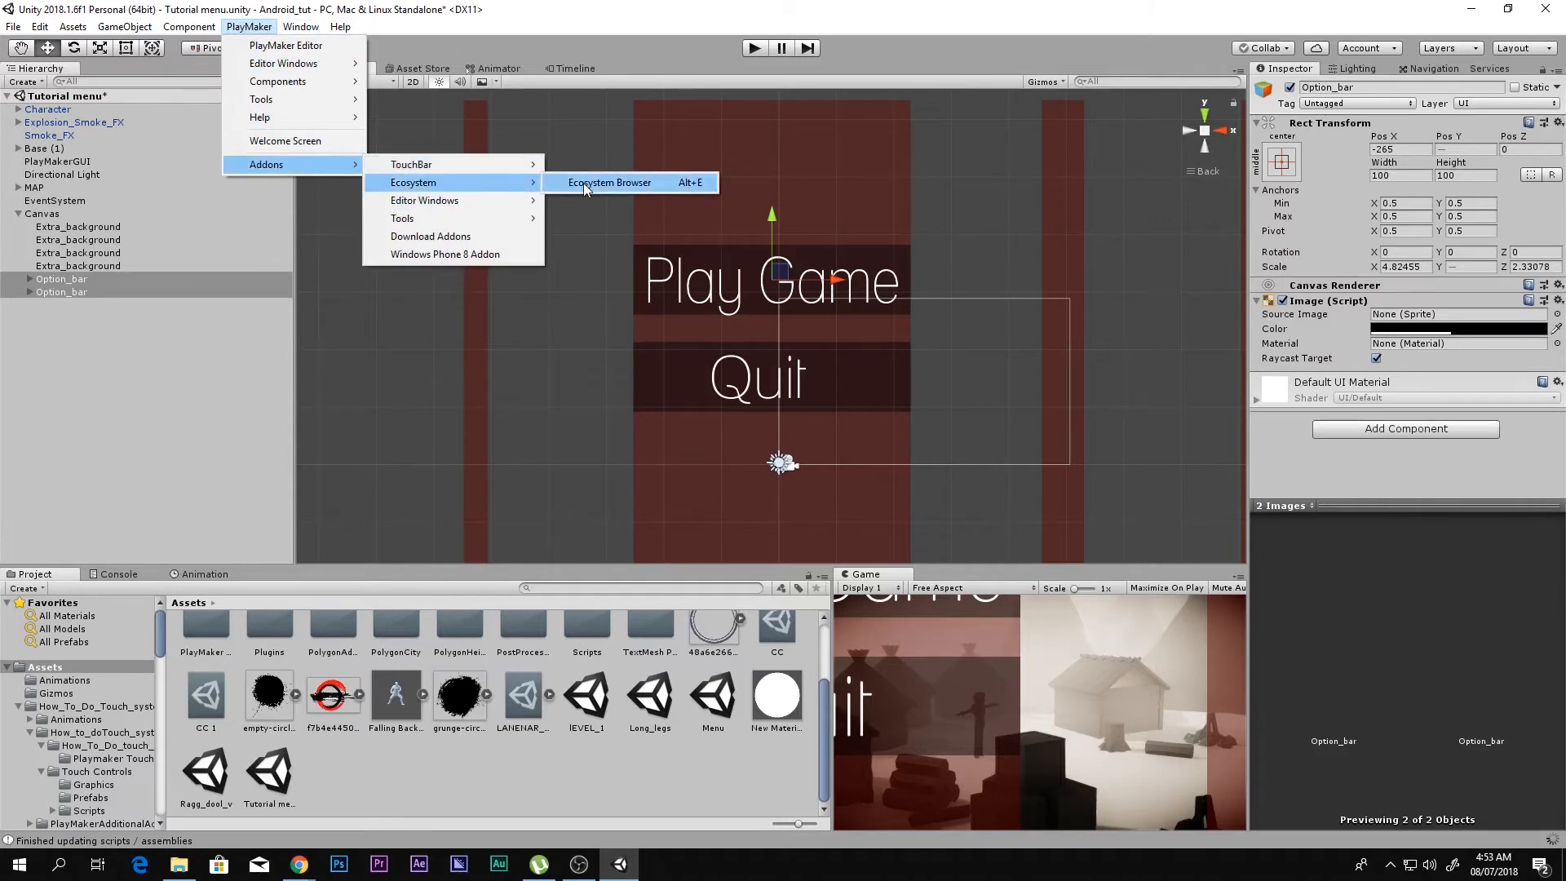
left_click(584, 183)
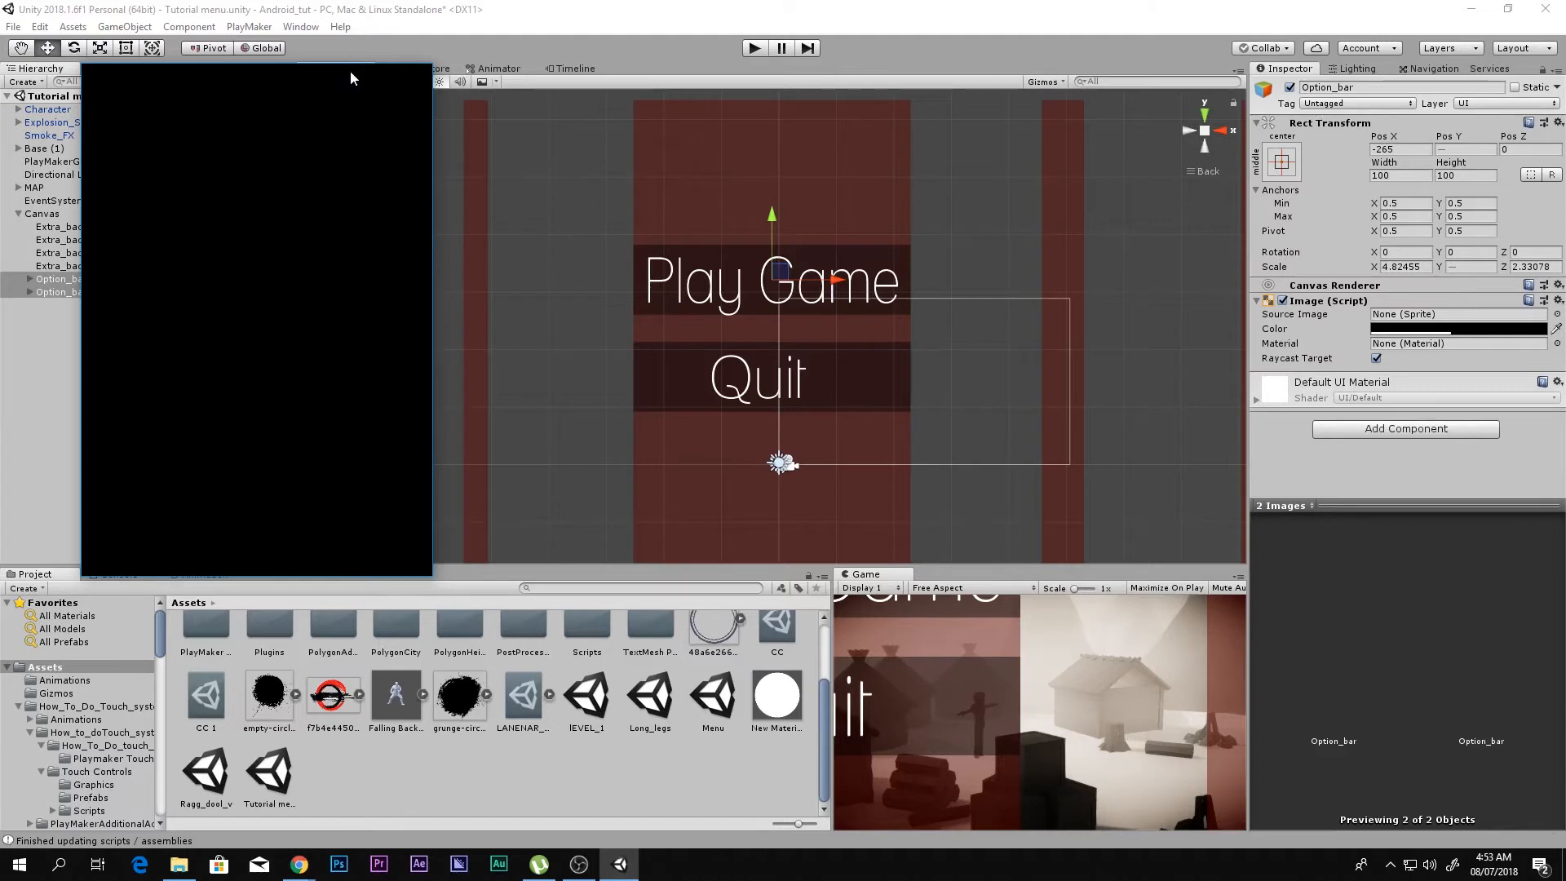
left_click_drag(344, 72, 675, 42)
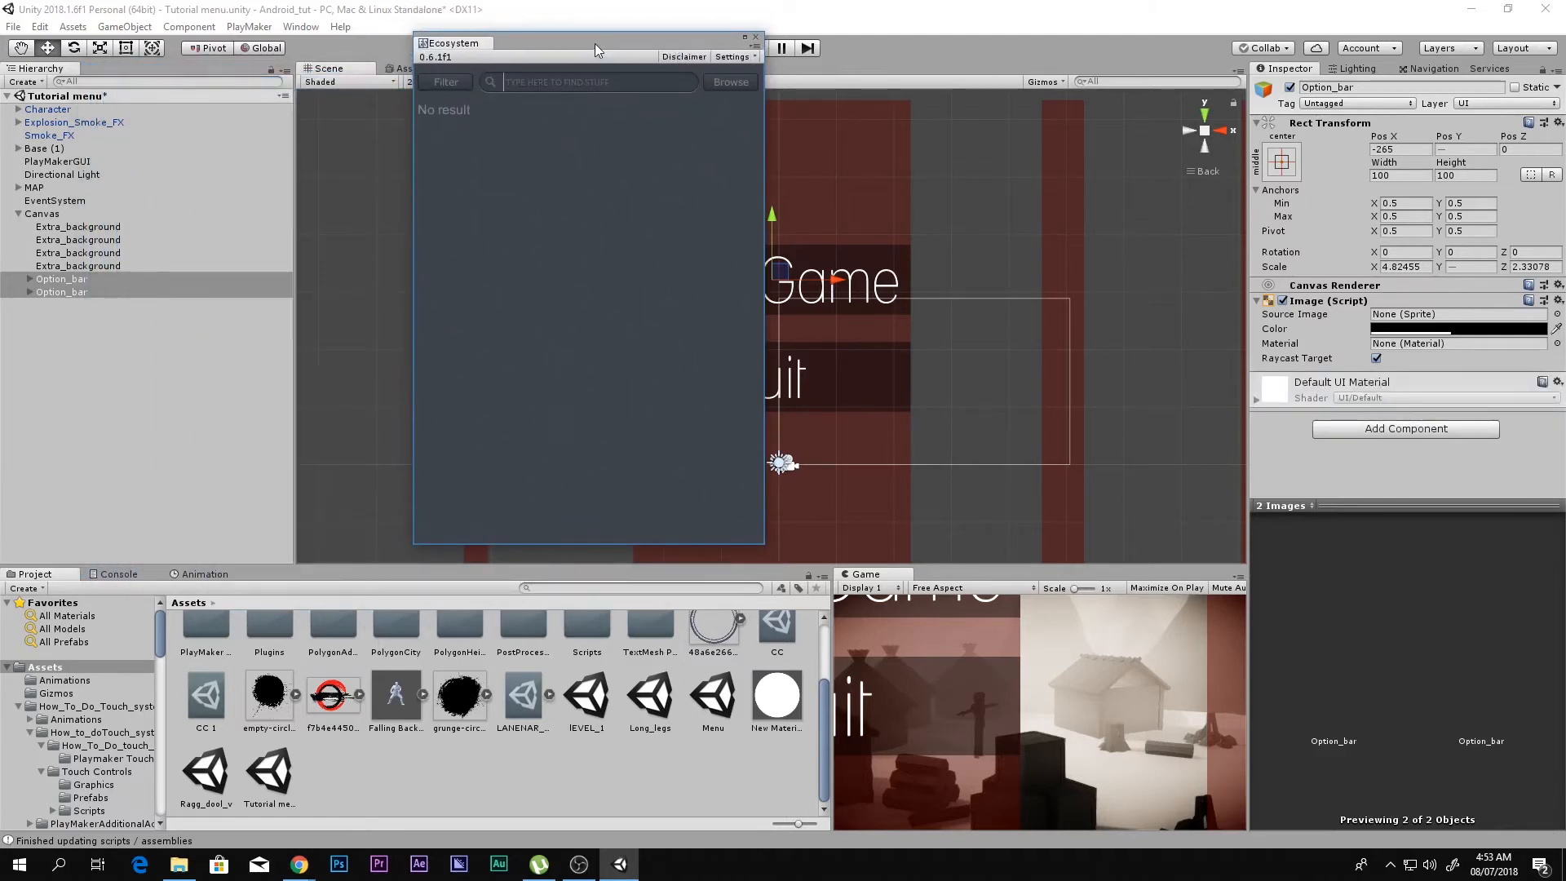
Step: Search the Ecosystem Browser for "U gui proxy", look over the results, and close the browser window
type("U gui proxy")
key("Return")
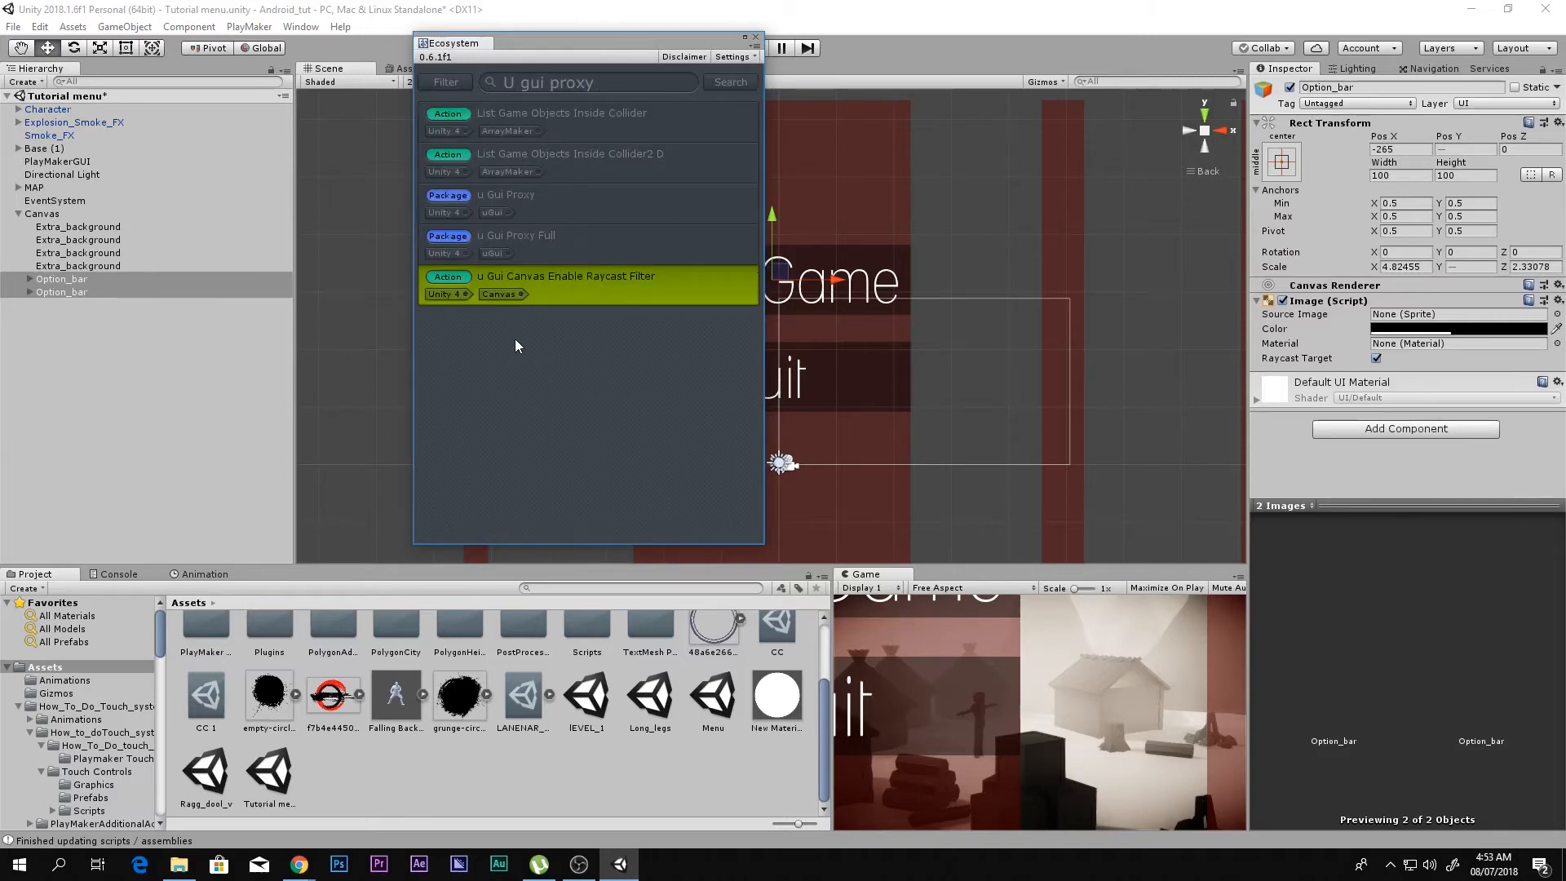
mouse_move(569, 289)
left_click(756, 37)
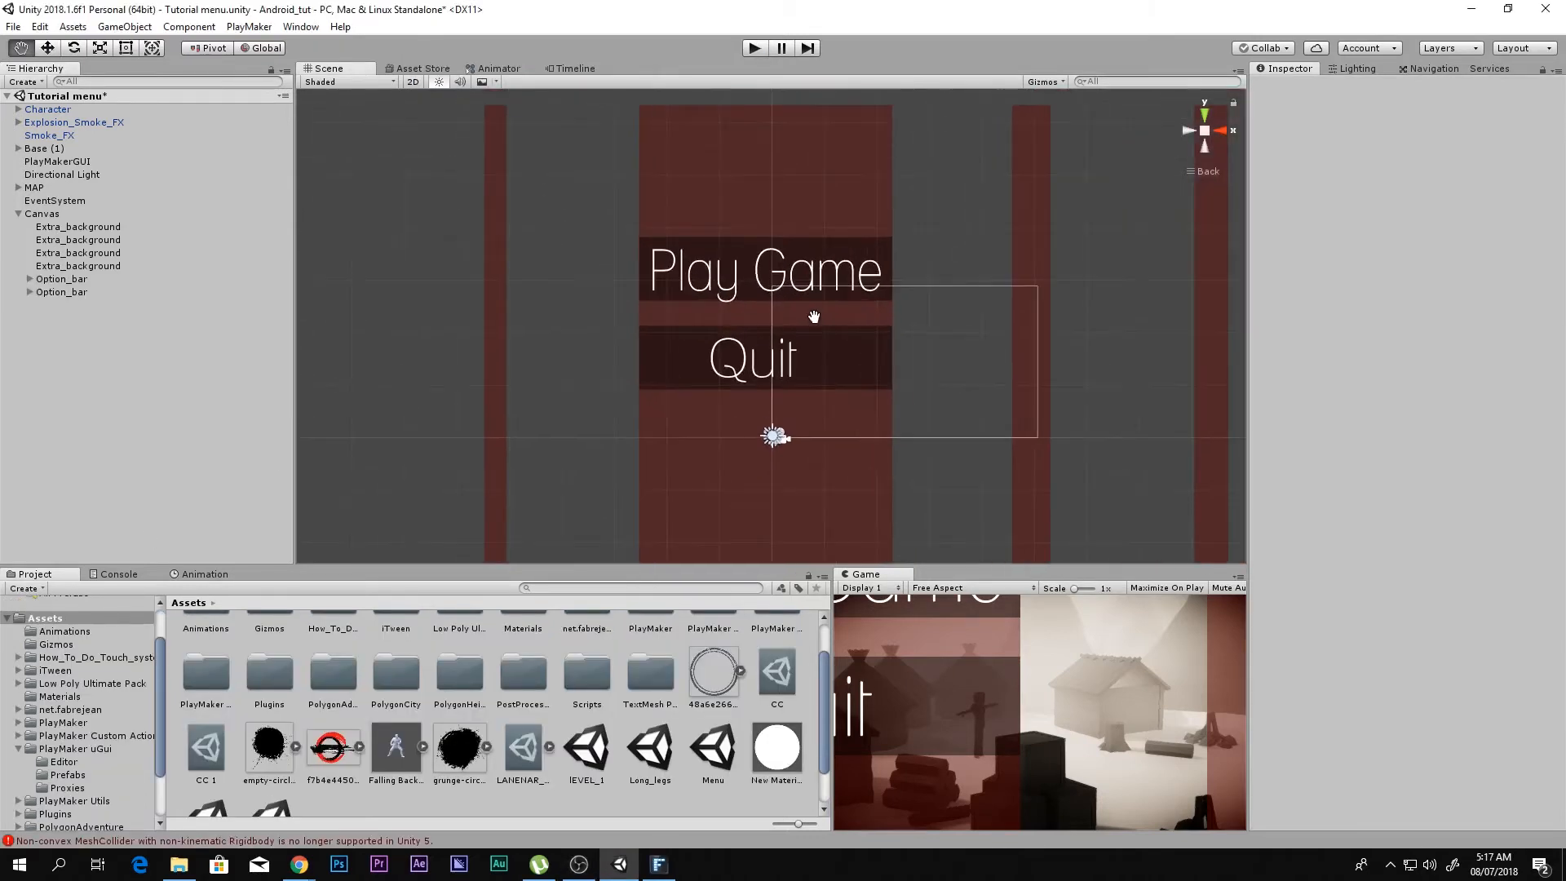
Step: Open the Prefabs folder inside PlayMaker uGui and add the Playmaker UGui prefab to the scene hierarchy
scroll(814, 315, "up", 1)
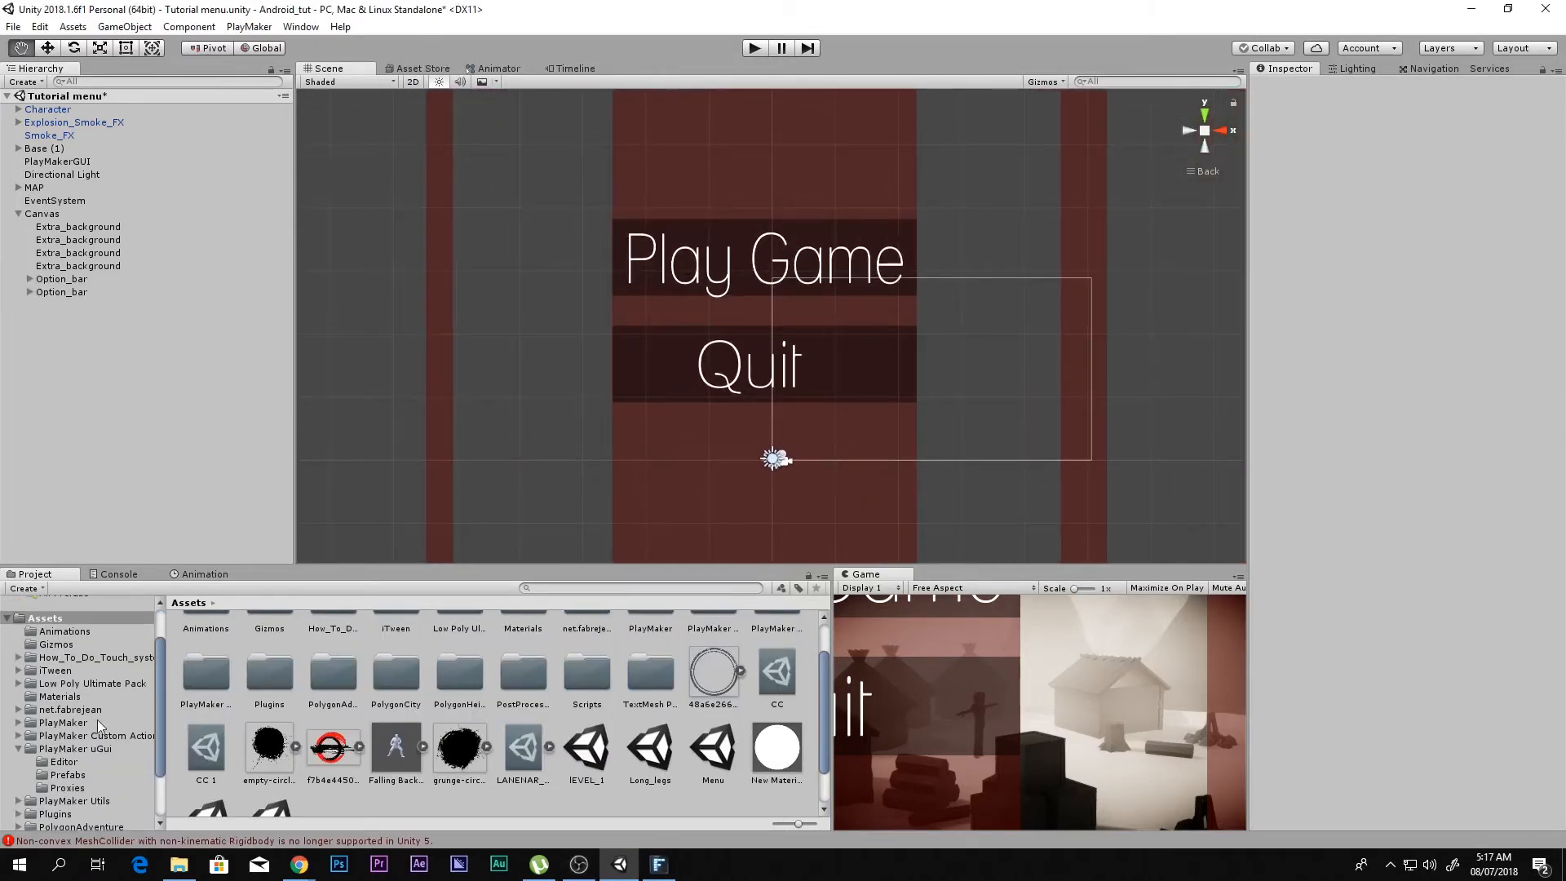
left_click(13, 748)
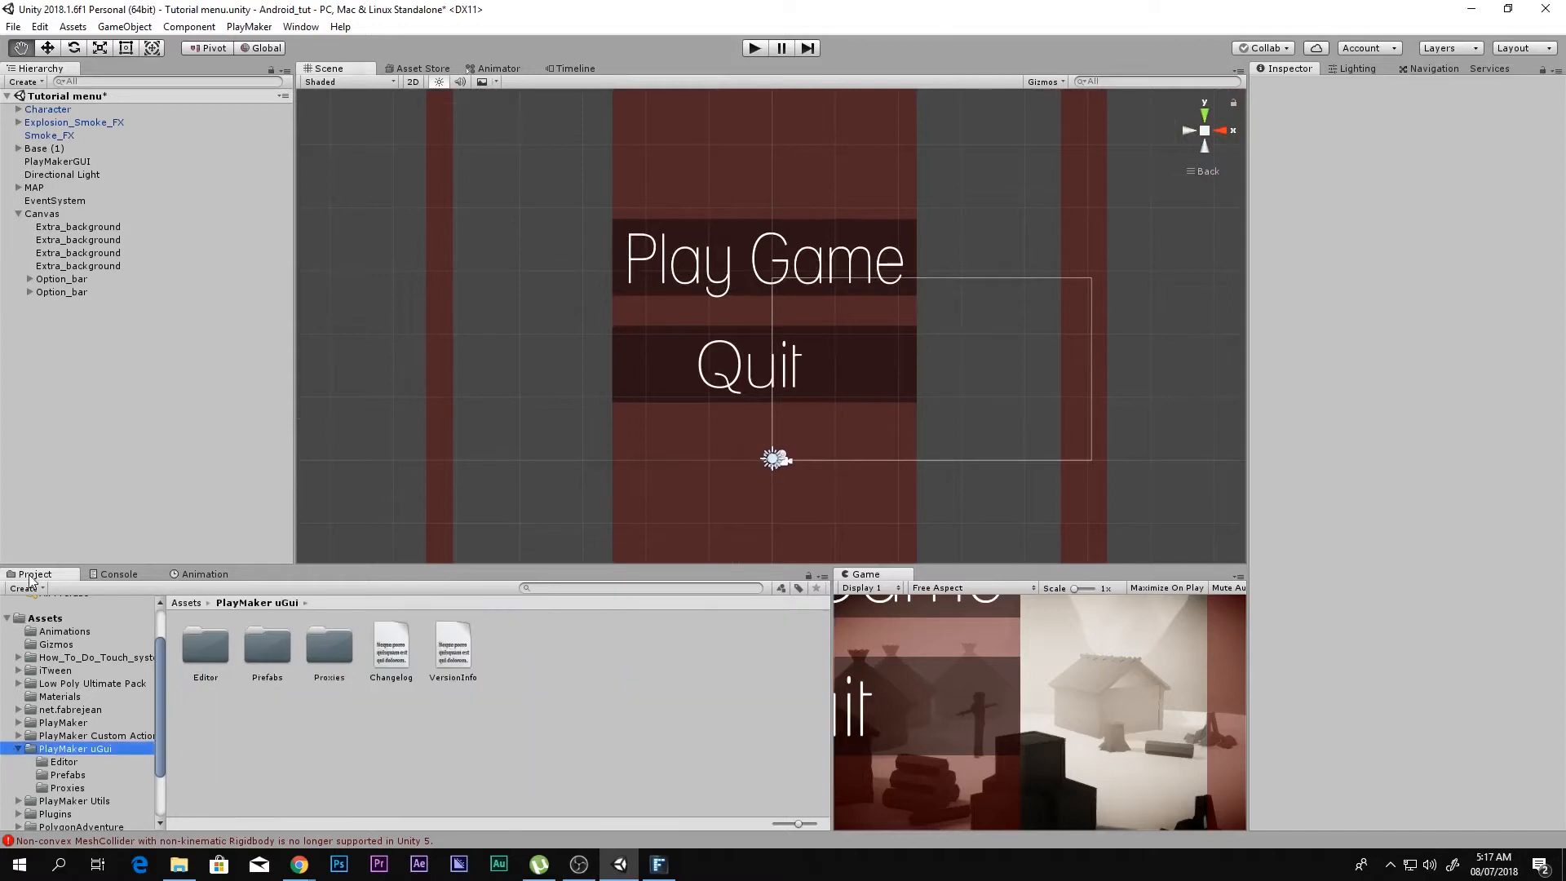
left_click(18, 749)
left_click(45, 618)
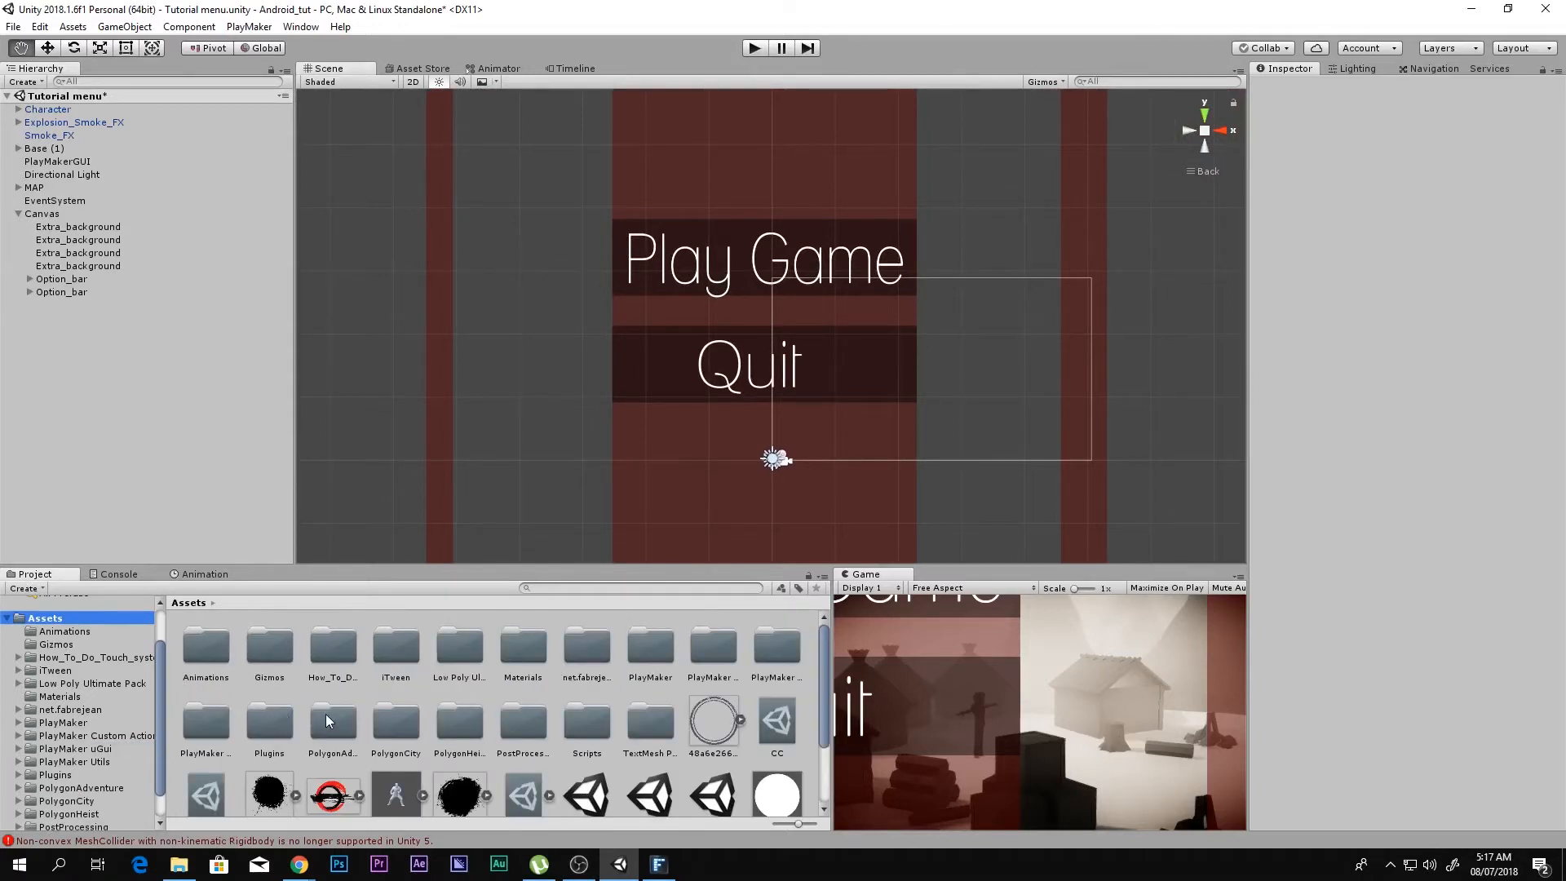
left_click(724, 649)
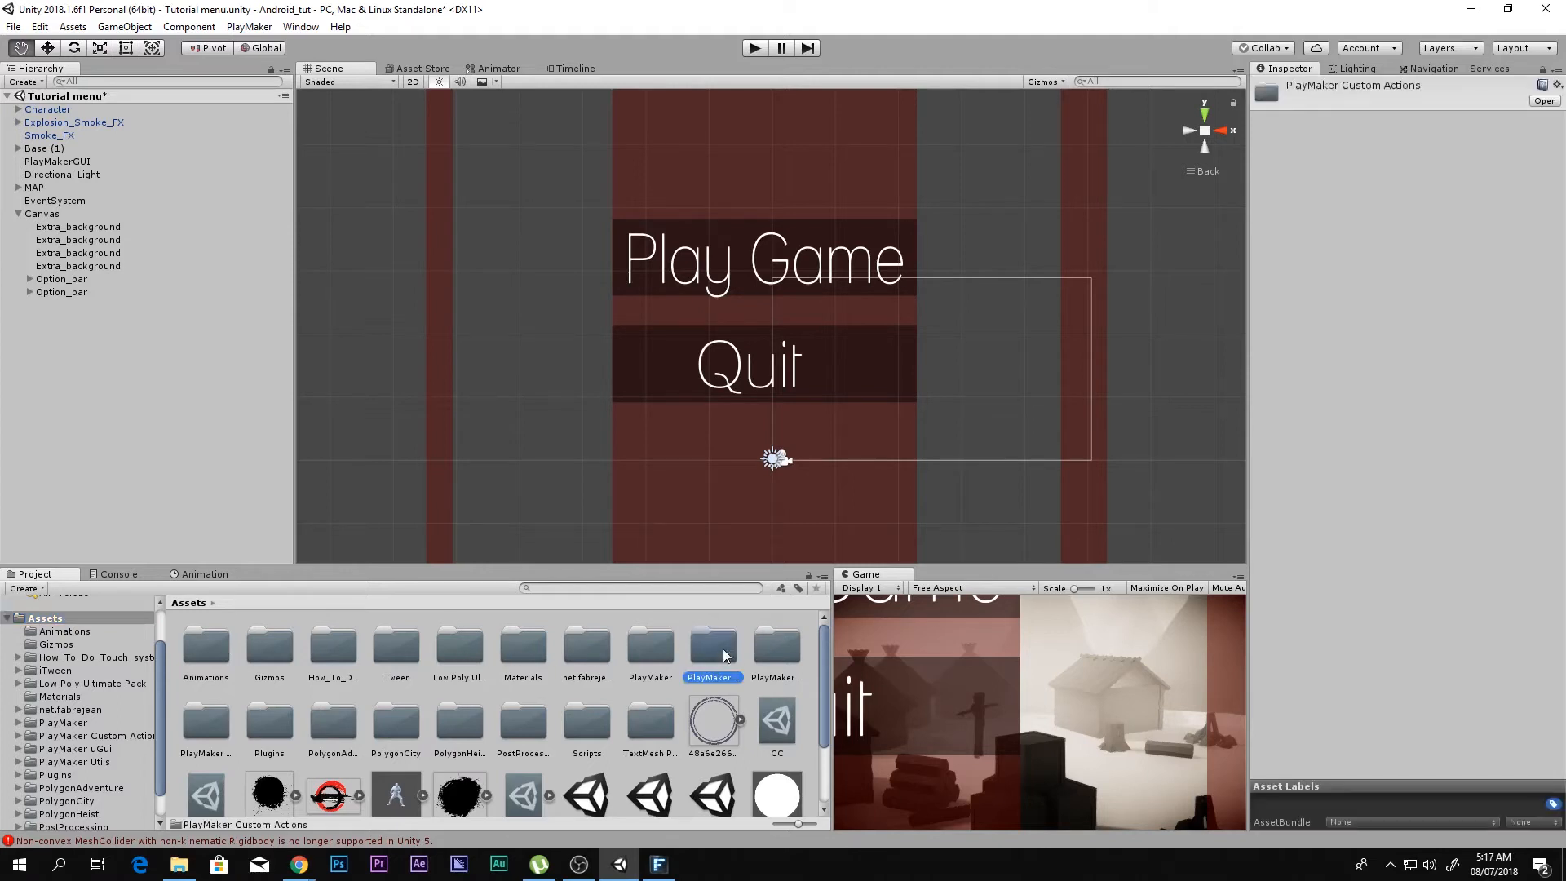
left_click(751, 649)
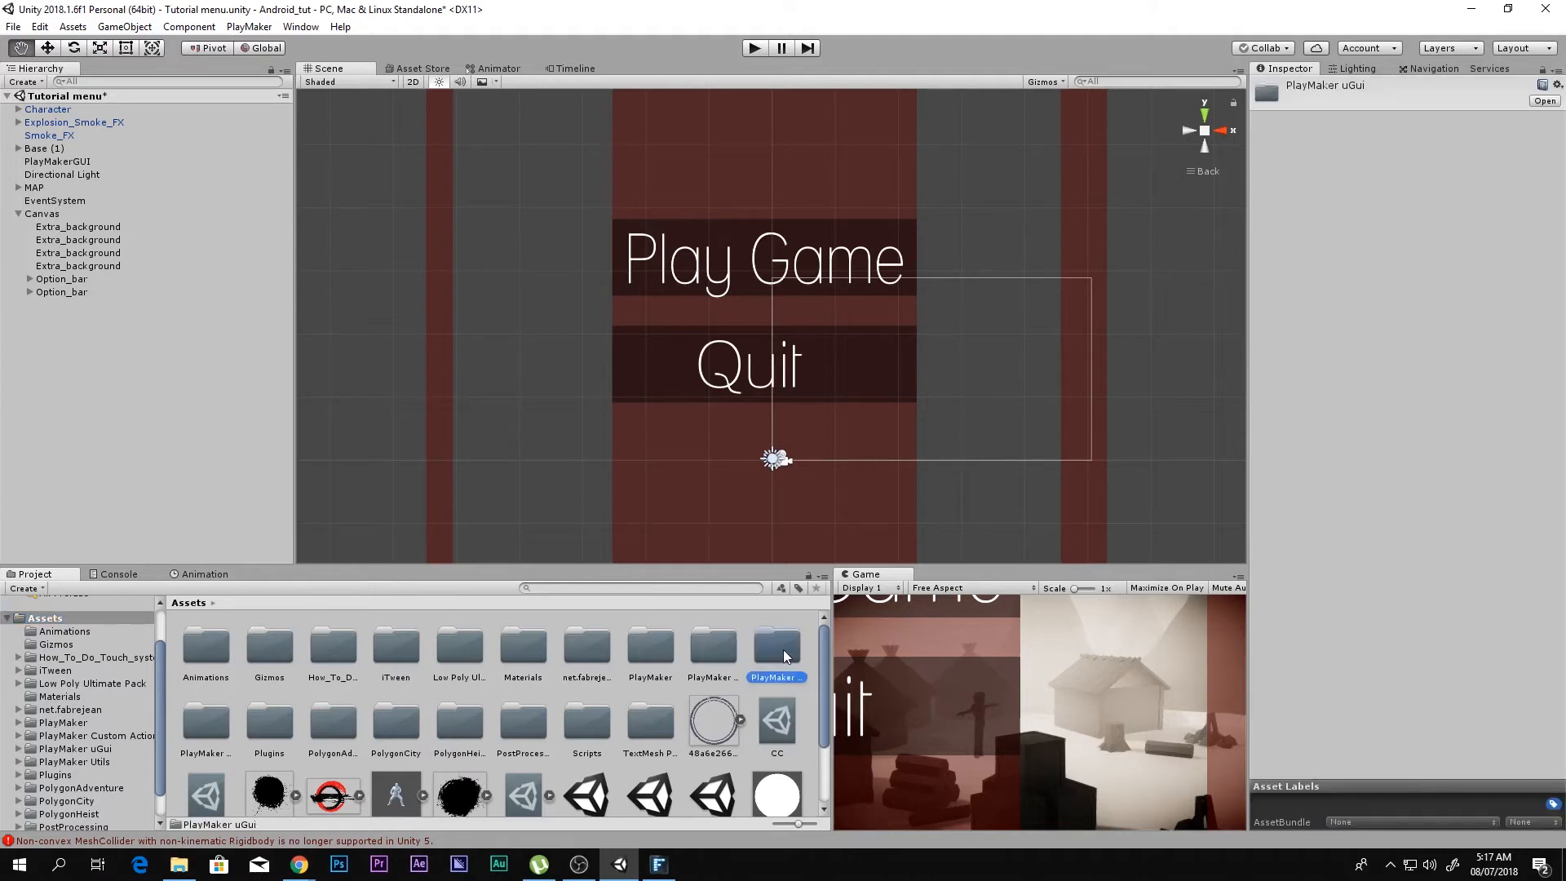
double_click(773, 644)
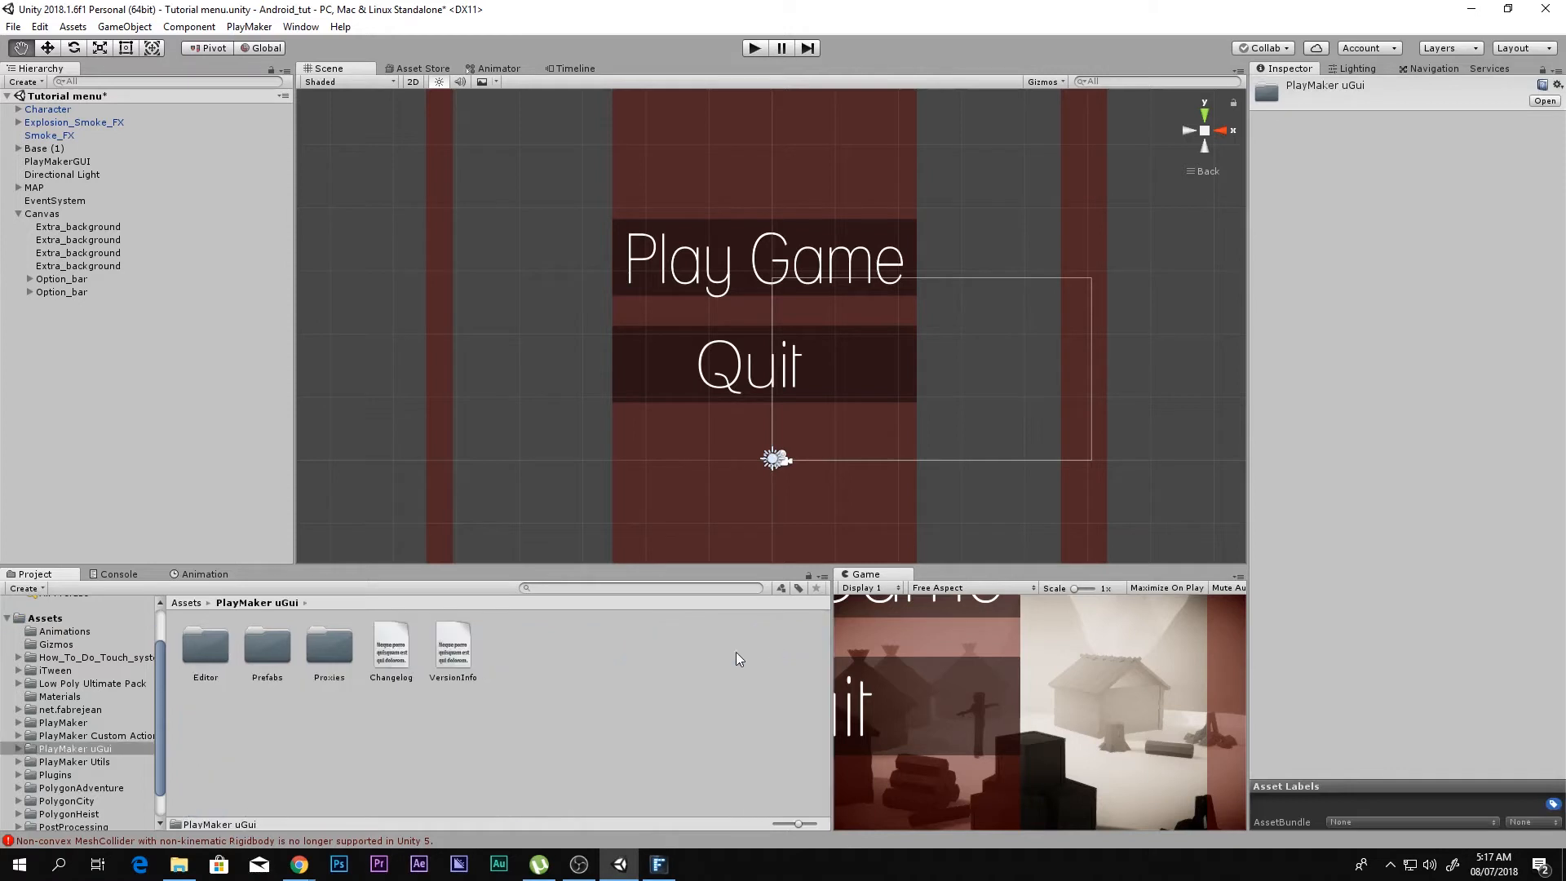
double_click(265, 648)
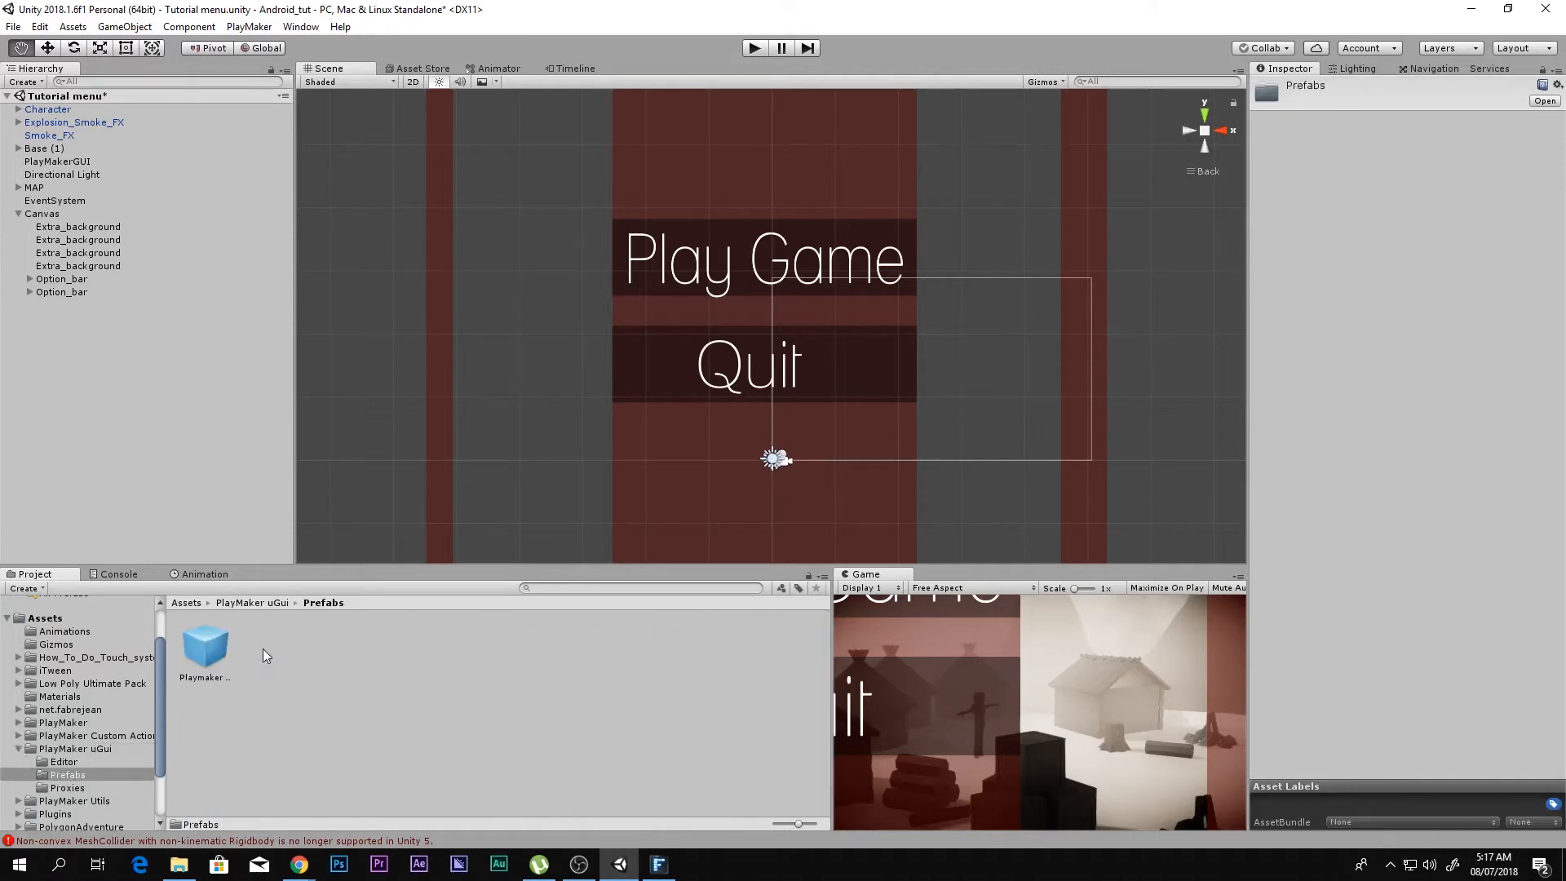
left_click(207, 646)
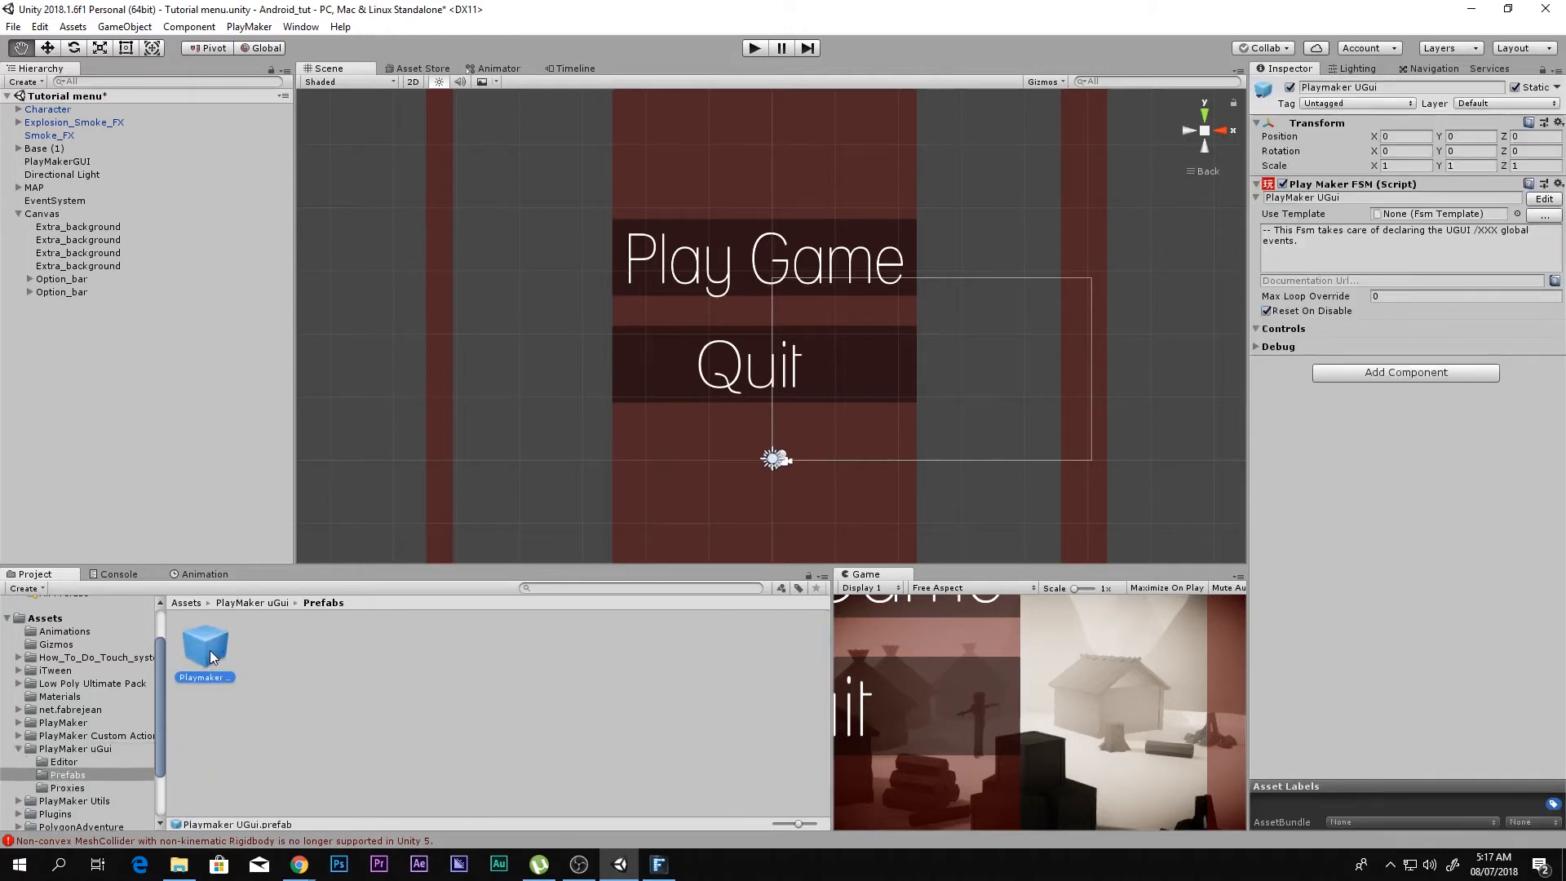
left_click_drag(208, 649, 75, 433)
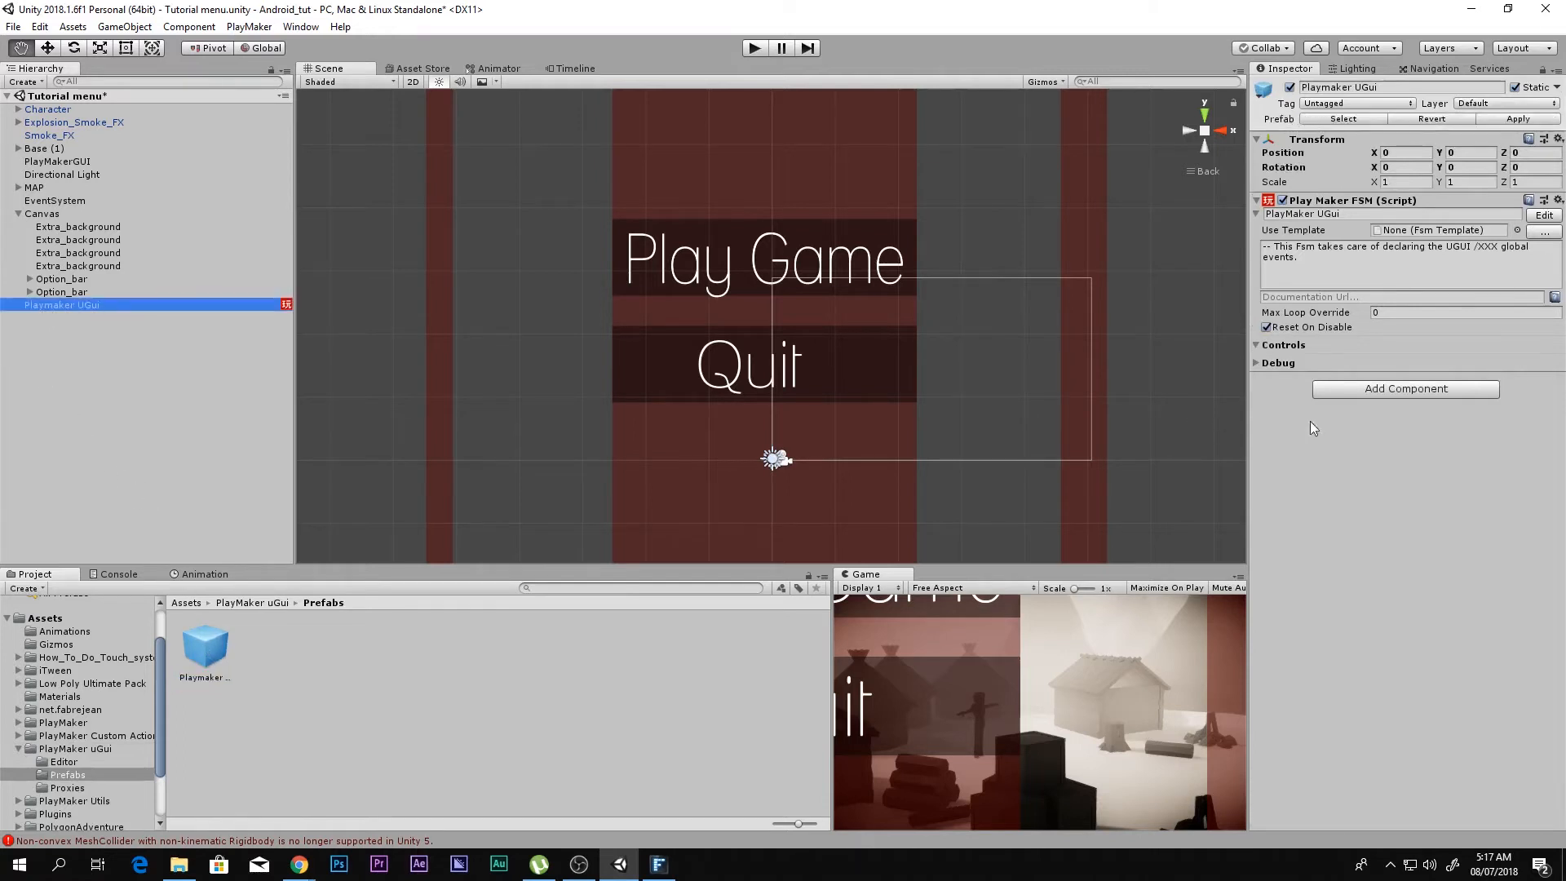
Step: Add the Play Maker U Gui Scene Proxy component to the Playmaker UGui object
left_click(1386, 391)
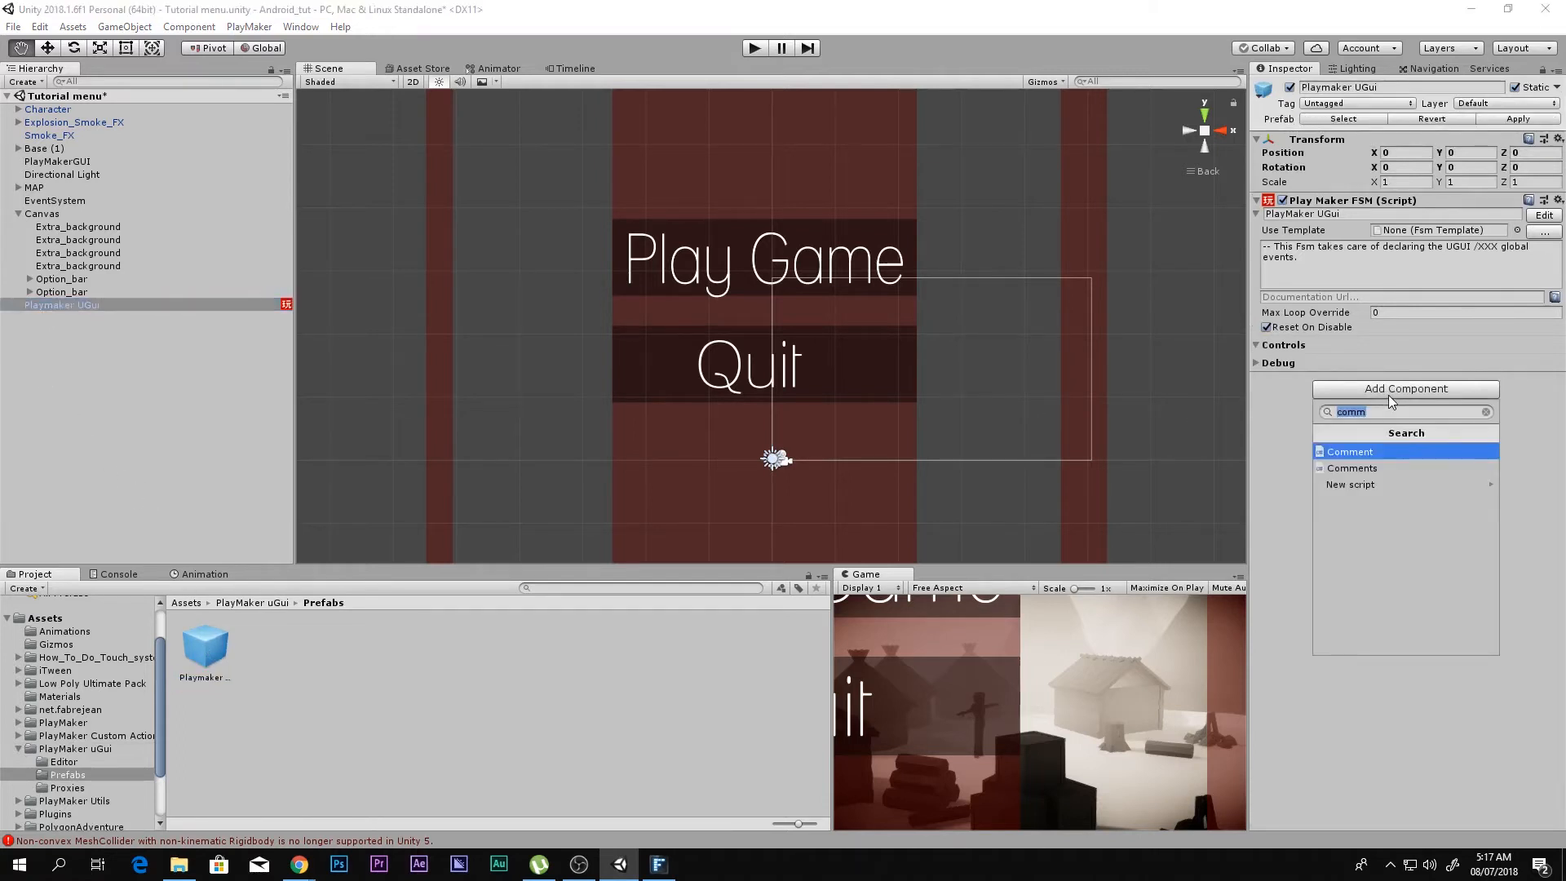
key("BackSpace")
type("u")
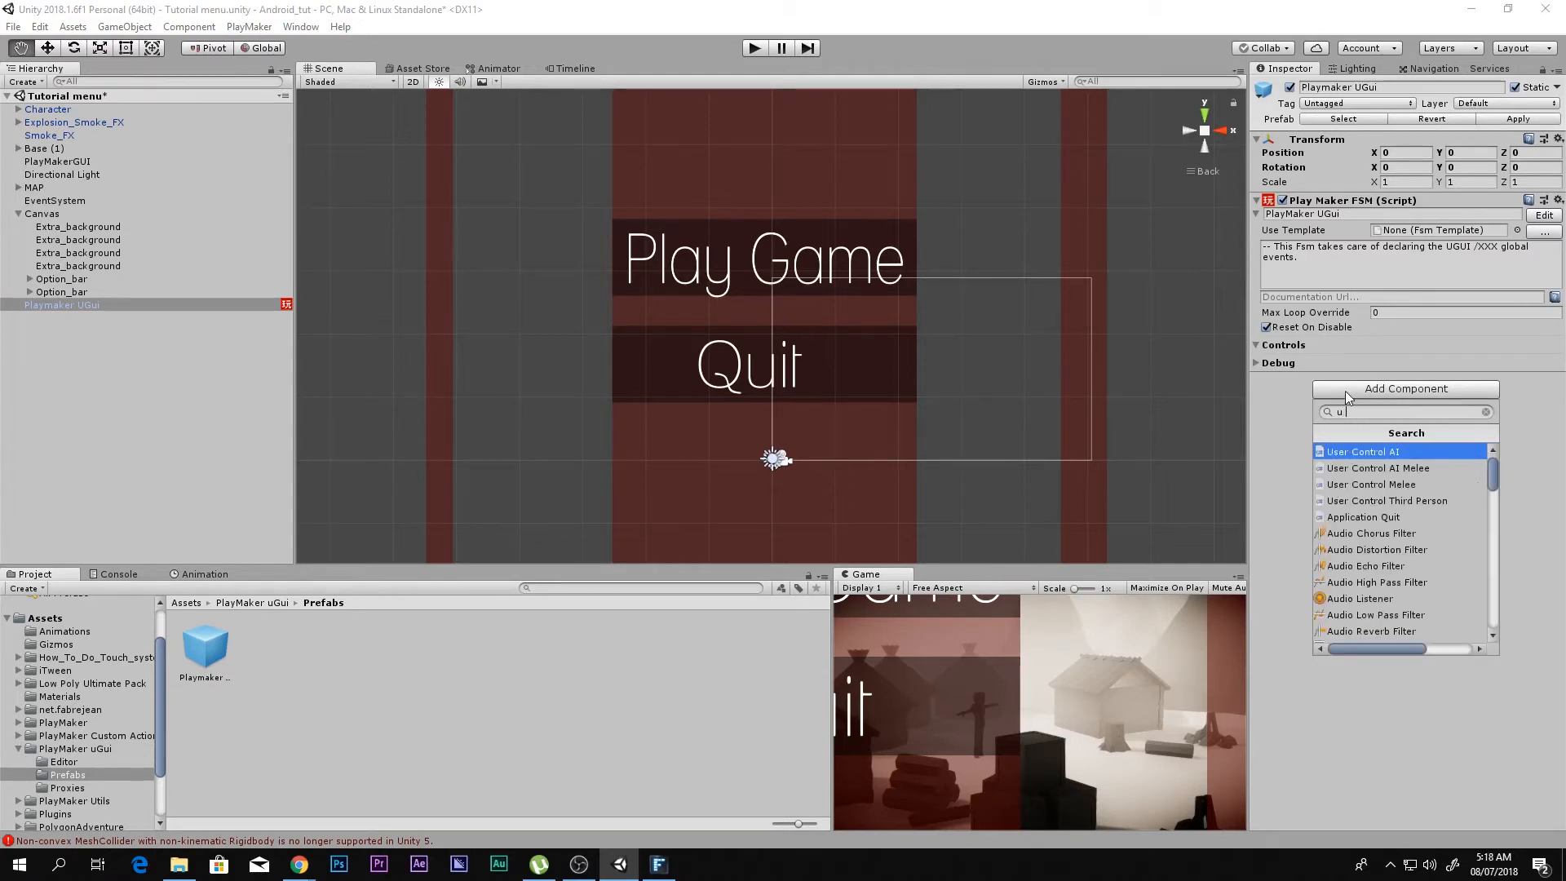
type(" gui sc")
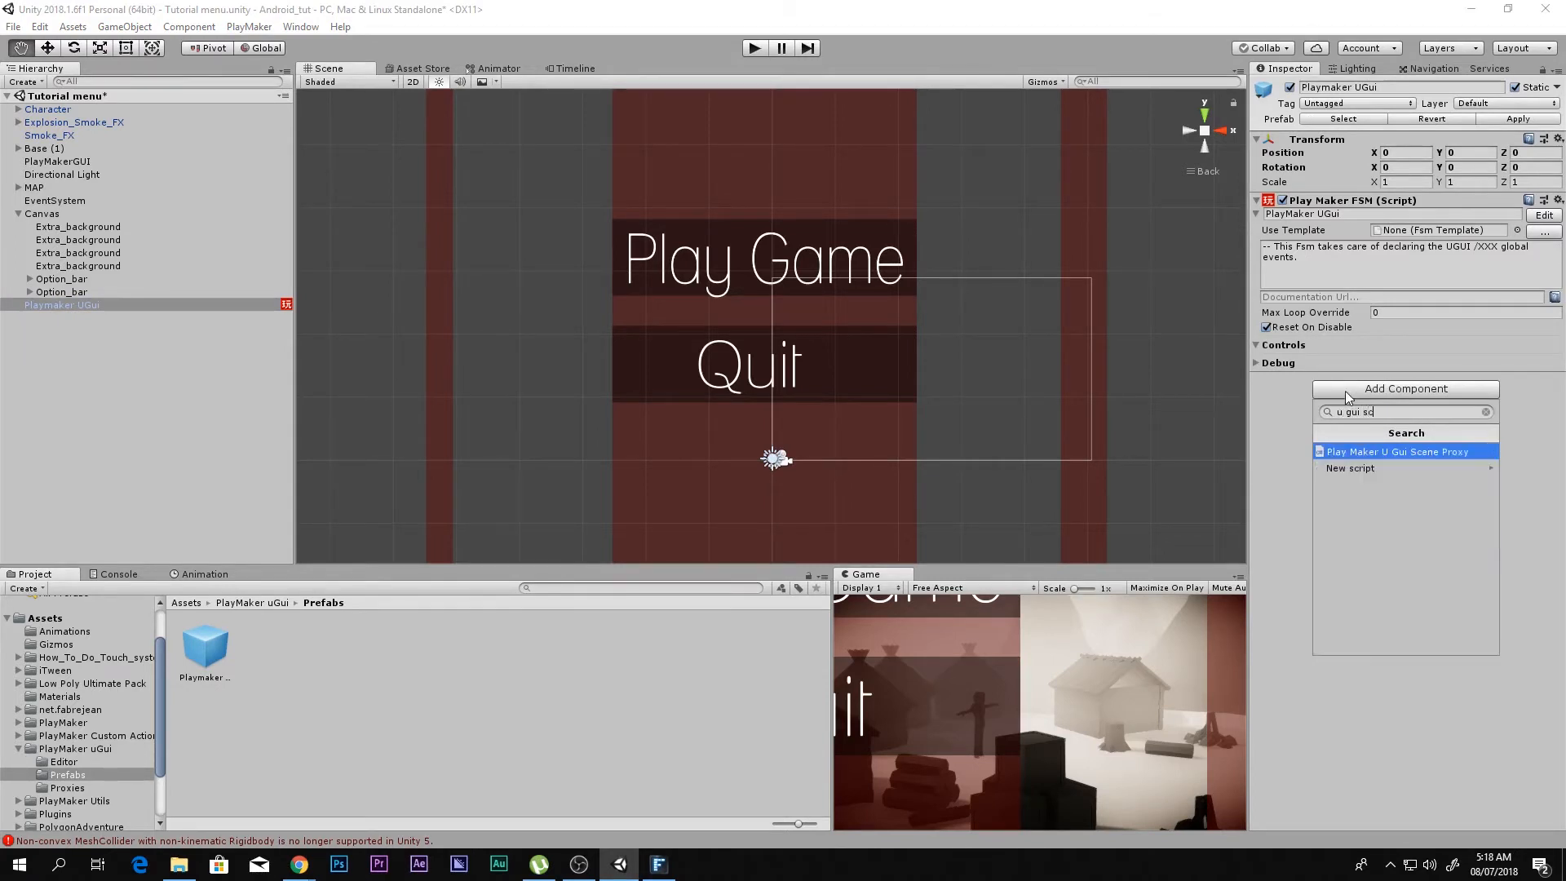
key("Return")
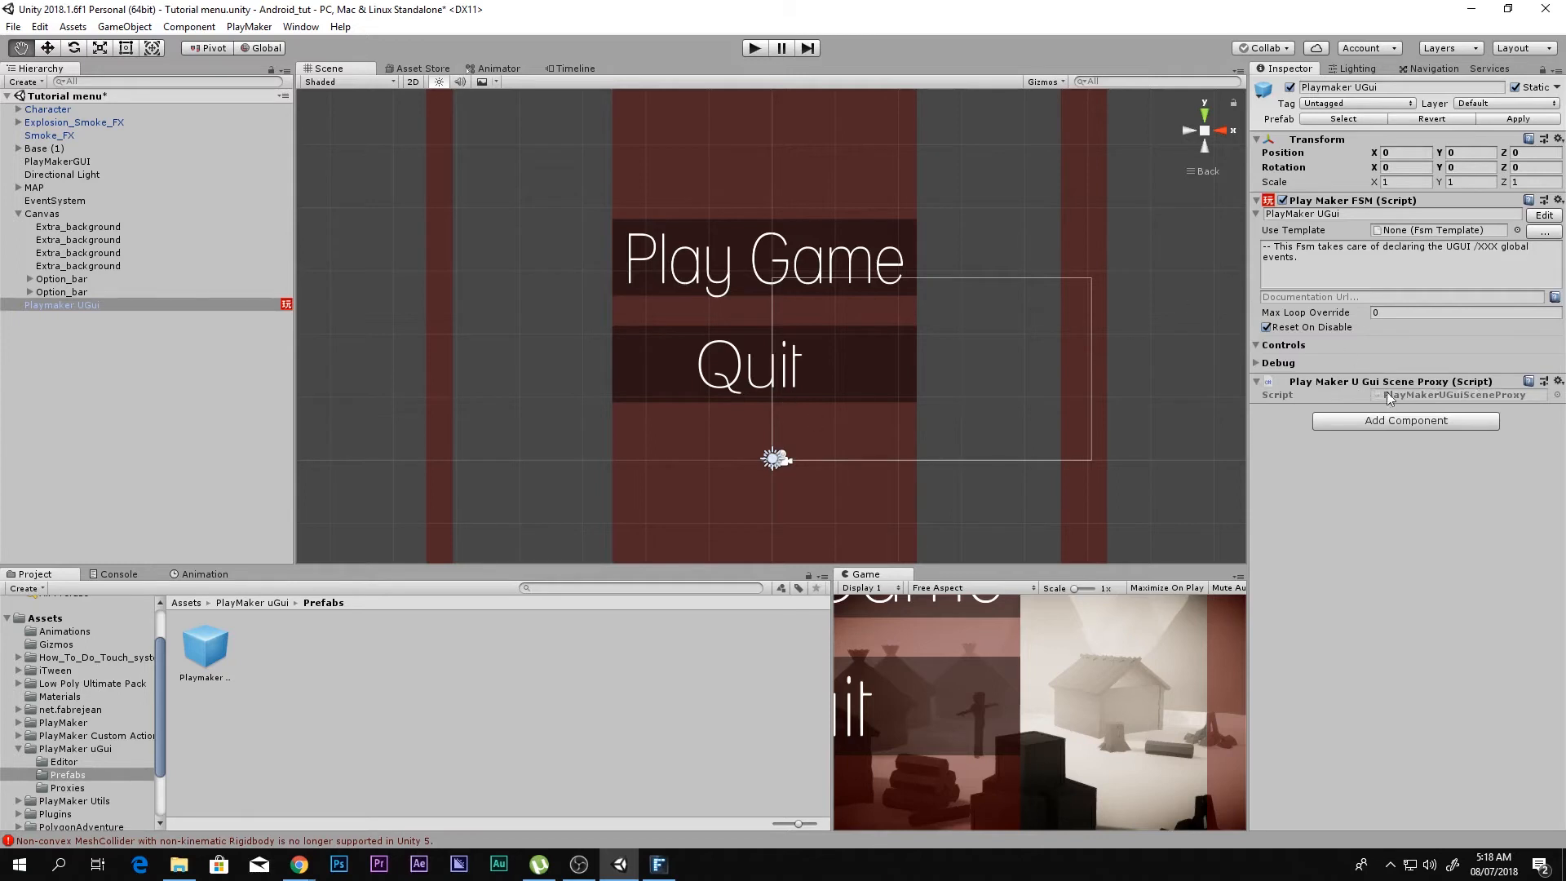
Step: Expand both Option_bar objects in the hierarchy and select the Play_game button
left_click(30, 278)
left_click(31, 305)
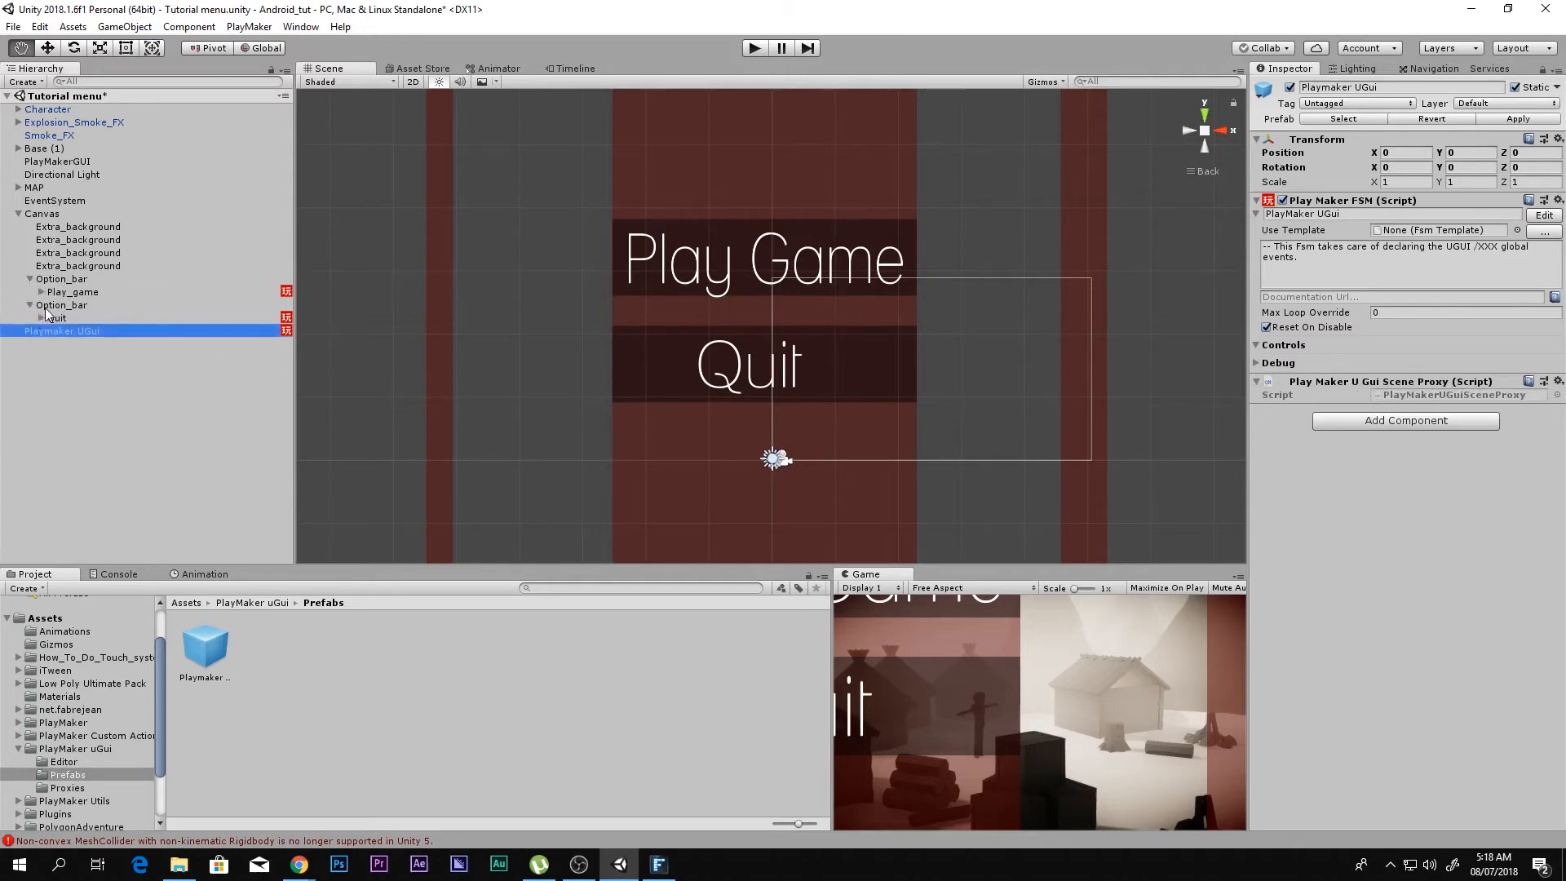
left_click(72, 305)
left_click(72, 292)
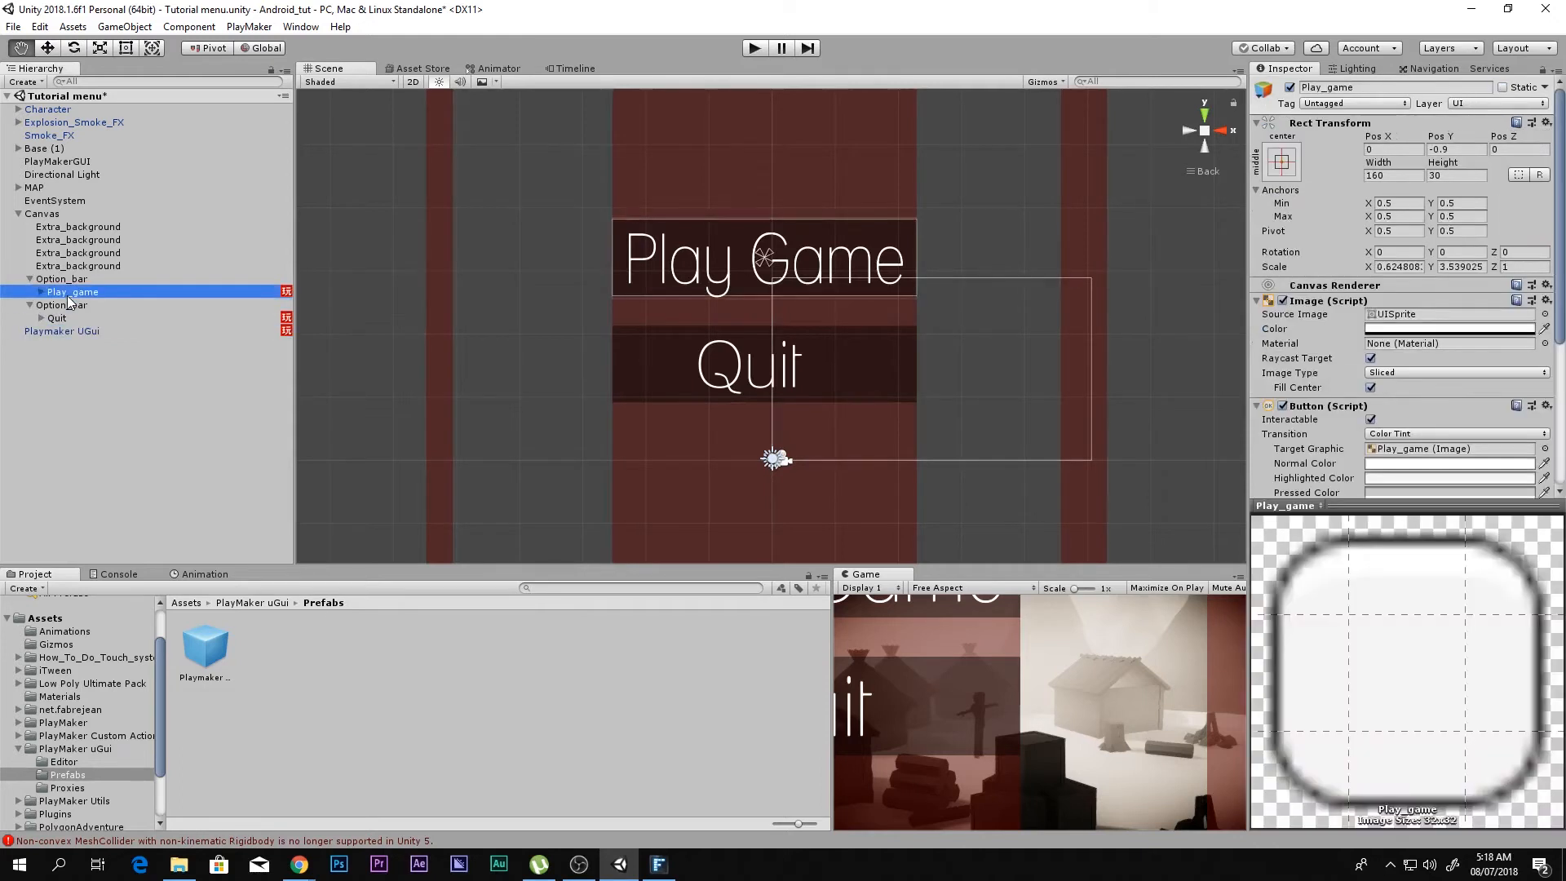
Step: Try moving the Play_game and Quit buttons in the scene, undoing each move
key("w")
left_click_drag(772, 252, 737, 265)
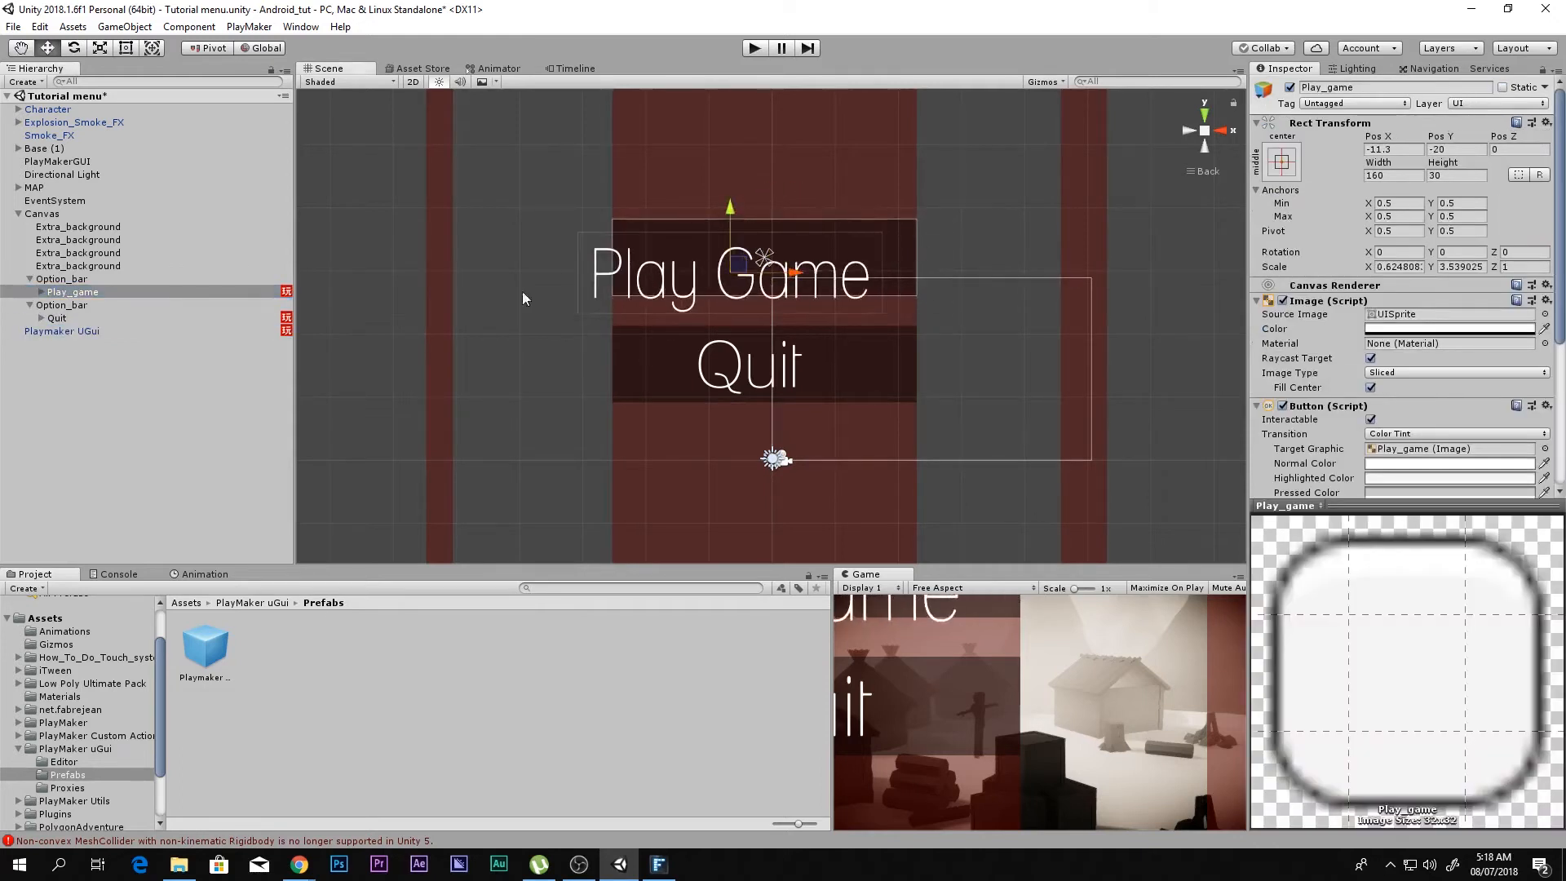
key("ctrl+z")
left_click(76, 316)
mouse_move(772, 356)
left_mouse_down()
mouse_move(828, 362)
mouse_move(785, 363)
left_mouse_up()
key("ctrl+z")
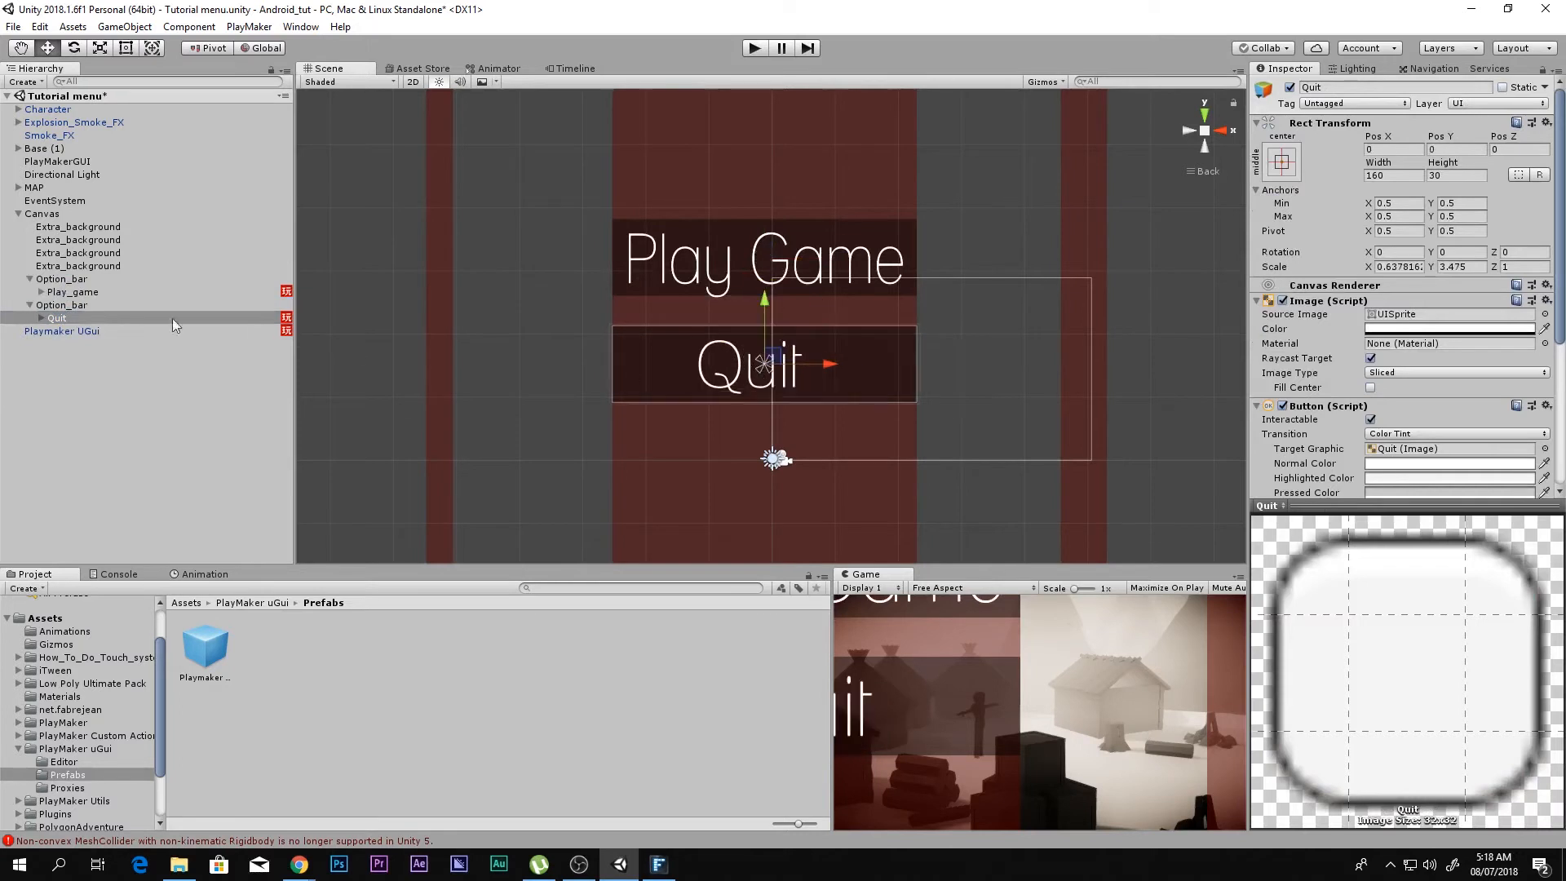
Step: Add the Play Maker U Gui Component Proxy component to the Play_game button
left_click(92, 294)
left_click(95, 301)
left_click(99, 292)
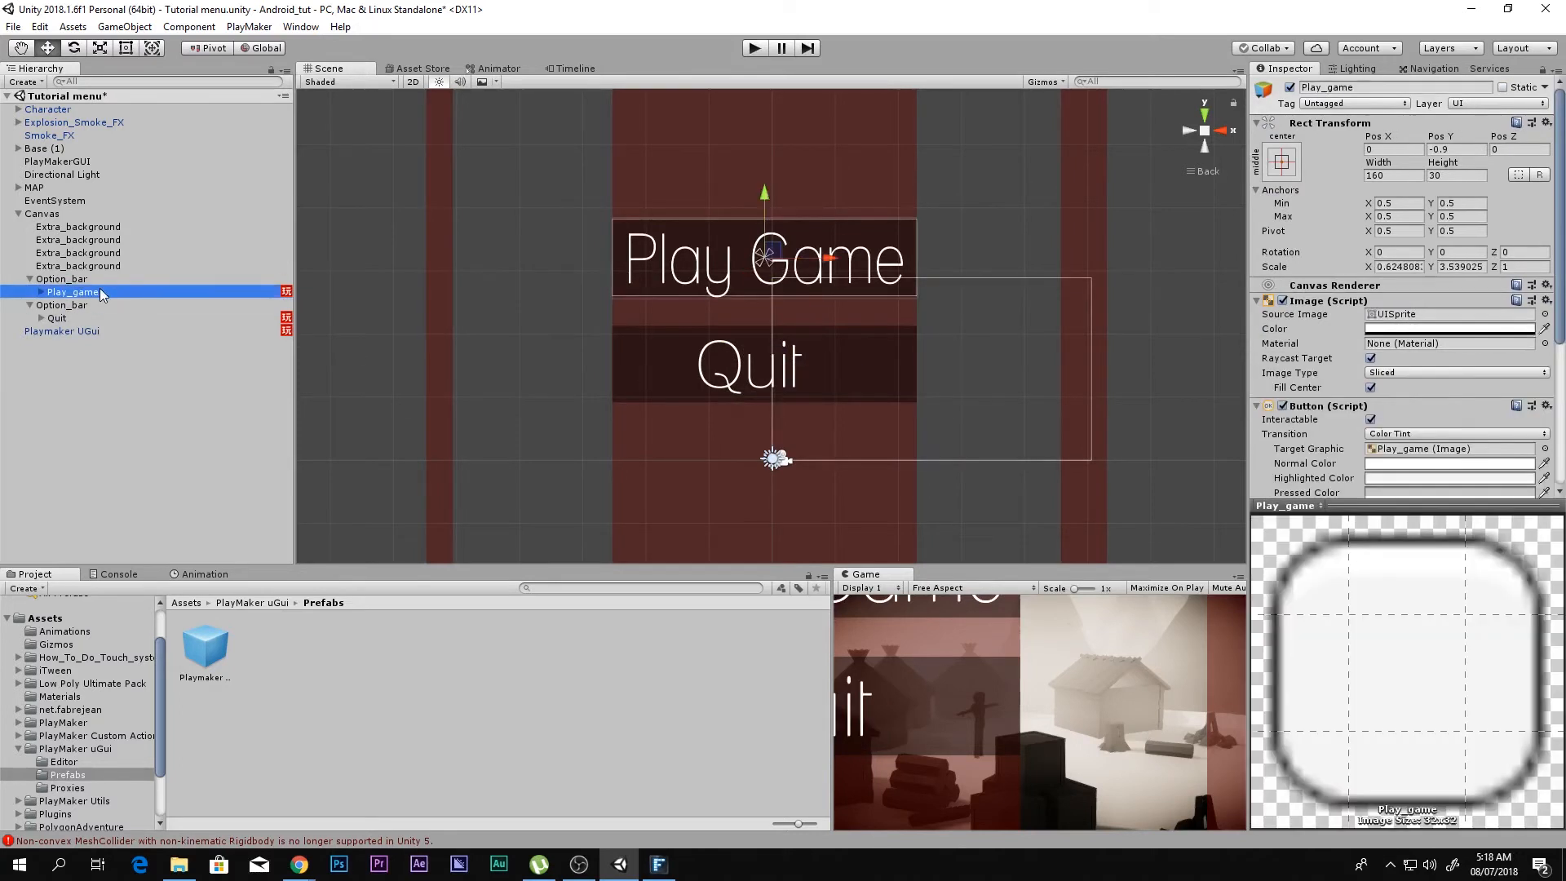
scroll(1481, 408, "down", 5)
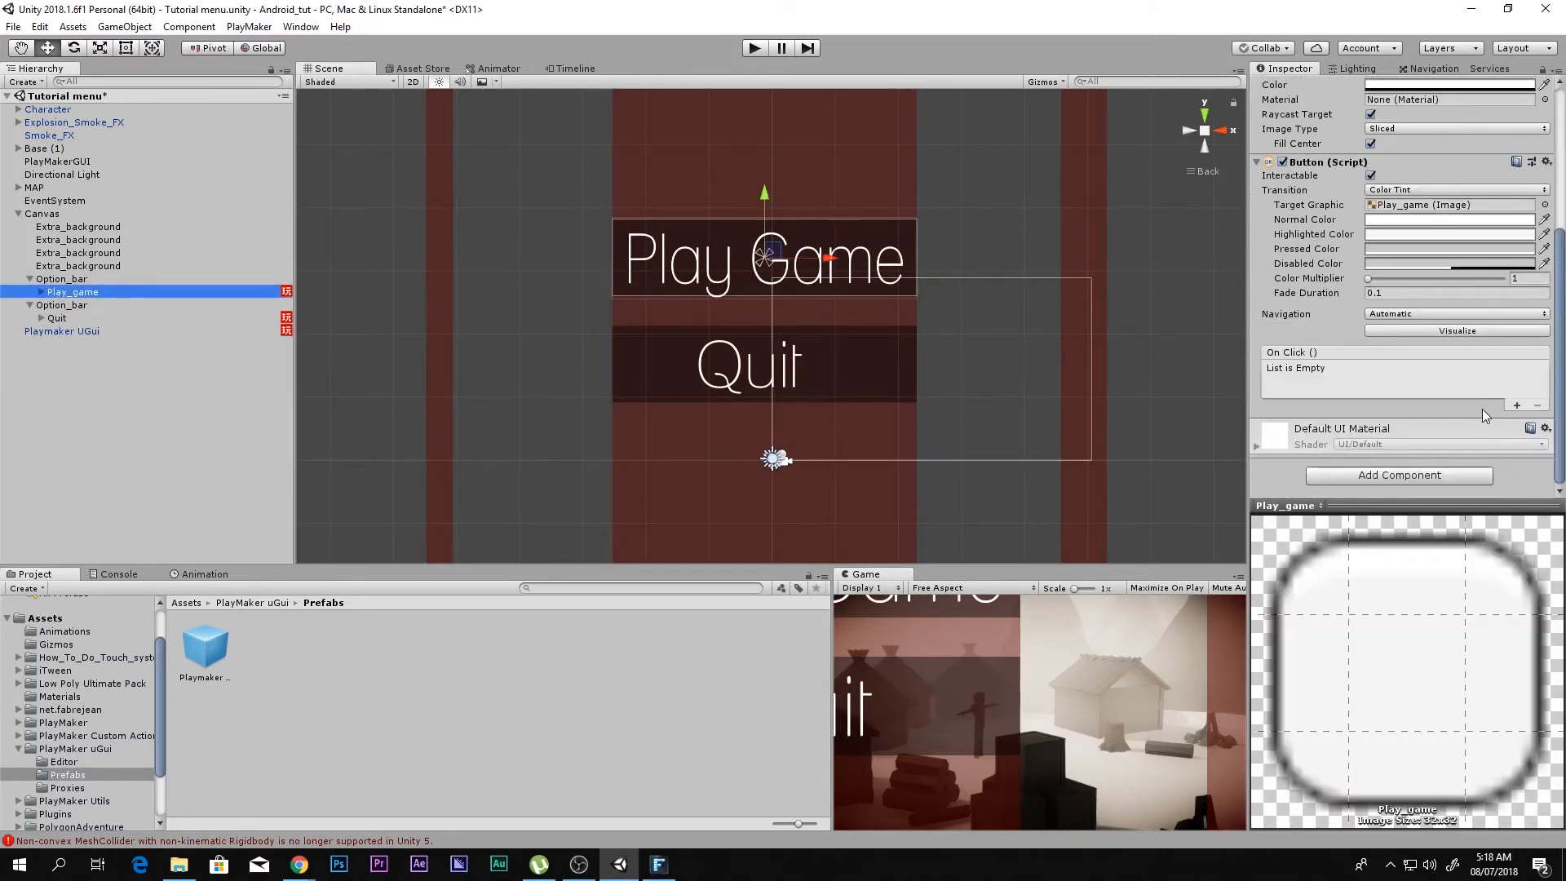
left_click(1400, 475)
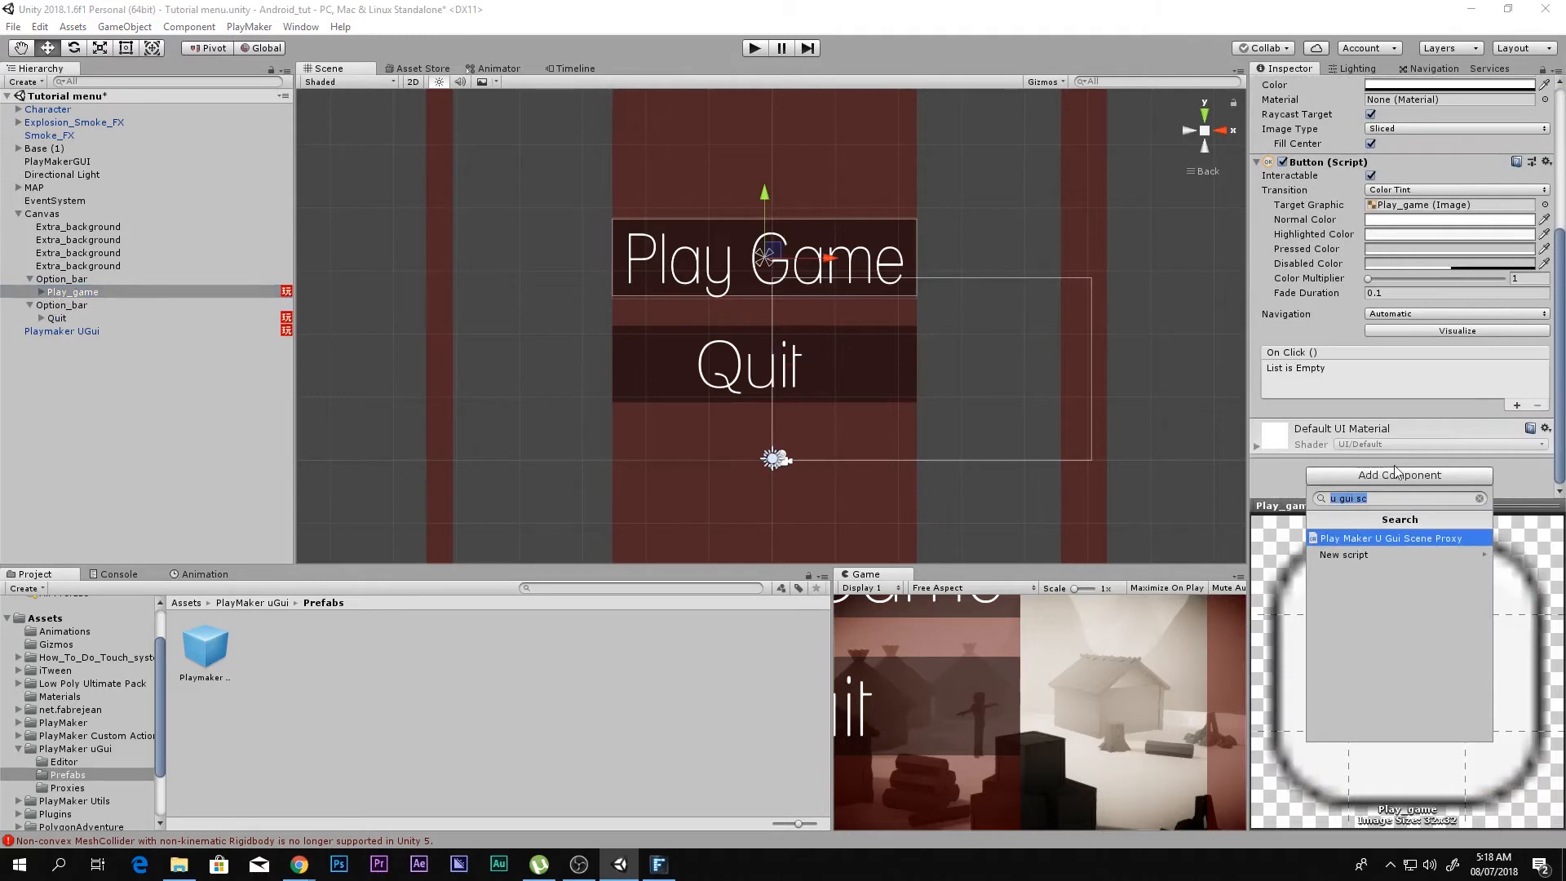
key("BackSpace")
type("u gui")
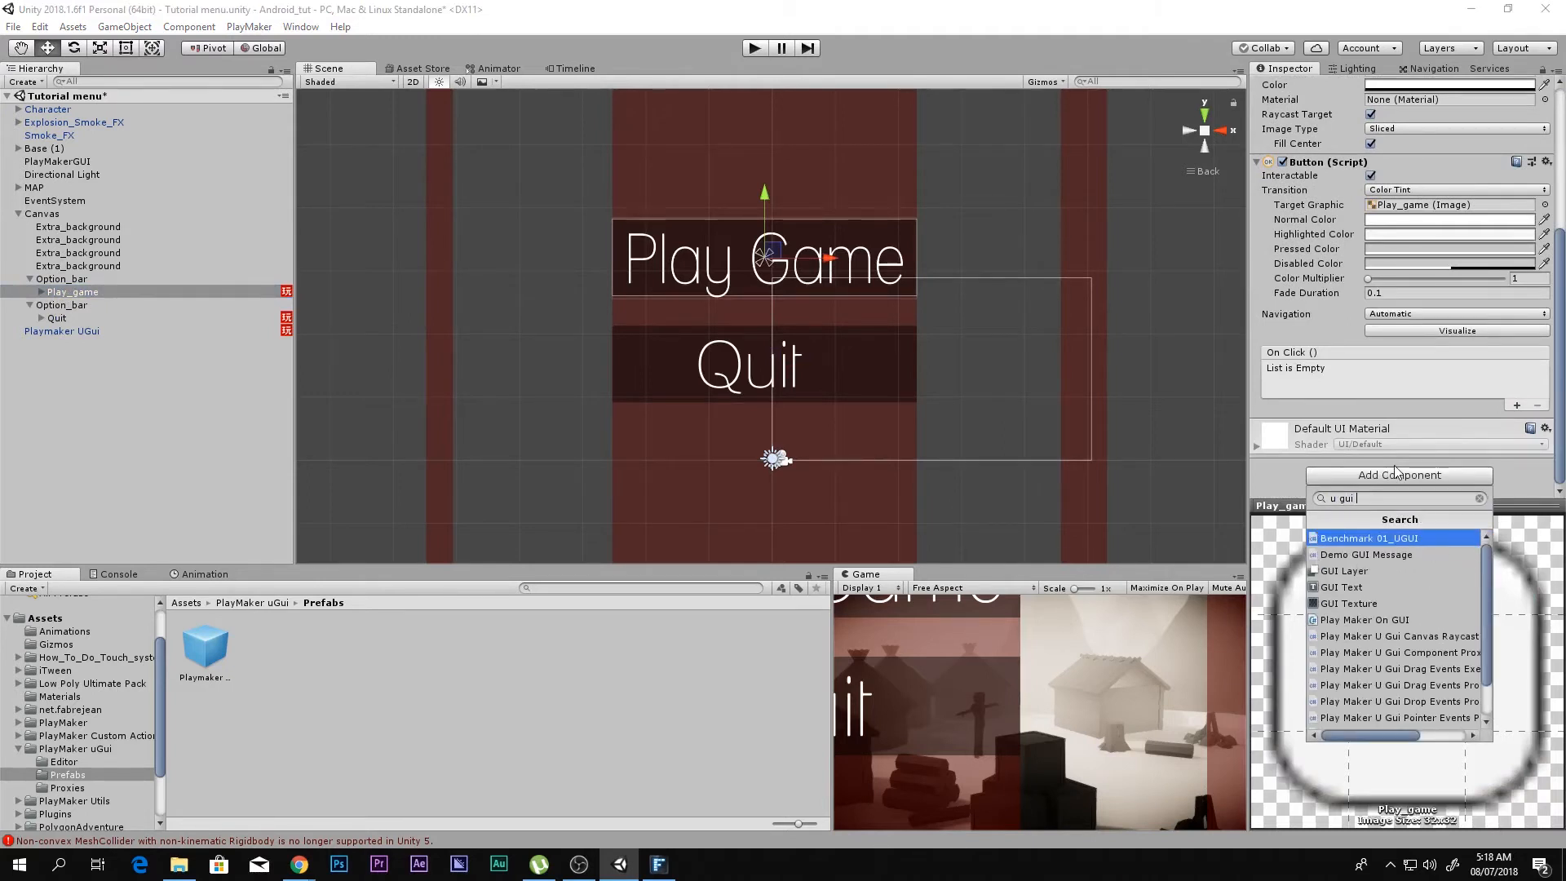
key("Down")
key("Down")
key("Down")
key("Down")
key("Down")
key("Down")
key("Down")
key("Return")
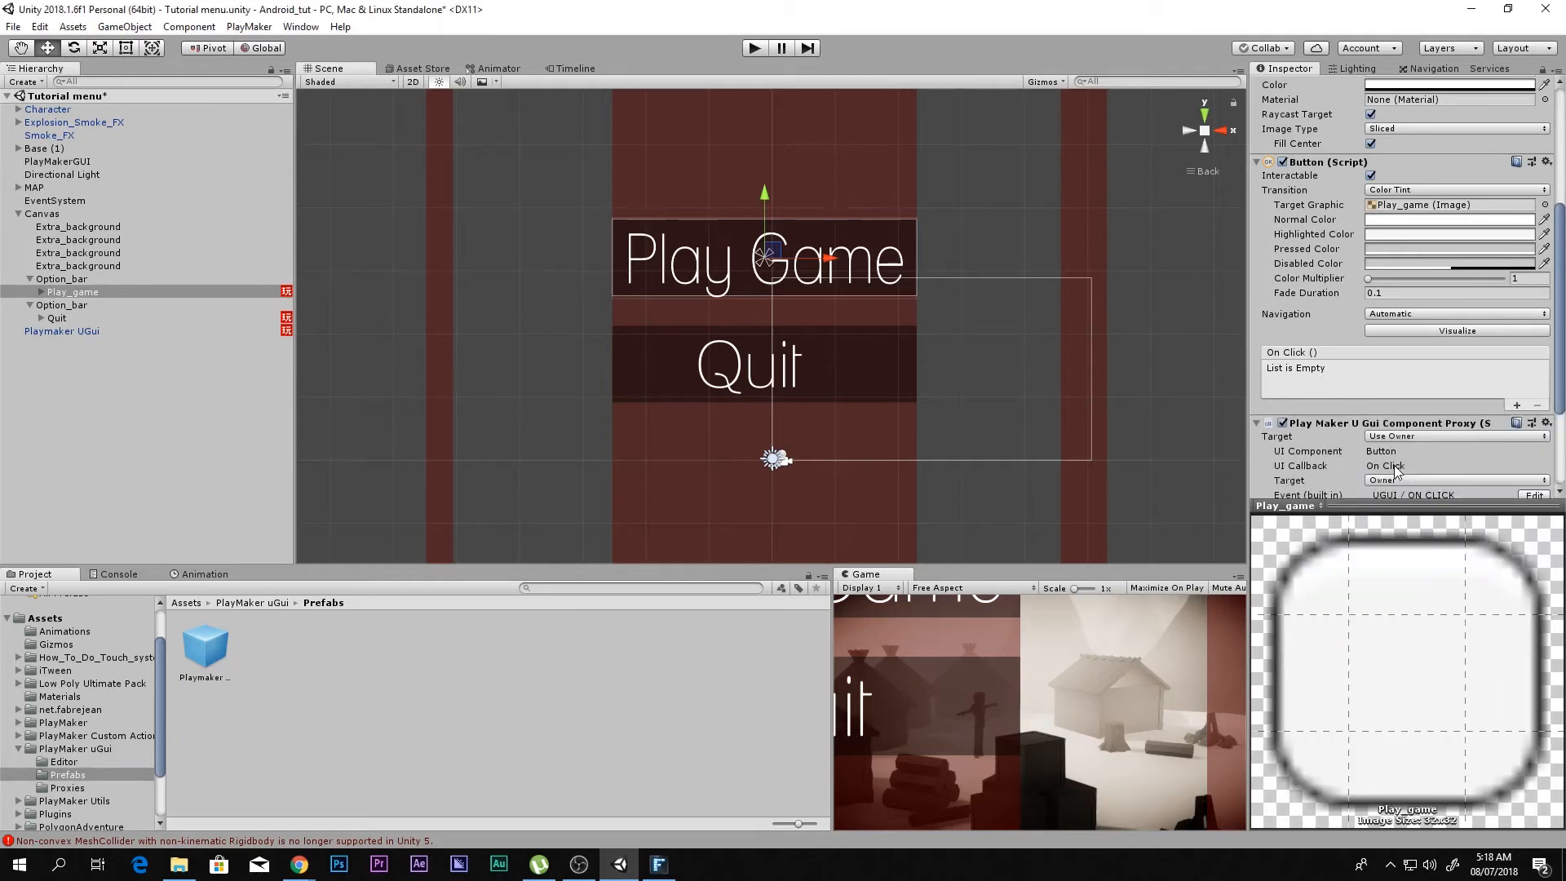
scroll(1392, 406, "down", 2)
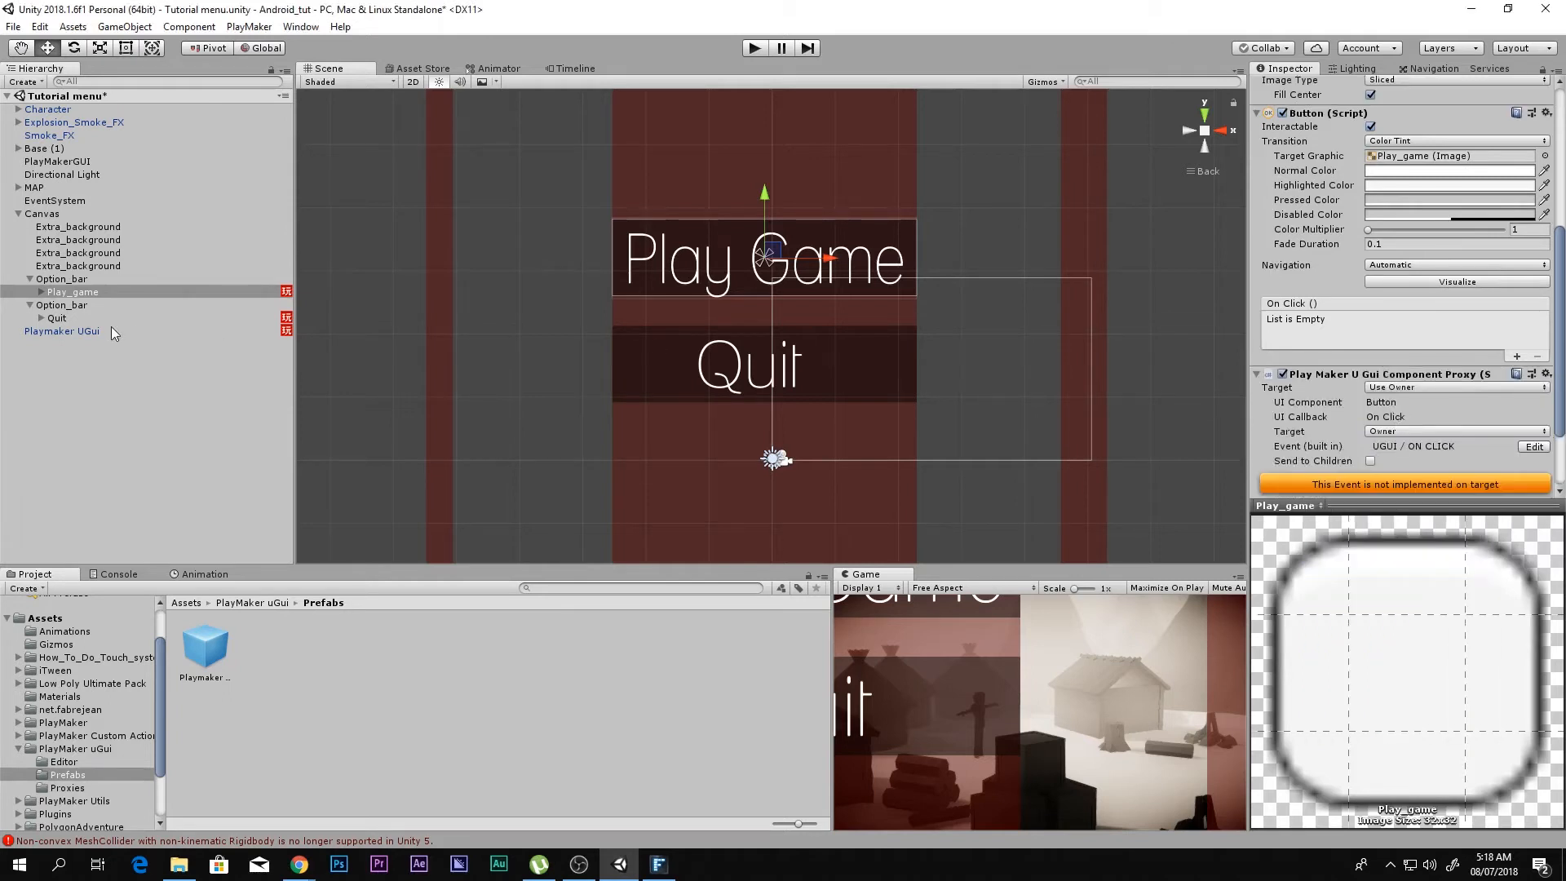
Step: Add the Play Maker U Gui Component Proxy component to the Quit button
left_click(93, 319)
left_click(1364, 479)
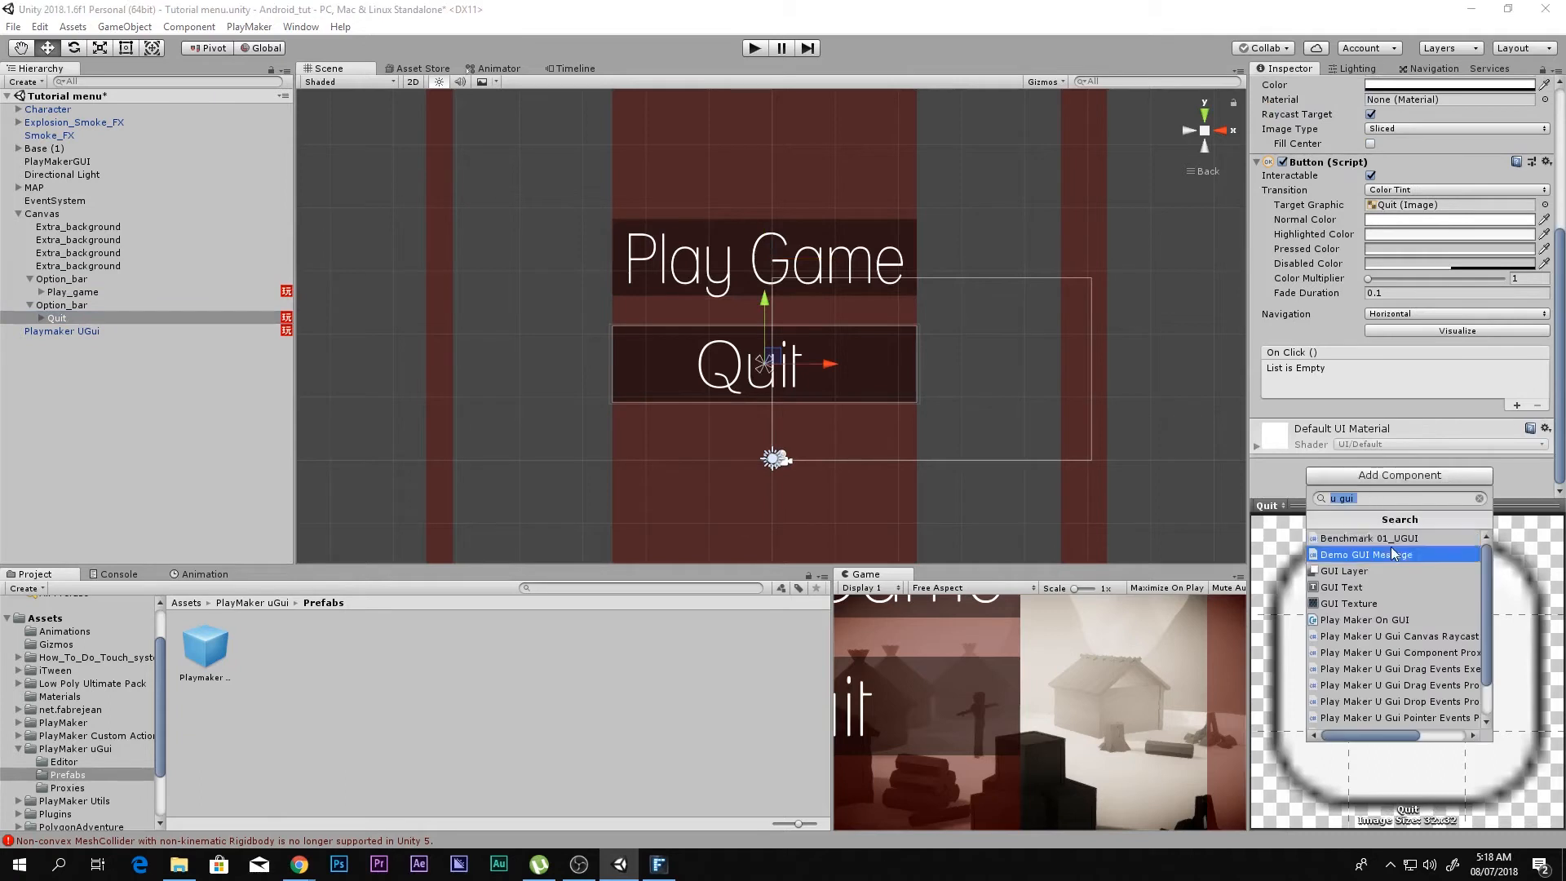
key("Right")
type("co")
left_click(1404, 539)
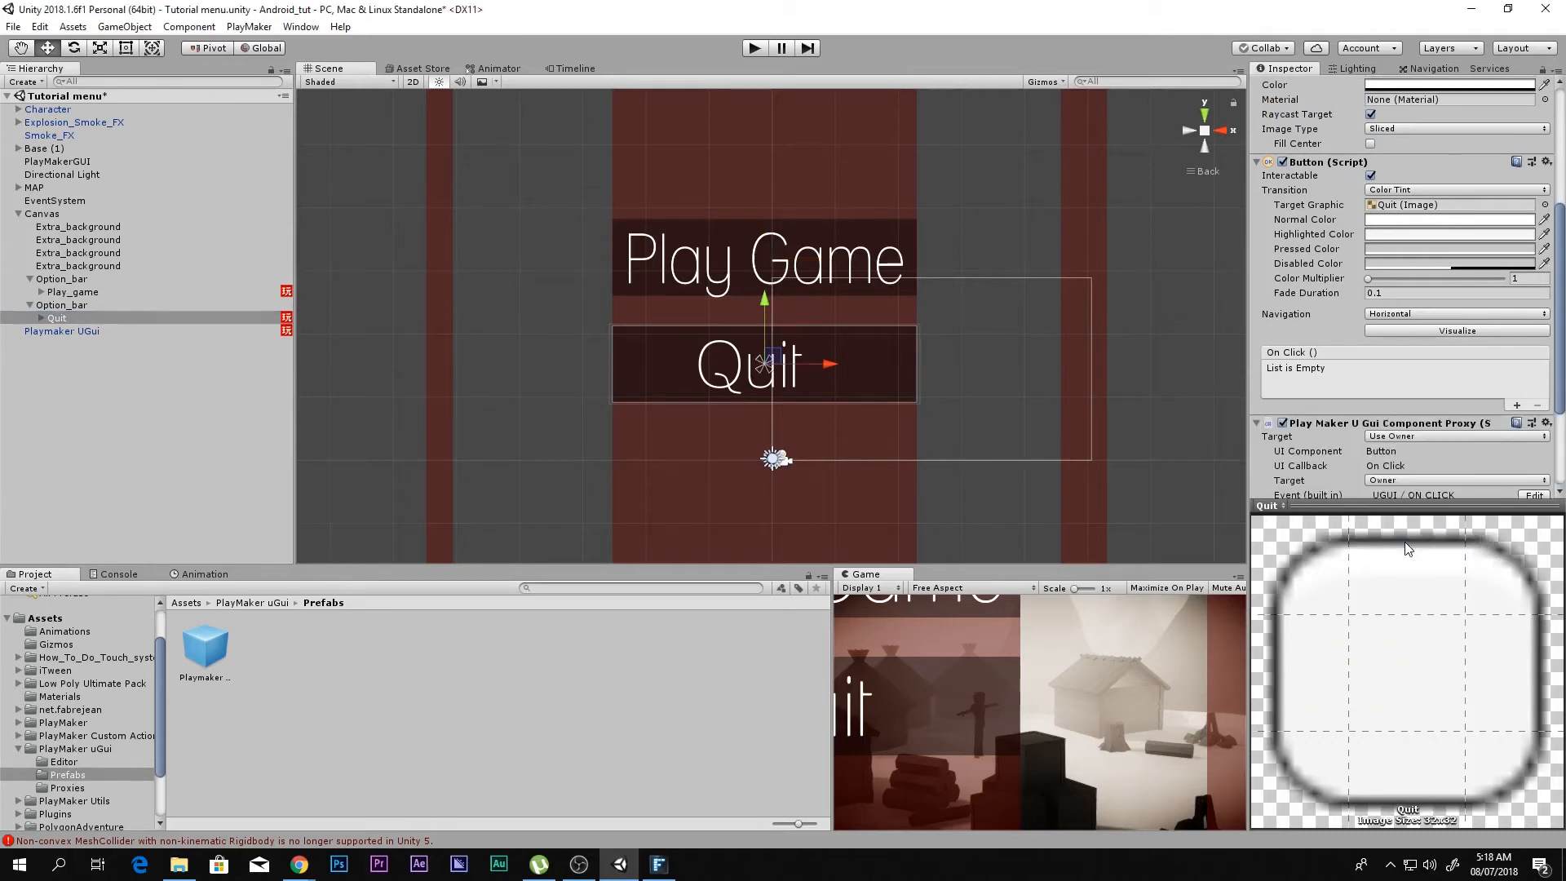
scroll(1475, 404, "down", 3)
Step: Add a PlayMaker FSM component to the Play_game button and open its FSM name for editing
left_click(75, 293)
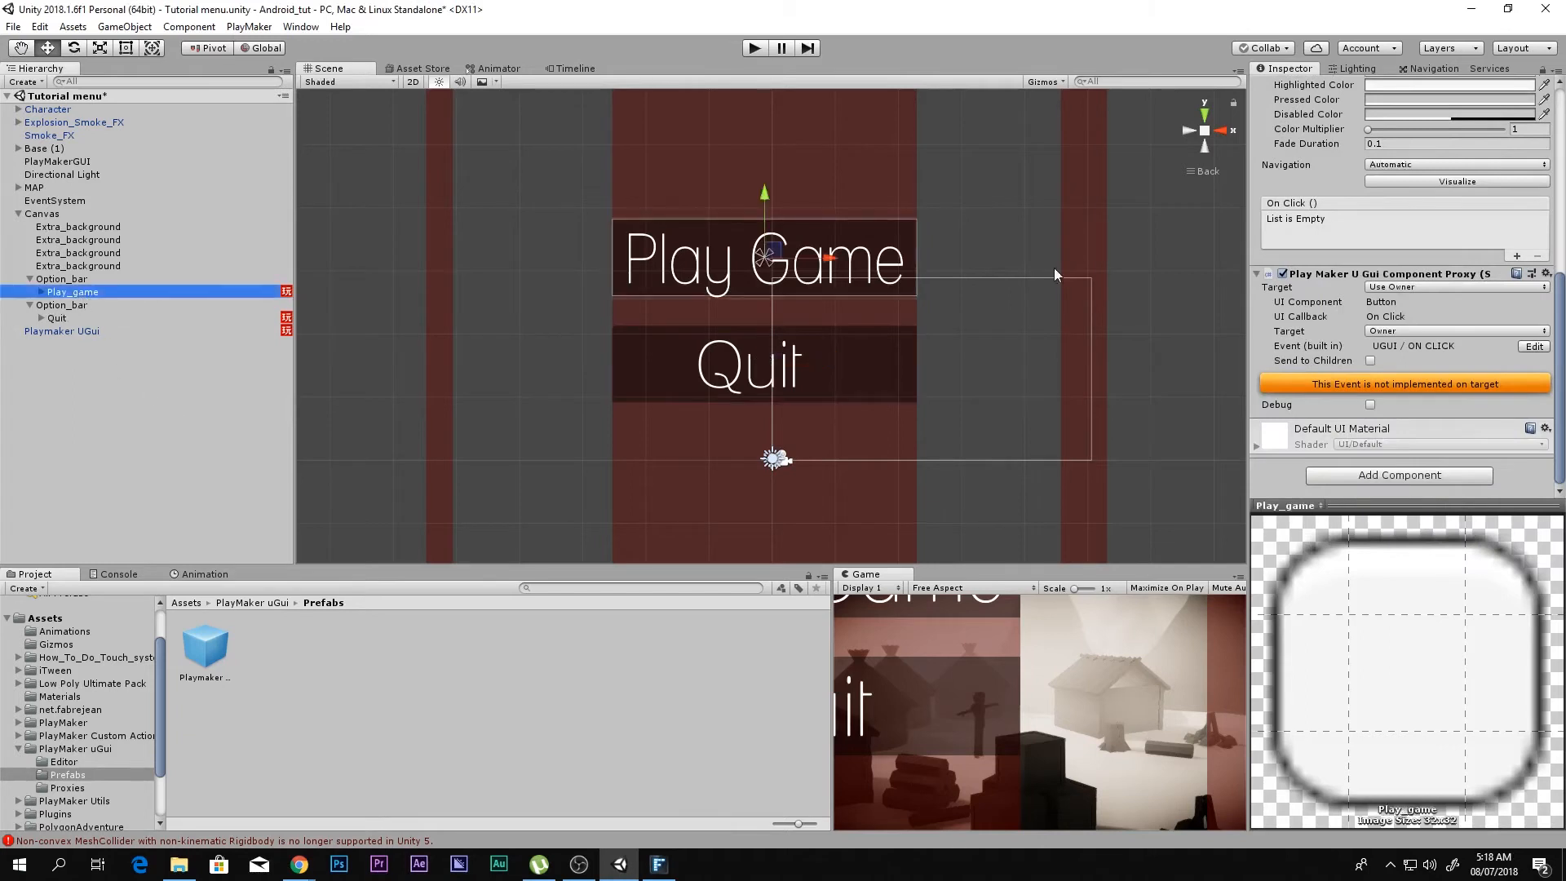
left_click(1372, 482)
type("fsm")
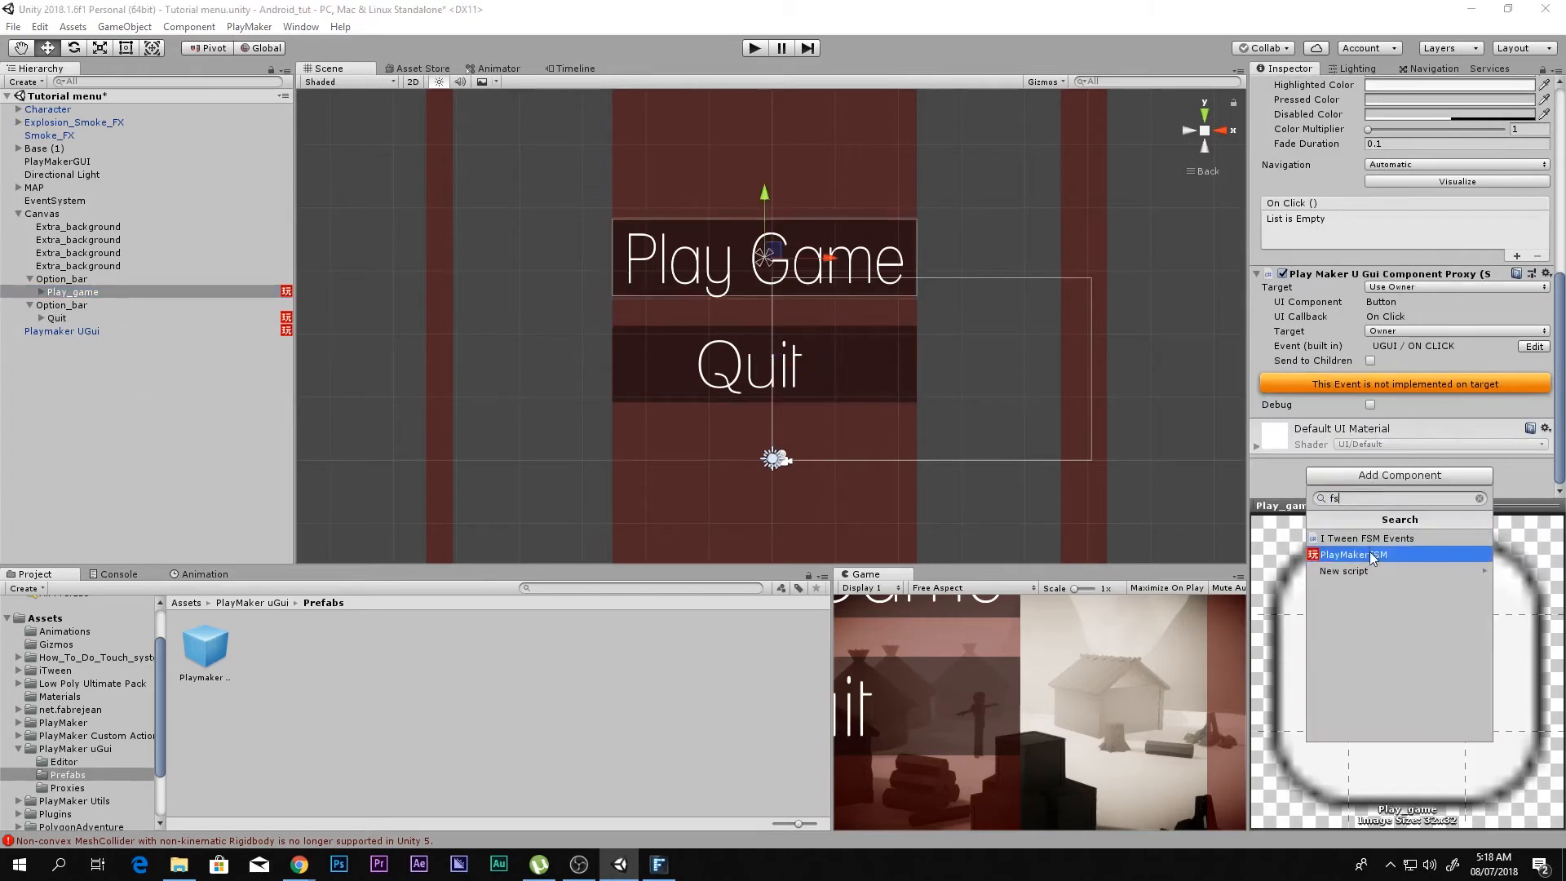
left_click(1368, 552)
left_click(1277, 438)
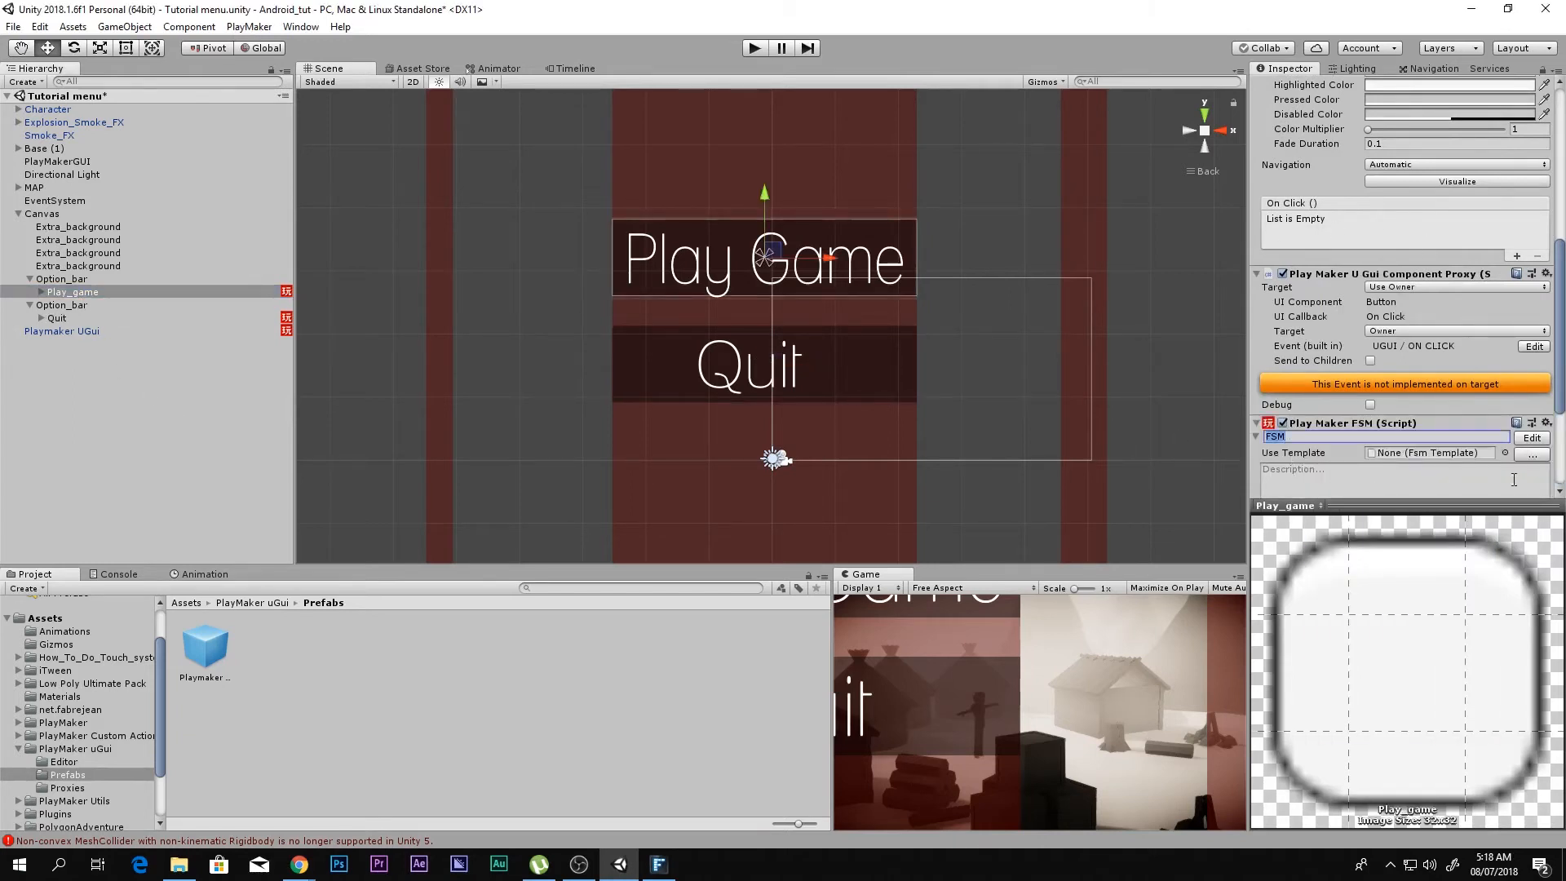
Step: Open the Play_game button's FSM for editing and add a UGUI / ON CLICK transition to its State 1
left_click(1527, 438)
left_click_drag(788, 231, 727, 181)
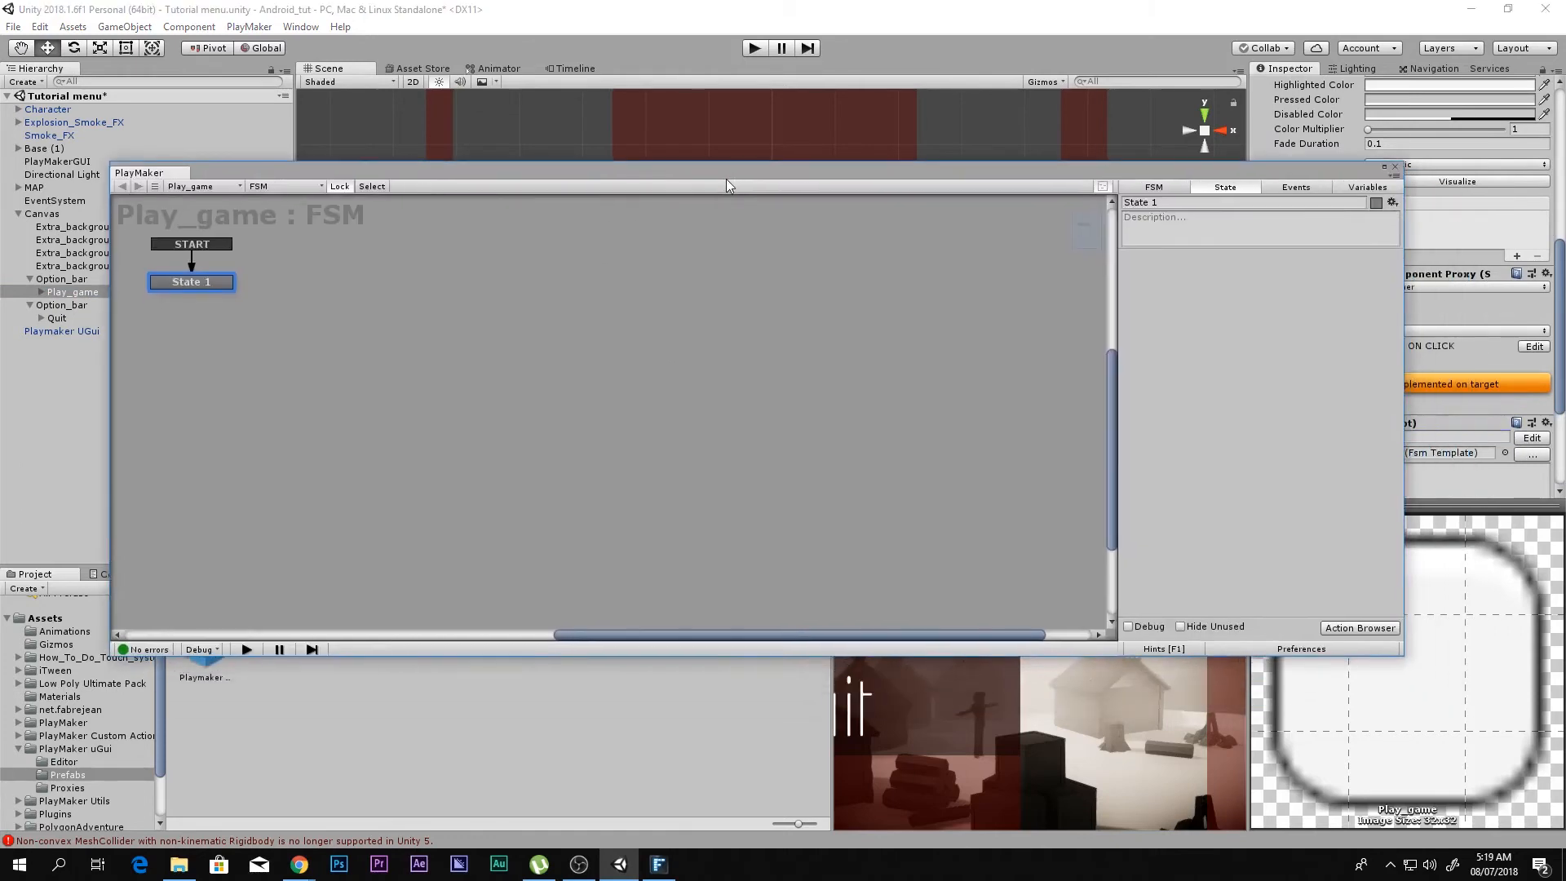
left_click_drag(1122, 173, 892, 228)
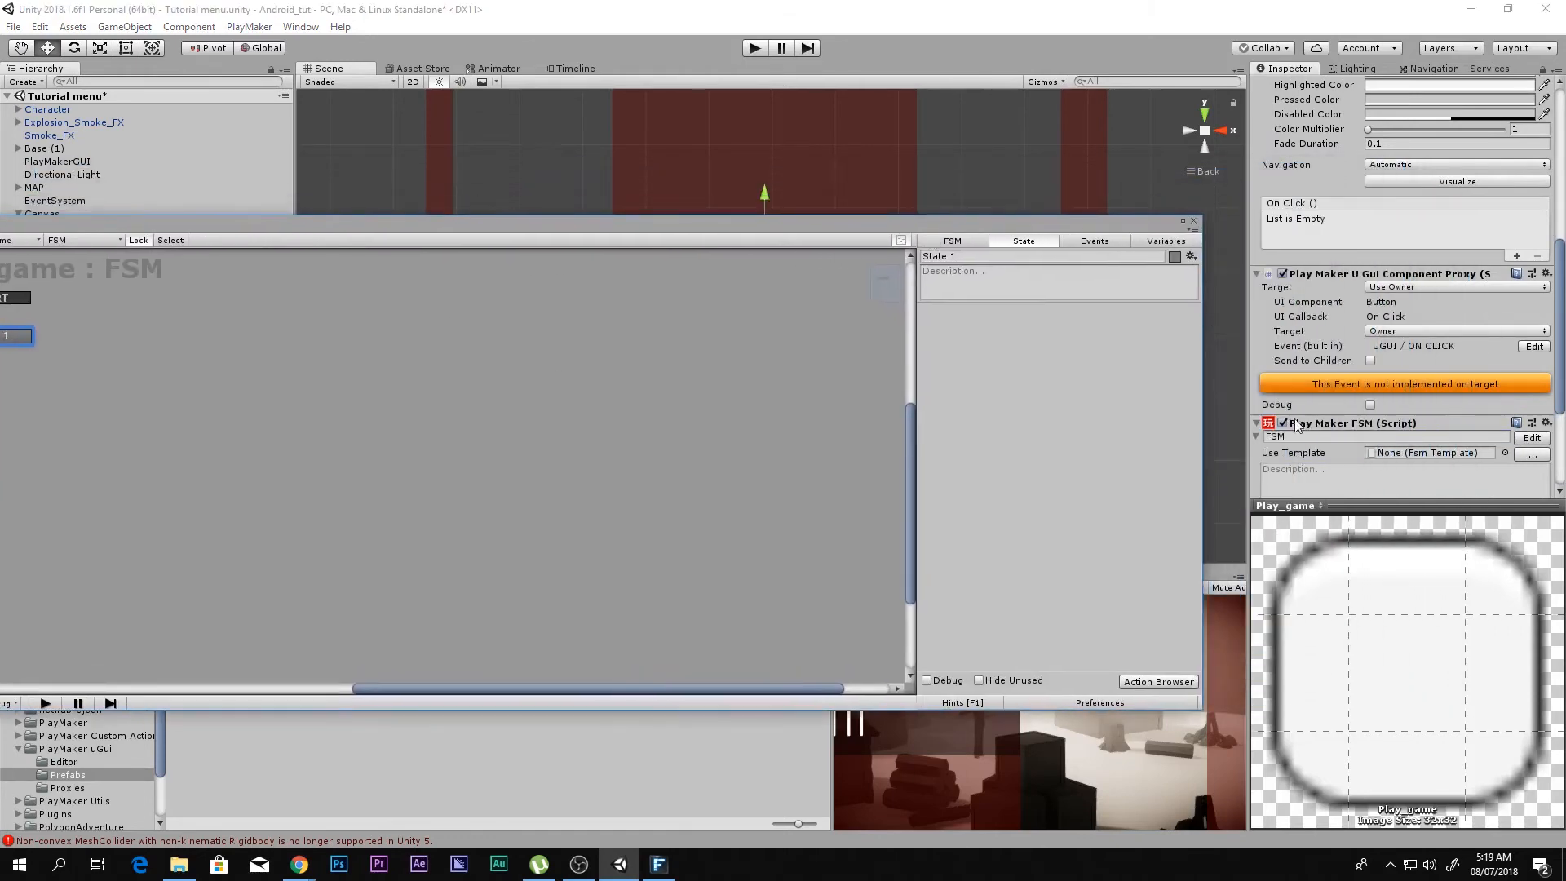
left_click_drag(1015, 227, 1278, 215)
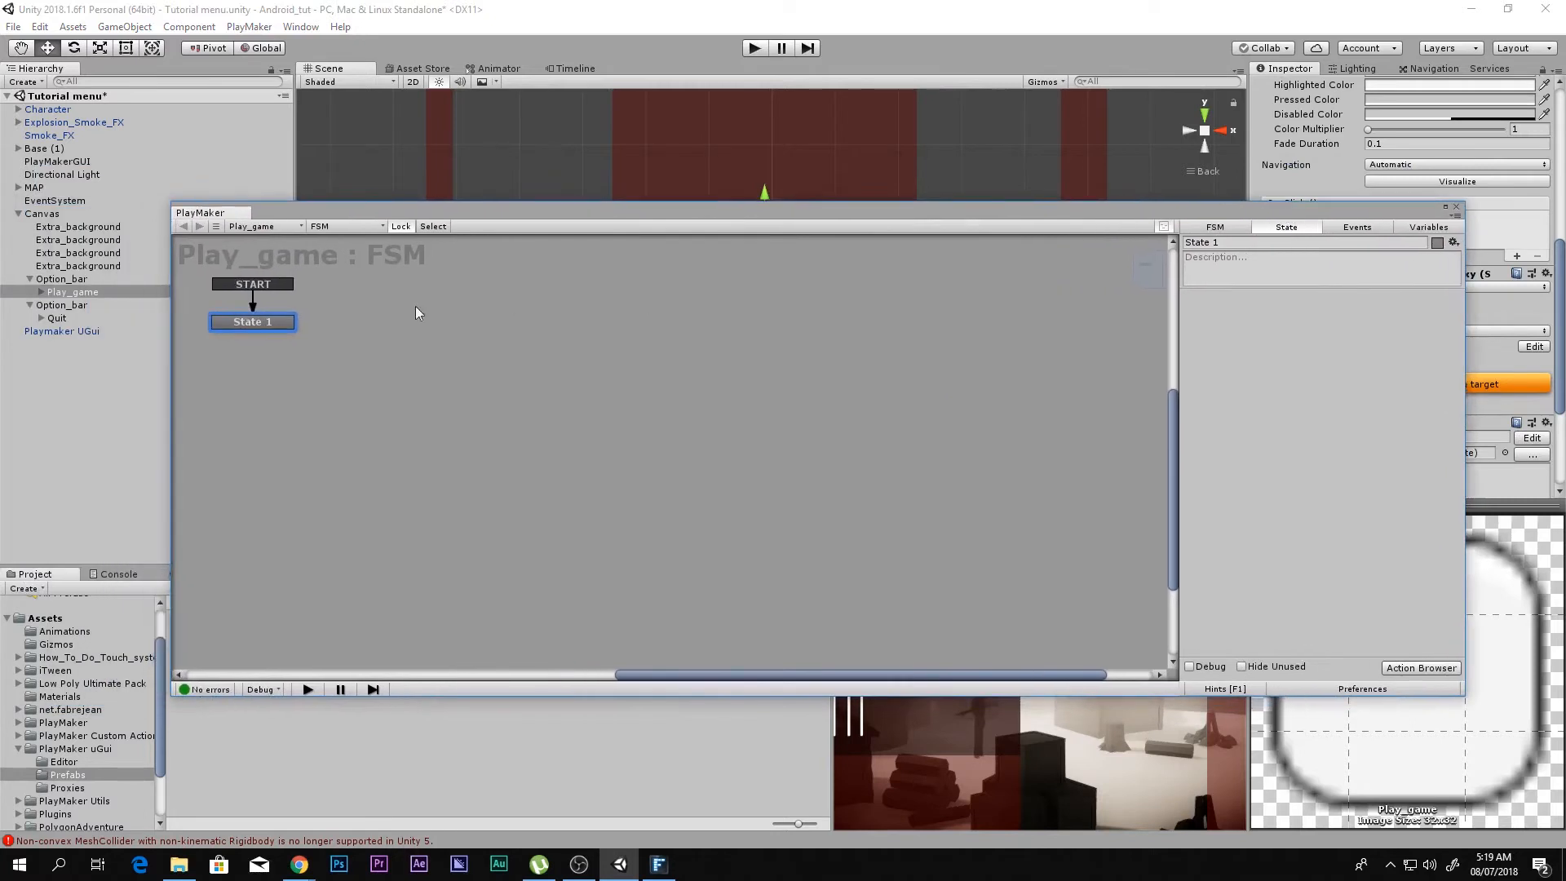
left_click_drag(642, 226, 592, 235)
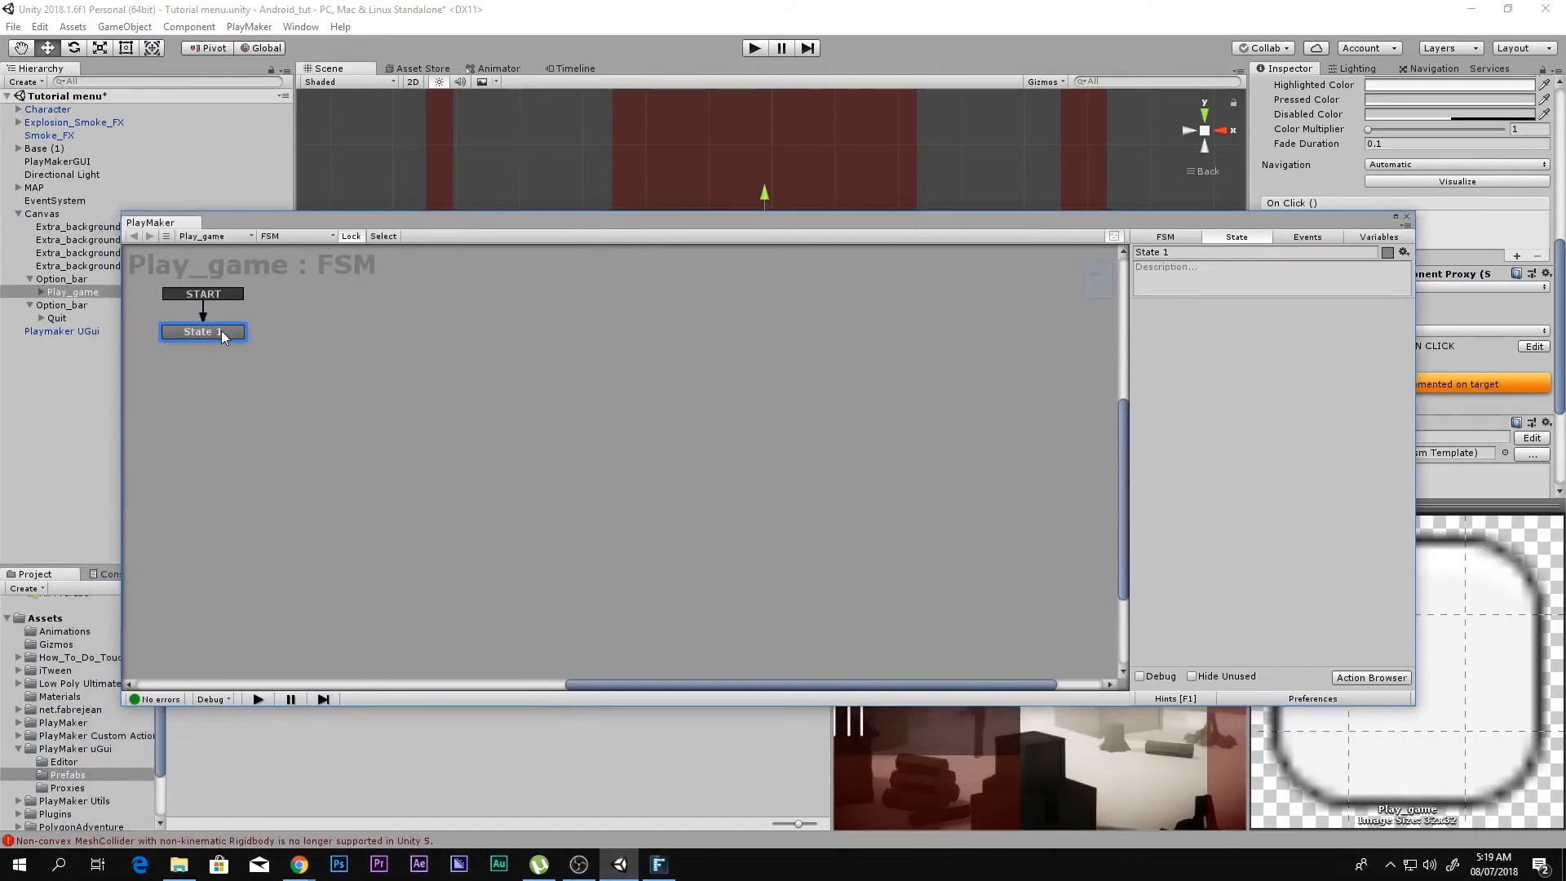
left_click_drag(222, 330, 301, 364)
right_click(301, 364)
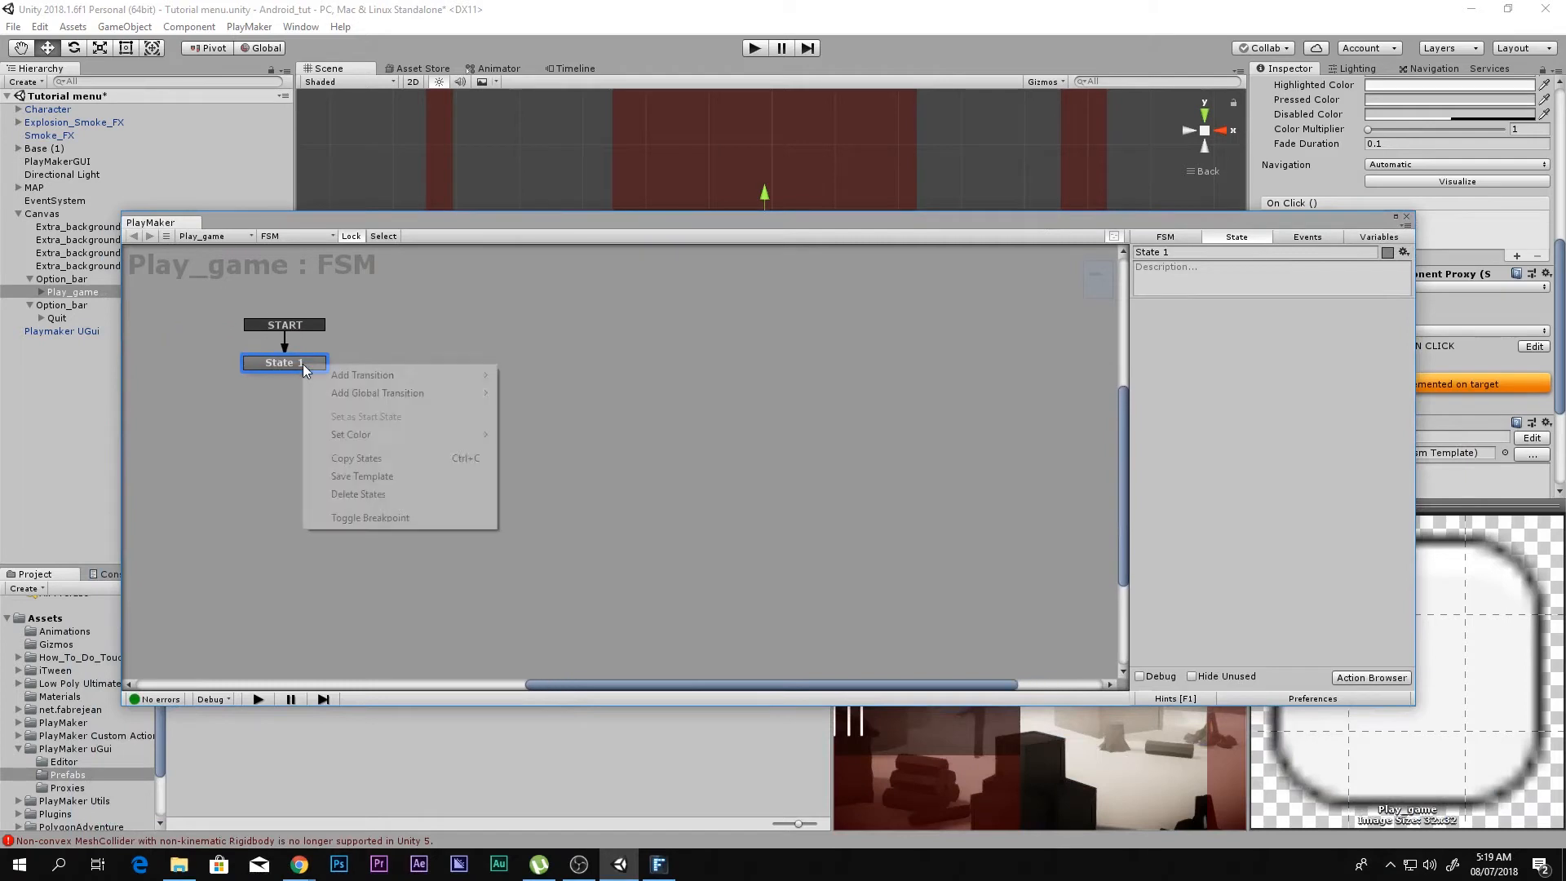
mouse_move(318, 376)
mouse_move(584, 395)
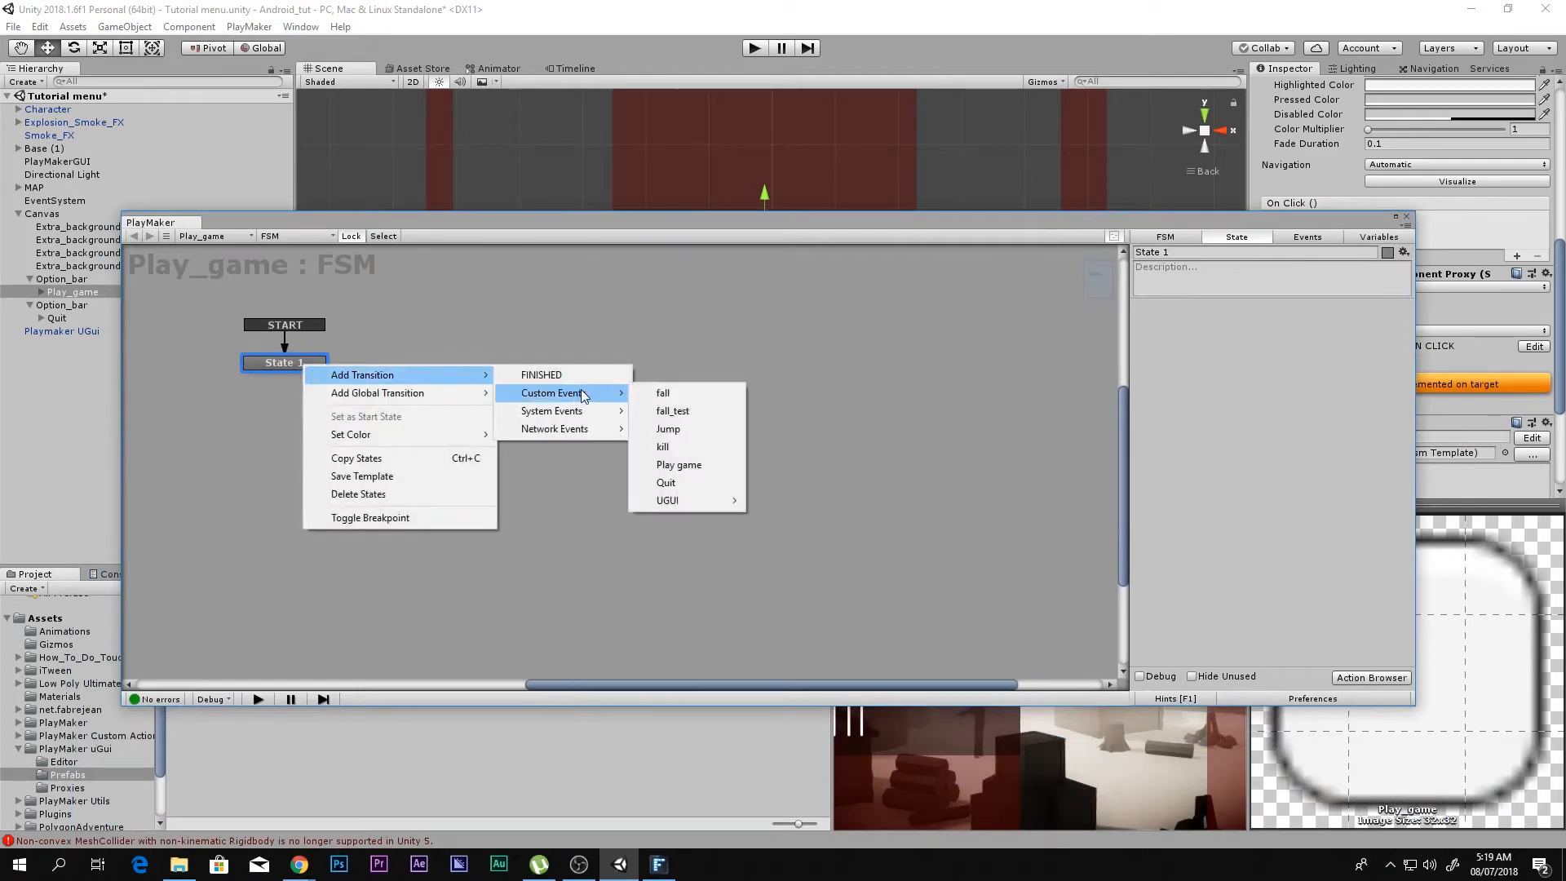
mouse_move(668, 502)
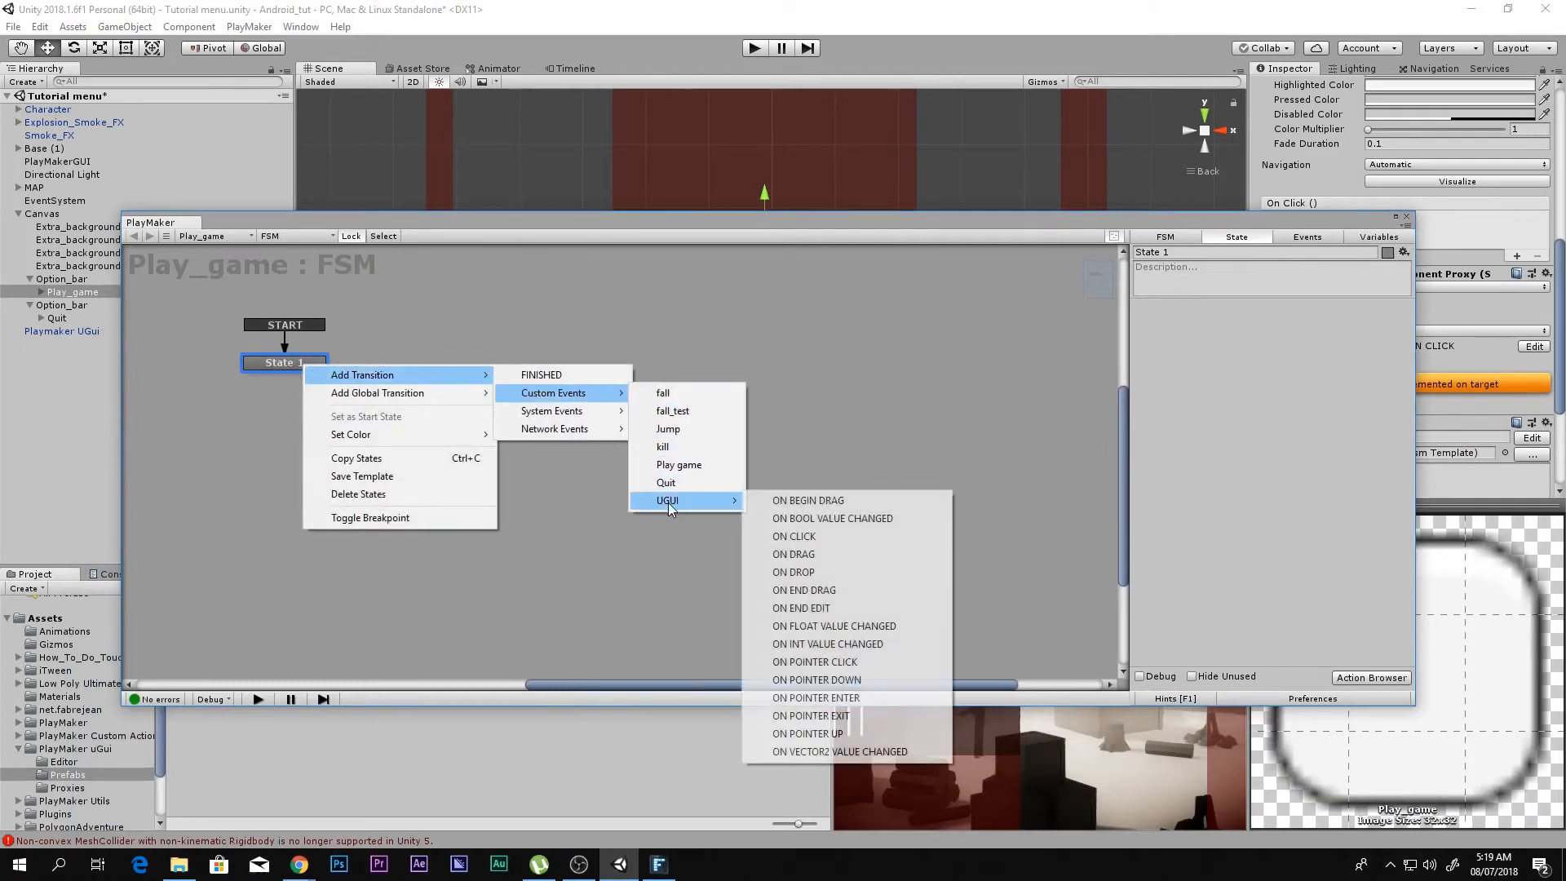
left_click(783, 537)
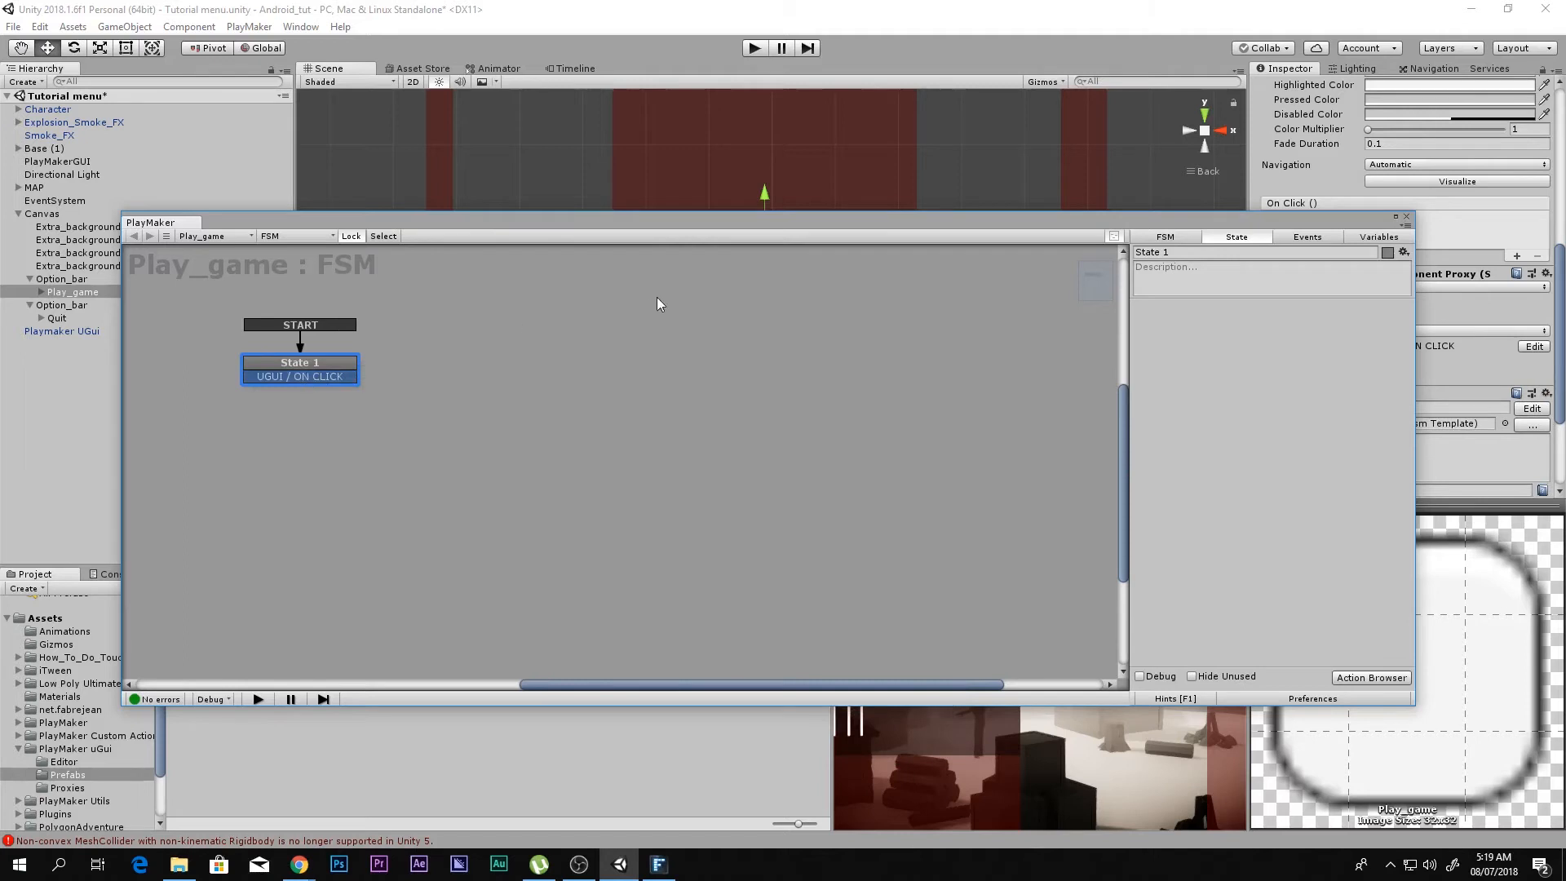
Step: Add a second state to the Play_game FSM, link the ON CLICK transition to it, and name it Play game
left_click_drag(707, 227, 701, 232)
left_click_drag(309, 390, 530, 374)
left_click(432, 379)
left_click(432, 379, "ctrl")
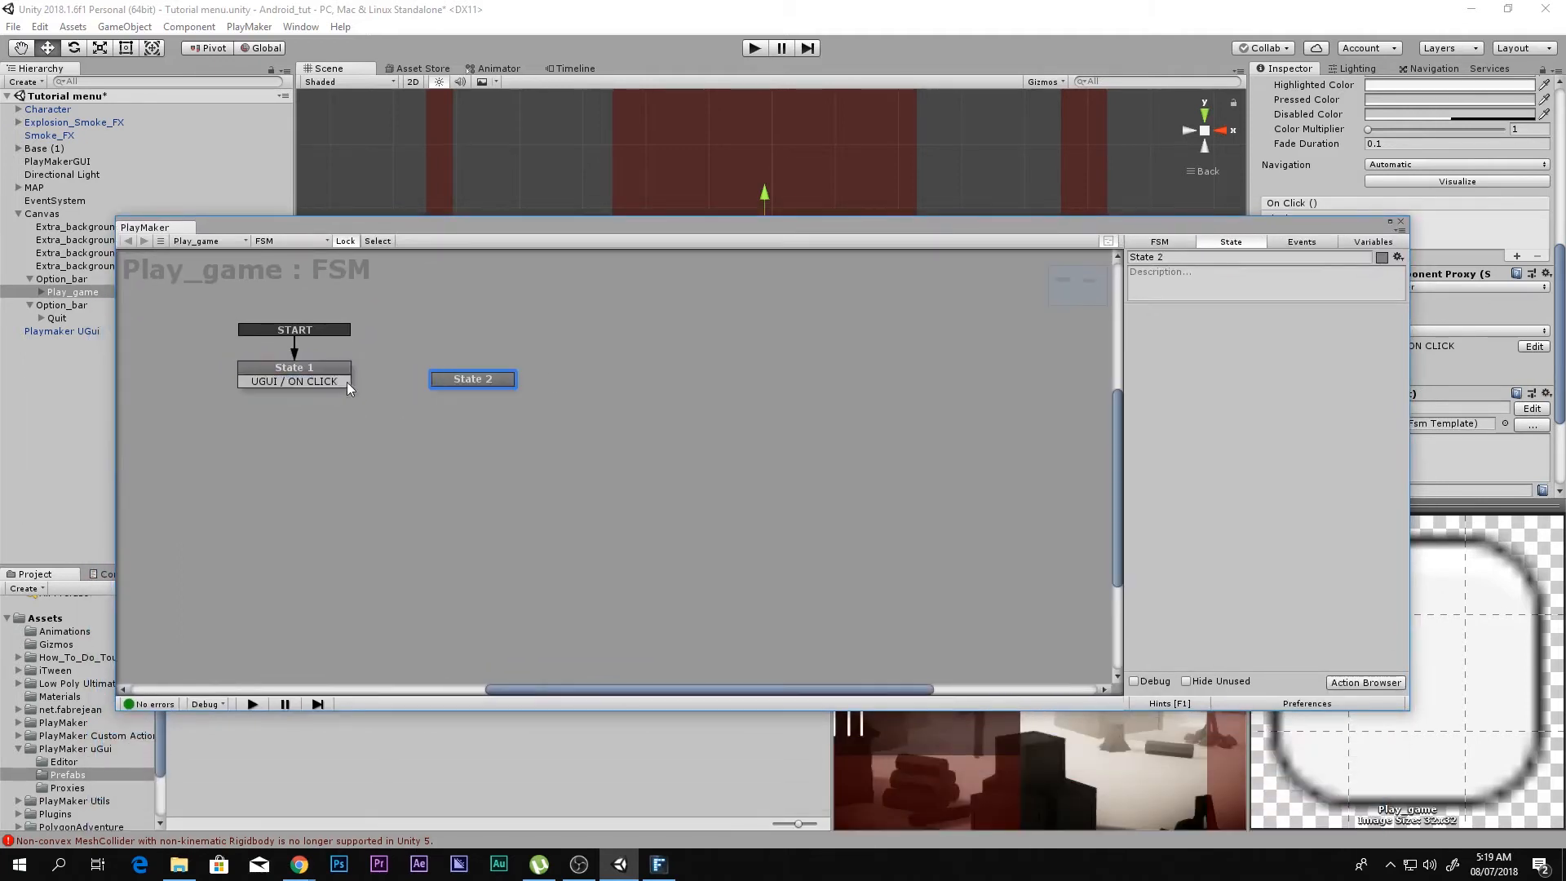
left_click_drag(327, 384, 473, 379)
left_click(1194, 258)
type("Pla")
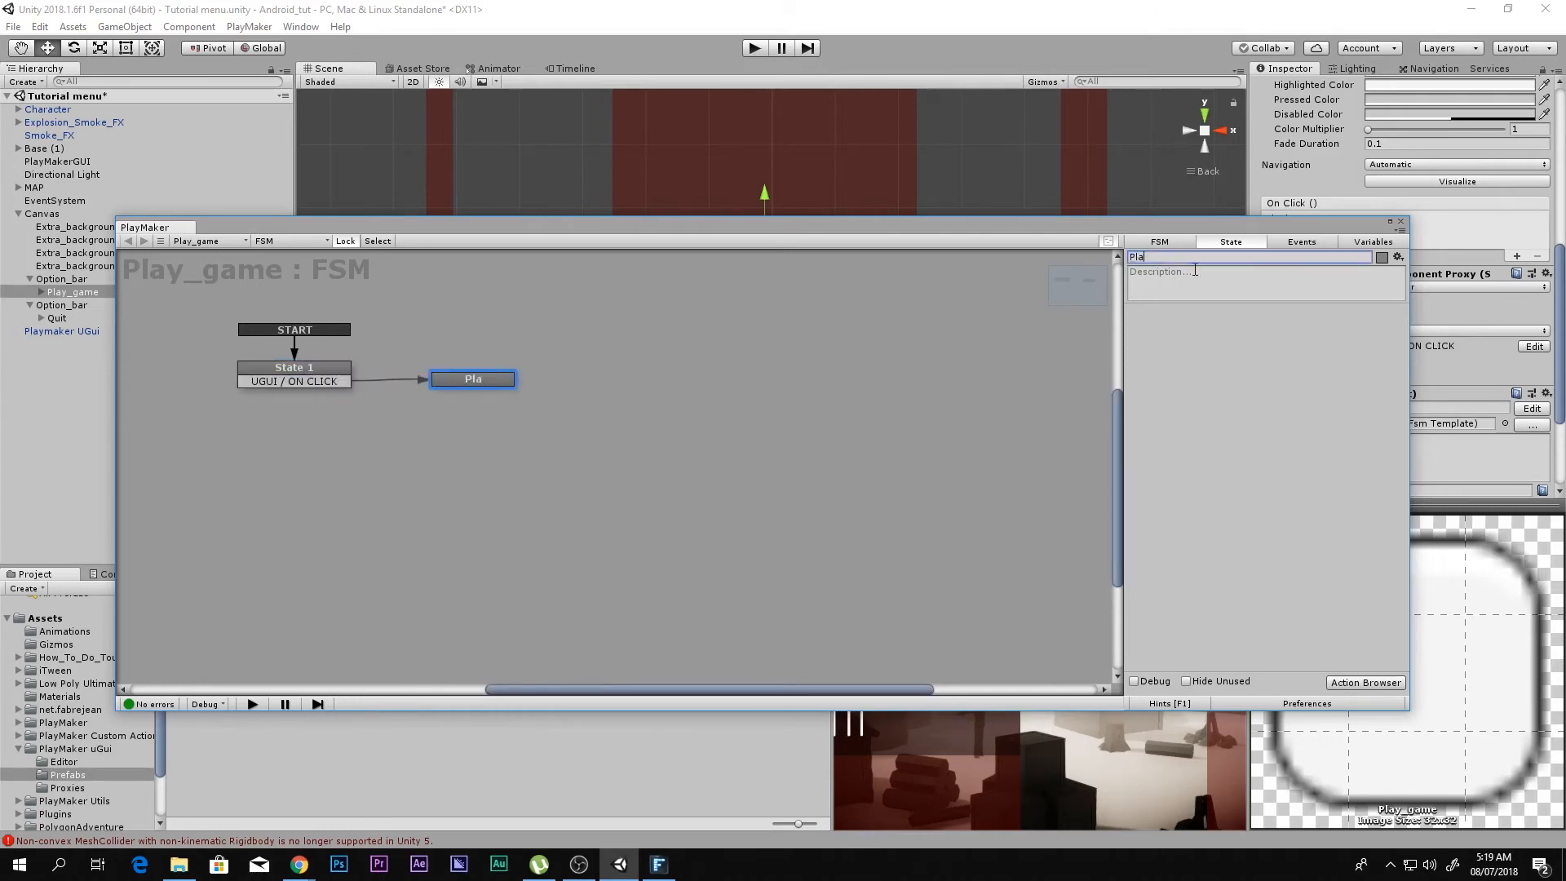
type("y game")
Step: Add a PlayMaker FSM to the Quit button
left_click(57, 319)
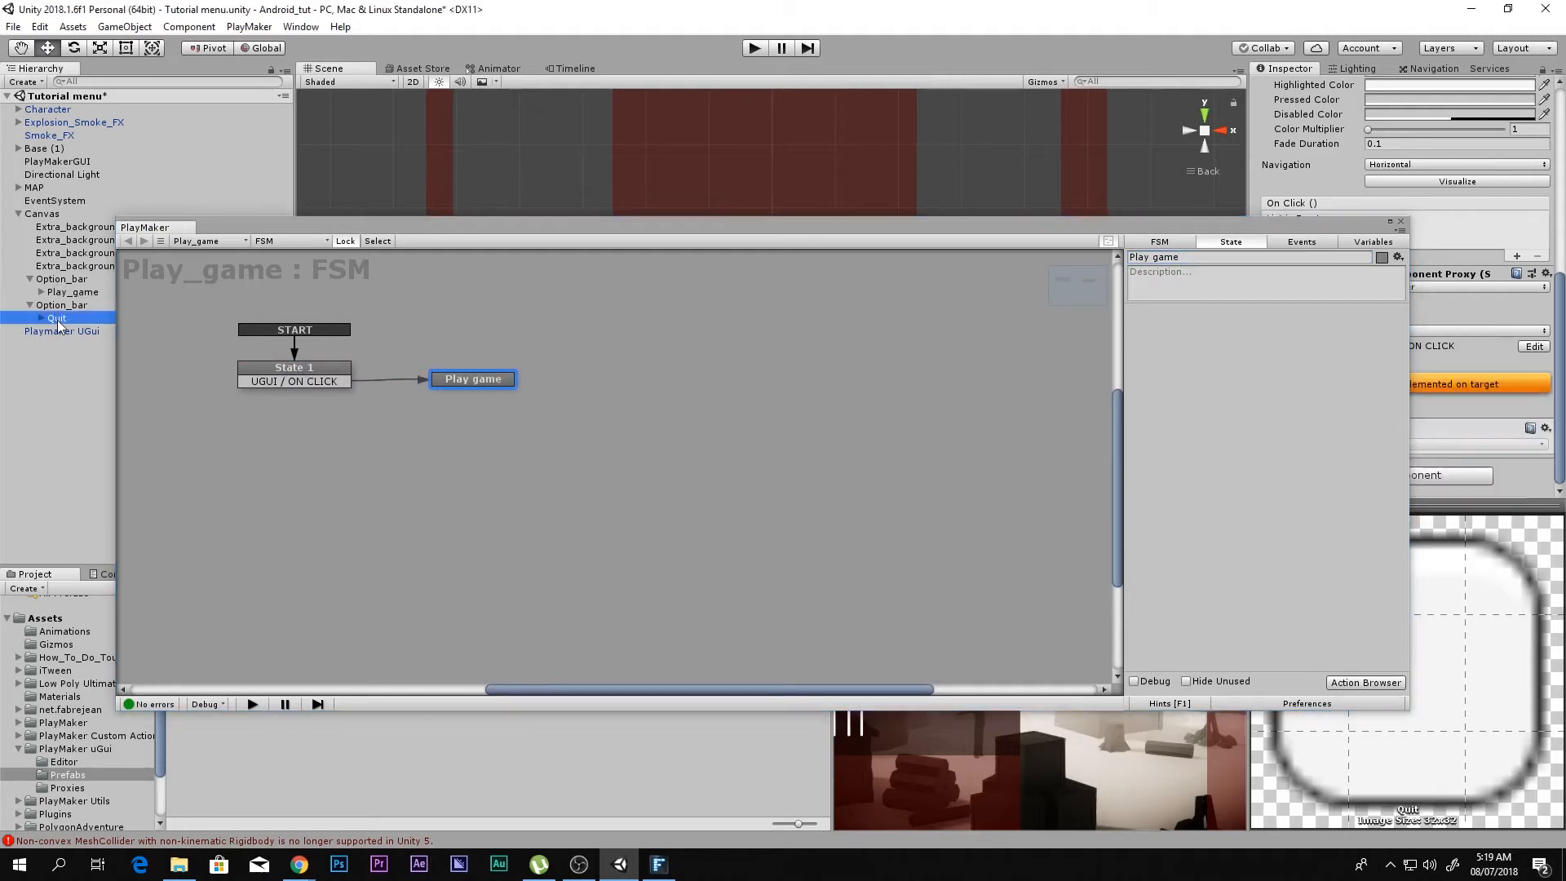
left_click(1534, 346)
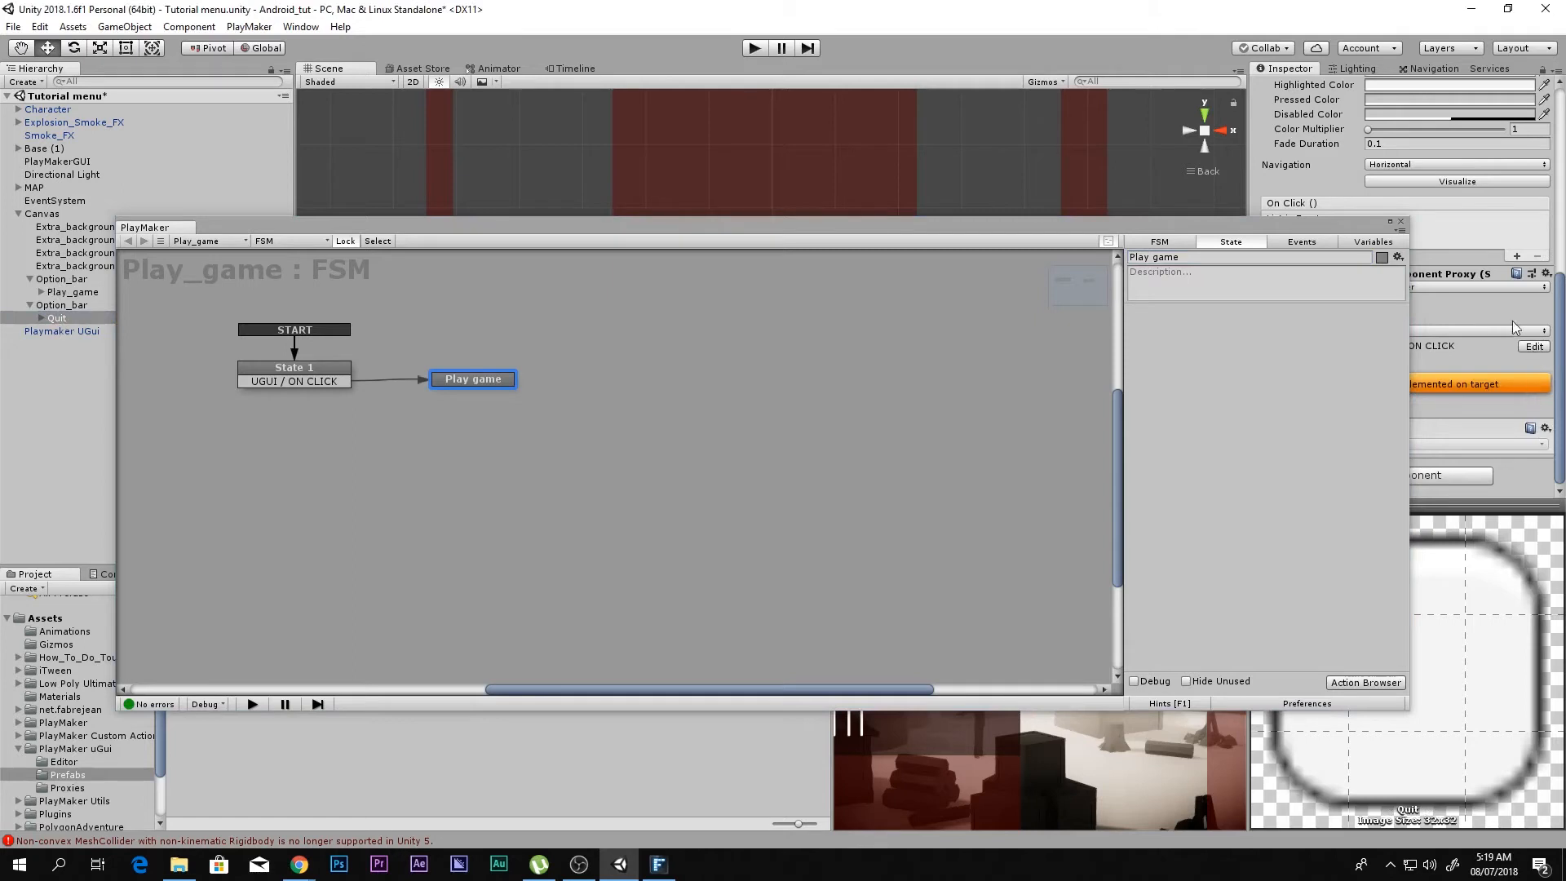
left_click(1477, 473)
left_click(1370, 560)
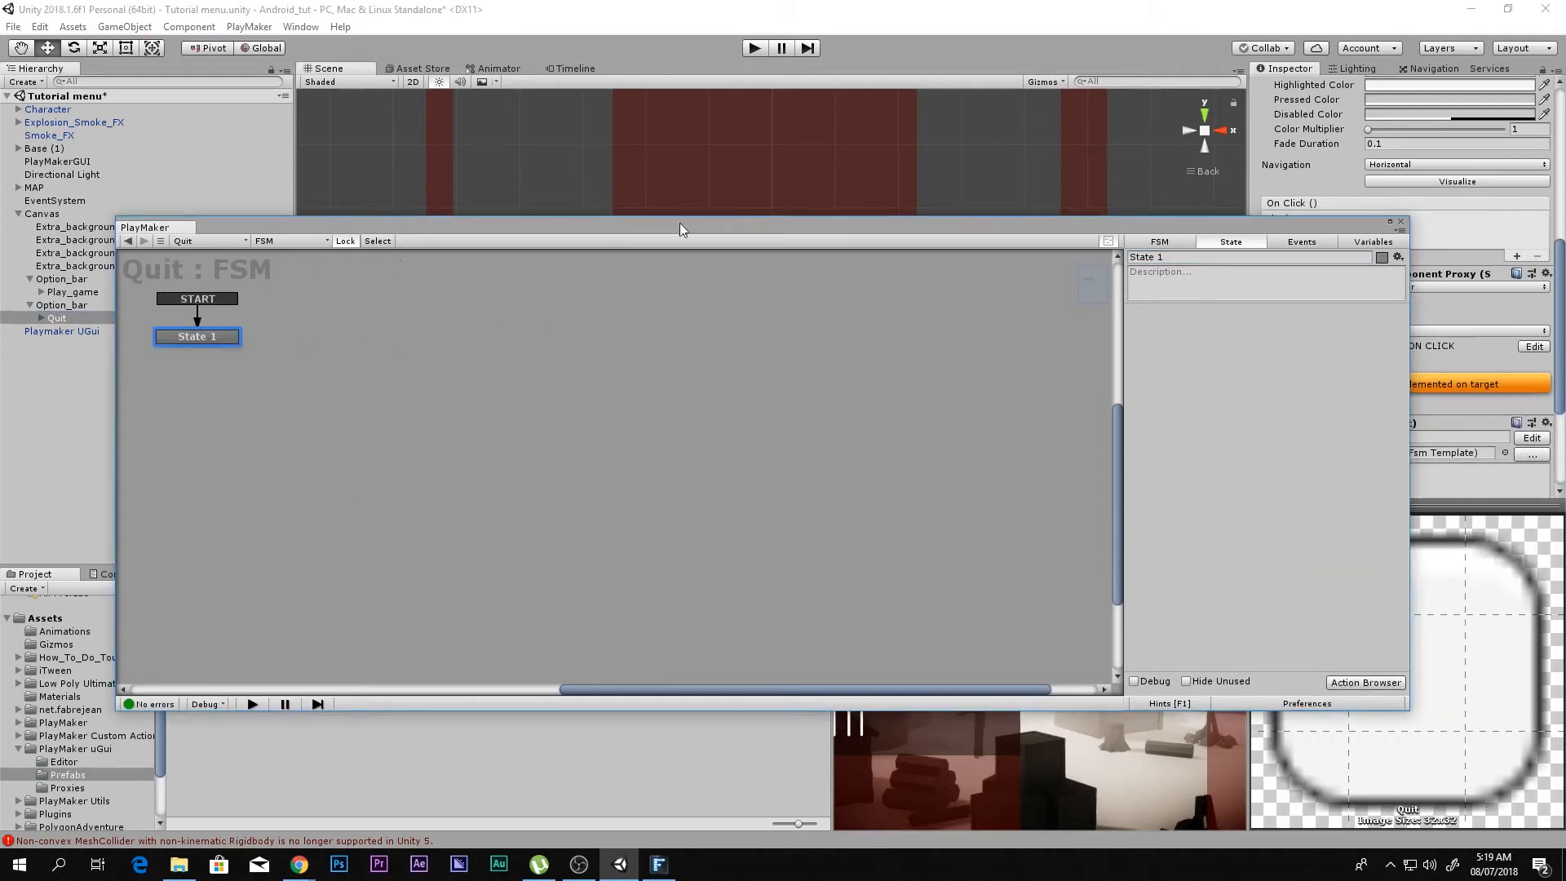
Step: Add a UGUI / ON CLICK transition to State 1 of the Quit FSM
left_click_drag(749, 229, 882, 178)
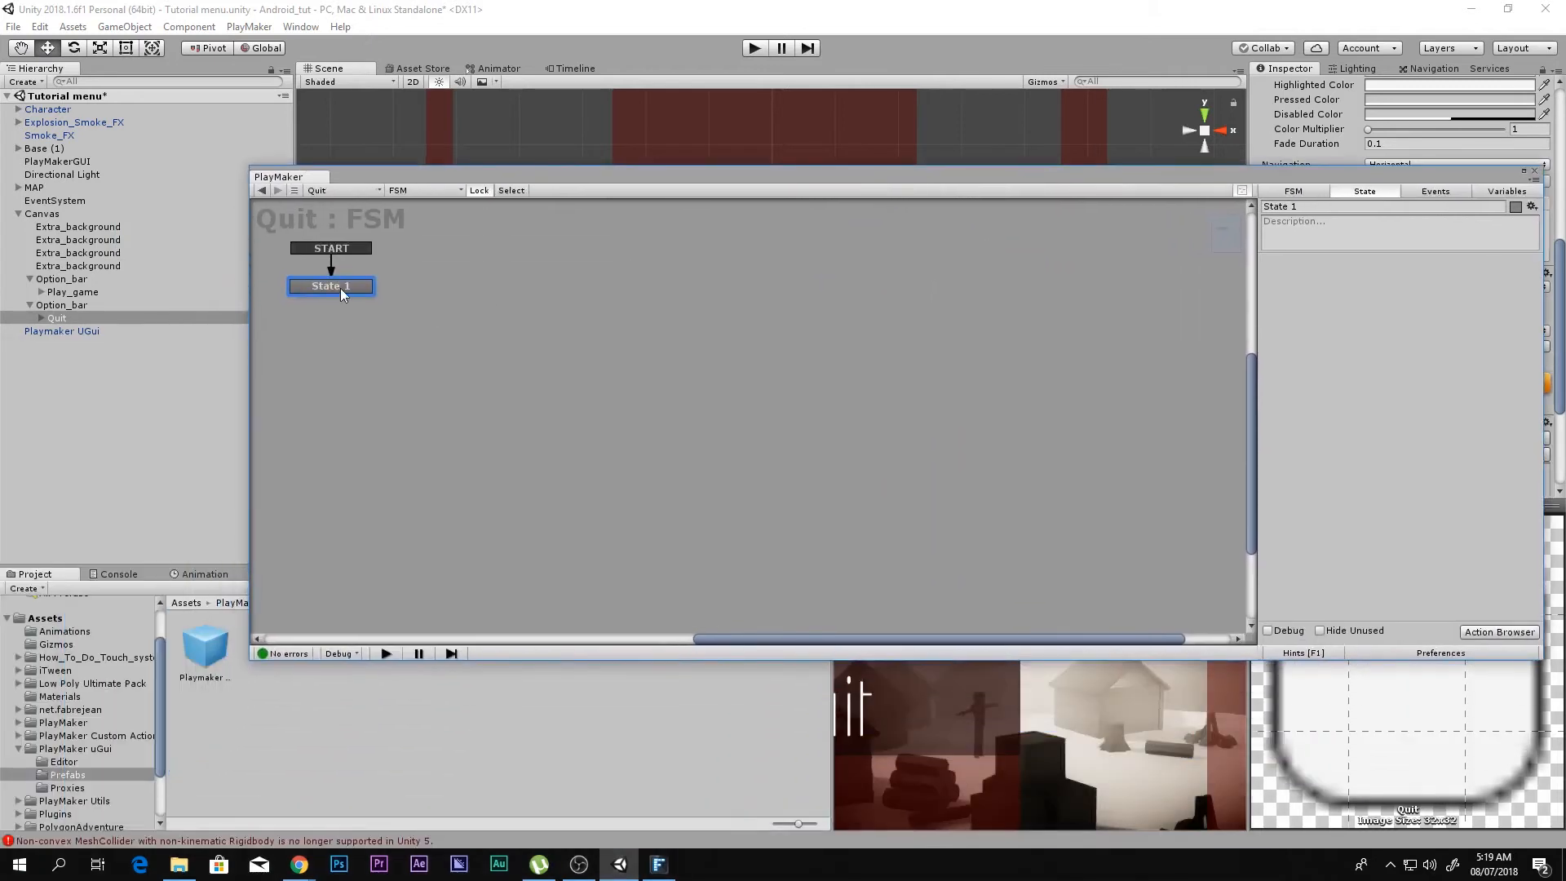
right_click(340, 287)
mouse_move(424, 299)
mouse_move(588, 353)
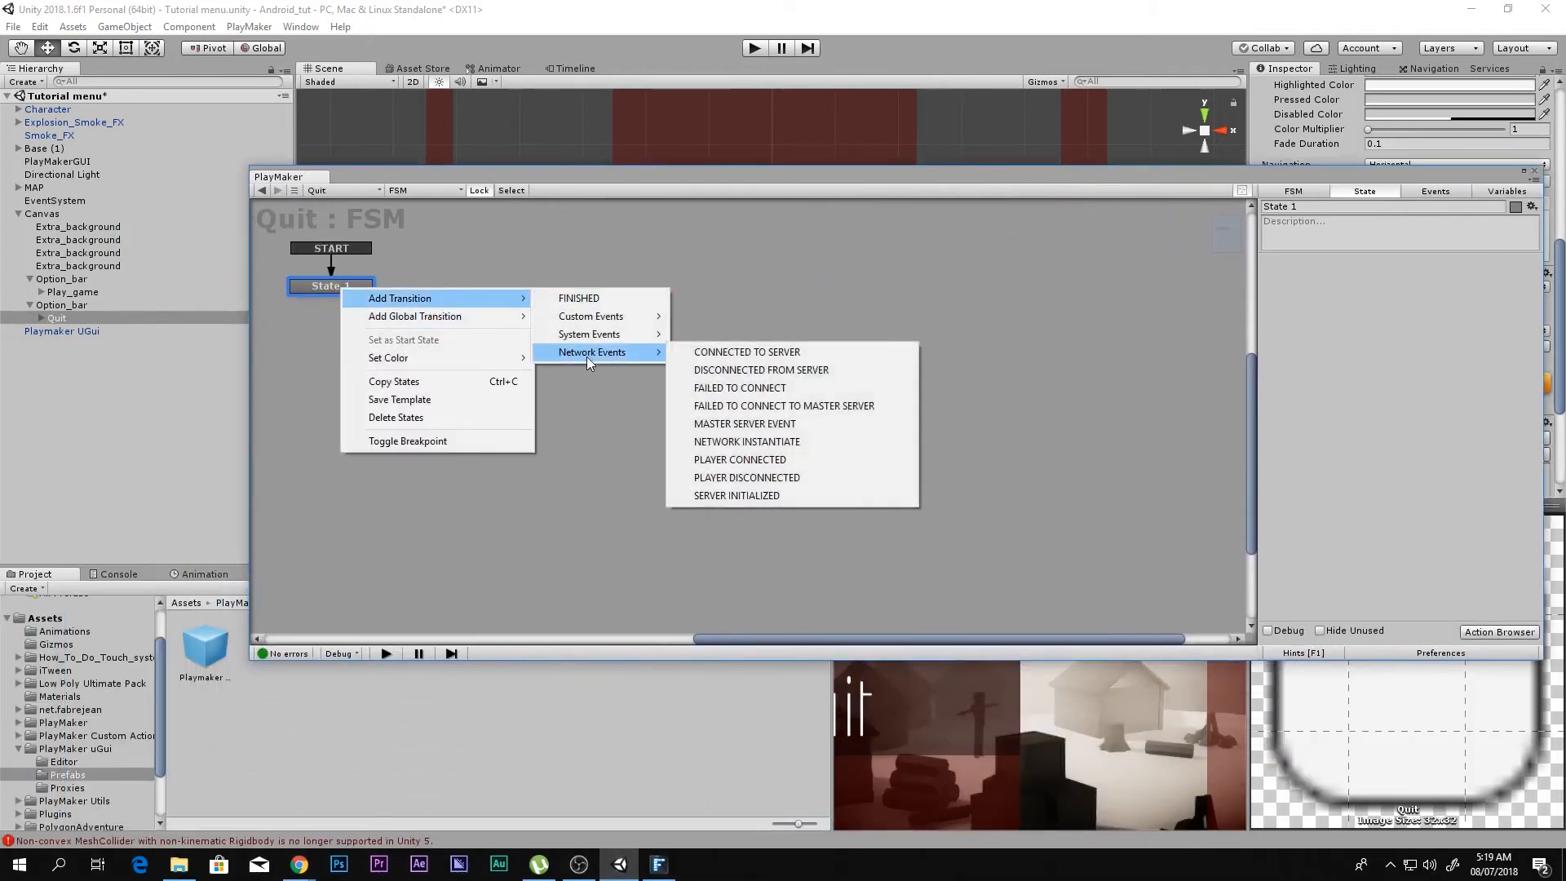
mouse_move(620, 316)
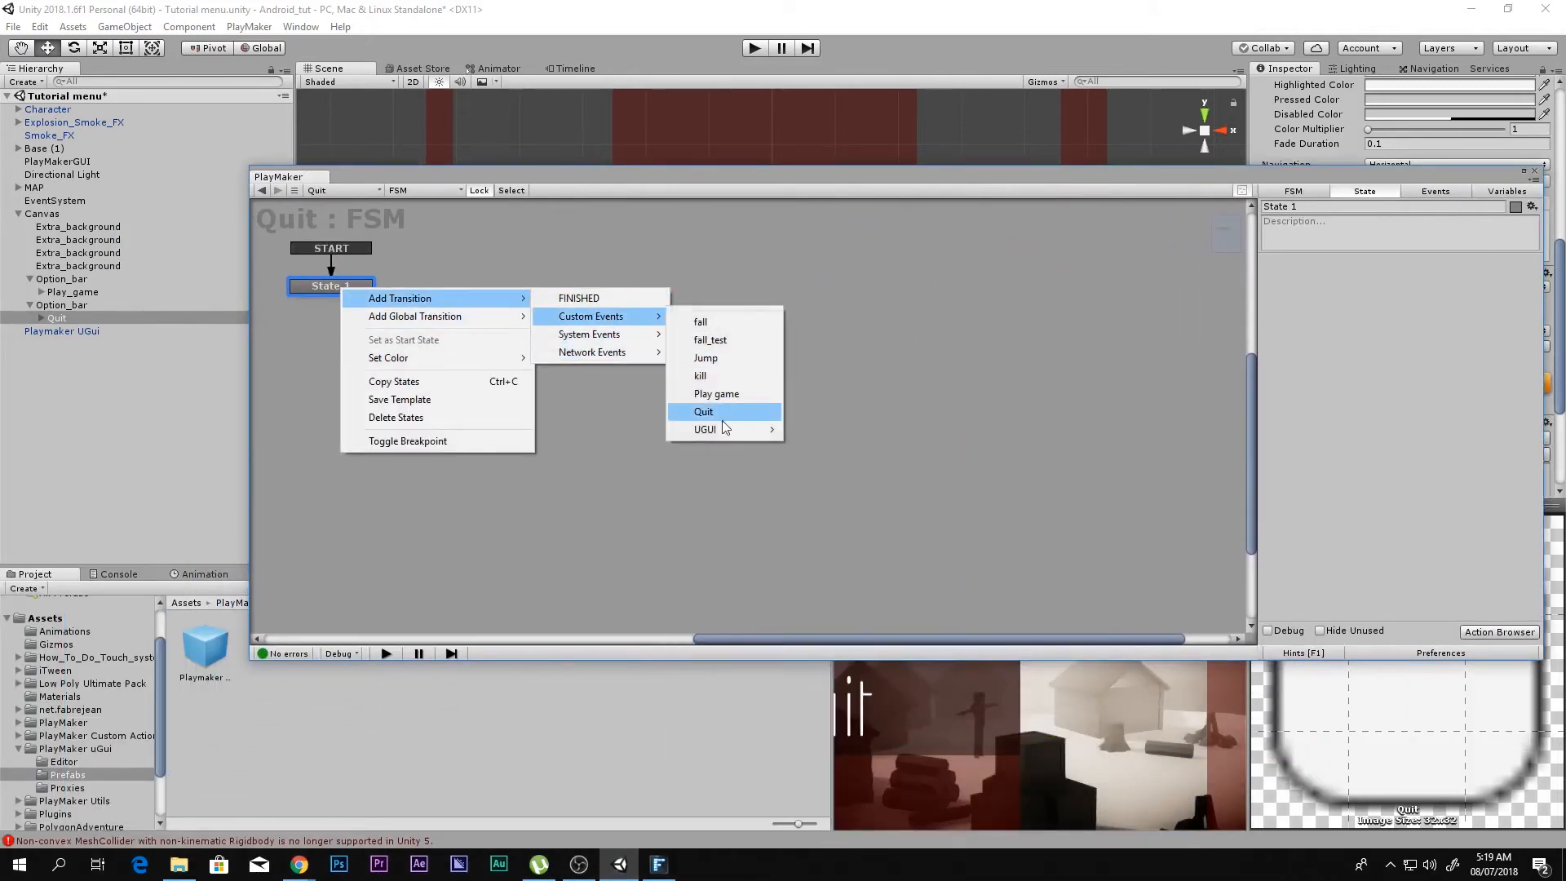
mouse_move(725, 429)
left_click(849, 475)
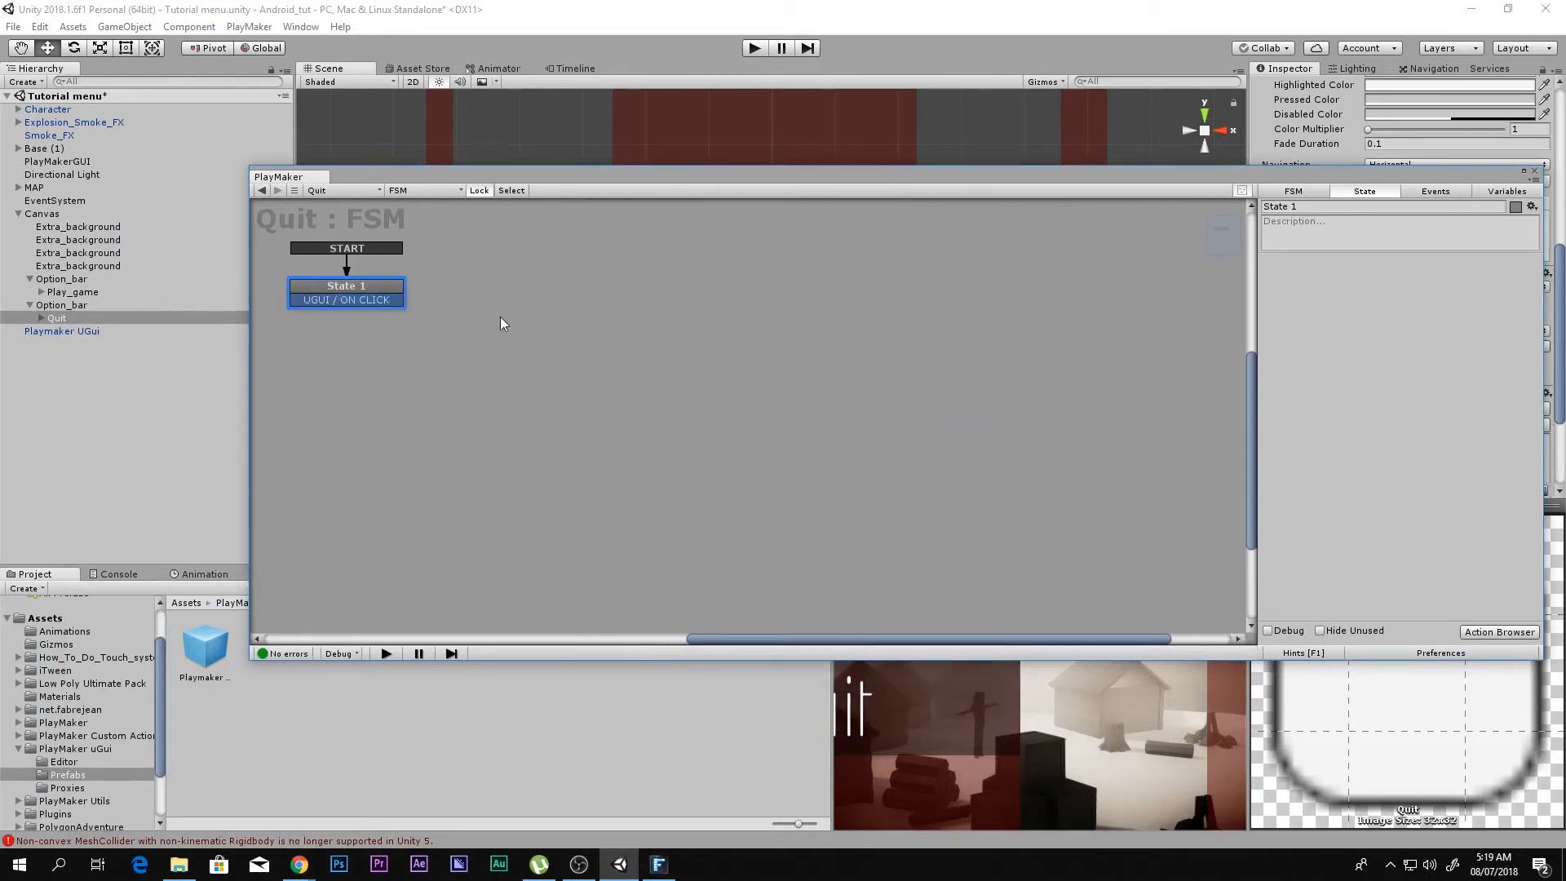
Step: Add a second state named Quit to the Quit FSM, link the ON CLICK transition to it, and close the FSM editor
left_click(506, 286, "ctrl")
left_click_drag(388, 297, 526, 295)
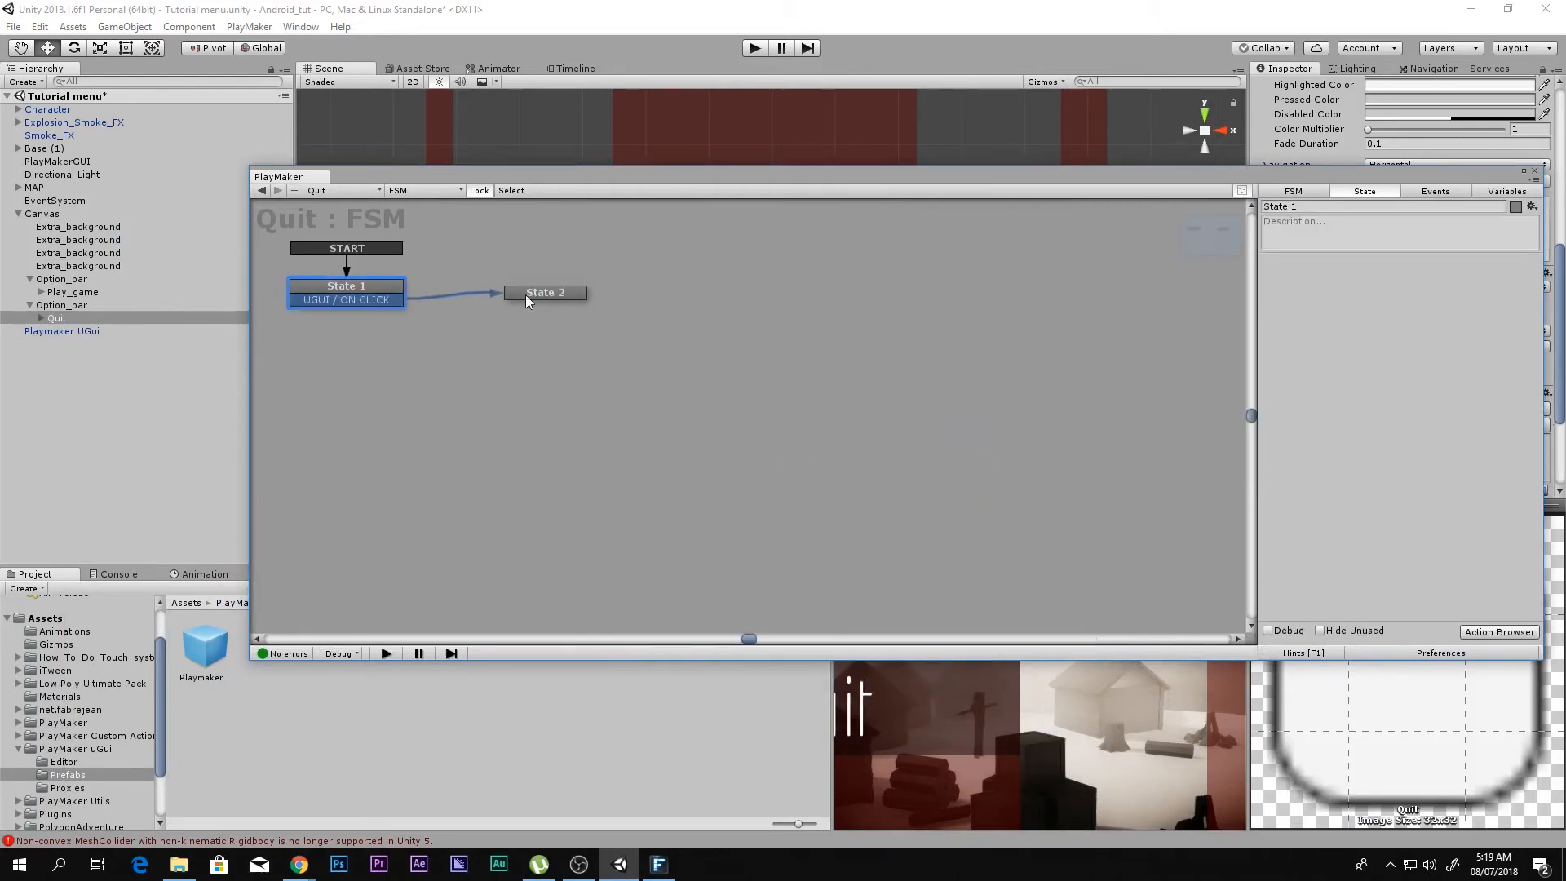
left_click(1305, 222)
left_click(1301, 208)
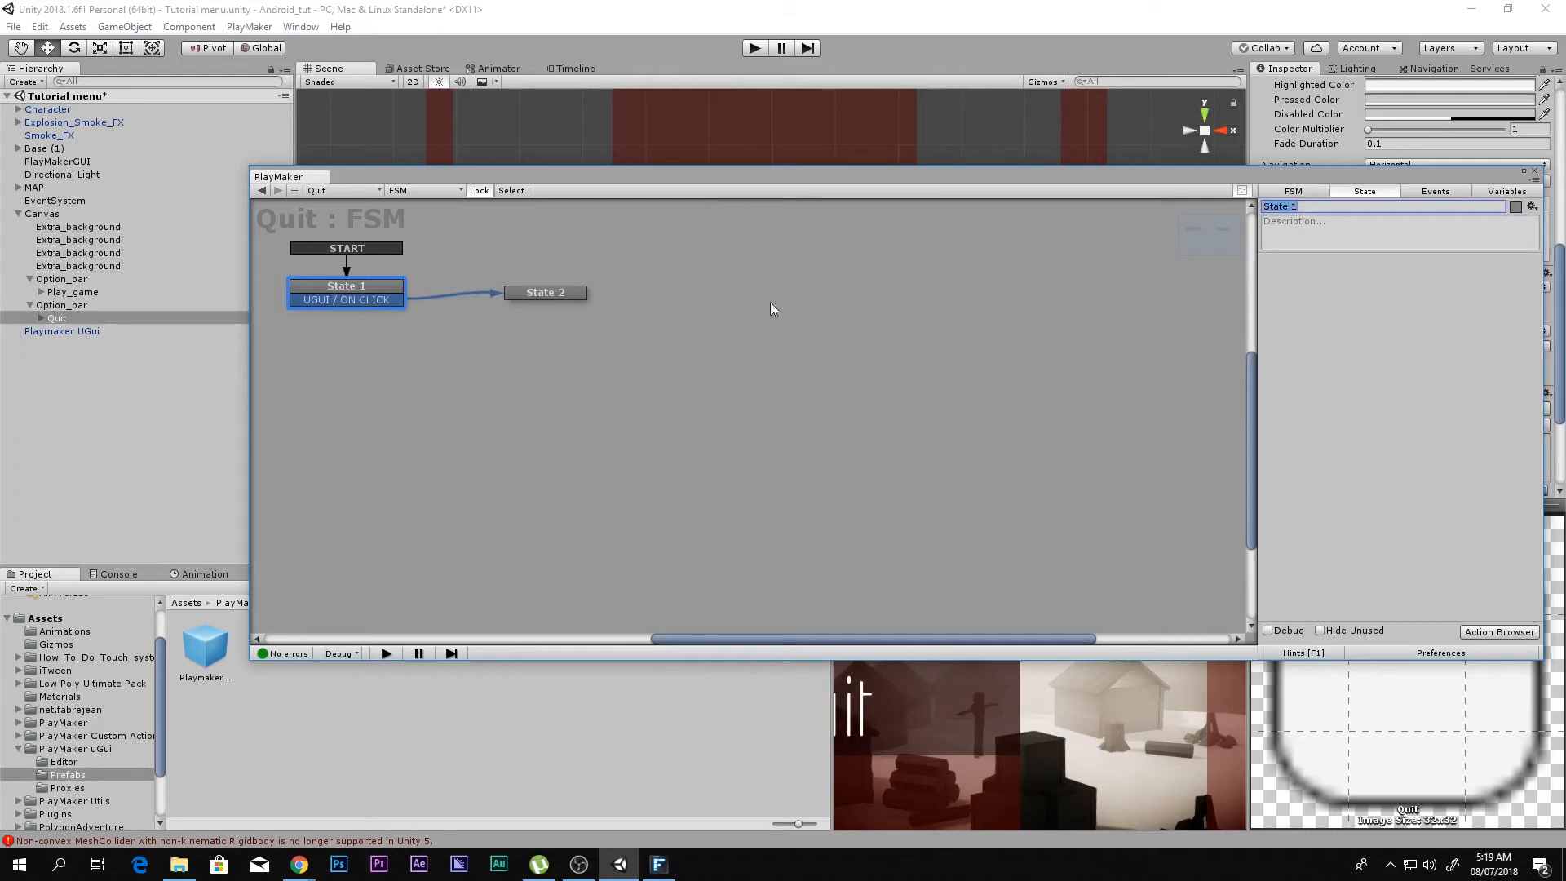
left_click(543, 292)
left_click(1292, 206)
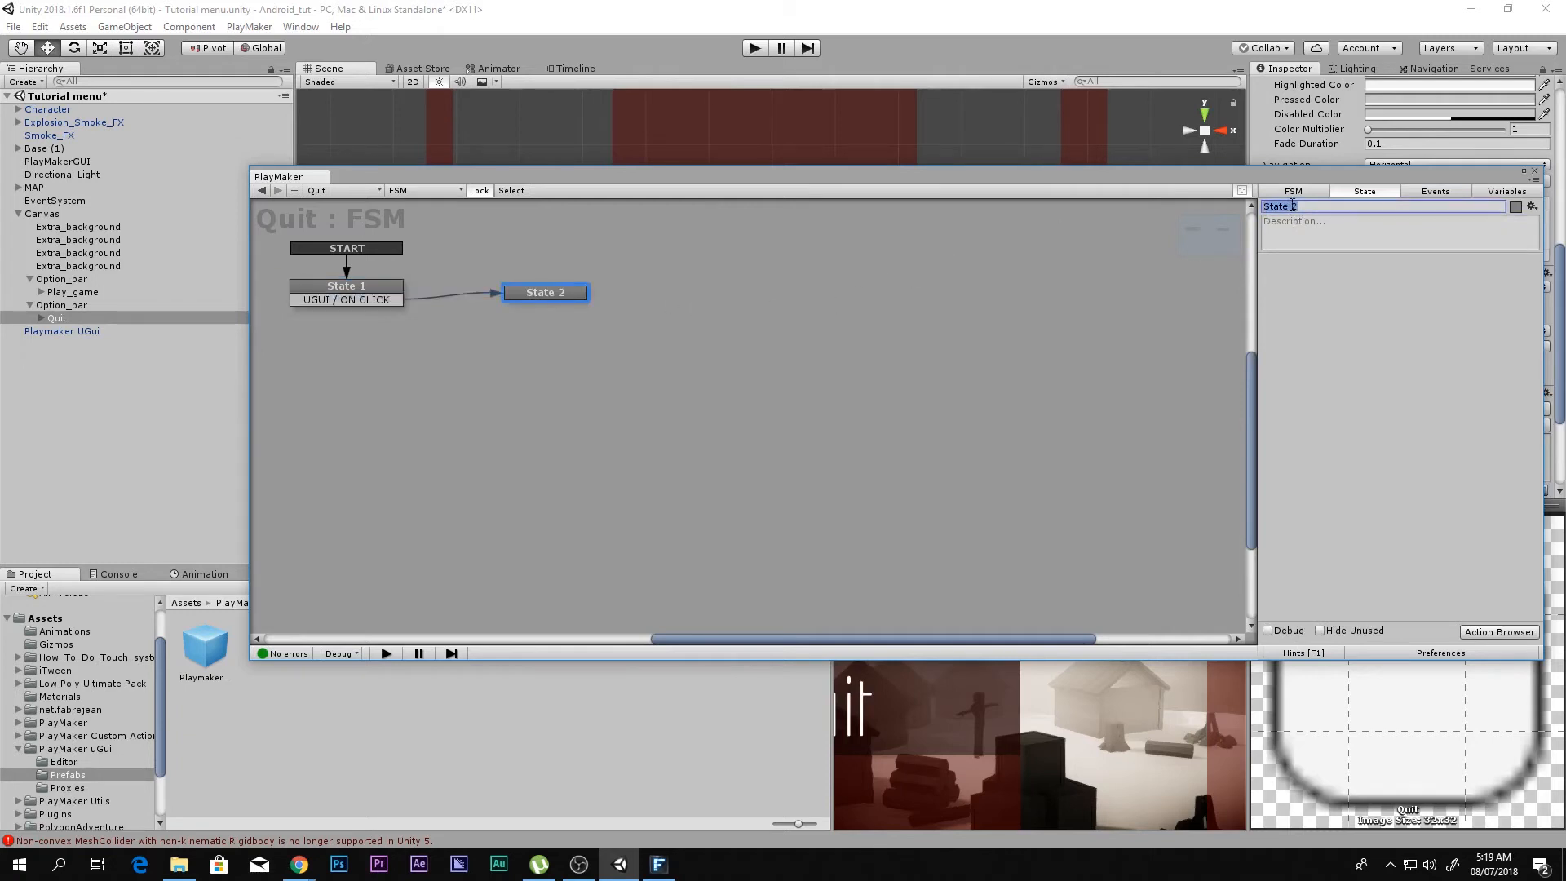
type("Quit")
left_click(1534, 173)
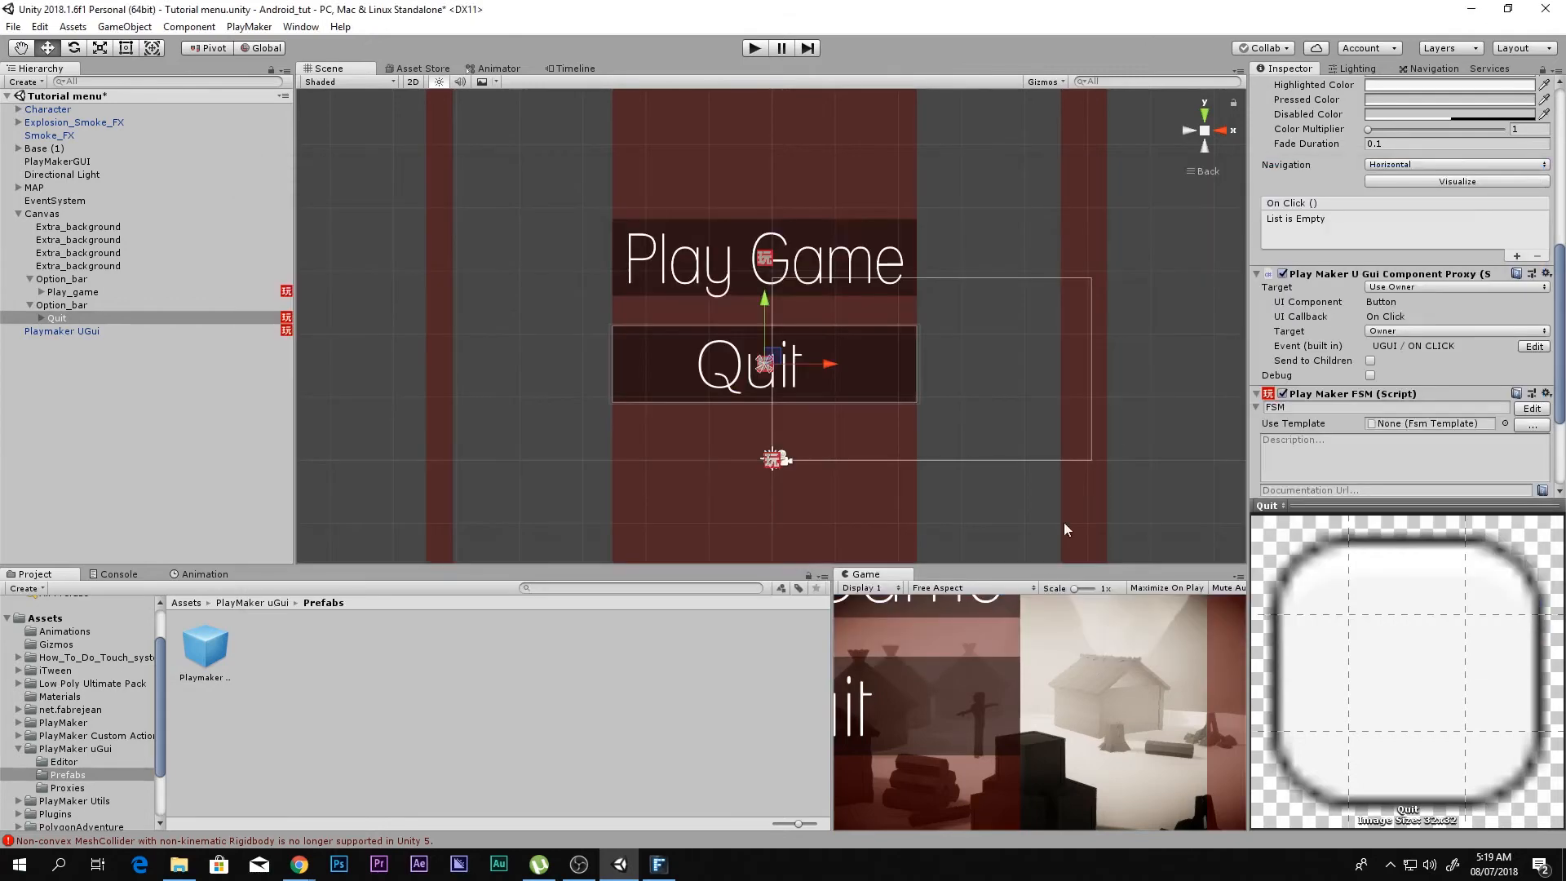
Step: Test the Quit button in play mode with its FSM open beside the maximized game view, and stop playing
key("shift+space")
key("shift+space")
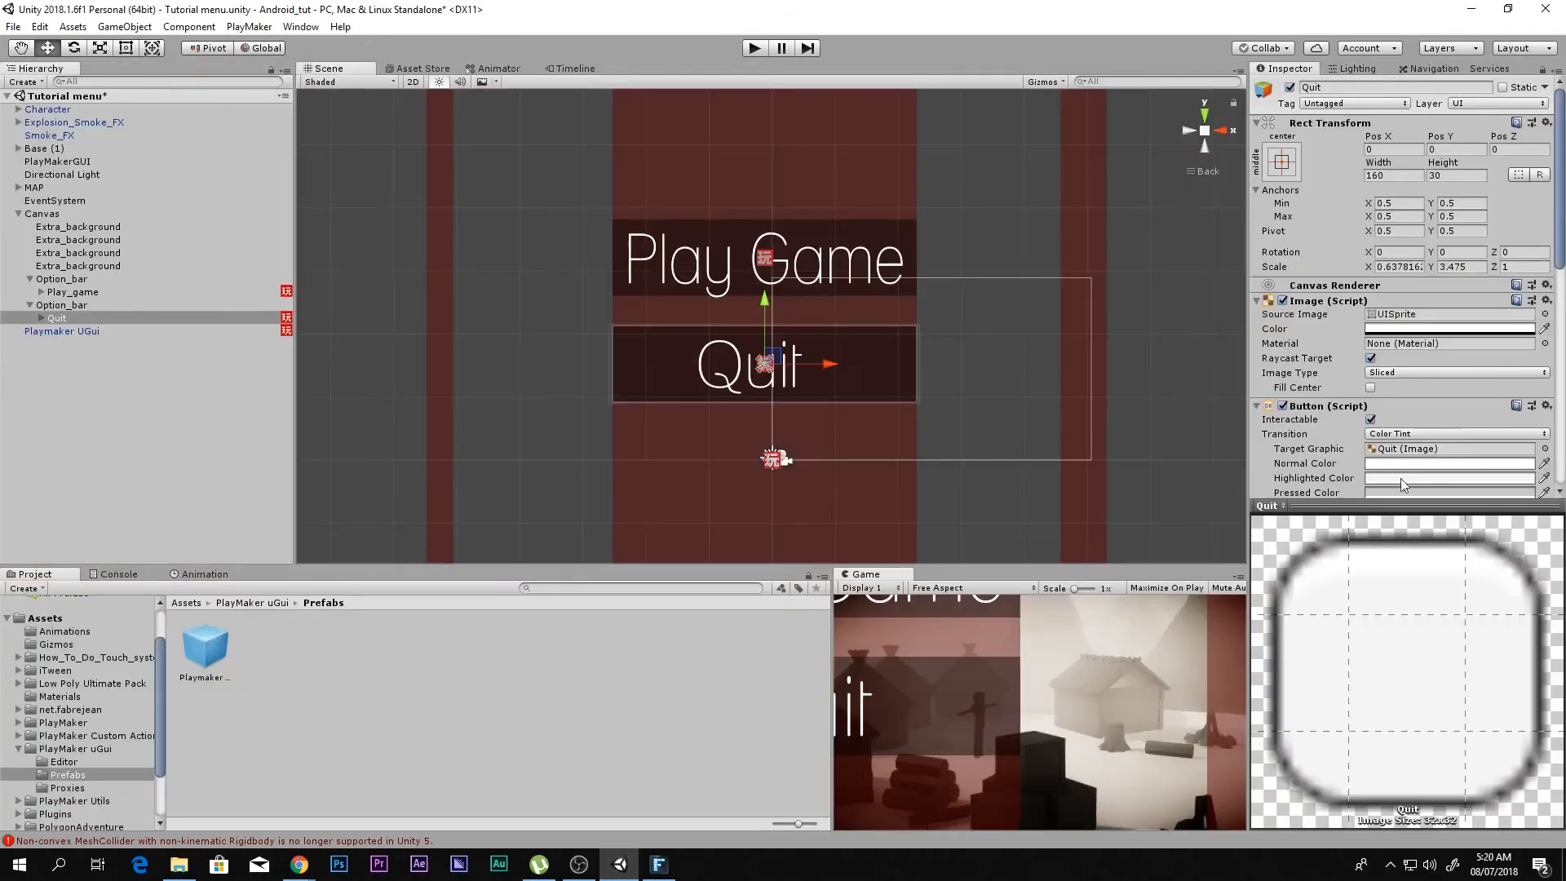
scroll(1489, 427, "down", 4)
scroll(1538, 446, "down", 3)
left_click(1537, 455)
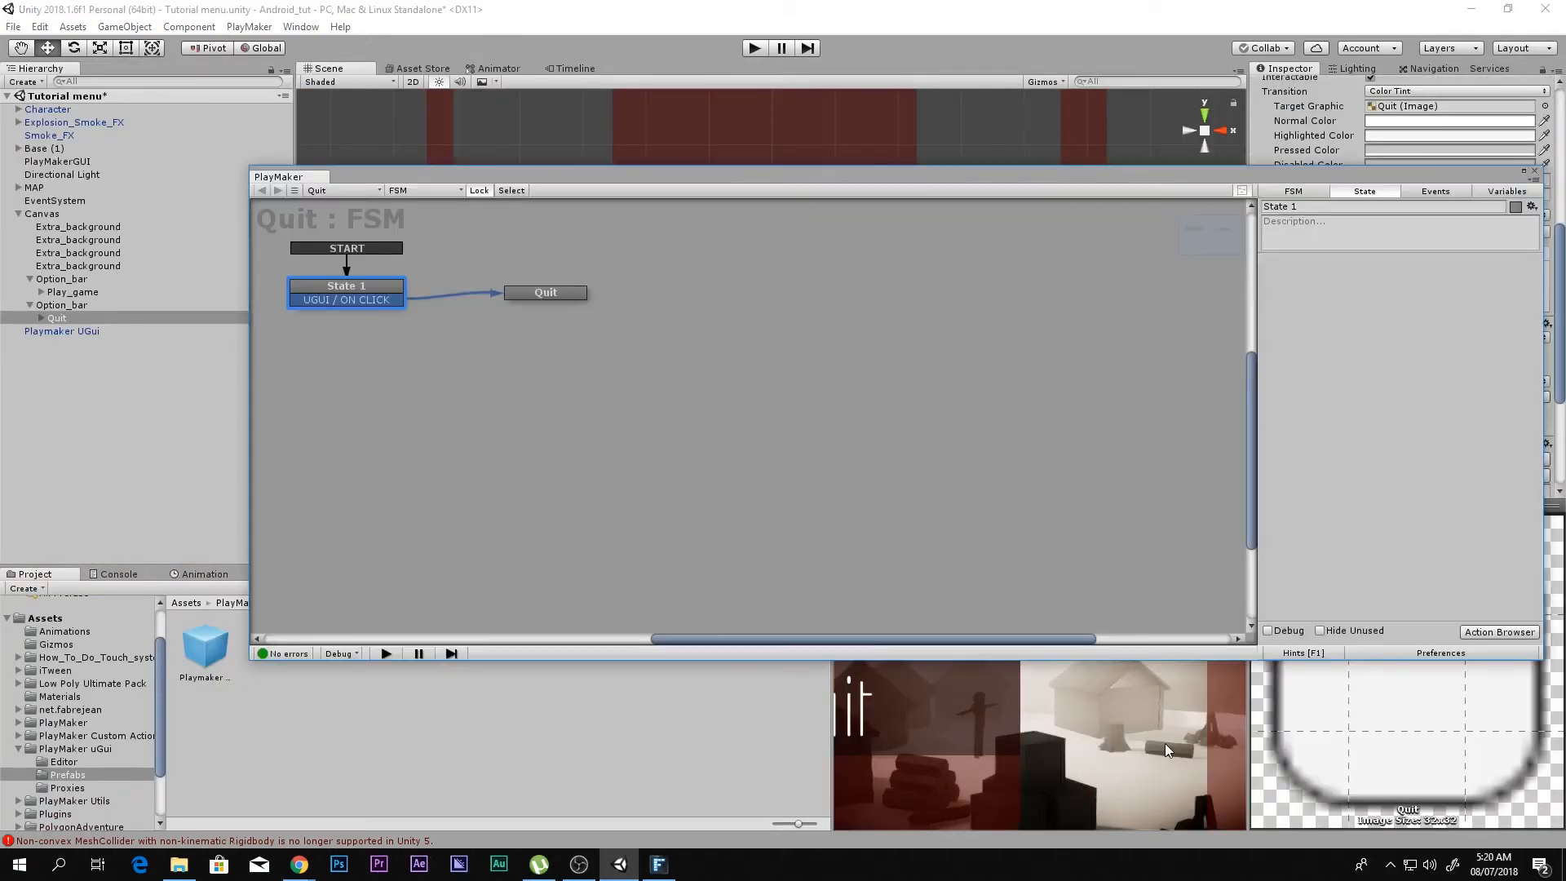
key("shift+space")
left_click_drag(814, 193, 1348, 253)
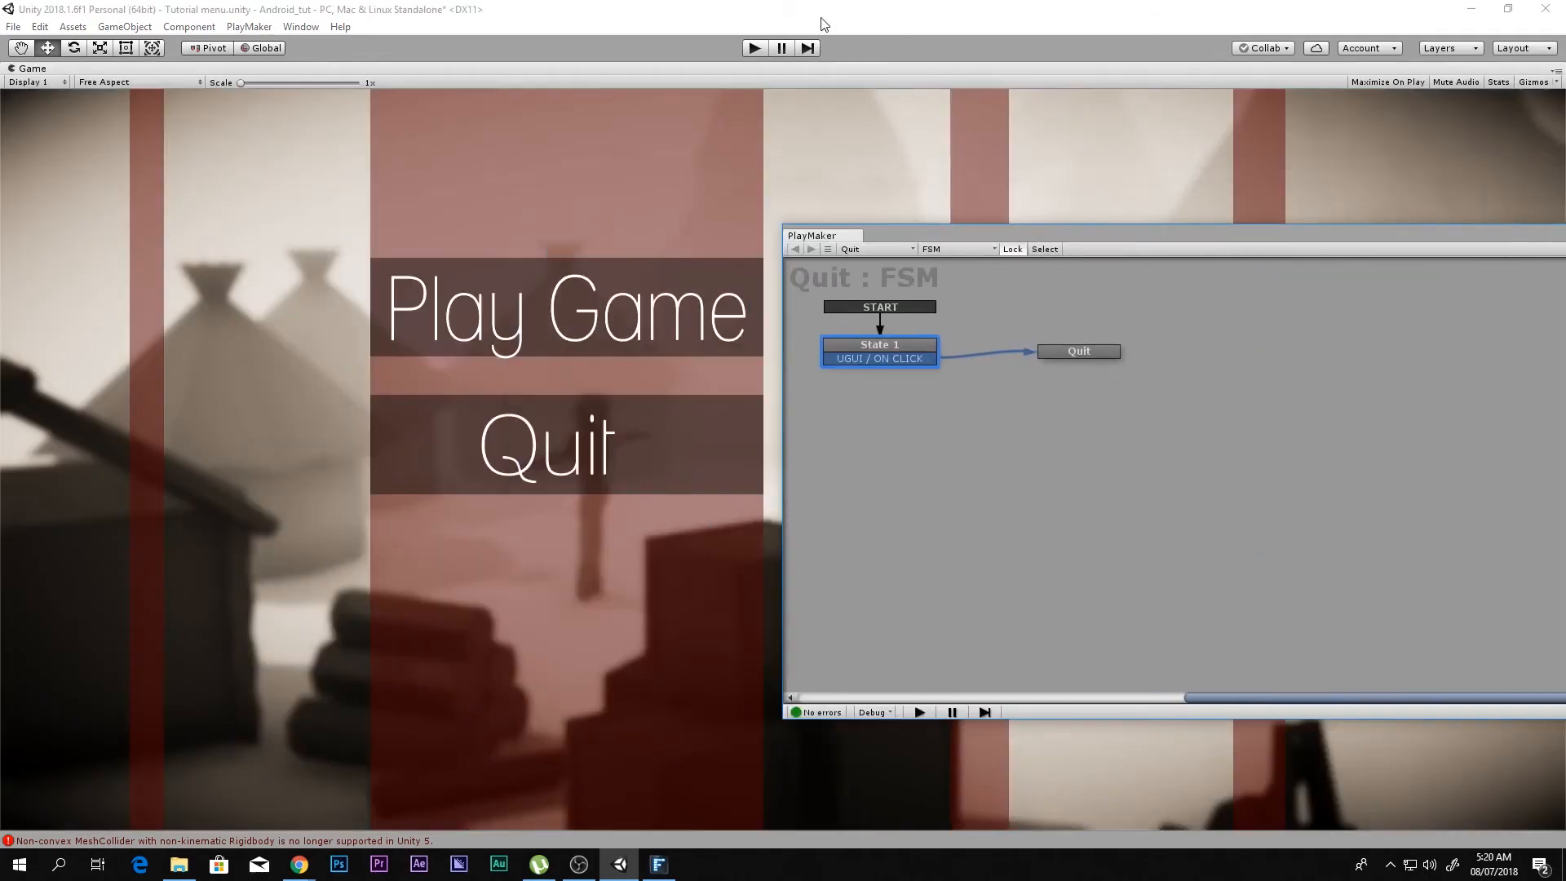
left_click(754, 47)
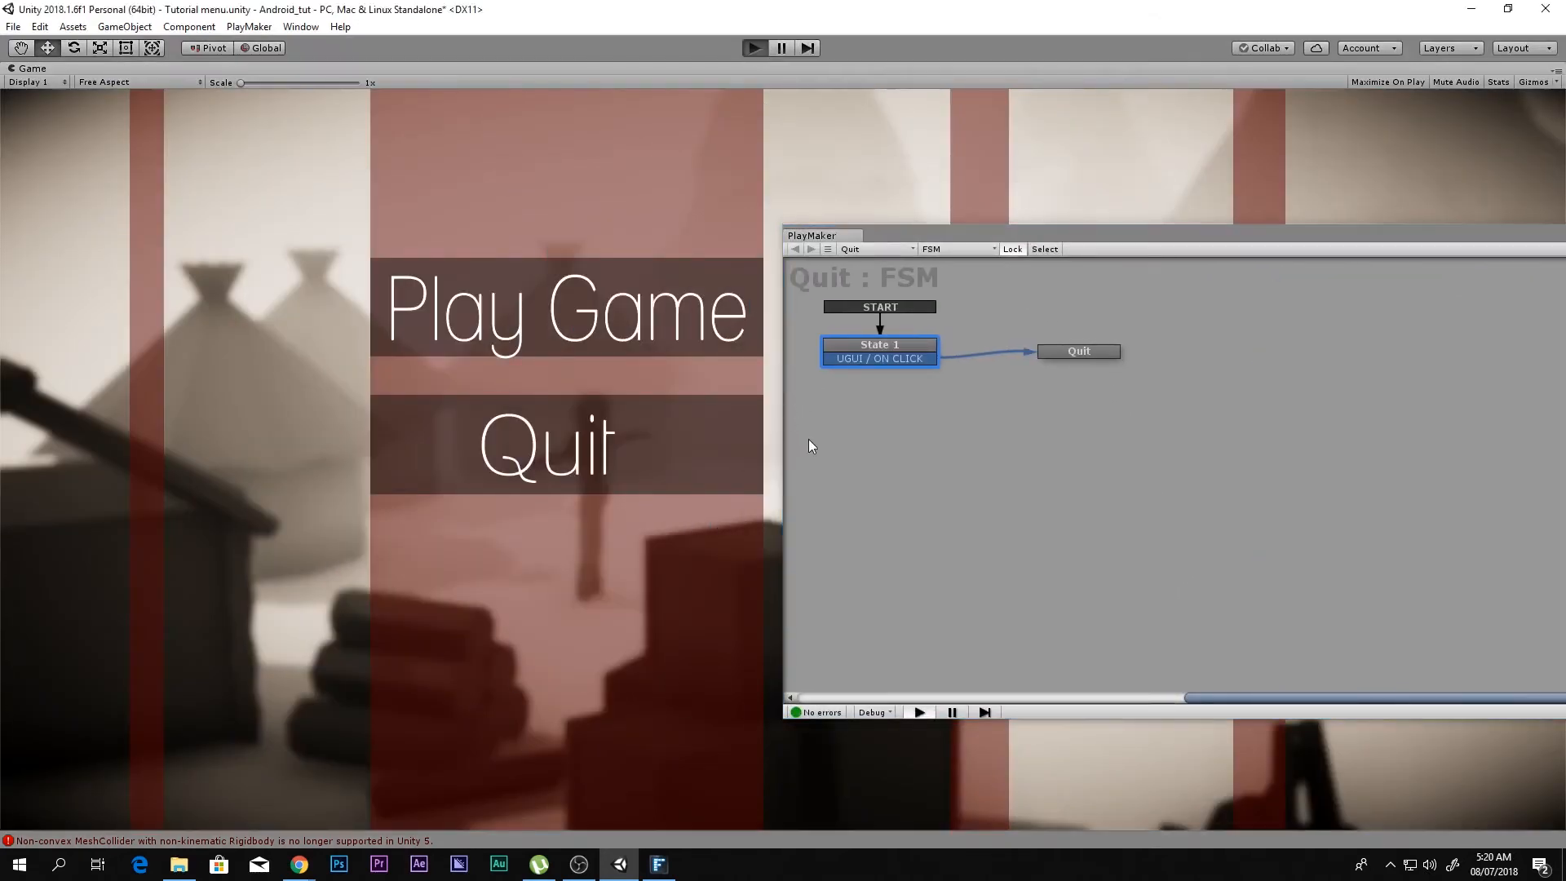
left_click(516, 464)
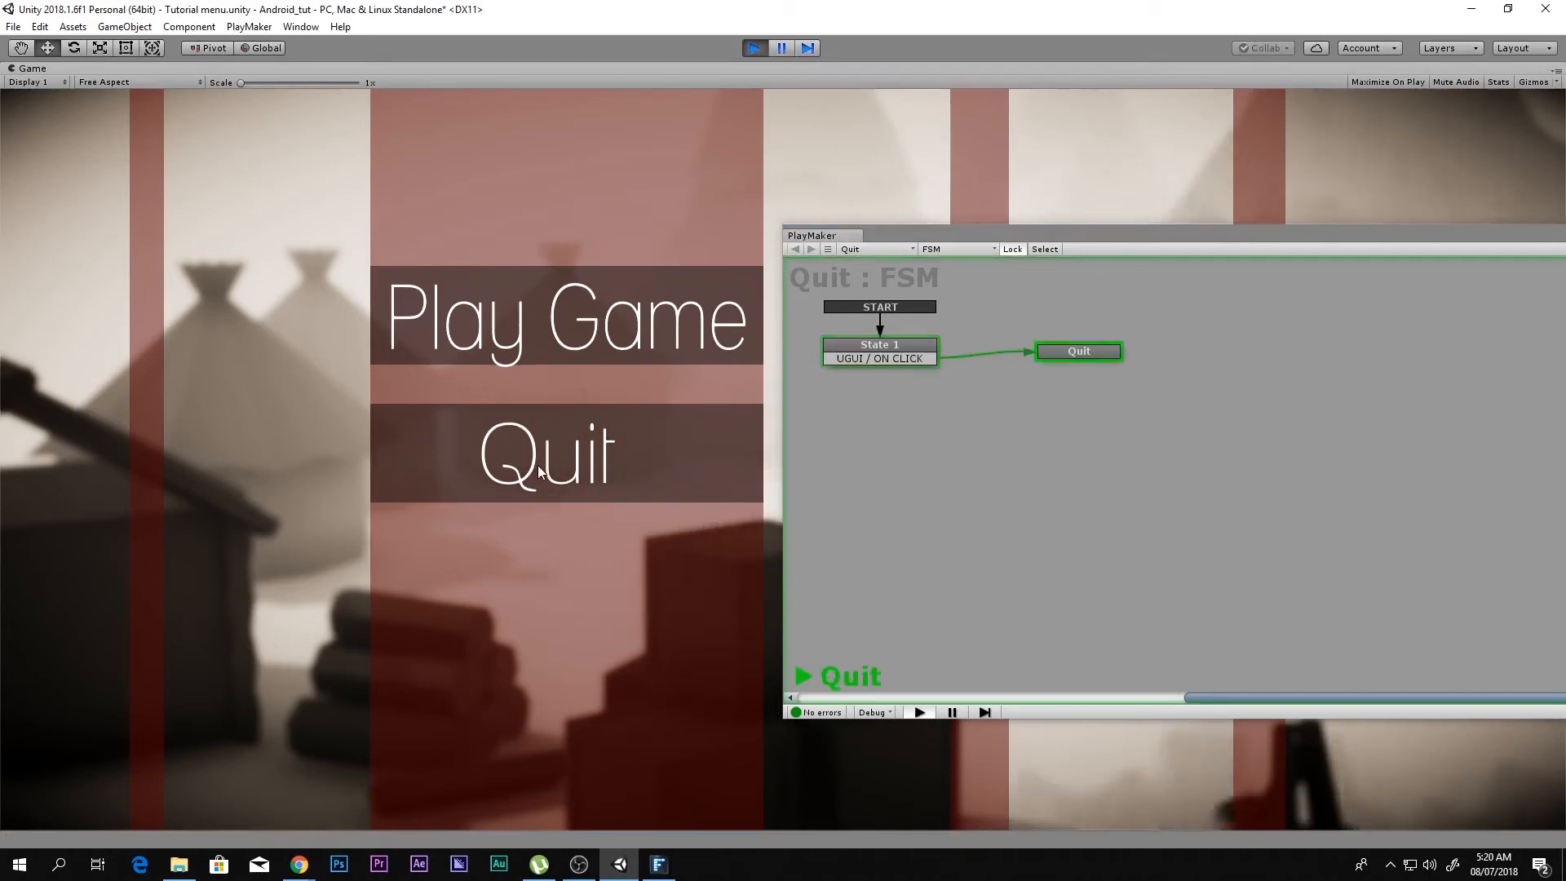
left_click(754, 47)
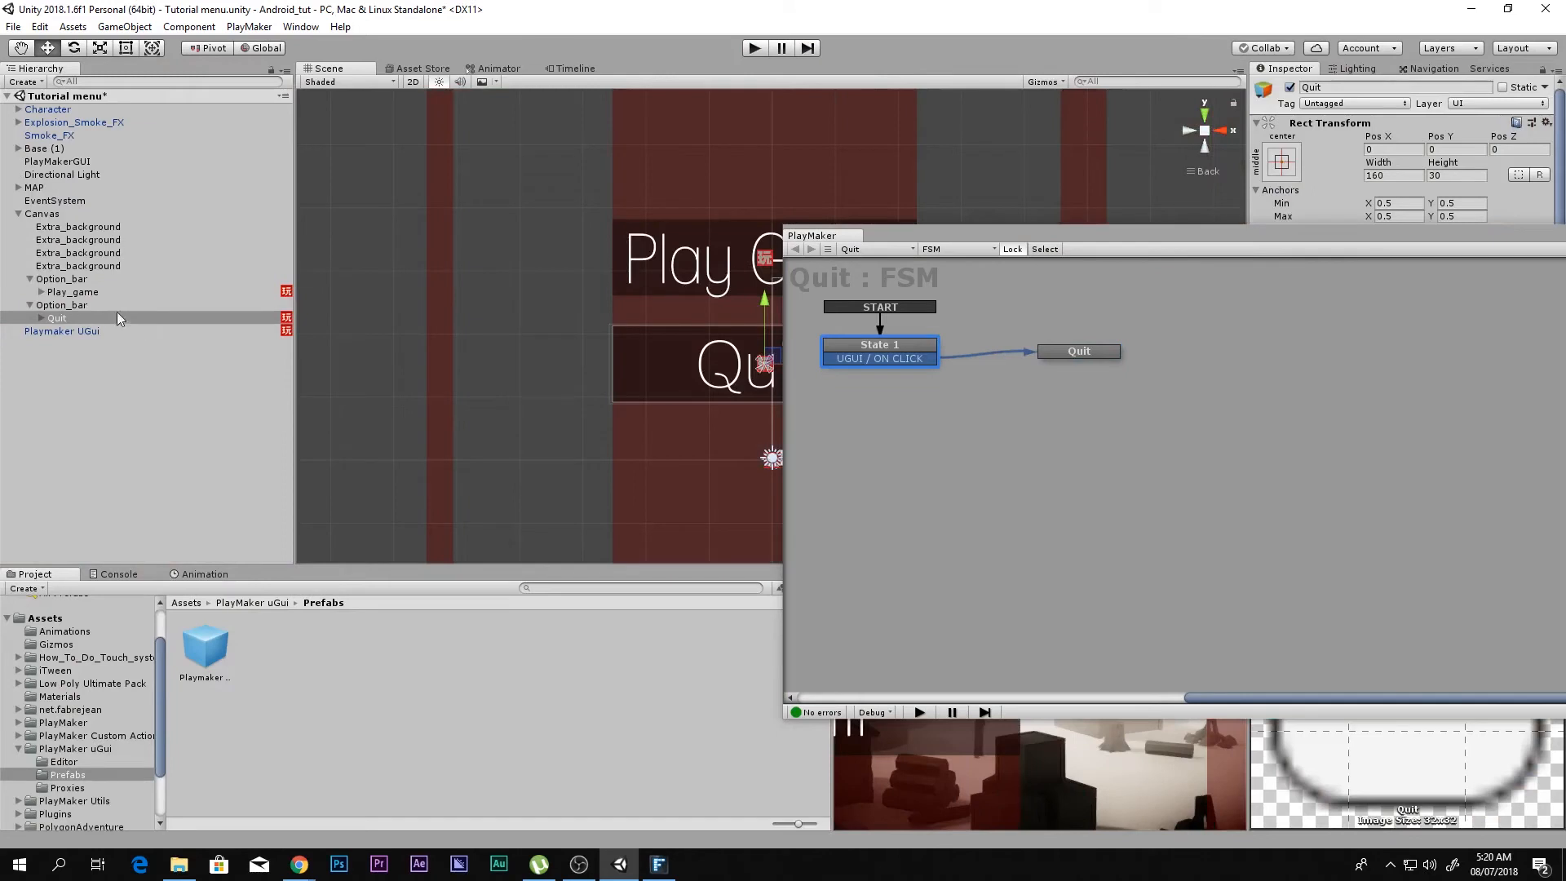
Step: Test the Play Game button in play mode with the Play_game FSM open beside the game view, and stop playing
left_click(131, 291)
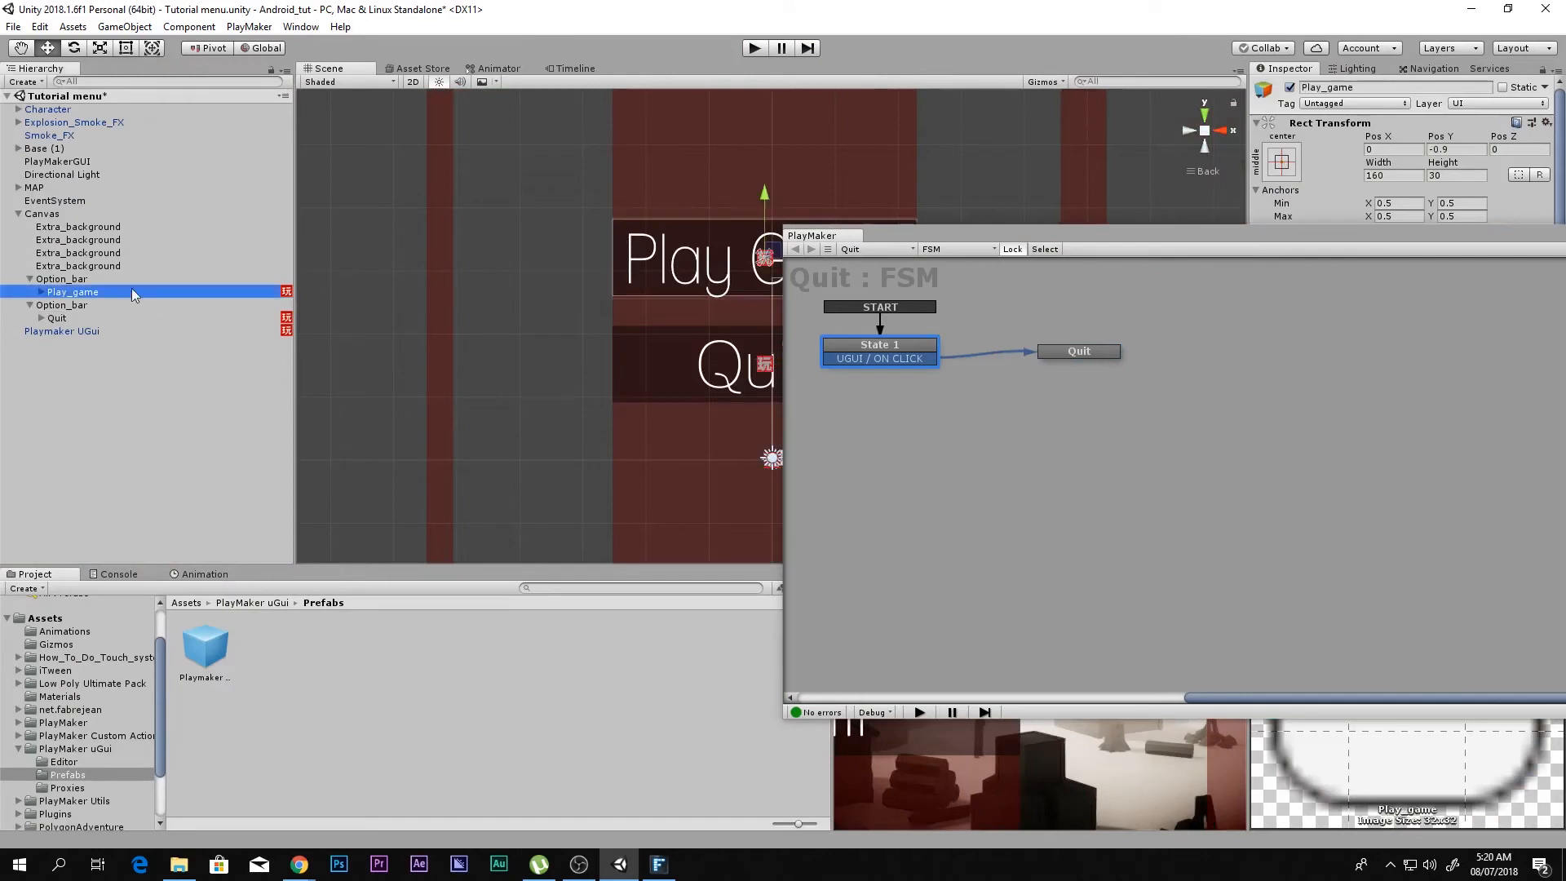
left_click(1265, 245)
left_click_drag(1126, 232, 665, 444)
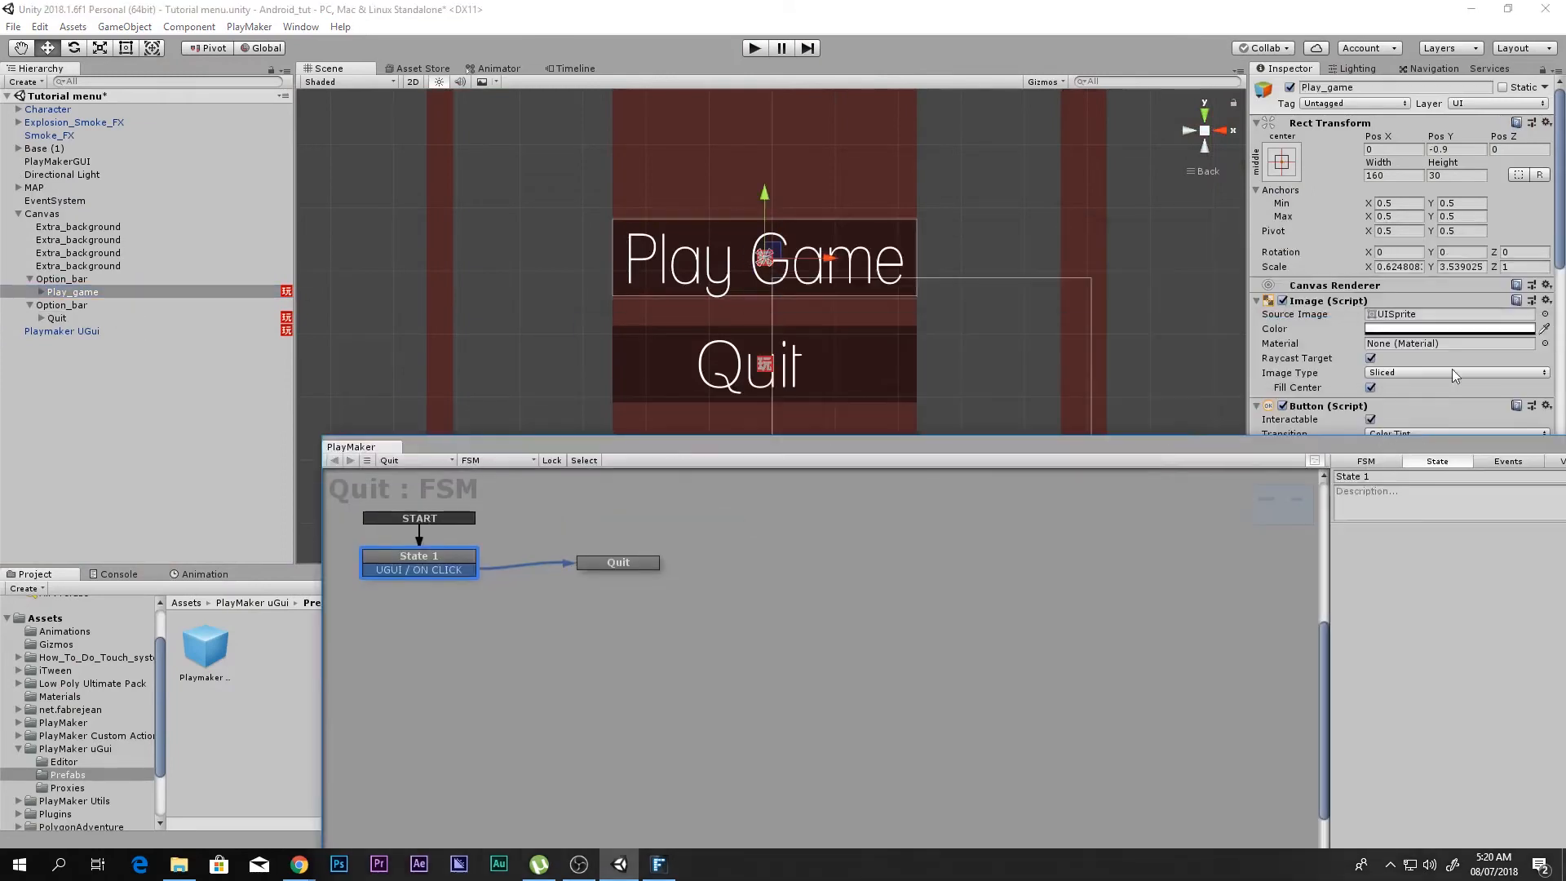
scroll(1453, 371, "down", 11)
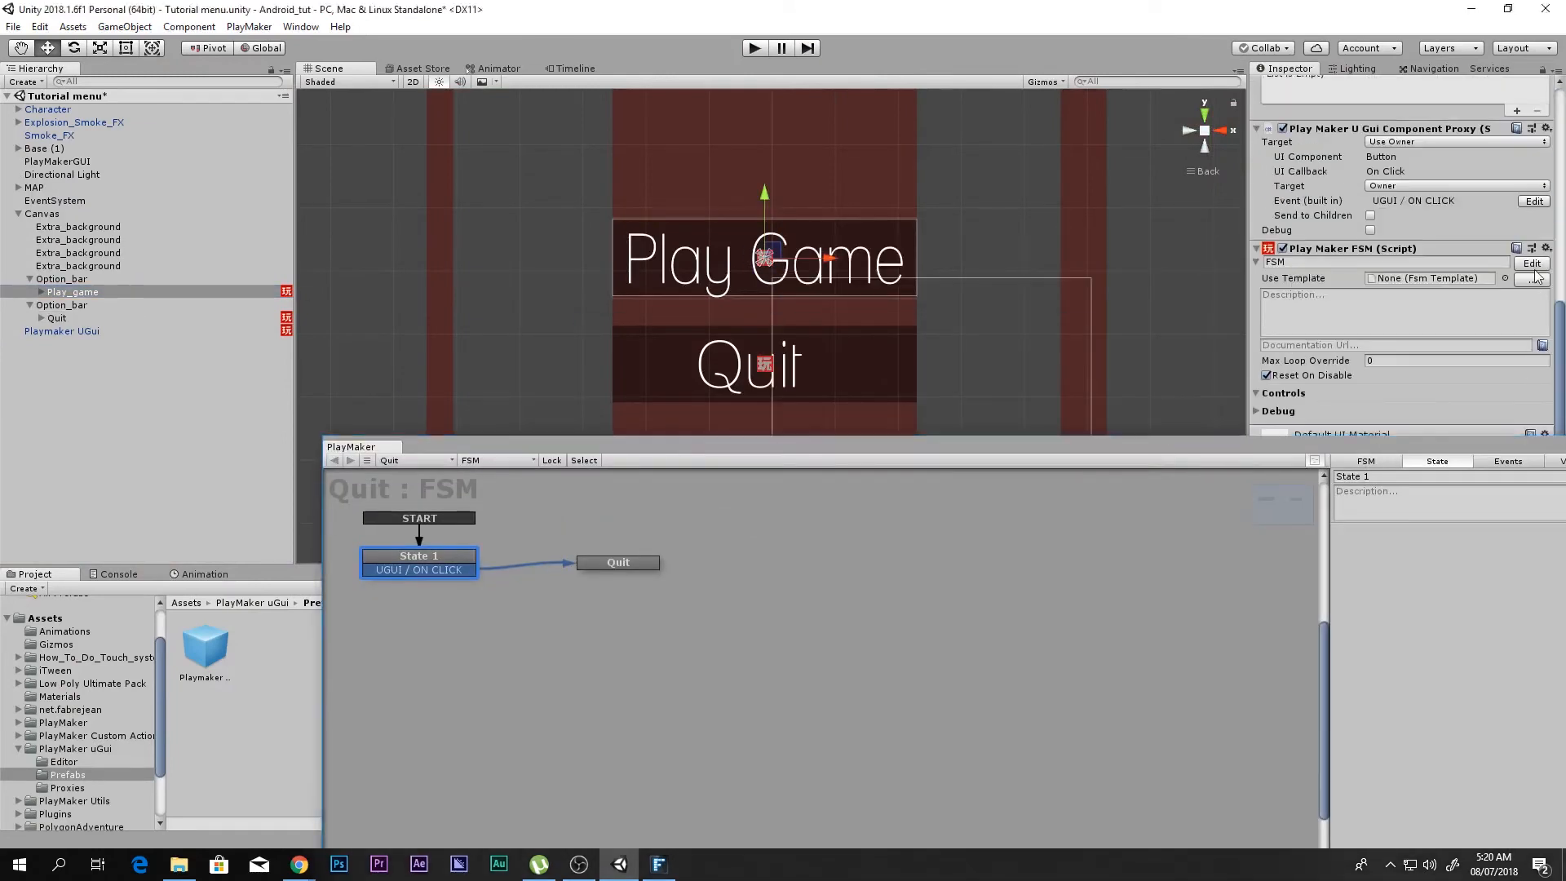
left_click_drag(367, 445, 935, 444)
key("ctrl+p")
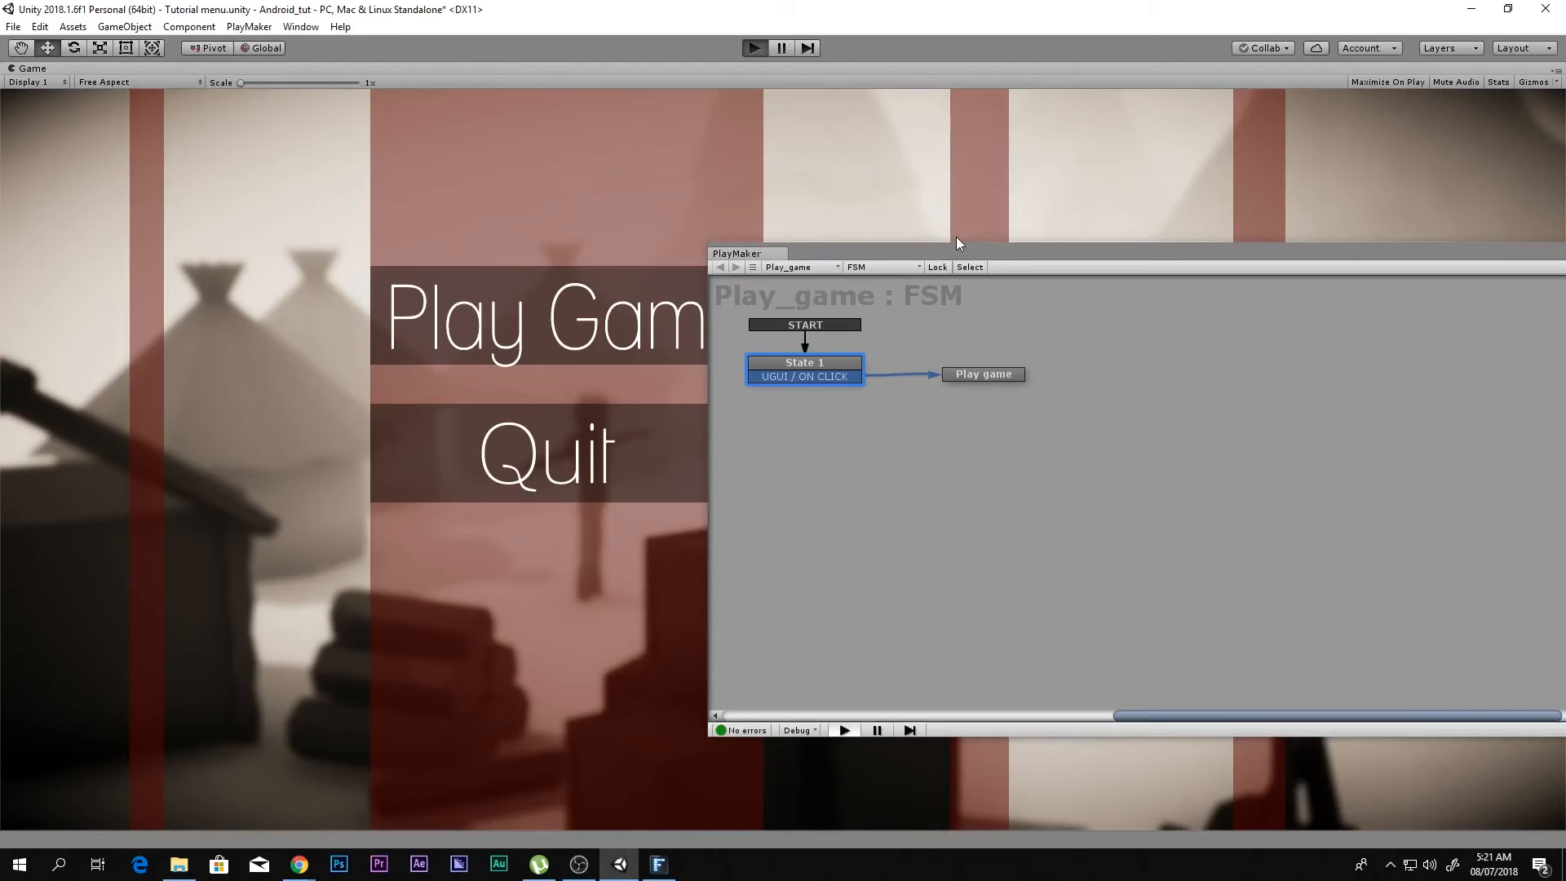
left_click(554, 298)
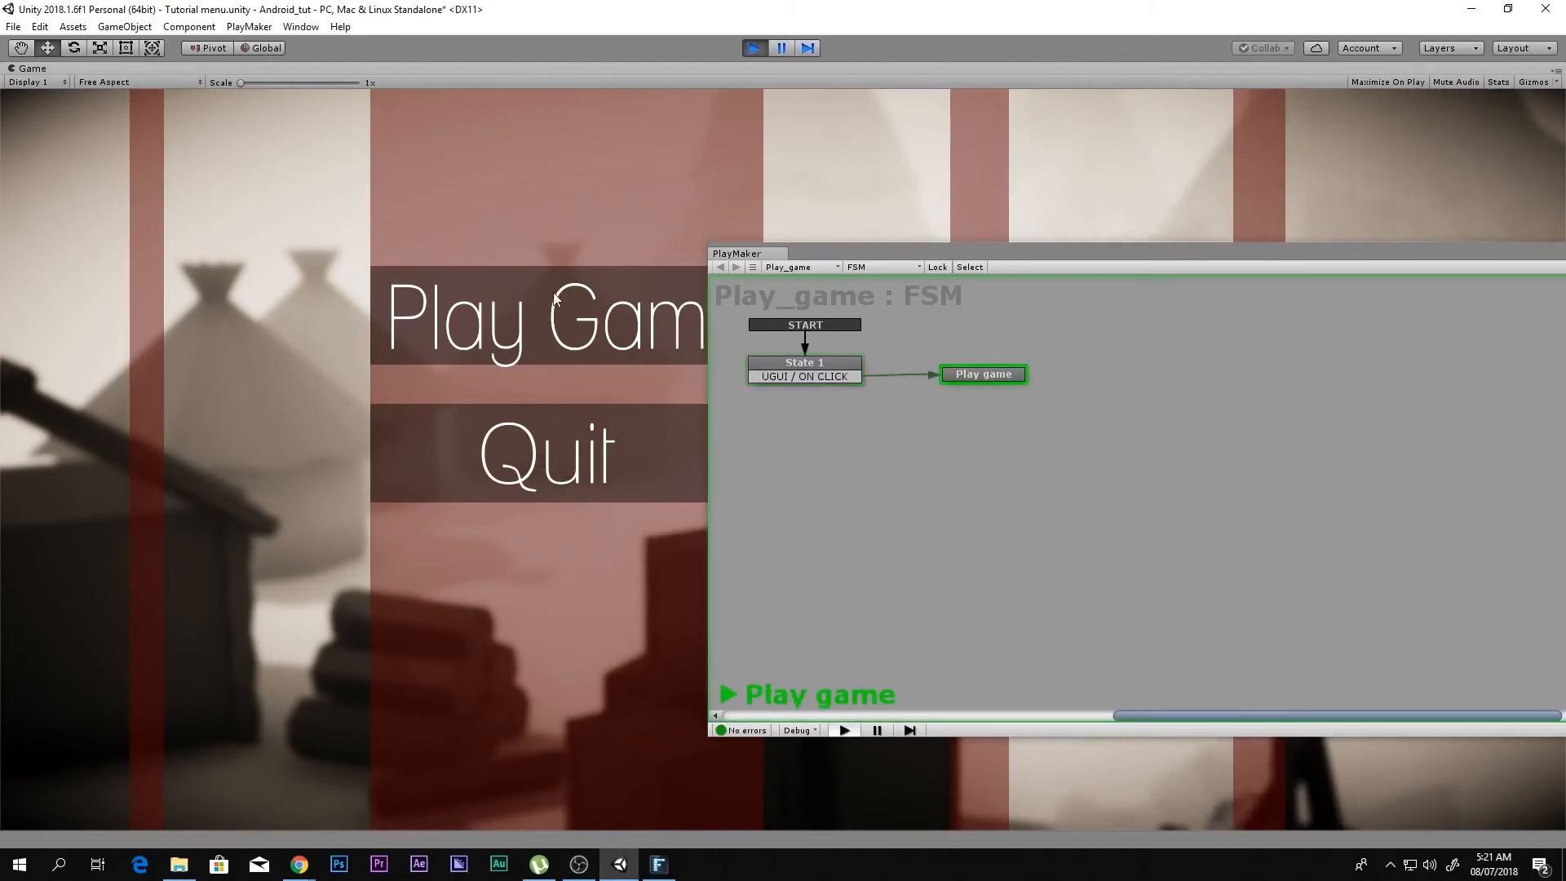
key("ctrl+p")
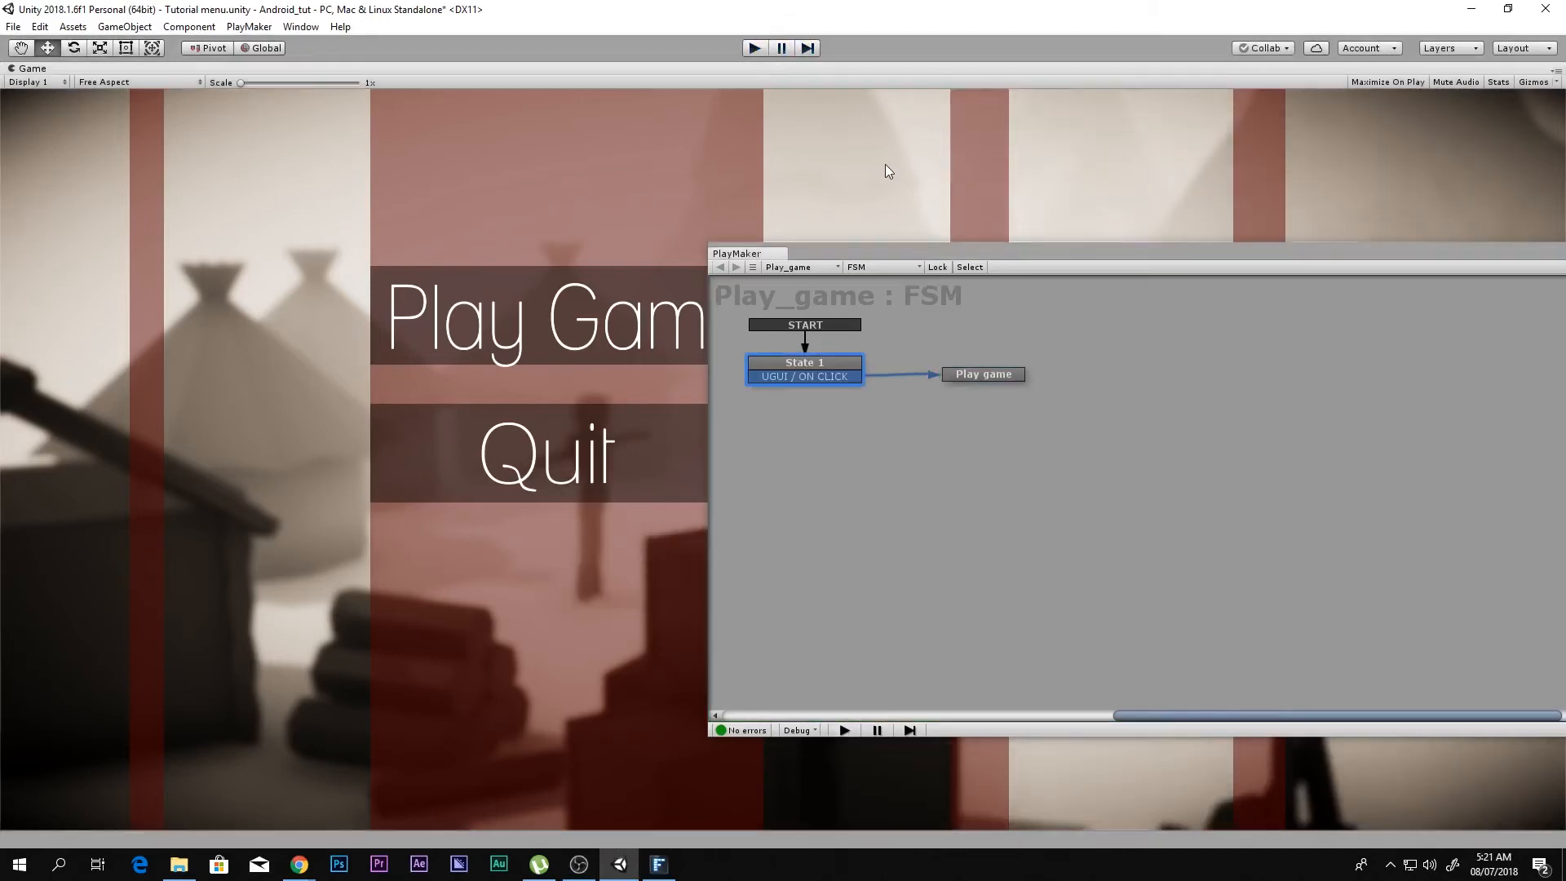
Step: Close the FSM editor and move the Play Game option bar and its button up in the scene, with the button at Pos Y 39
left_click_drag(922, 256, 384, 461)
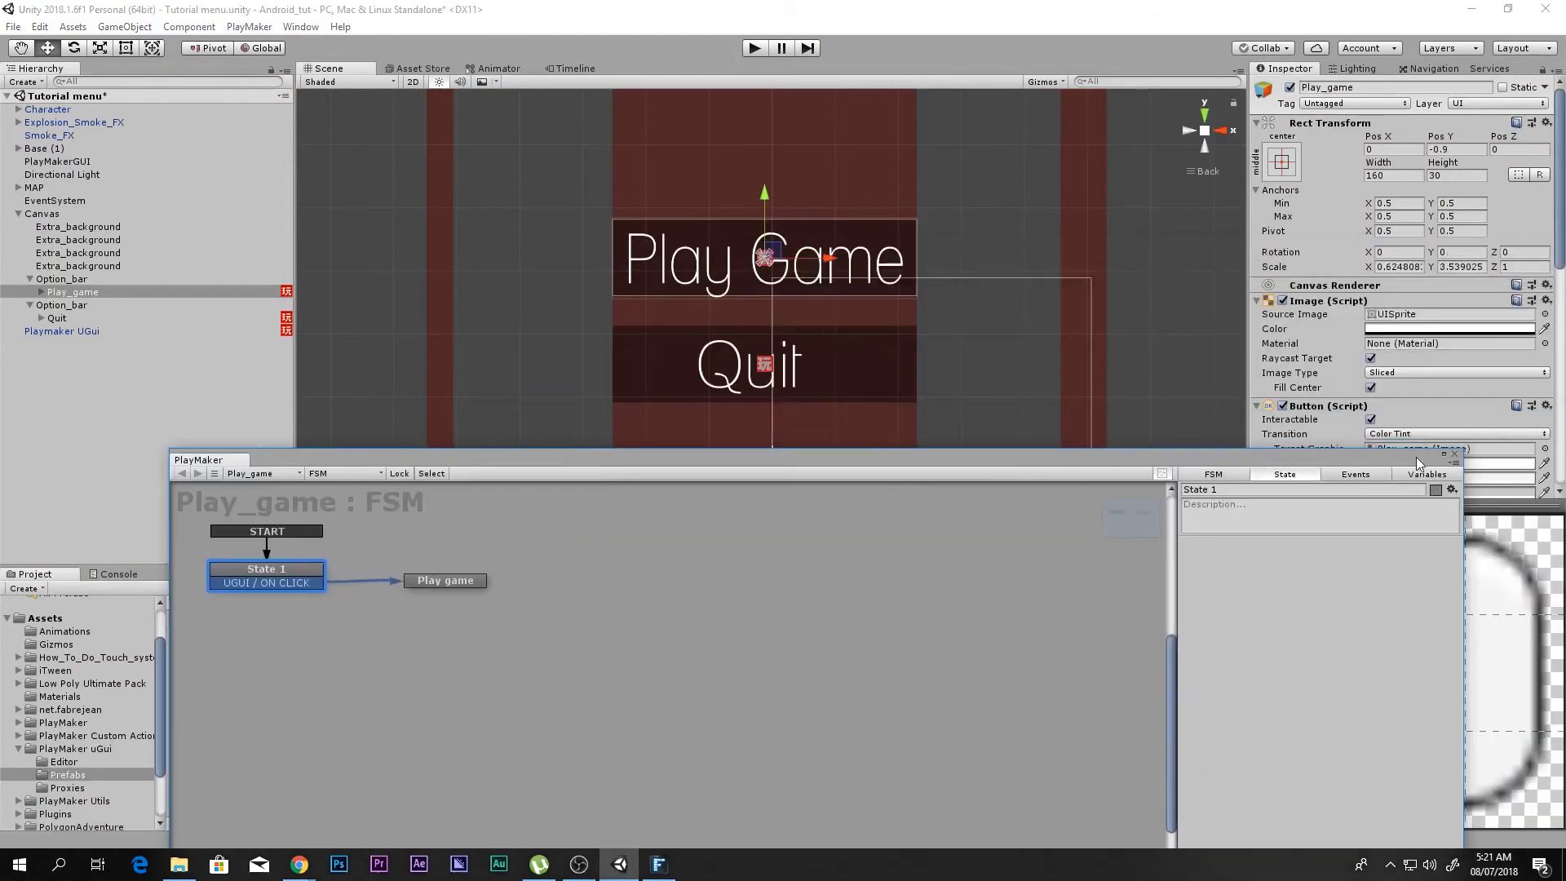
left_click(1454, 454)
left_click(81, 280)
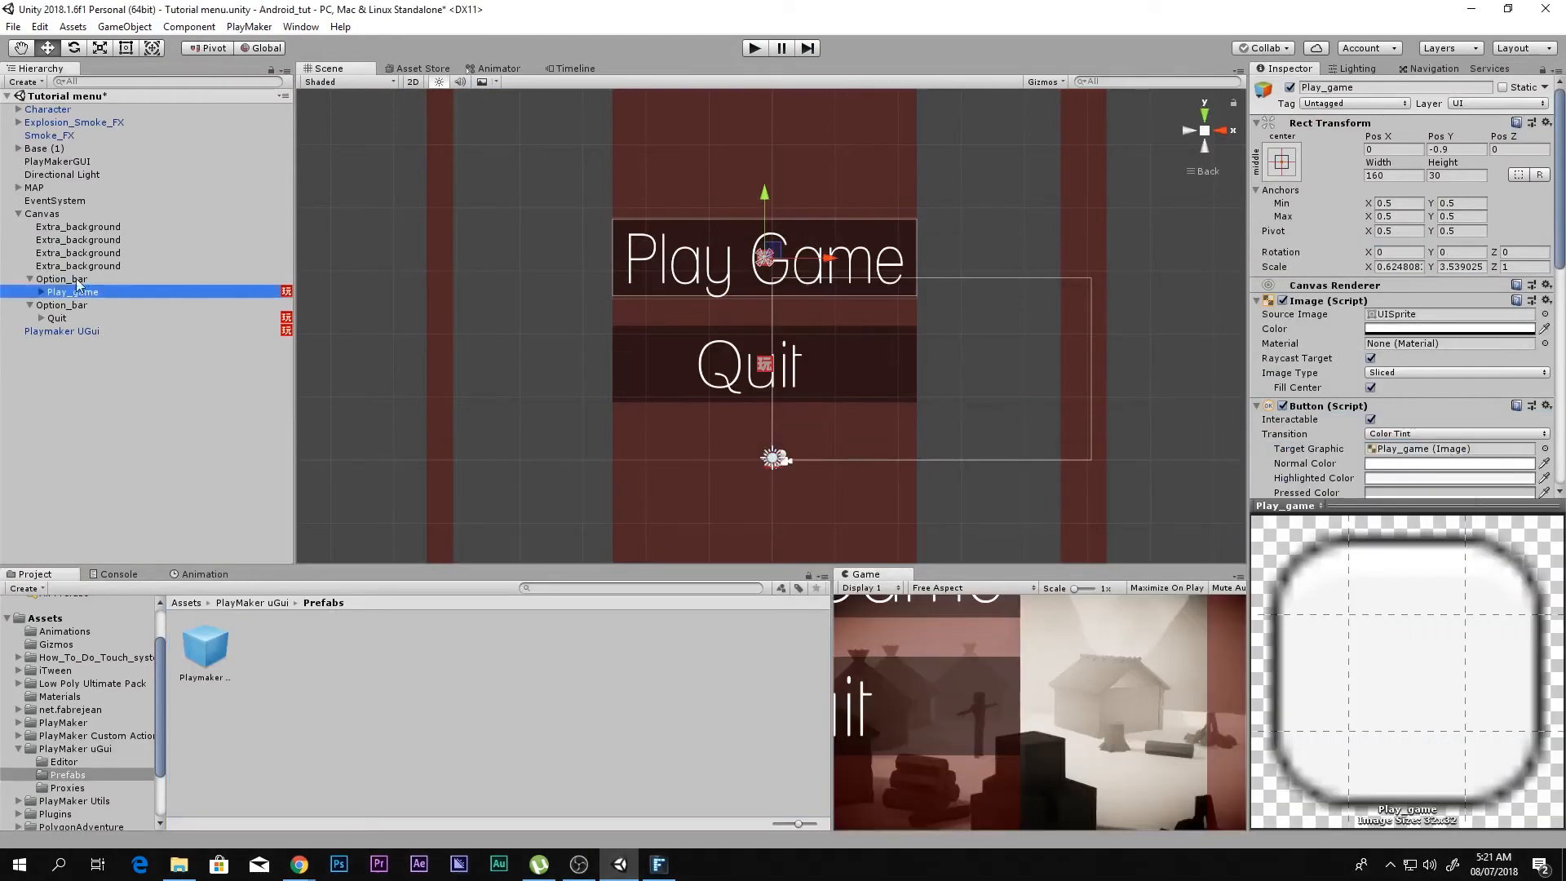
left_click_drag(767, 197, 777, 128)
left_click(85, 291)
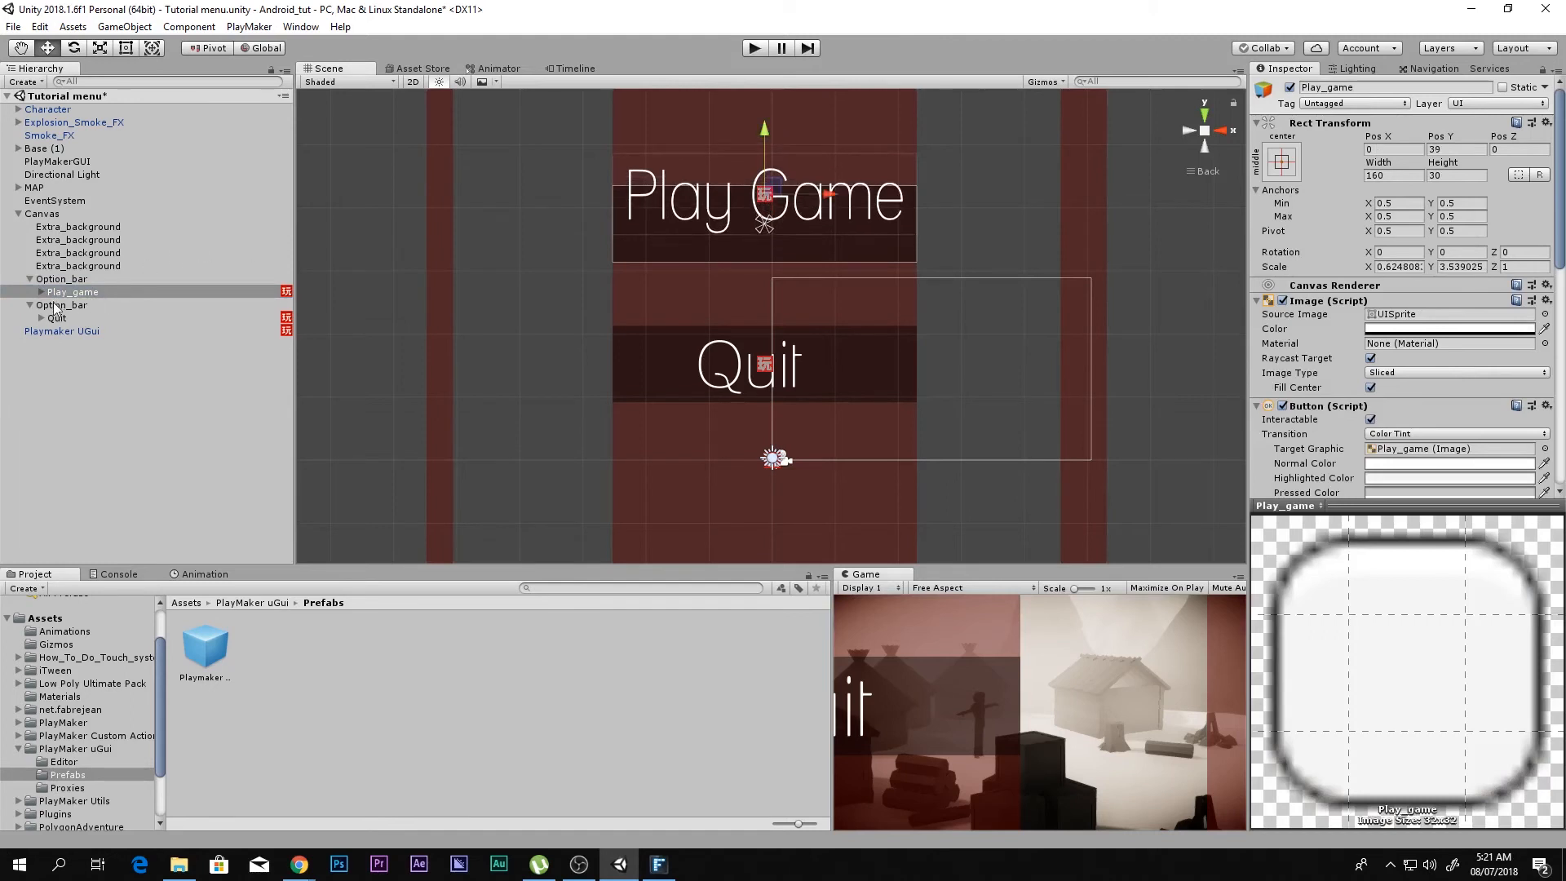
Step: Move the Play Game option bar down to Pos Y 183 in the scene, closer above the Quit bar
left_click(676, 210)
left_click_drag(764, 134, 766, 193)
left_click(29, 279)
left_click(92, 280)
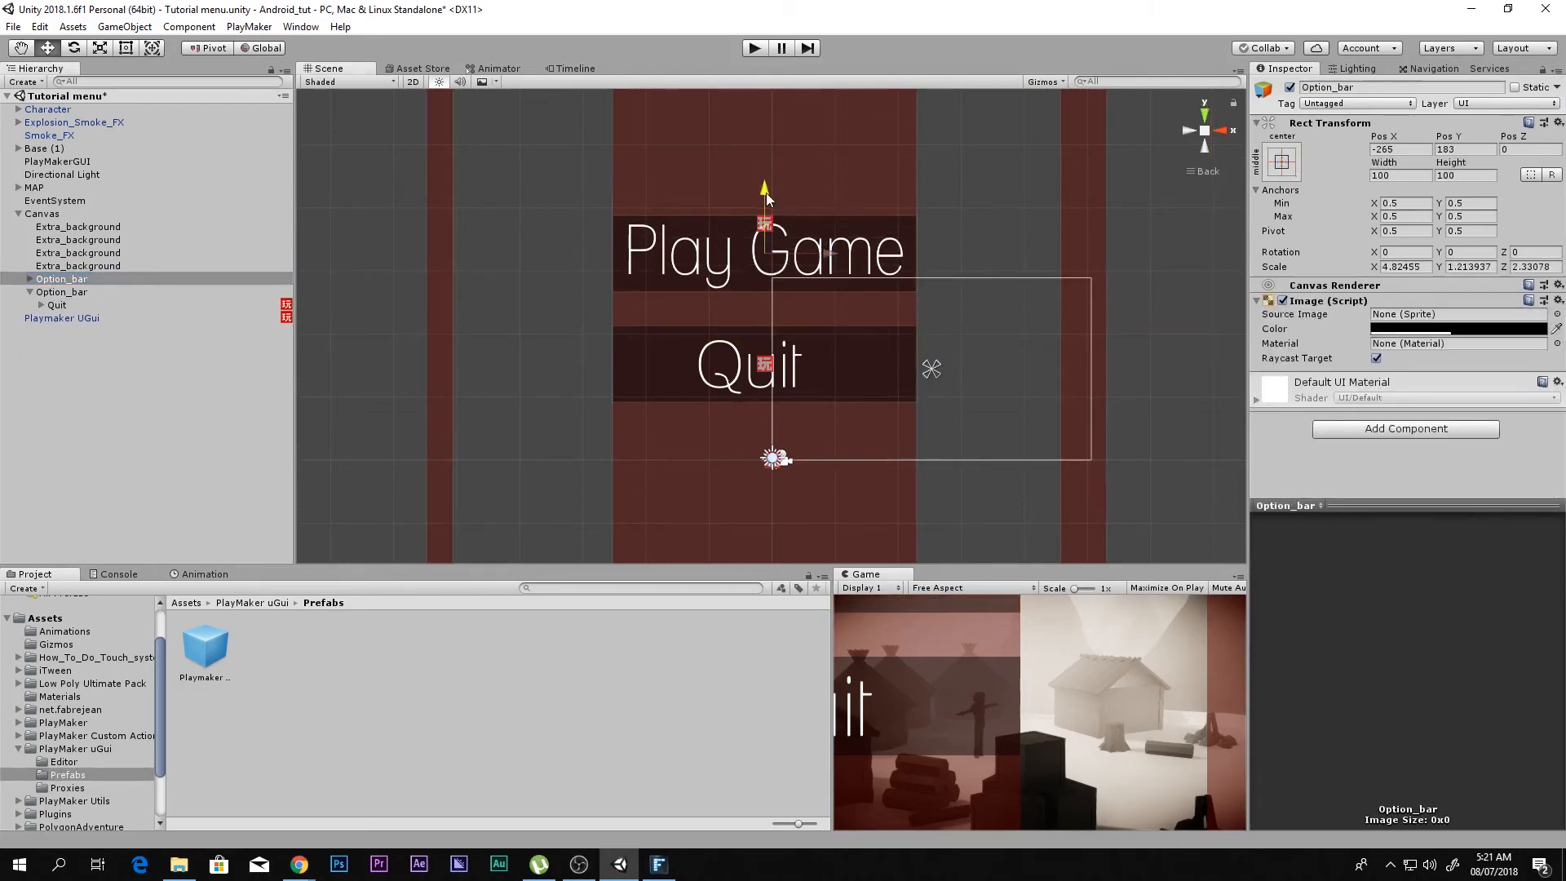
key("shift+space")
key("shift+space")
left_click(61, 279)
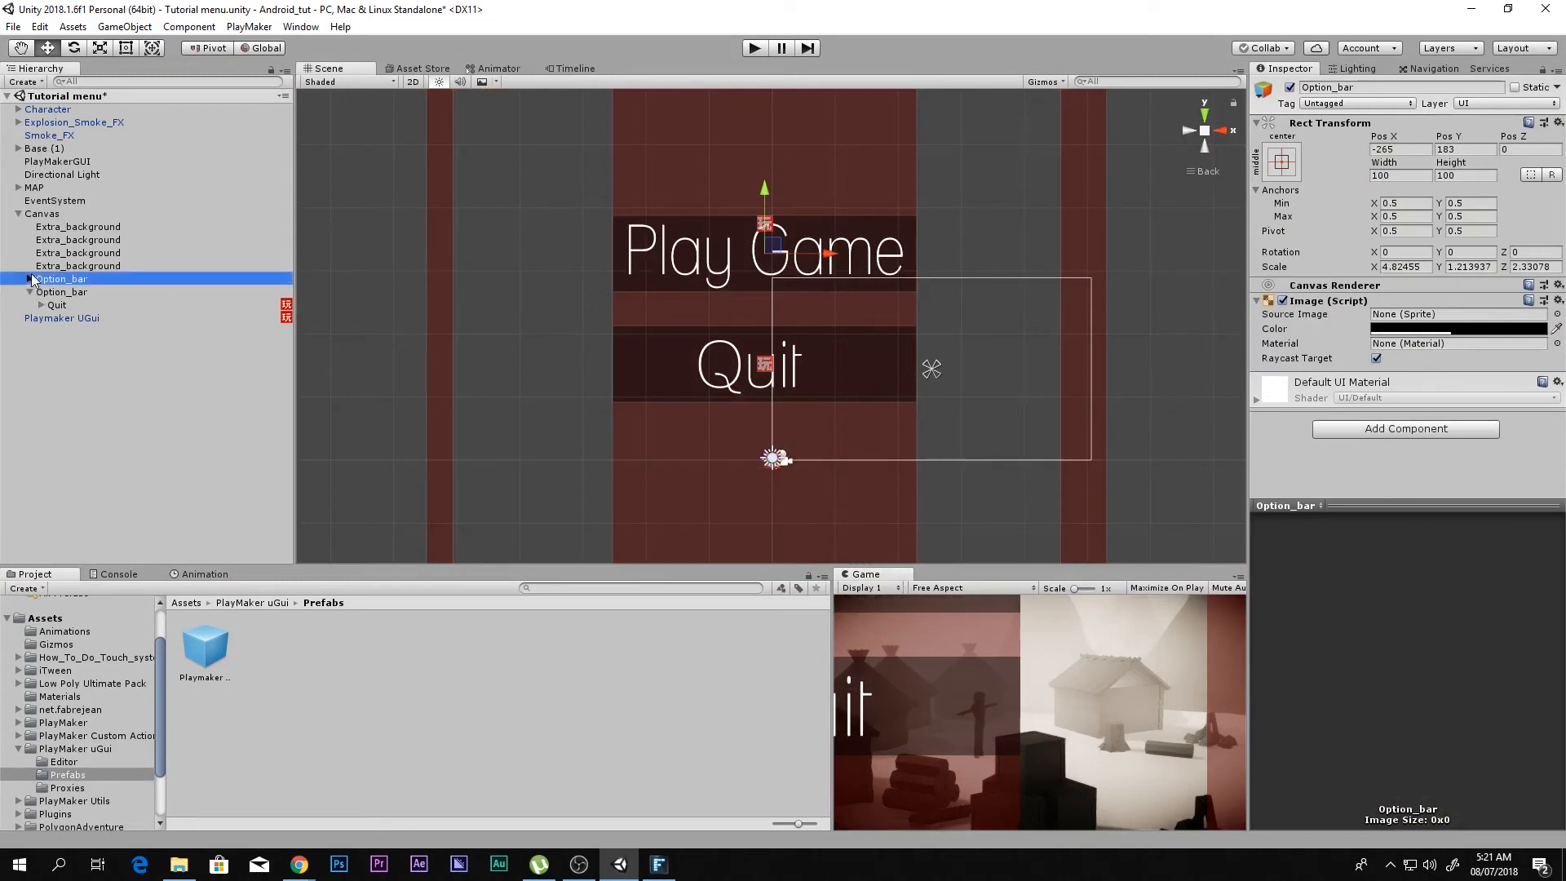
Step: Open the Play_game FSM, test the Play Game button in play mode with the FSM beside the game view, and stop playing
left_click(30, 279)
left_click(72, 292)
scroll(1509, 445, "down", 5)
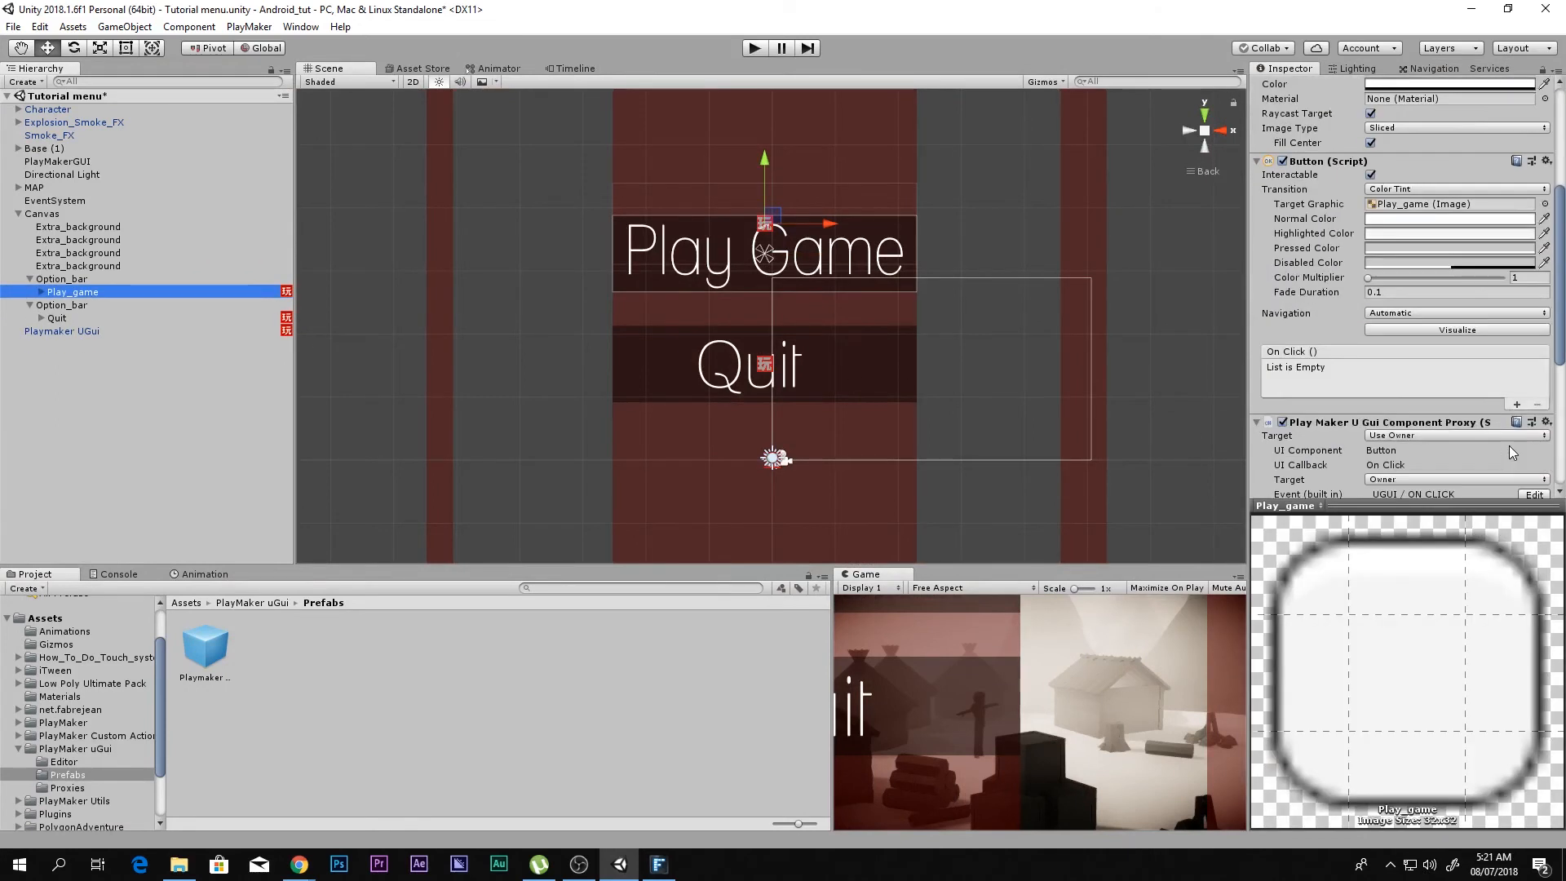
left_click(1531, 410)
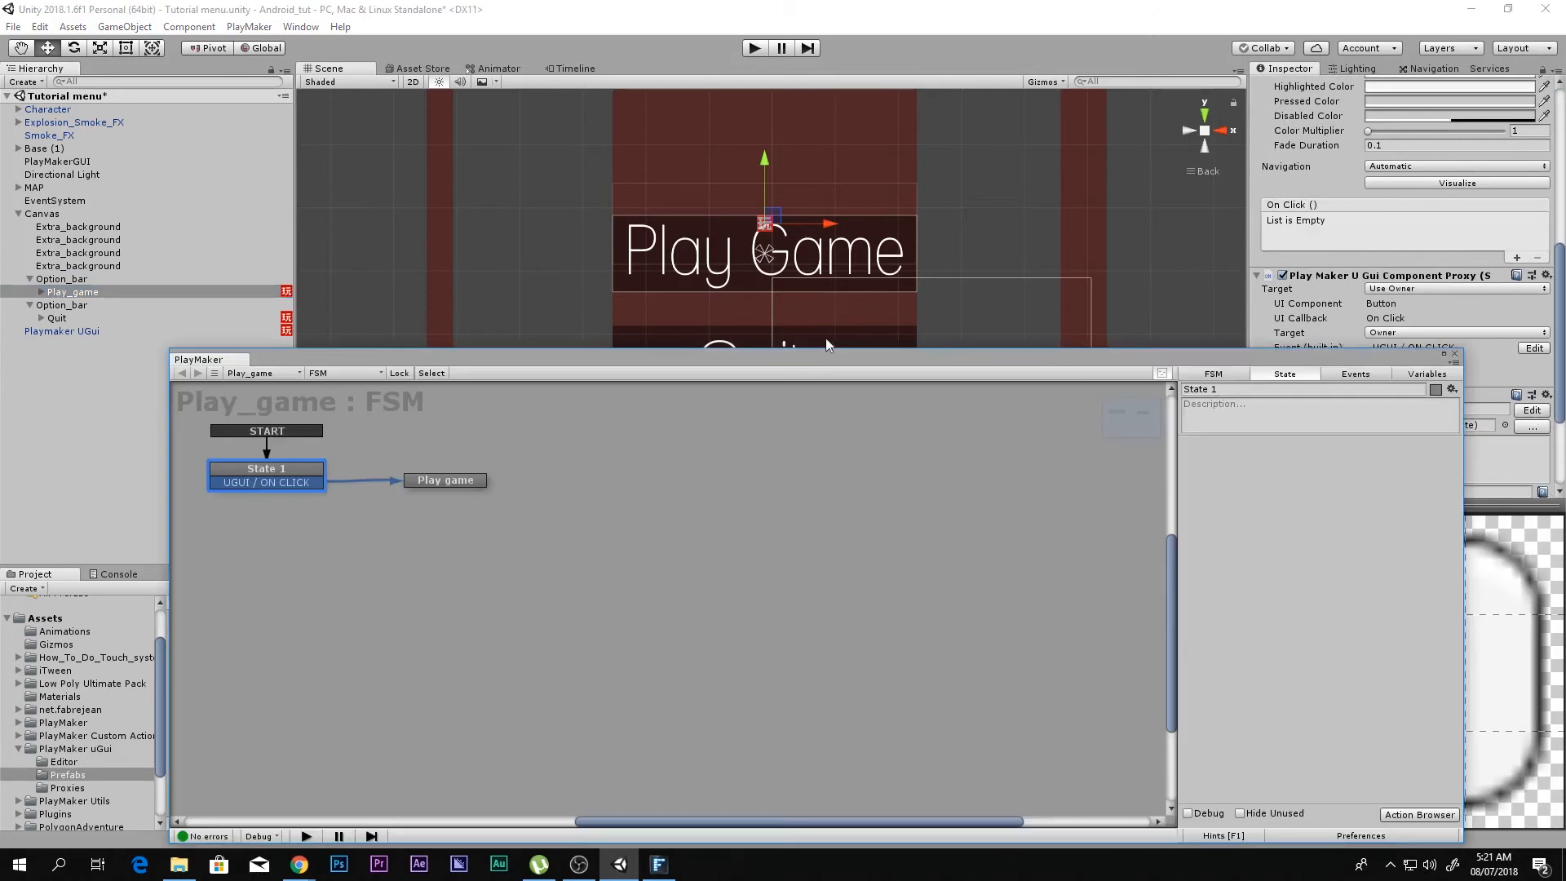
left_click(754, 48)
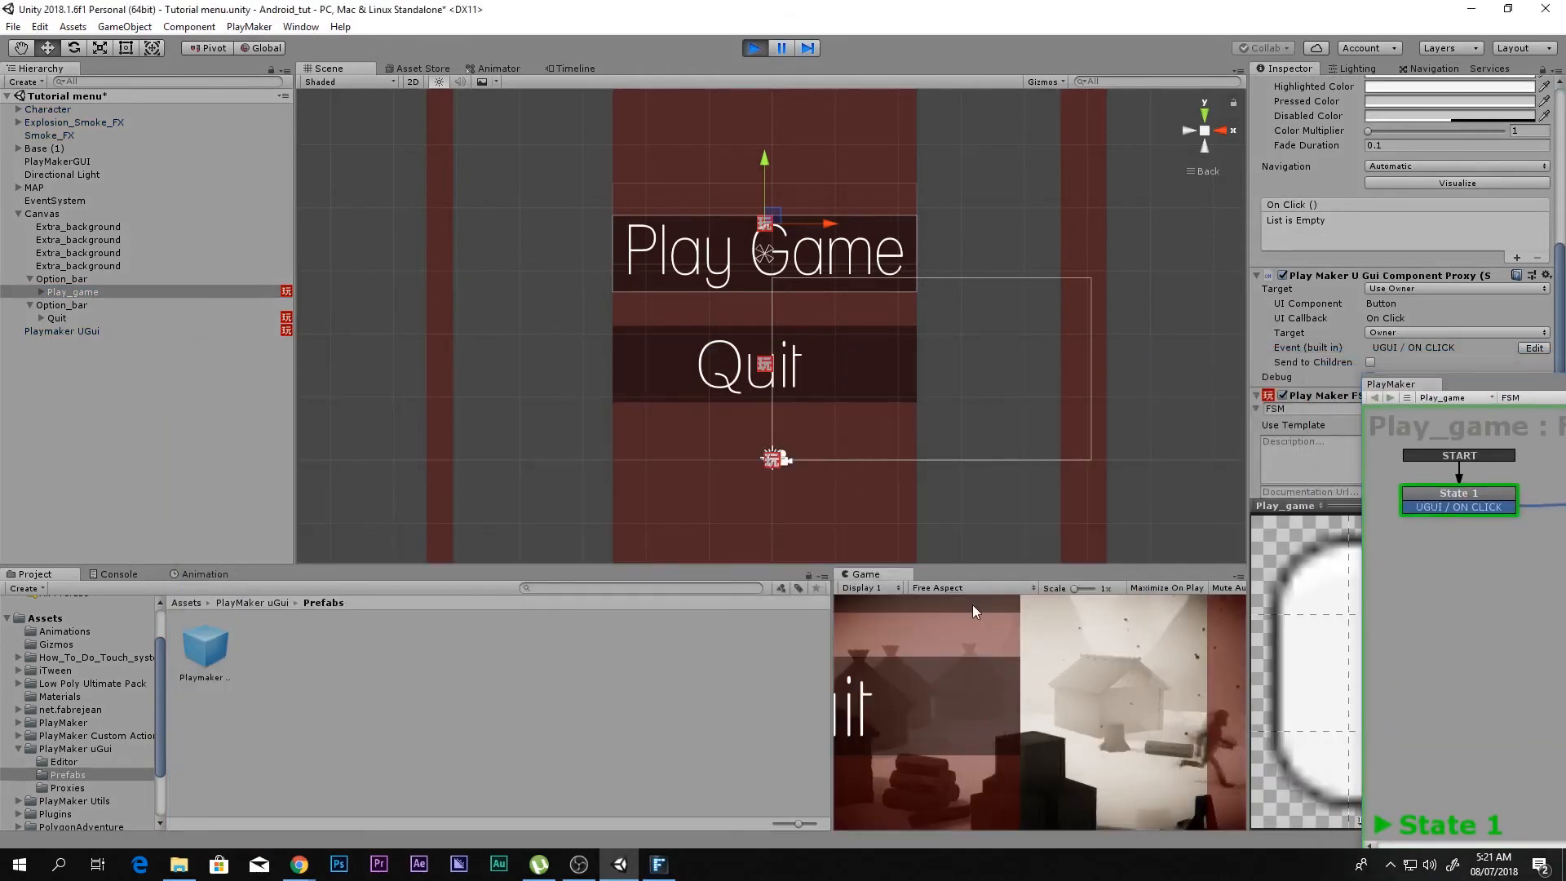
left_click(779, 47)
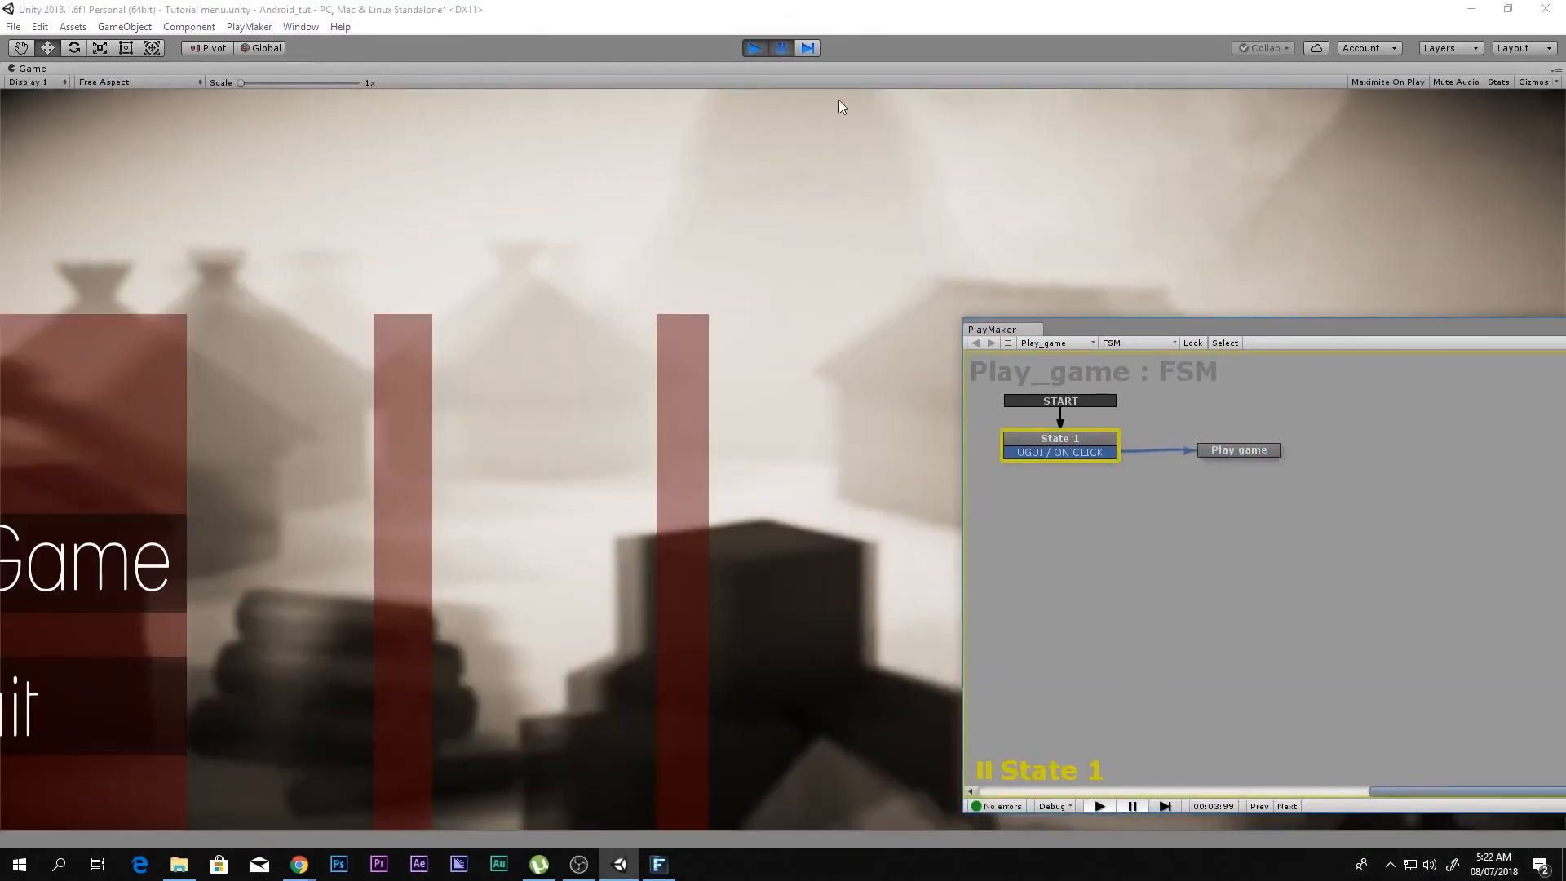
left_click(781, 47)
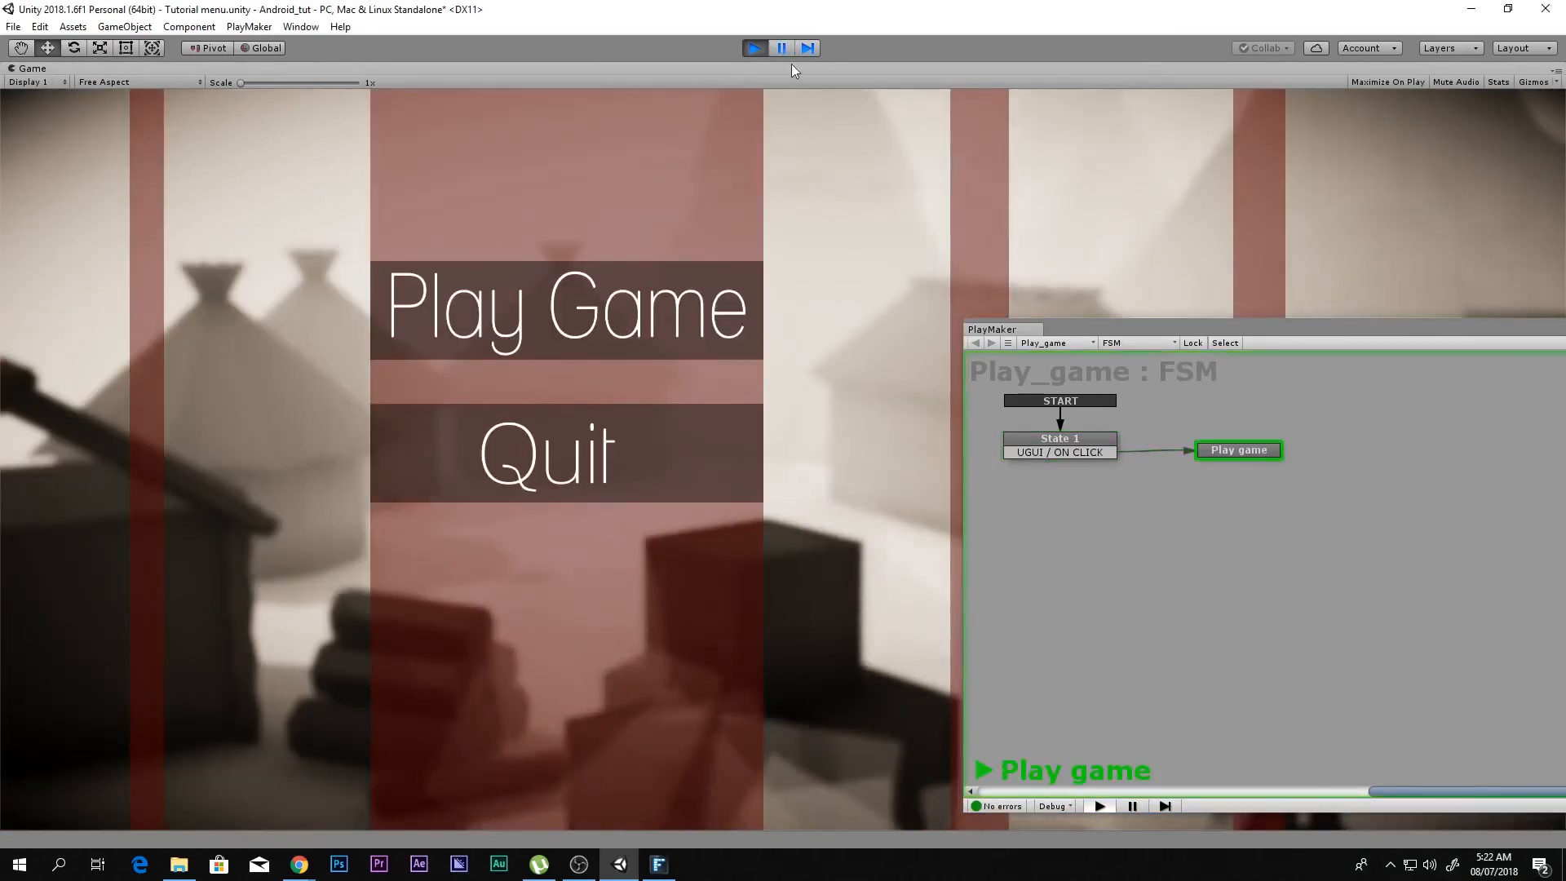
left_click(755, 48)
key("shift+space")
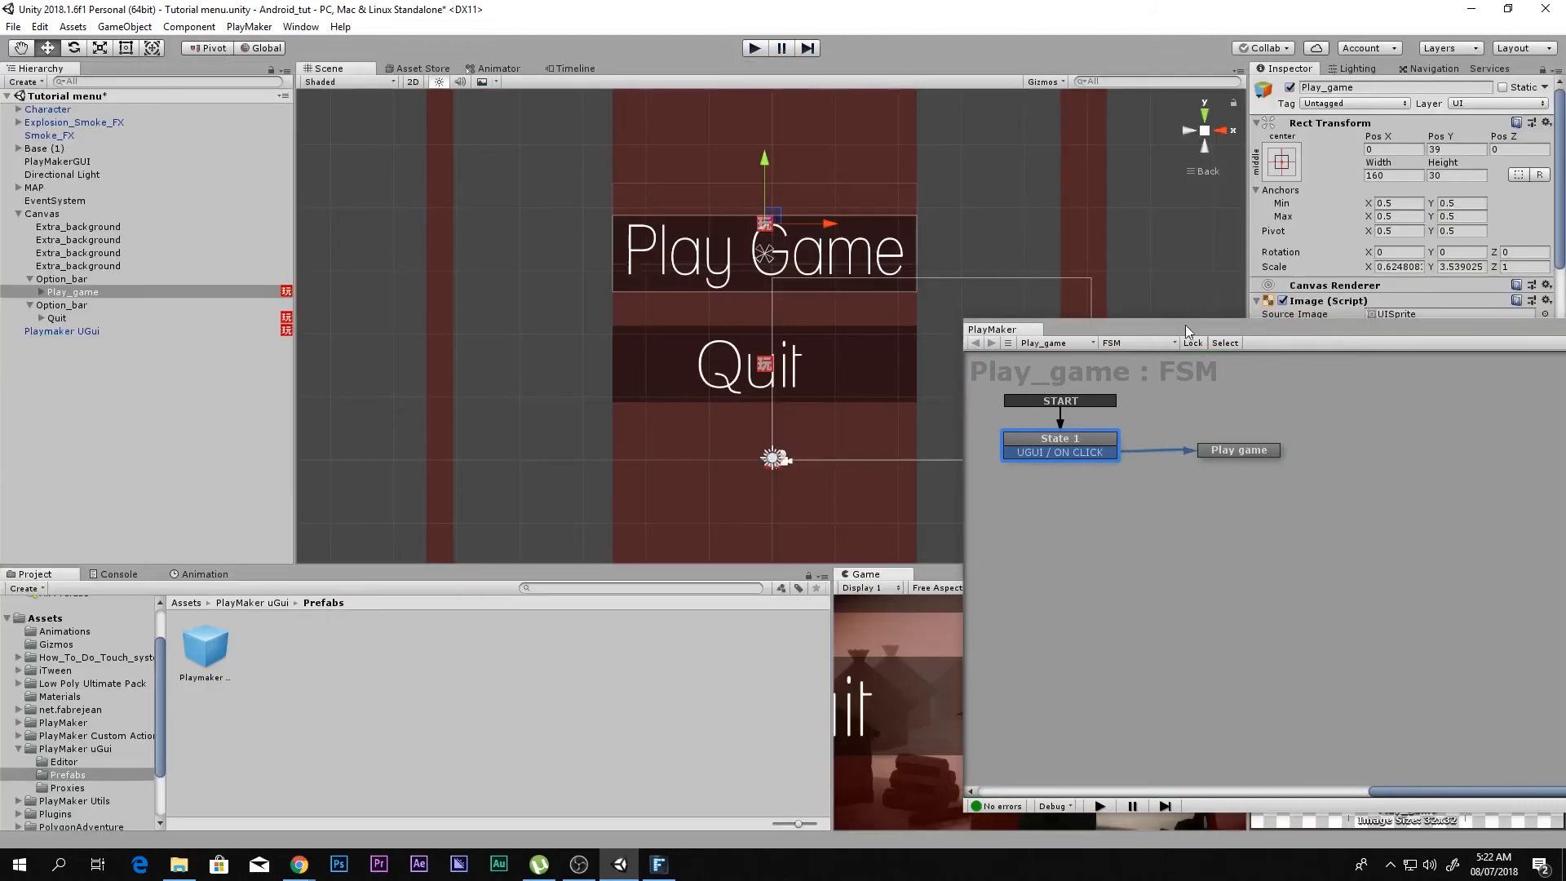
Step: Close the FSM editor and open the lEVEL_1 scene from Assets, saving the changes to the Tutorial menu scene
left_click_drag(1186, 324, 730, 235)
left_click_drag(1401, 237, 922, 292)
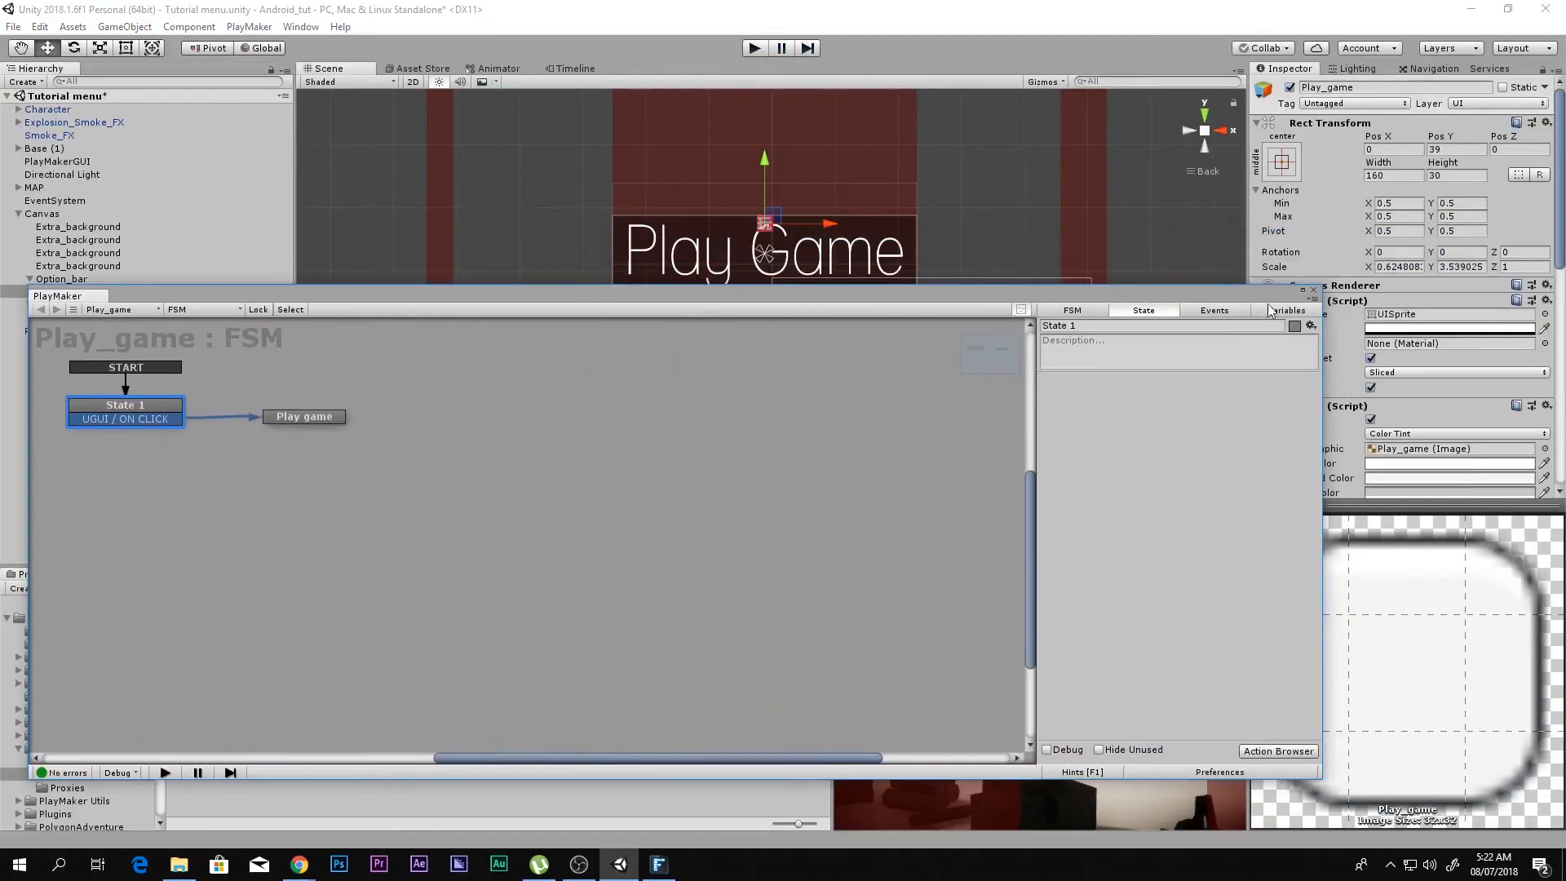
left_click(1310, 289)
left_click(62, 616)
scroll(414, 718, "down", 2)
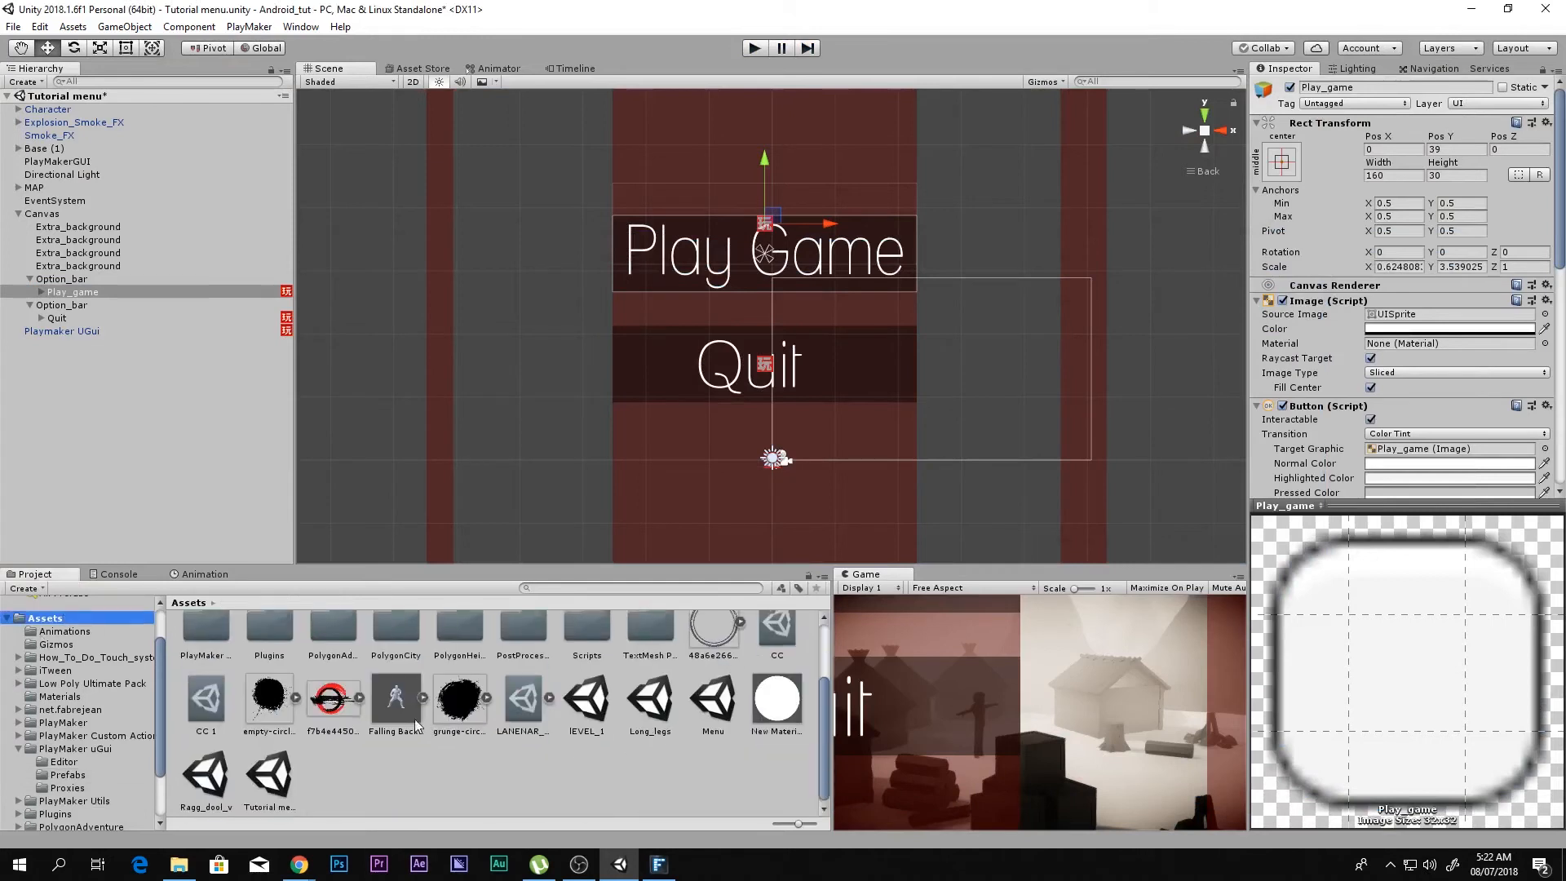
double_click(587, 695)
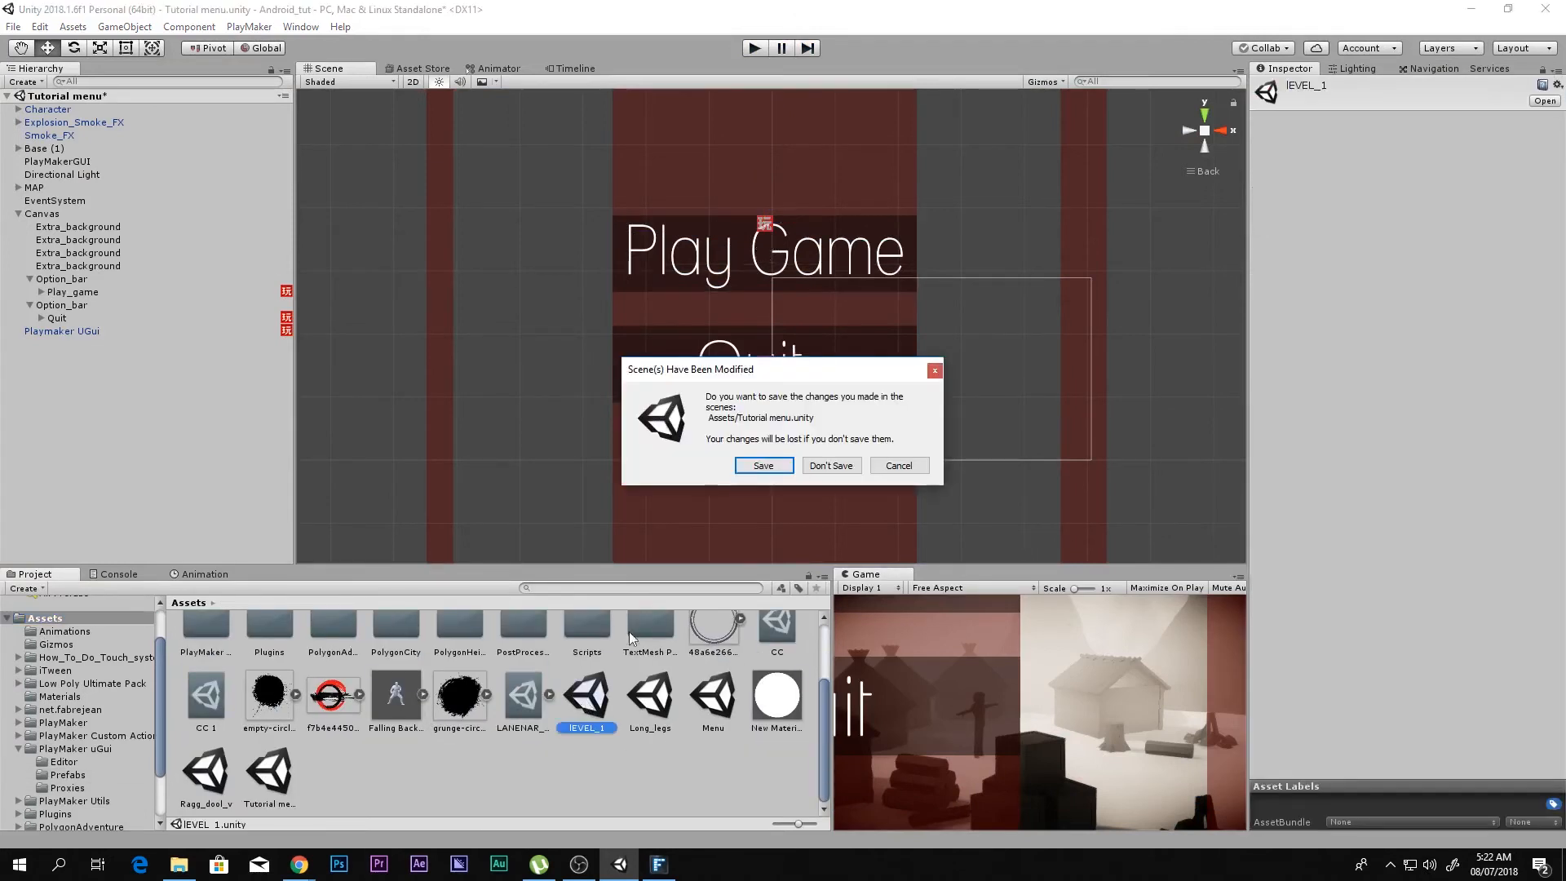
left_click(763, 465)
Step: Playtest lEVEL_1 by moving the character through the level and jumping with the on-screen controls, and stop playing
key("ctrl+p")
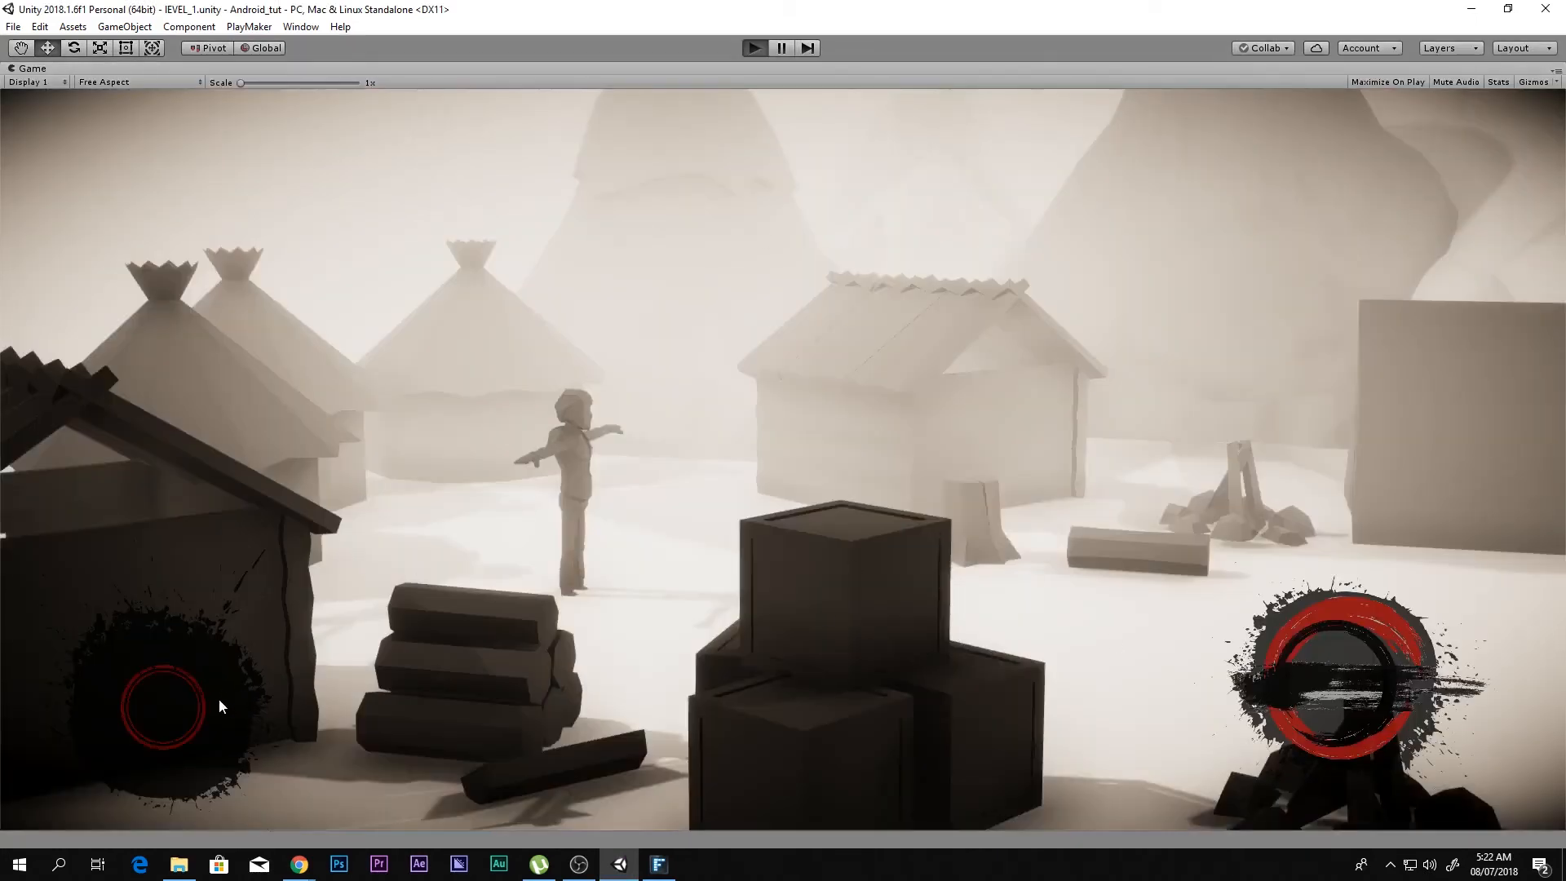
left_click_drag(184, 706, 701, 717)
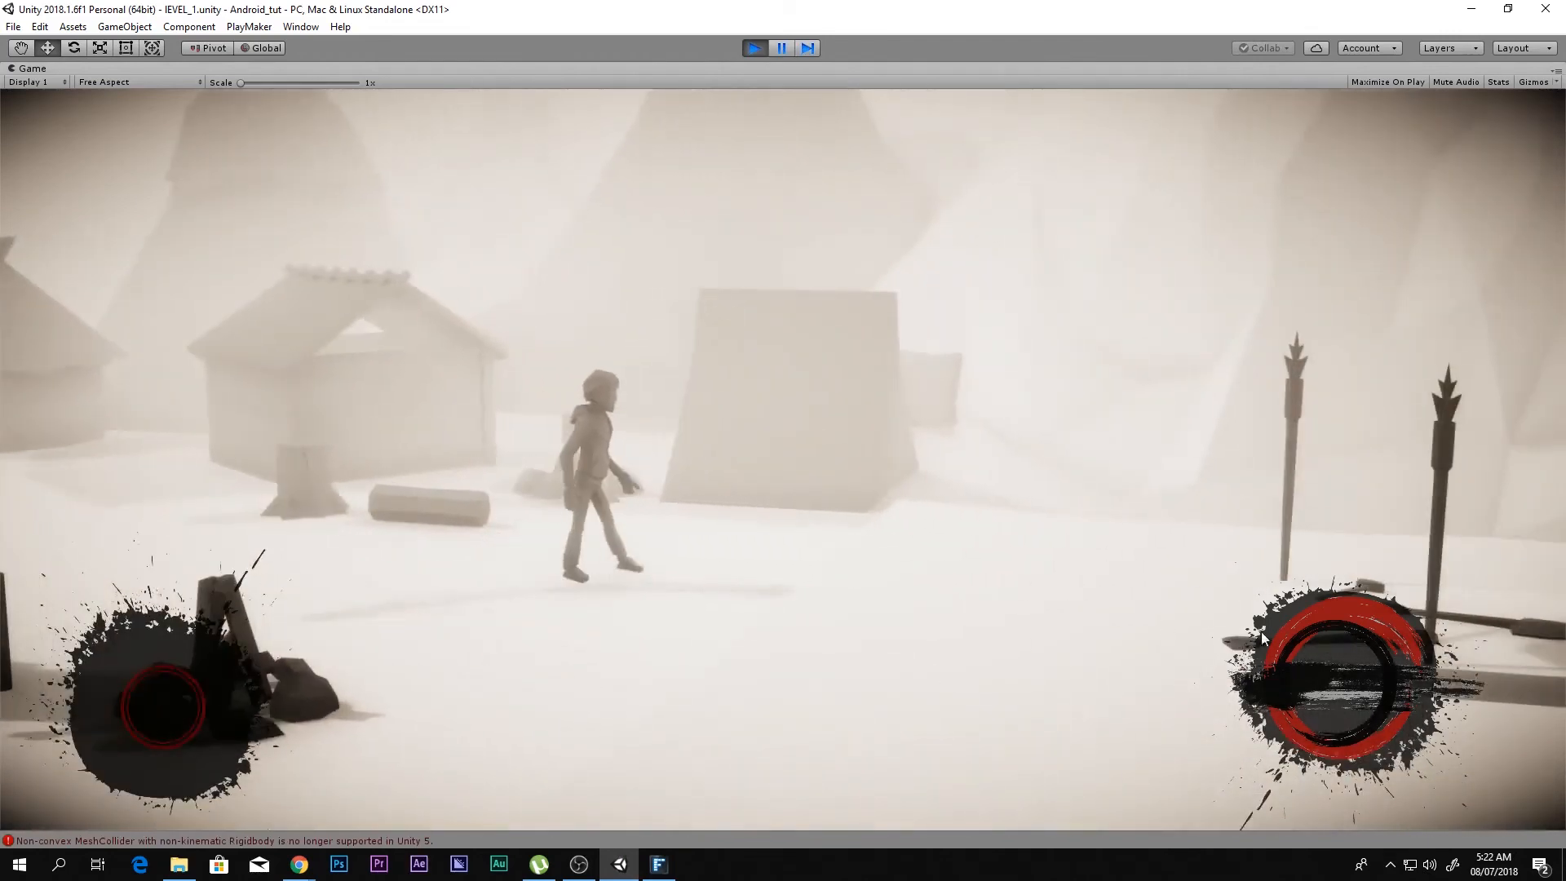
key("d")
left_click(1323, 663)
key("d")
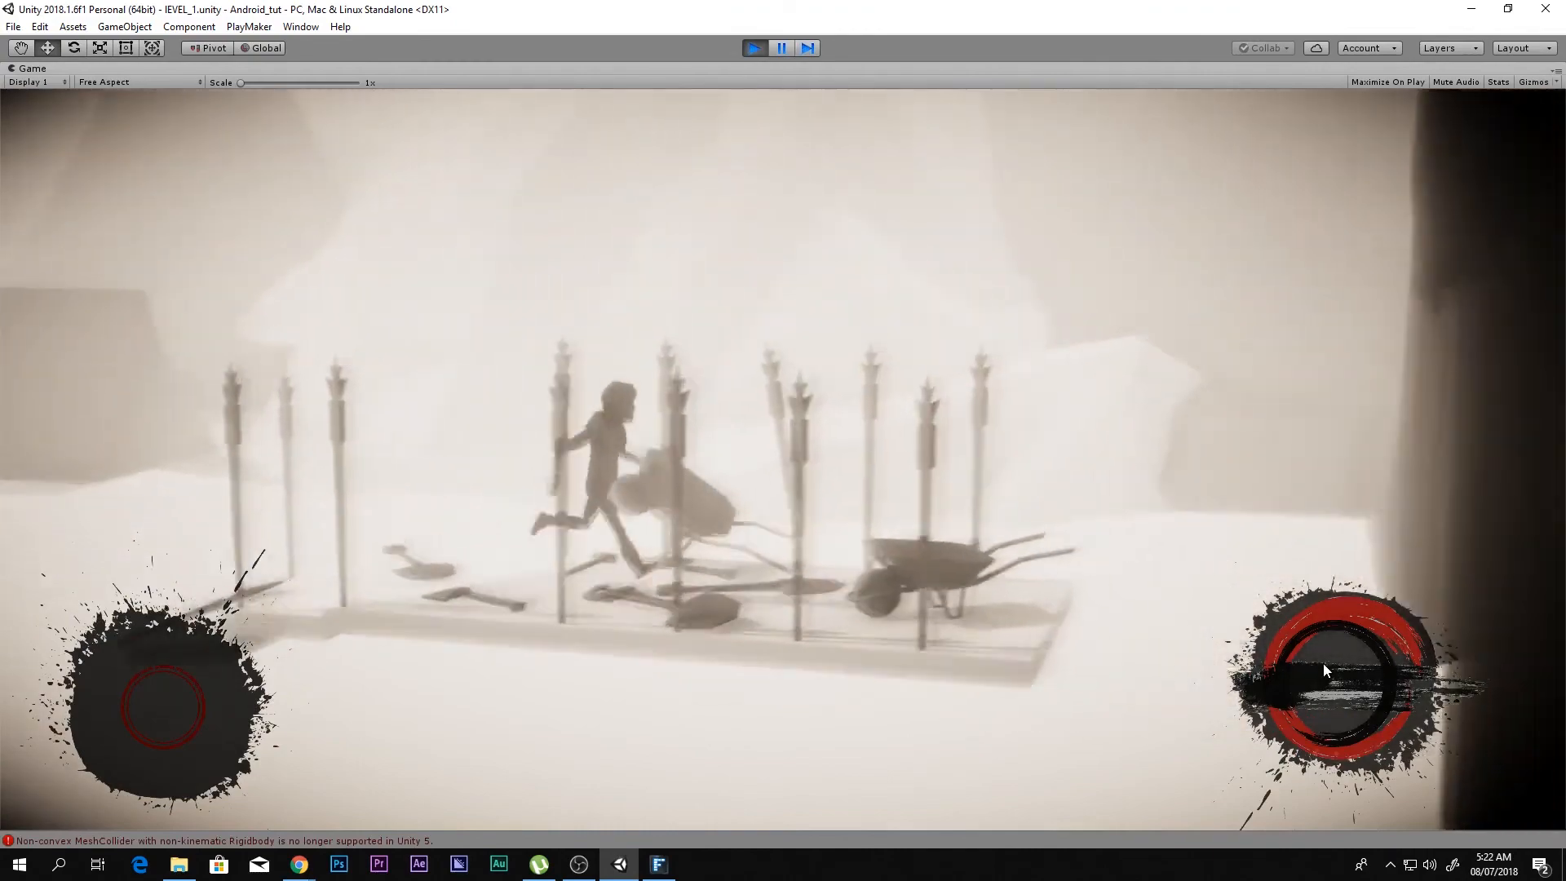
key("d")
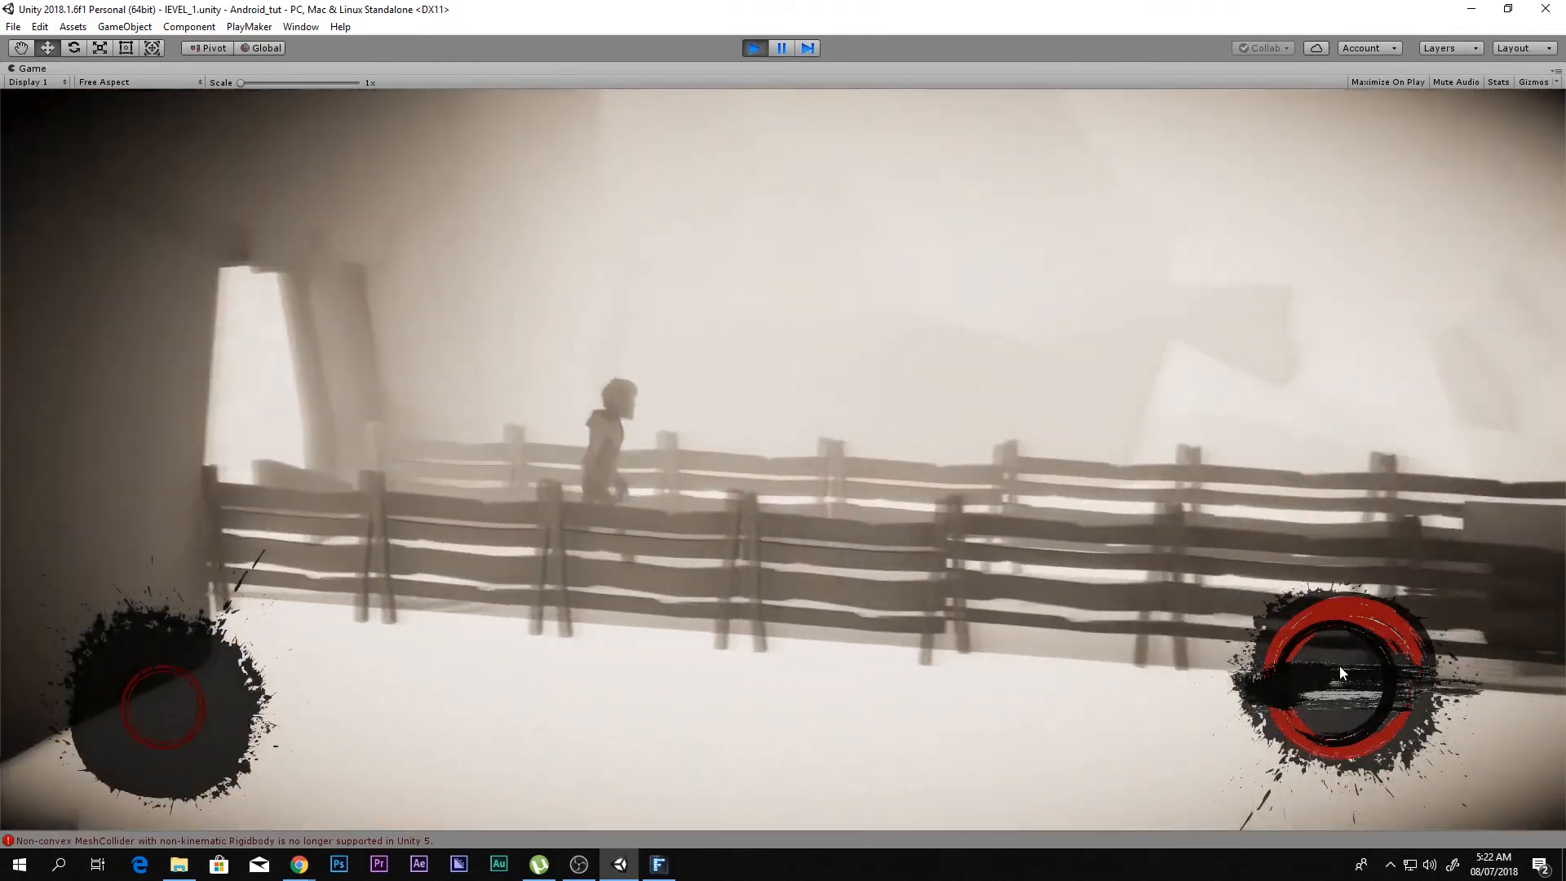
left_click(1339, 666)
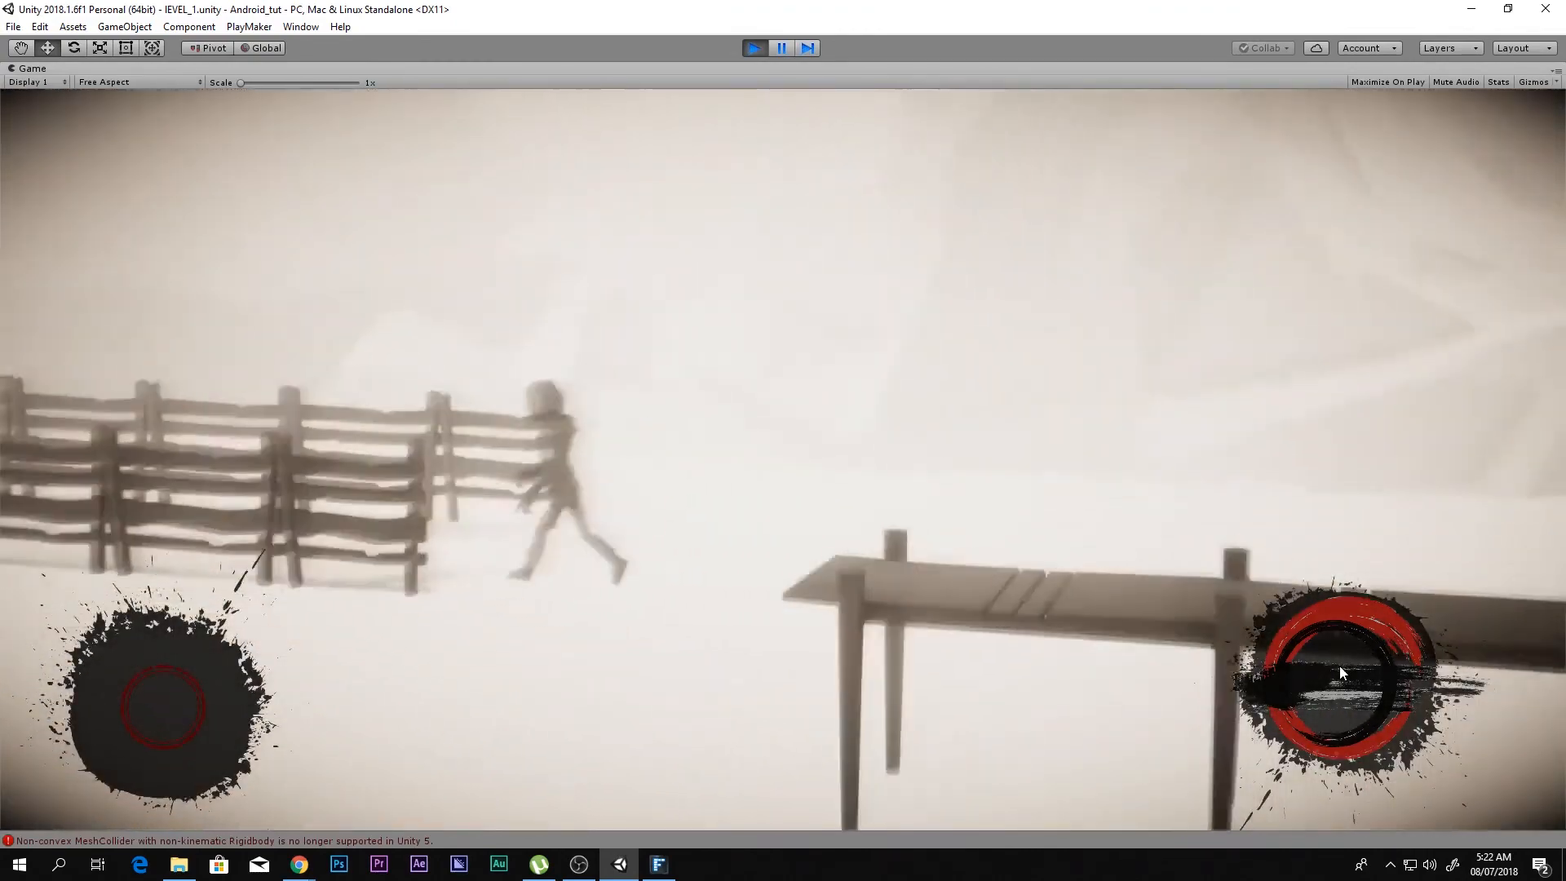
key("a")
left_click(1339, 671)
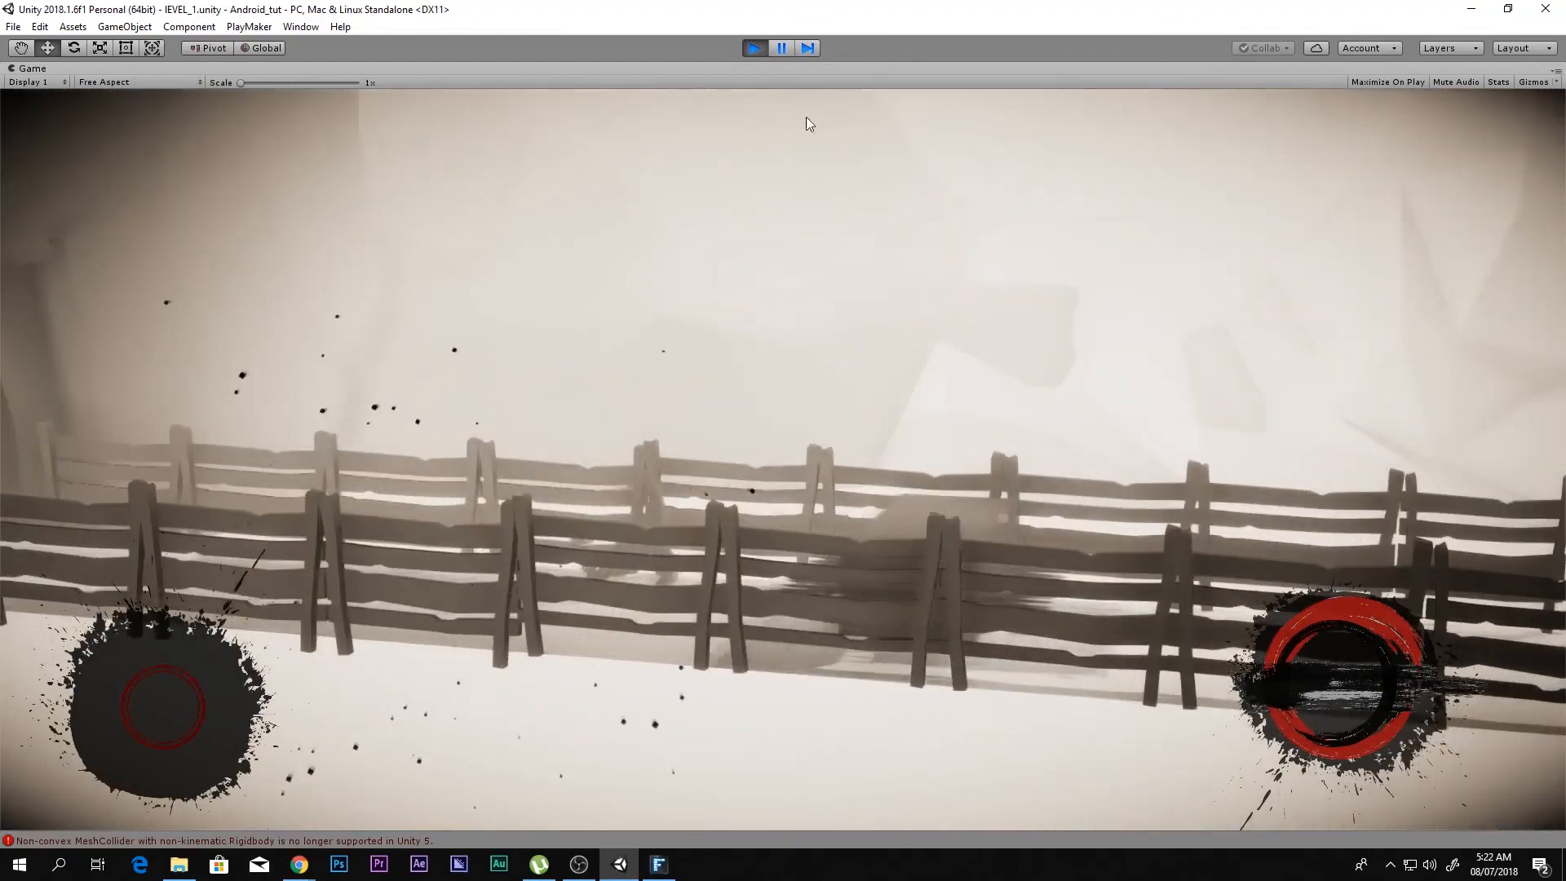
left_click(755, 47)
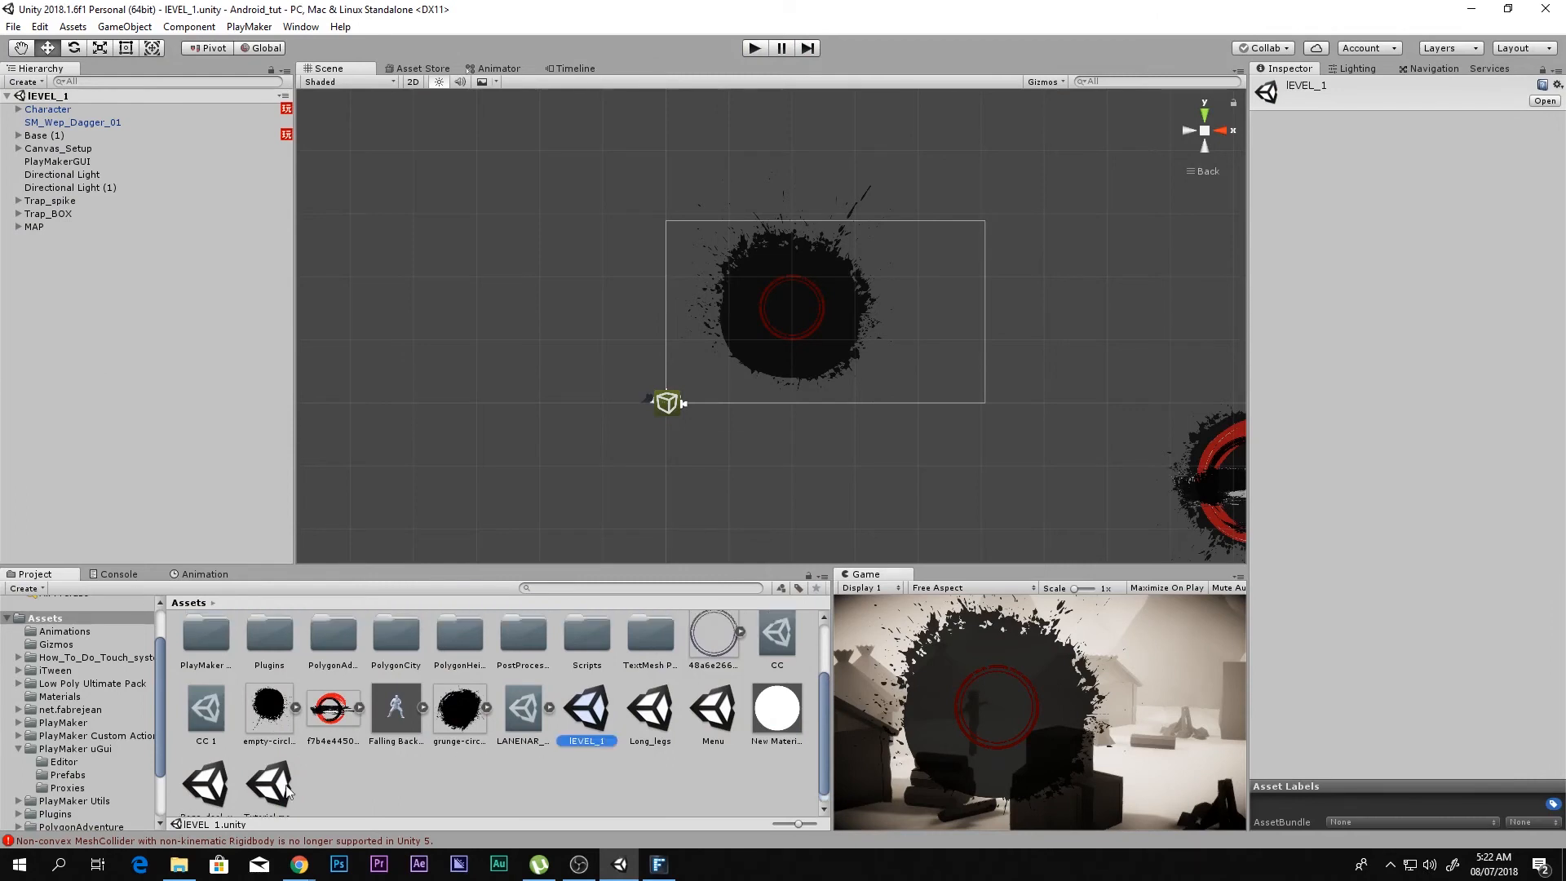
Step: Reopen the Tutorial menu scene and open the FSM of the Play_game button under the Canvas
double_click(248, 789)
middle_click_drag(563, 453, 581, 516)
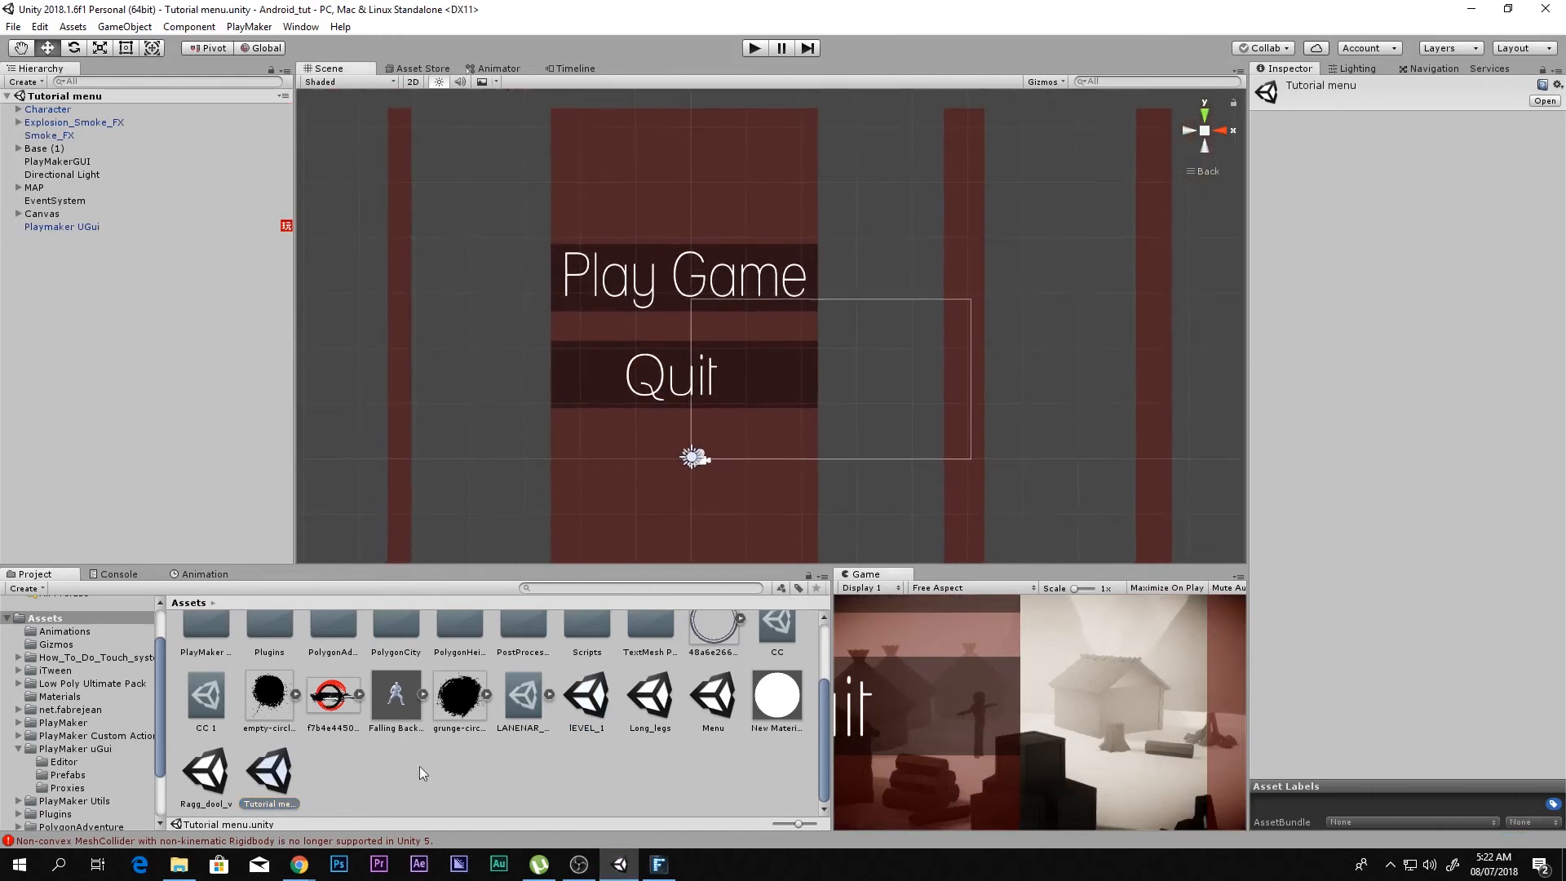
left_click(46, 225)
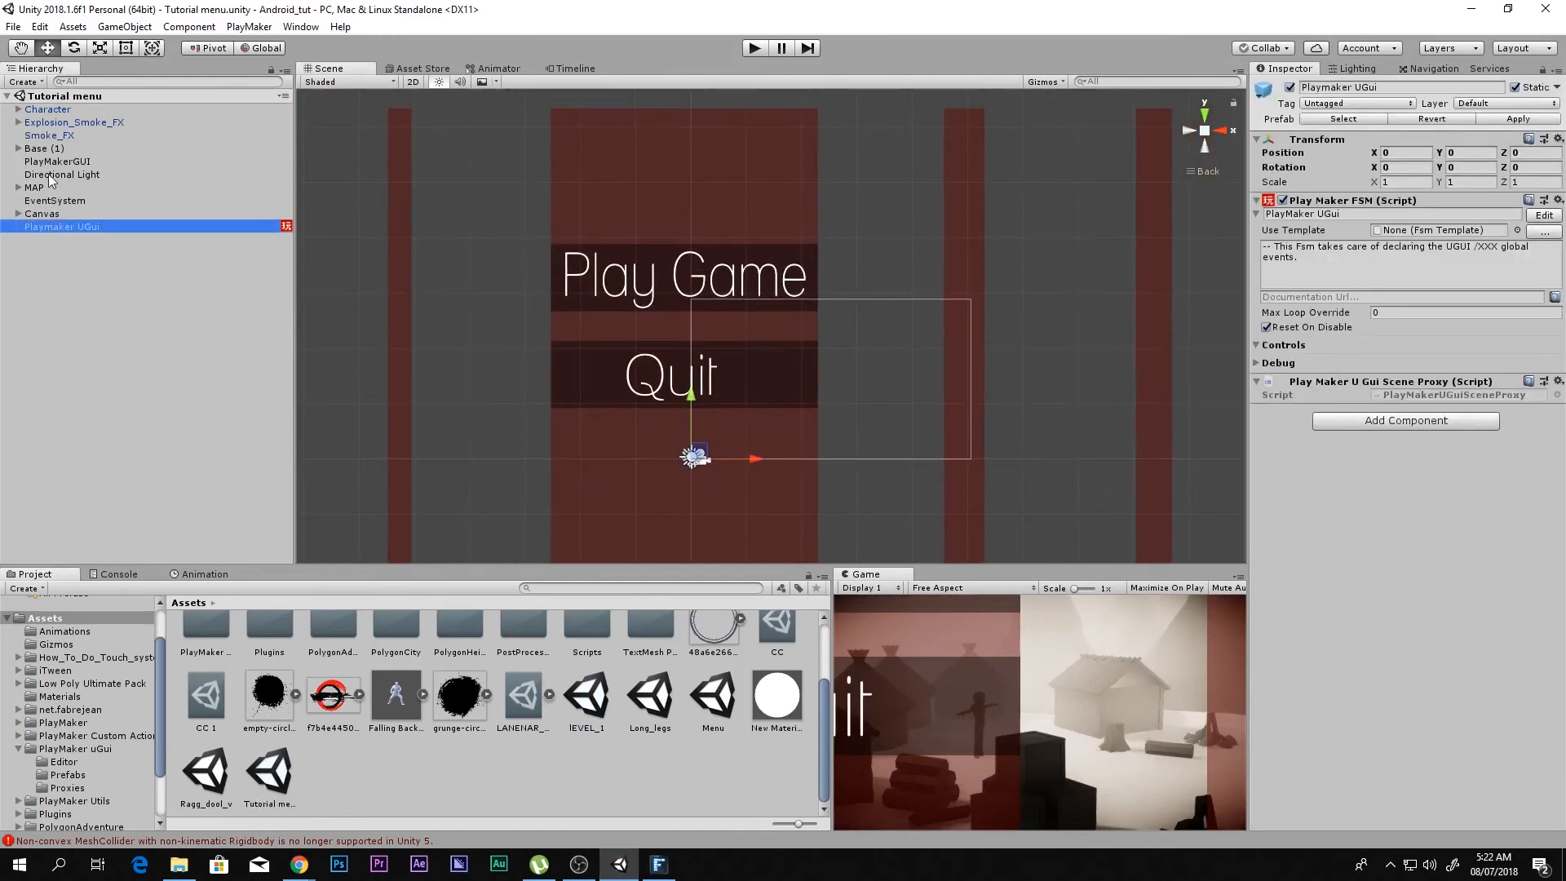
left_click(17, 213)
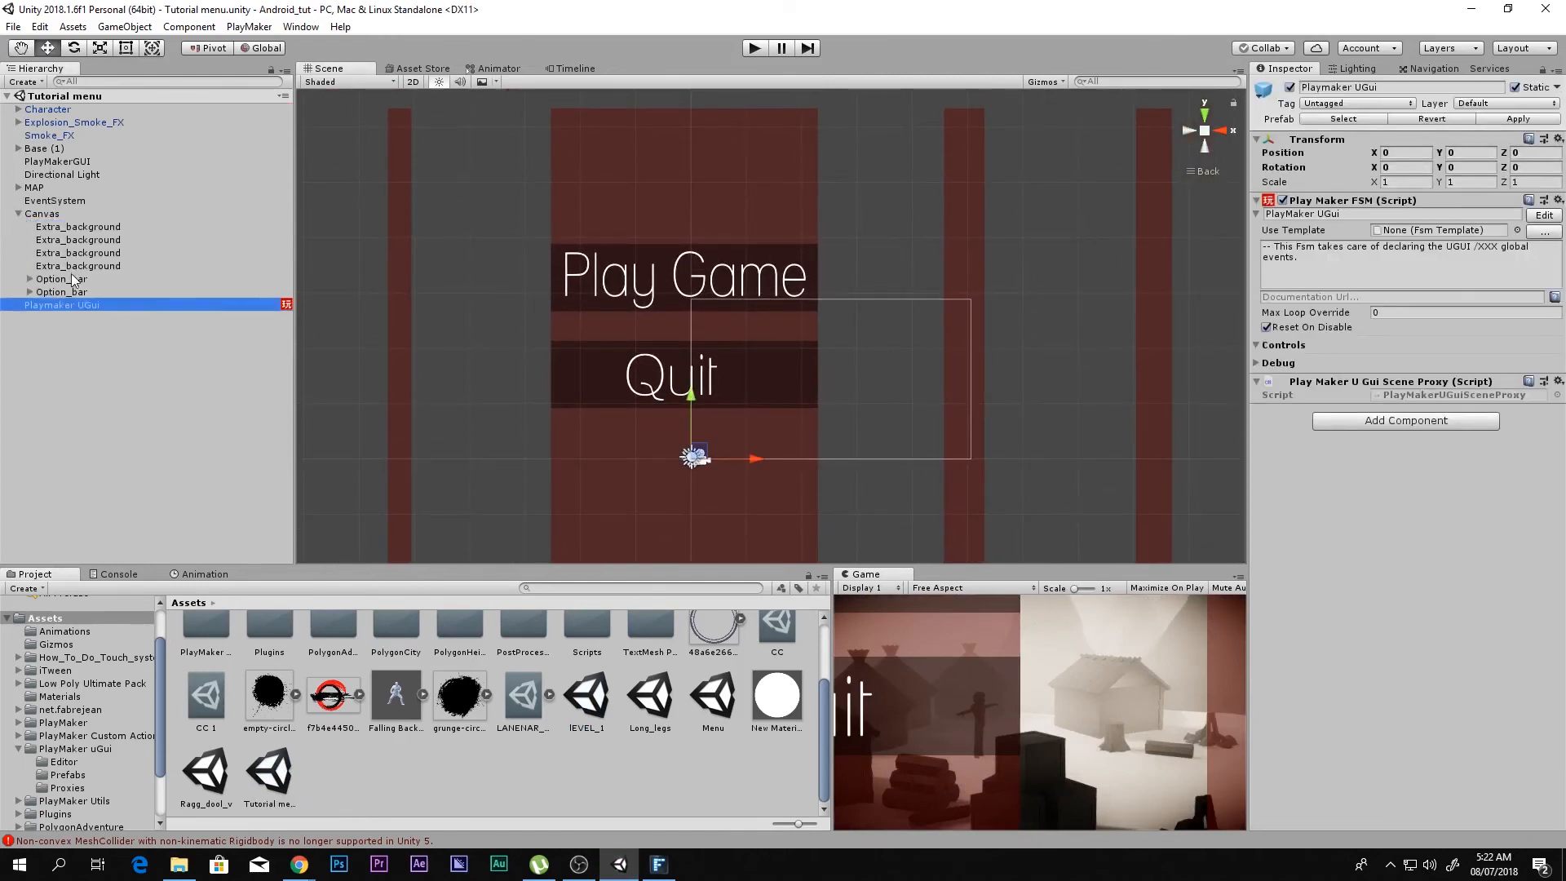
left_click(24, 280)
left_click(29, 279)
left_click(65, 292)
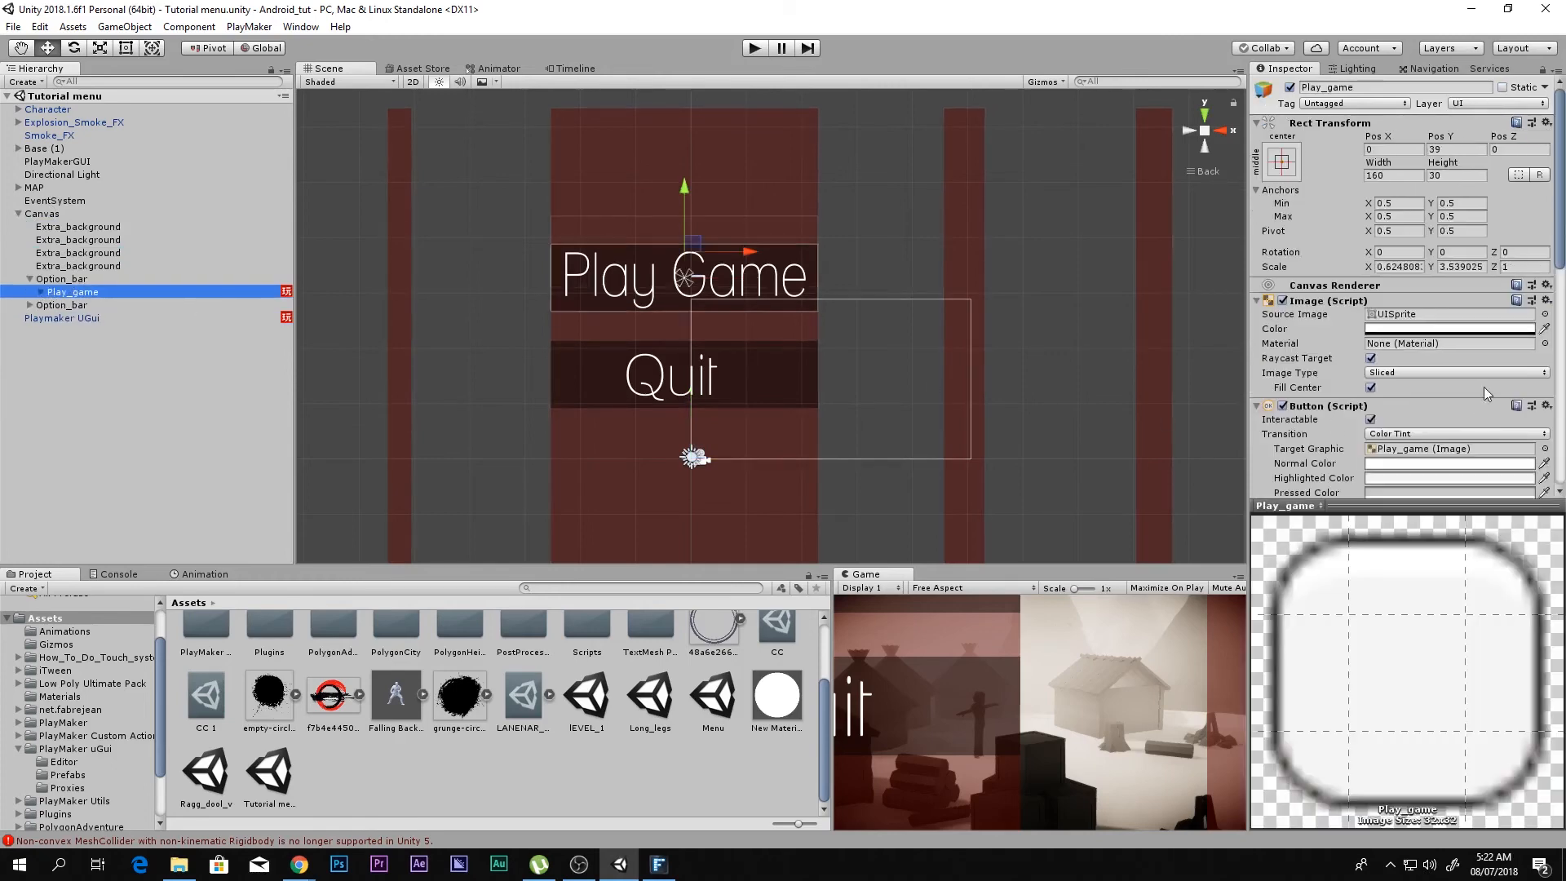
scroll(1484, 389, "down", 6)
left_click(1520, 409)
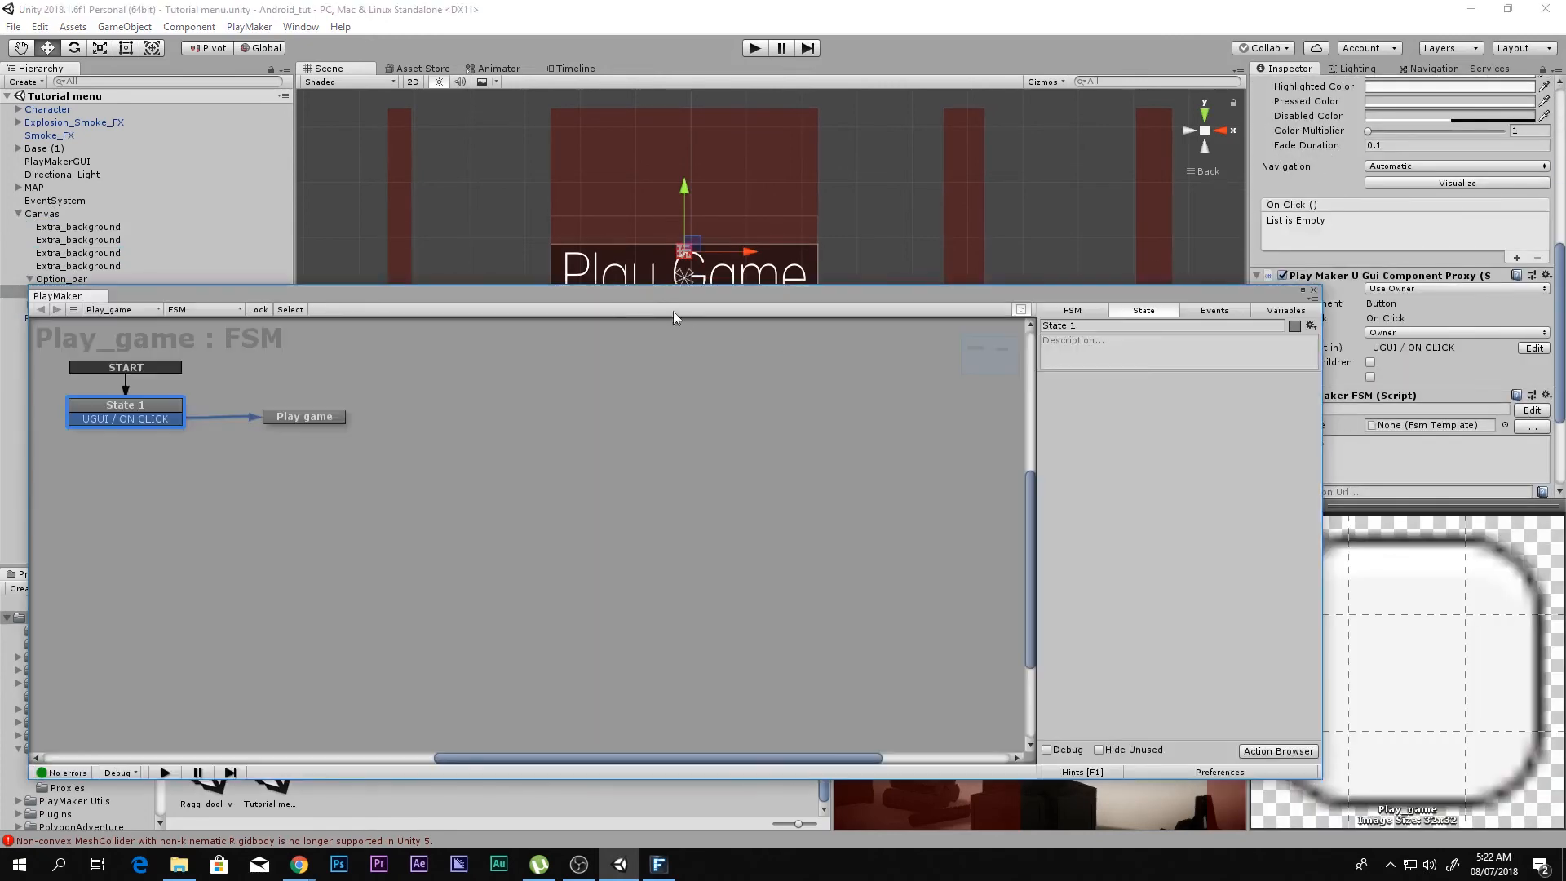
Step: Add a Load Level action to the Play game state with Level Name lEVEL_1, and close the action browser
left_click(282, 418)
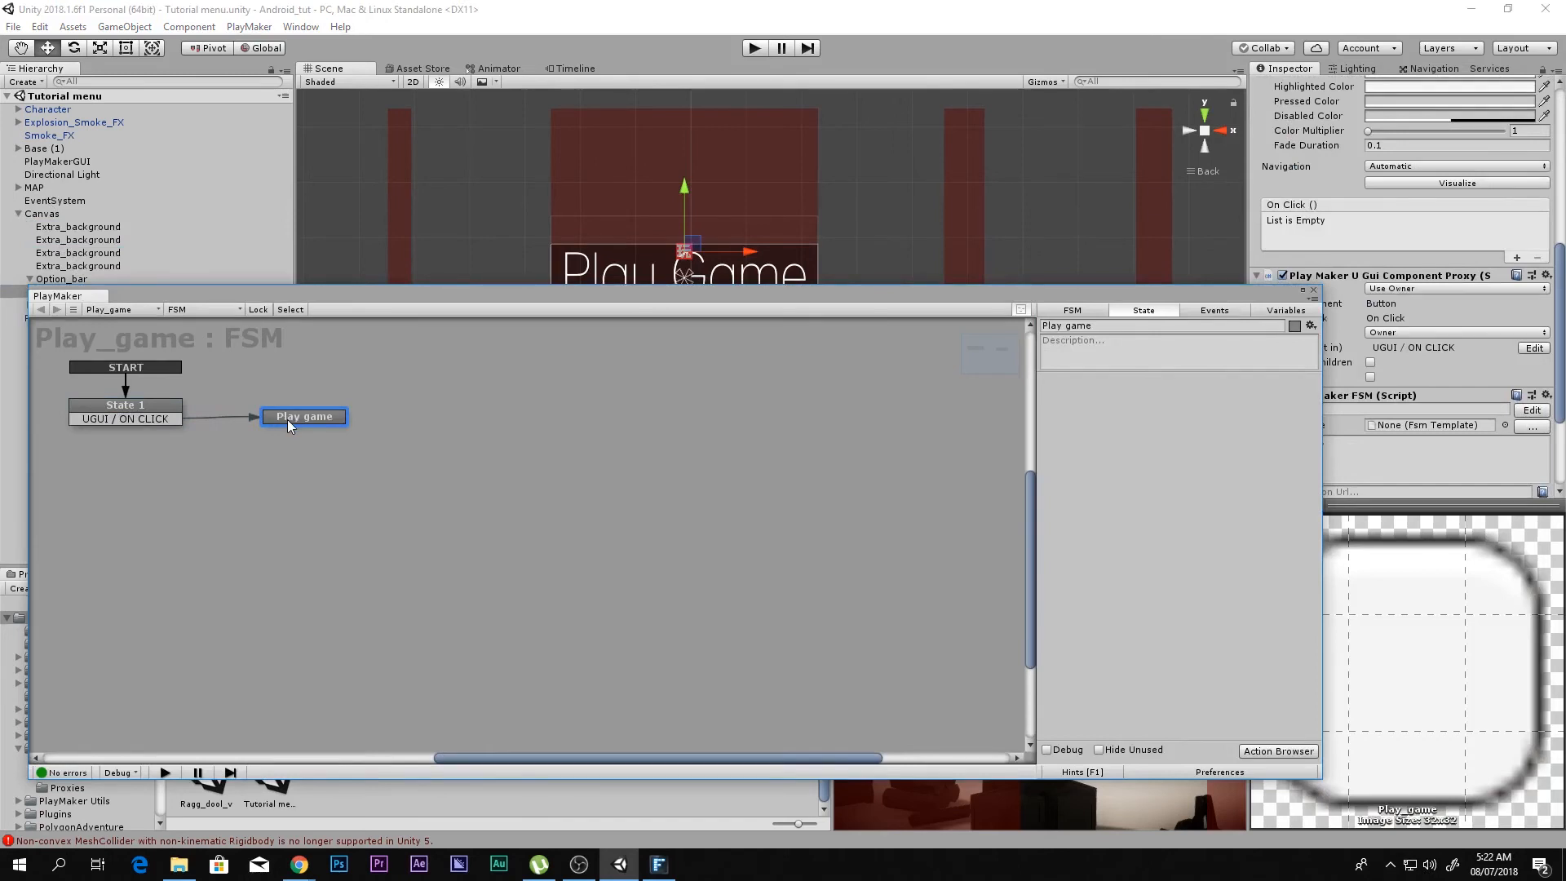
double_click(1186, 474)
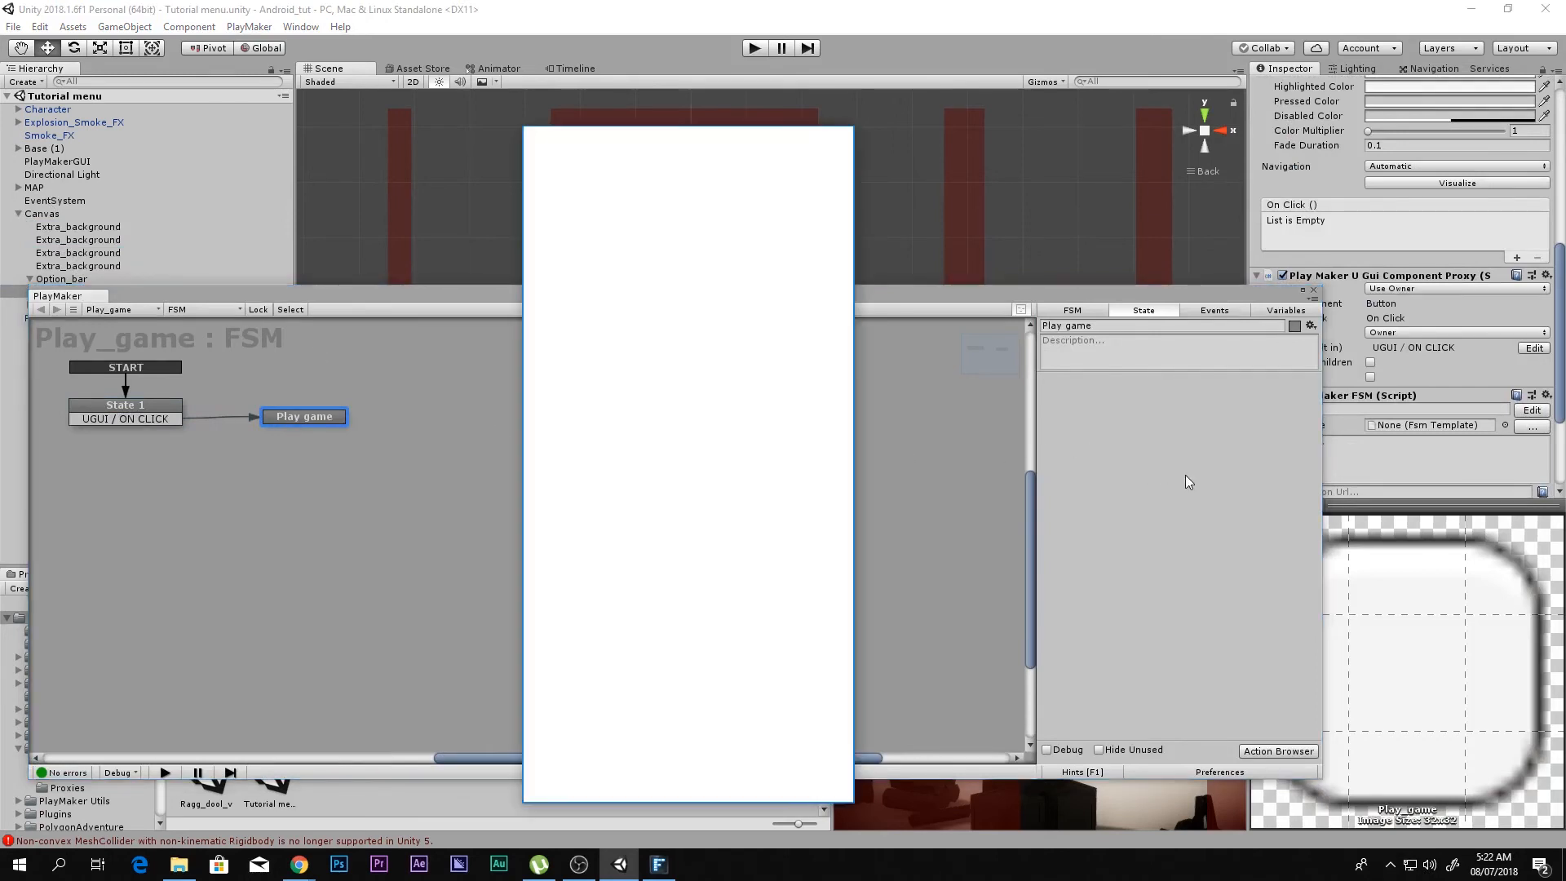
key("Return")
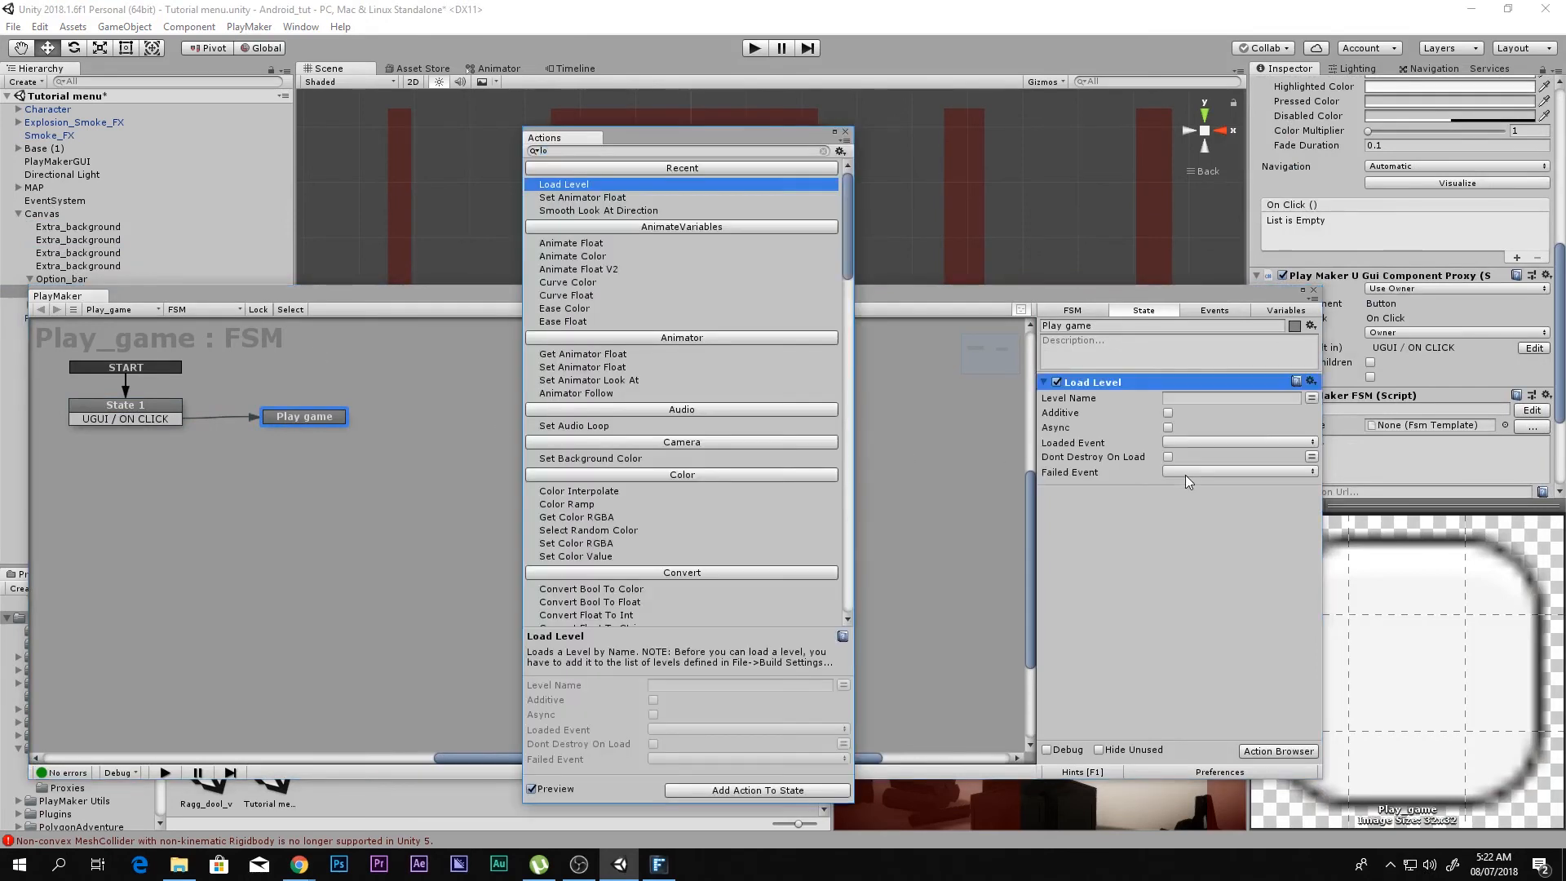
left_click(1205, 397)
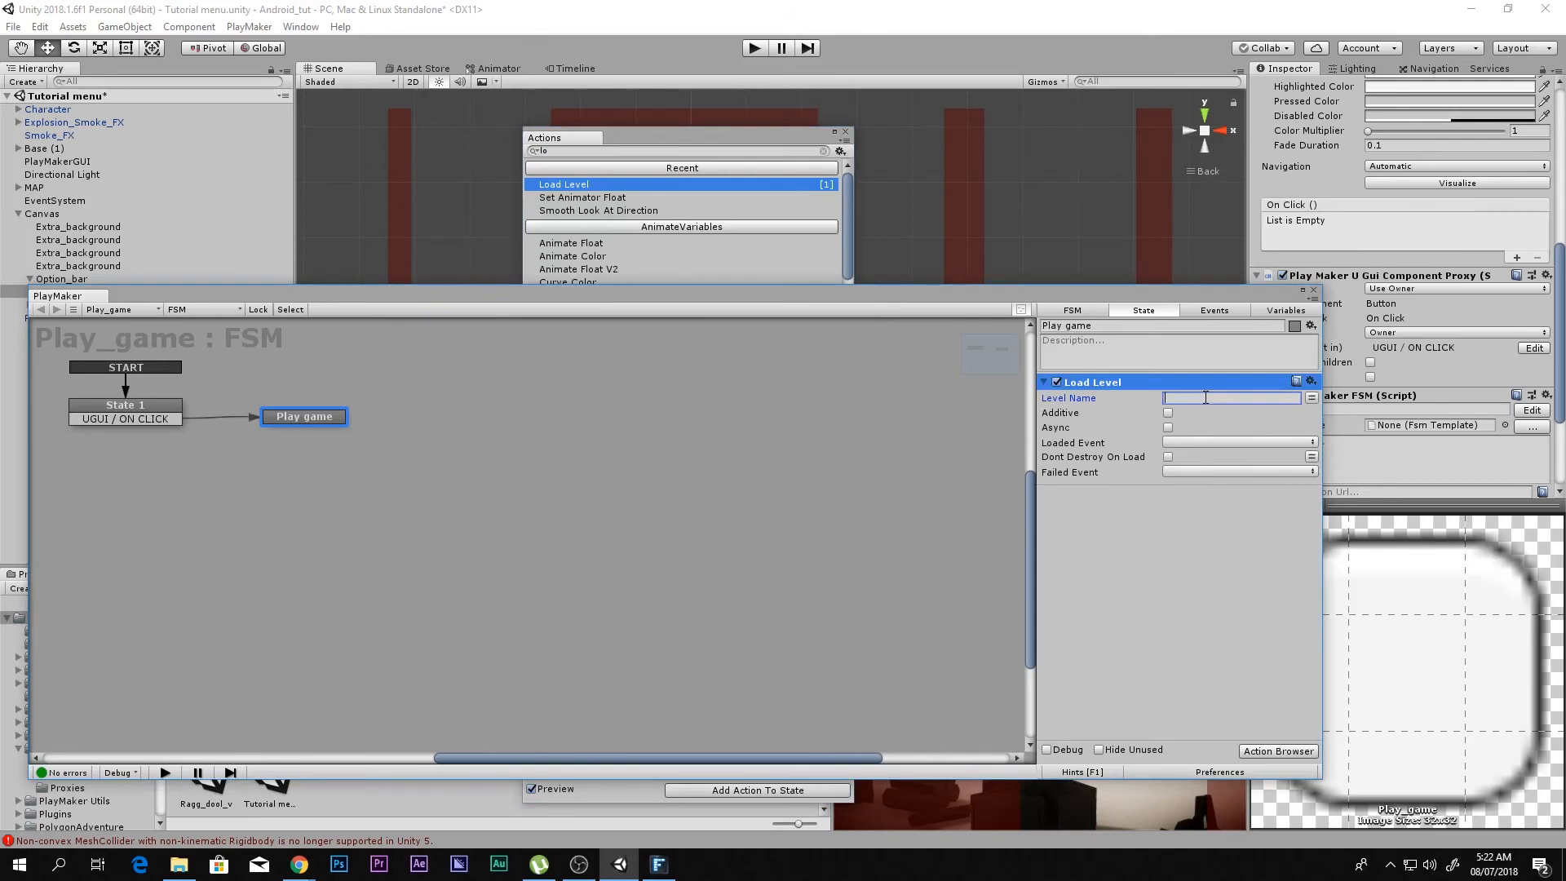
left_click(1122, 630)
left_click(845, 132)
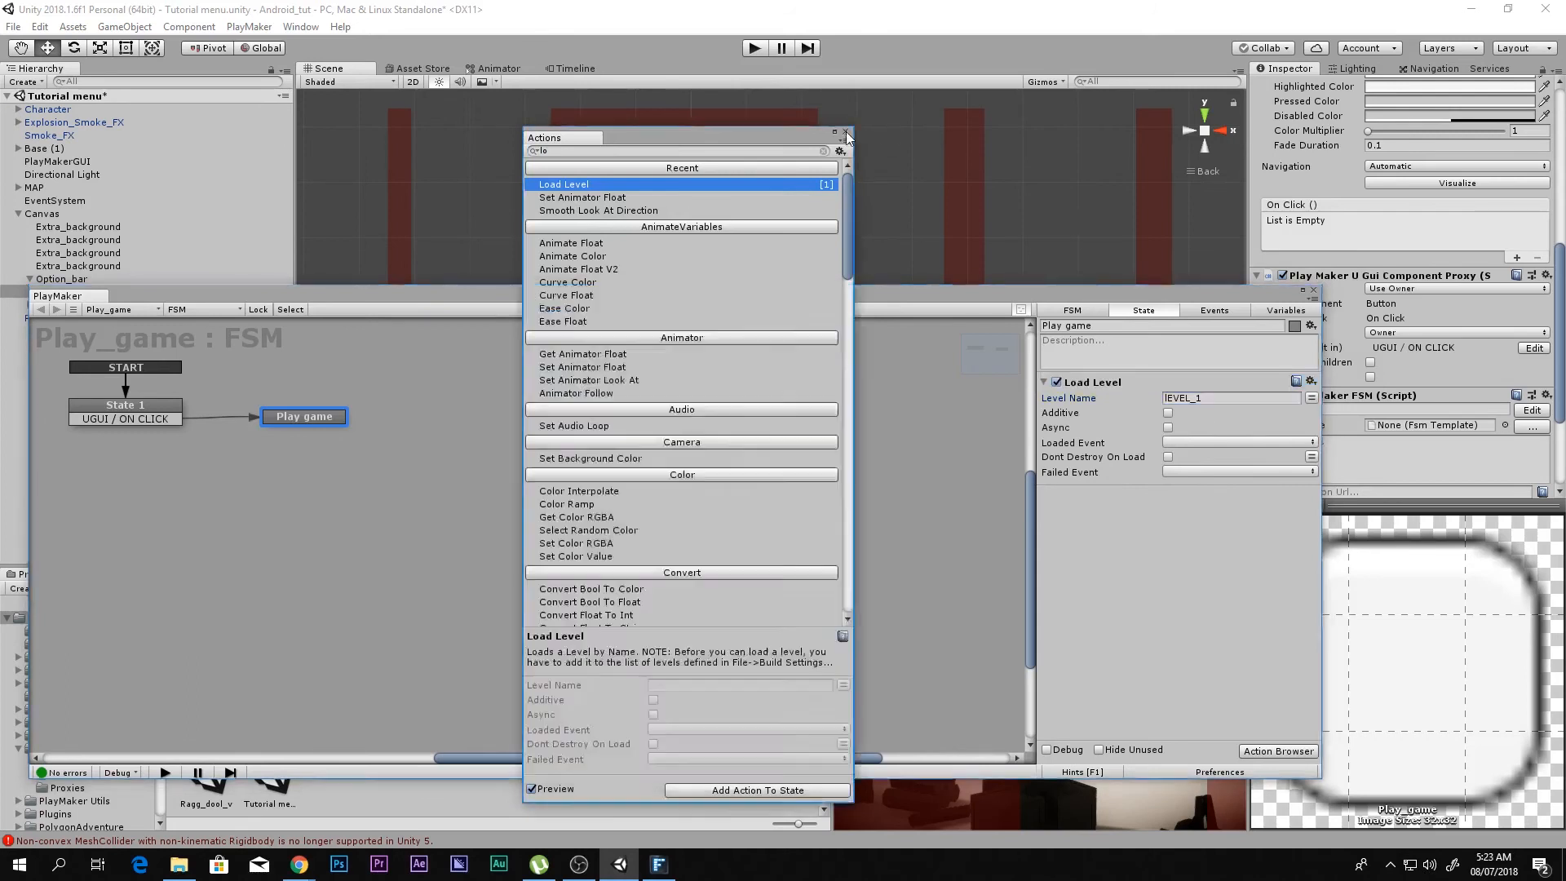
Step: Add an Application Quit action to the Quit state of the Quit button's FSM, and close the action browser and FSM editor
left_click_drag(168, 290, 369, 285)
left_click(30, 305)
left_click(54, 318)
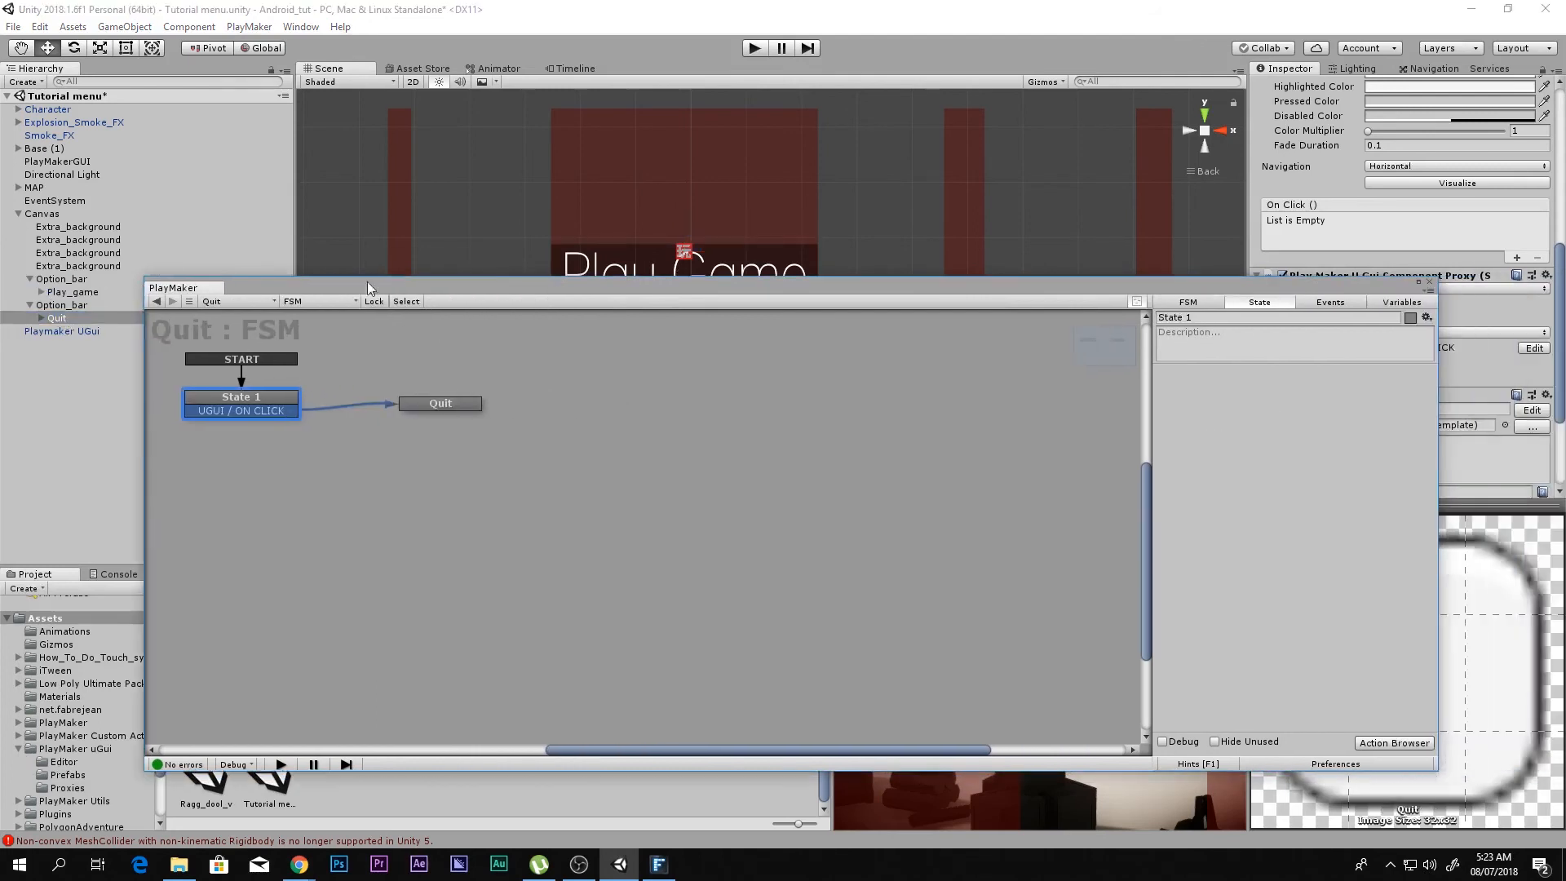
left_click(446, 398)
left_click(461, 401)
double_click(1254, 496)
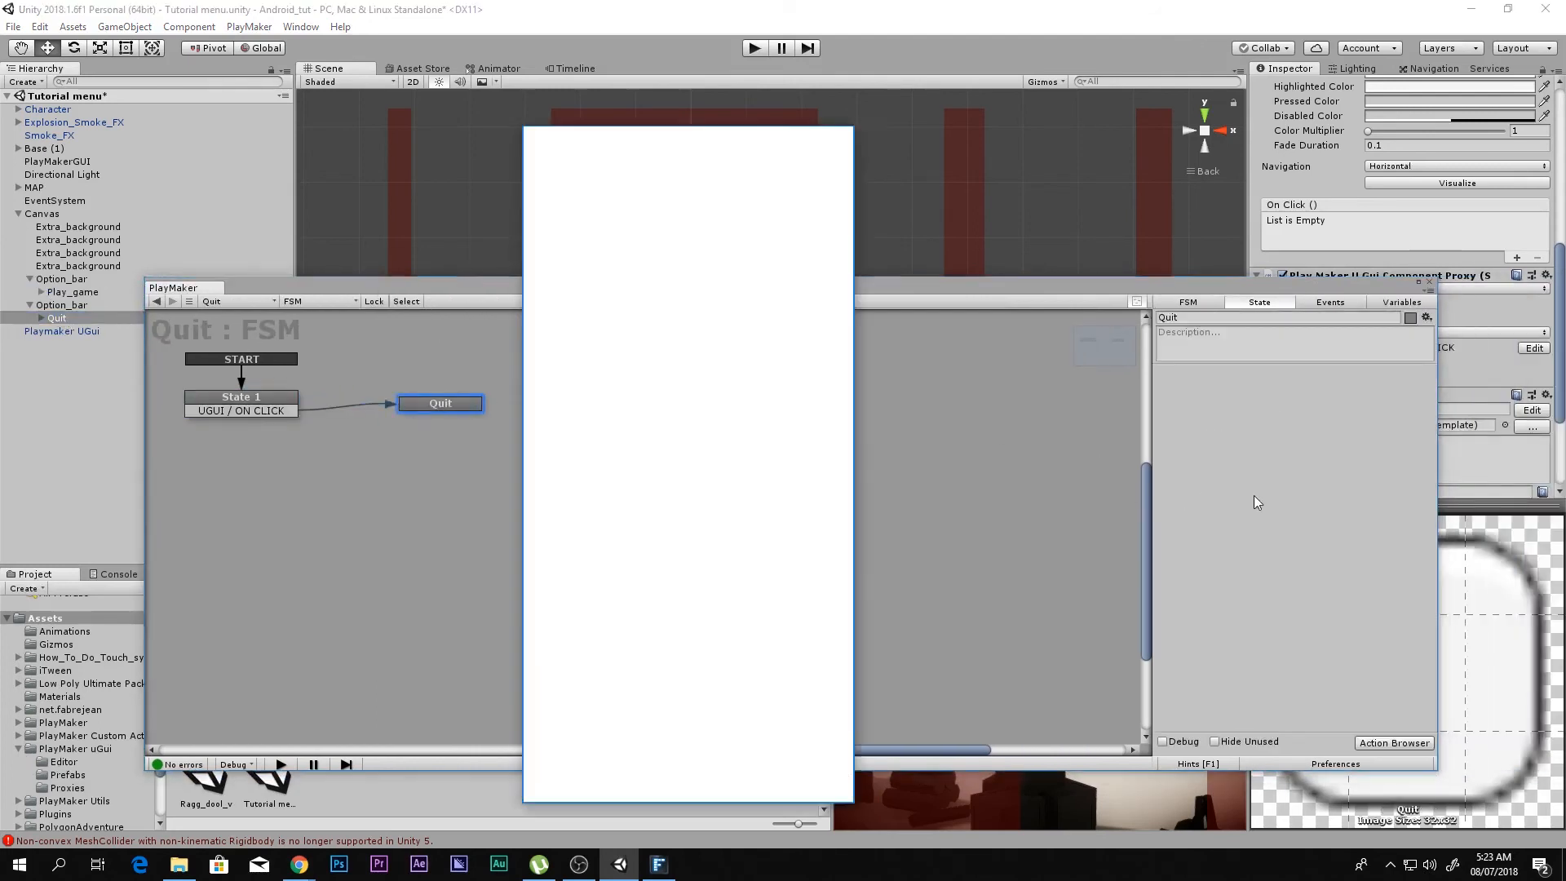
key("Return")
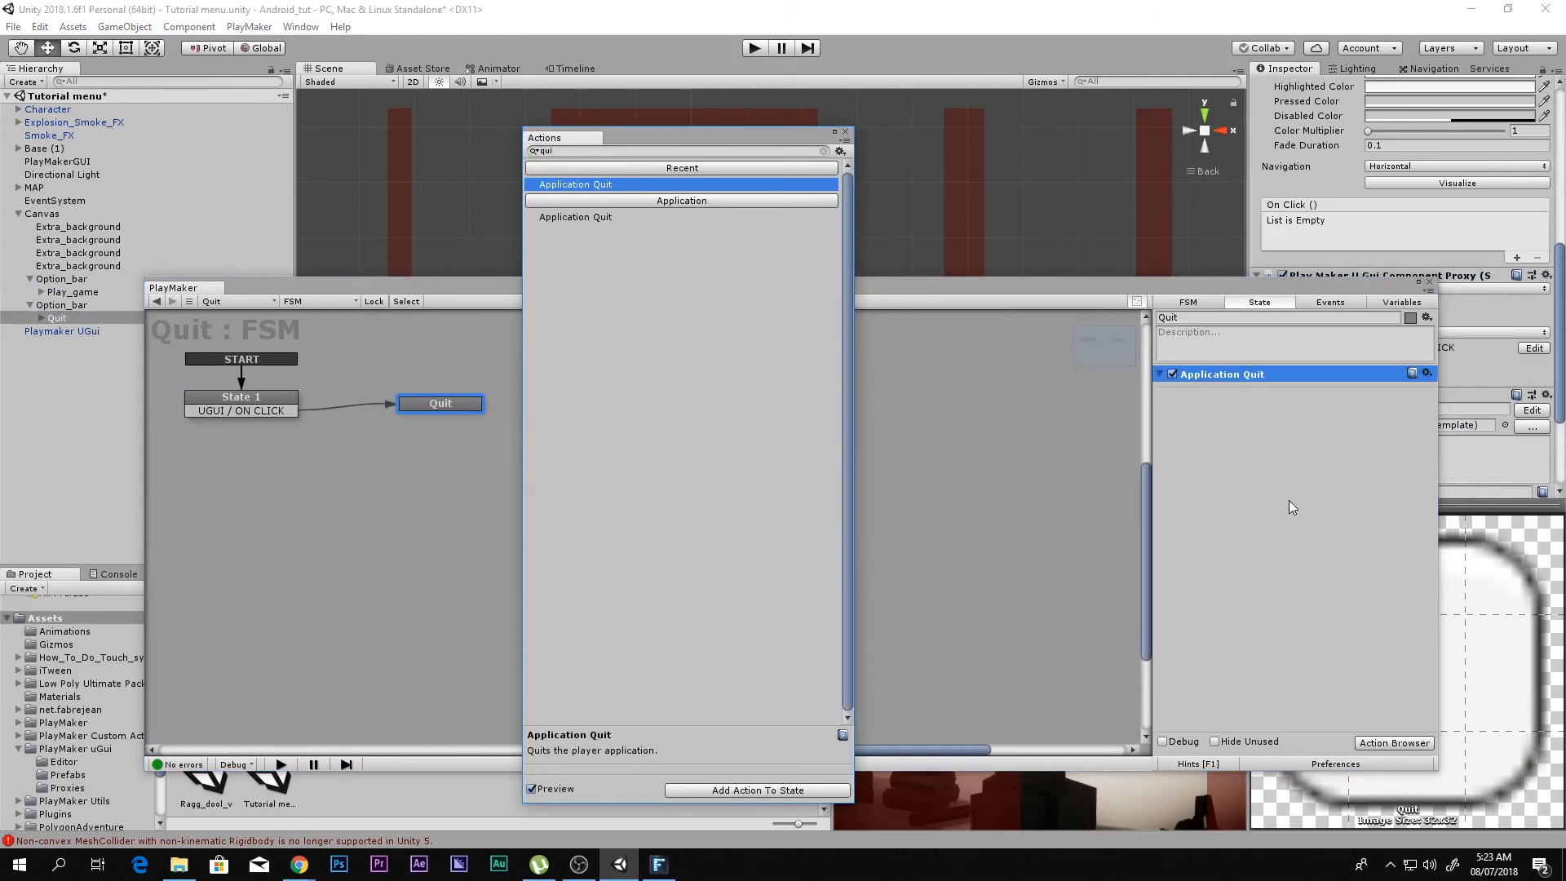
left_click(845, 132)
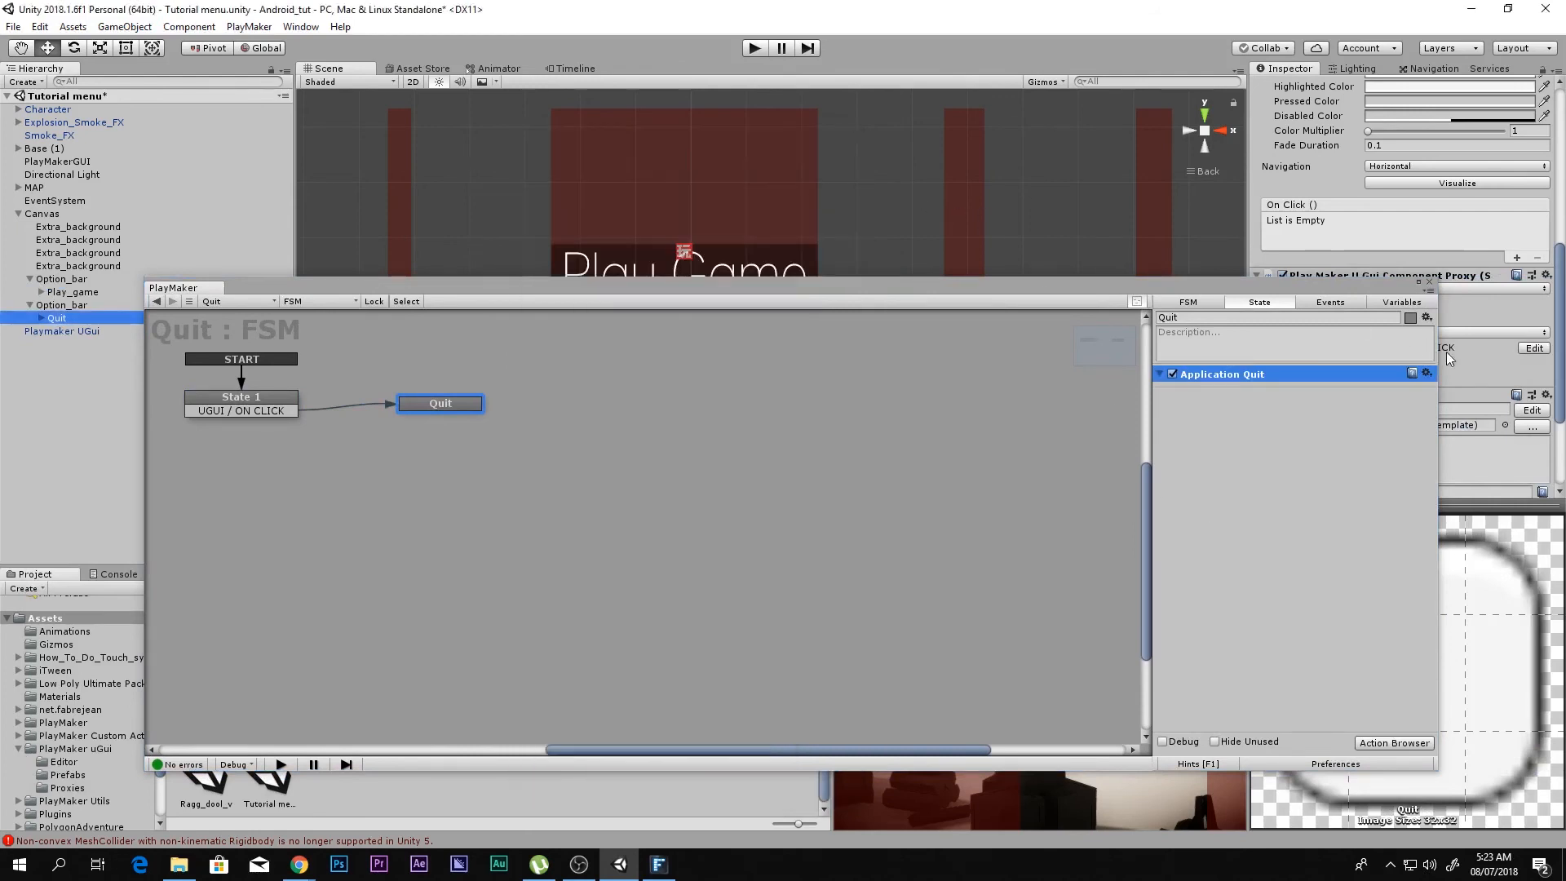
left_click(1429, 282)
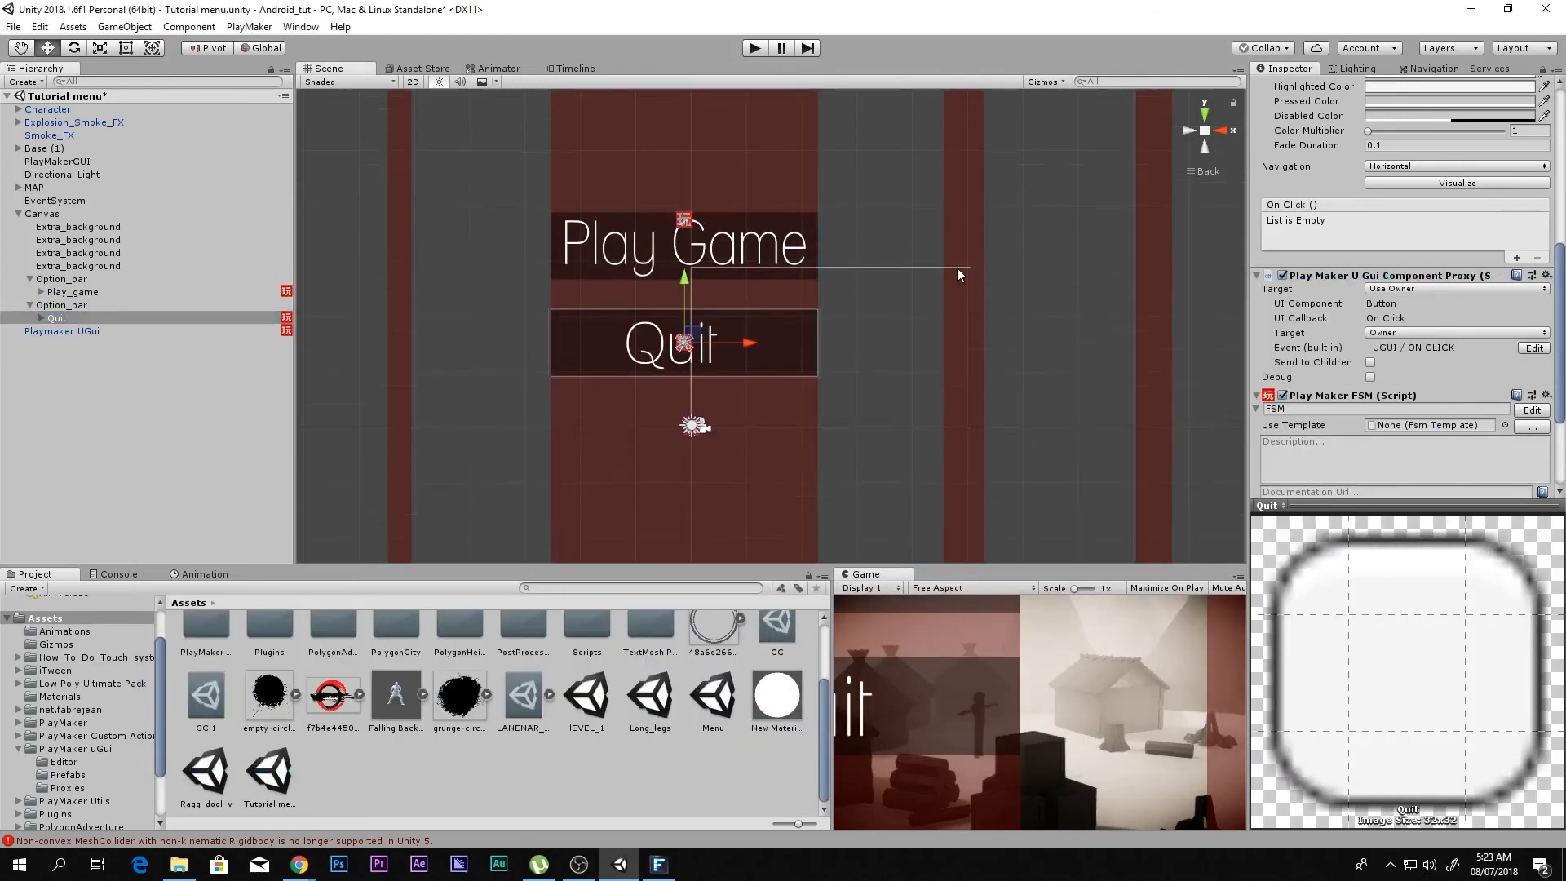
Step: Save the Tutorial menu scene and test in play mode that the Play Game button loads the level
key("ctrl+s")
key("ctrl+p")
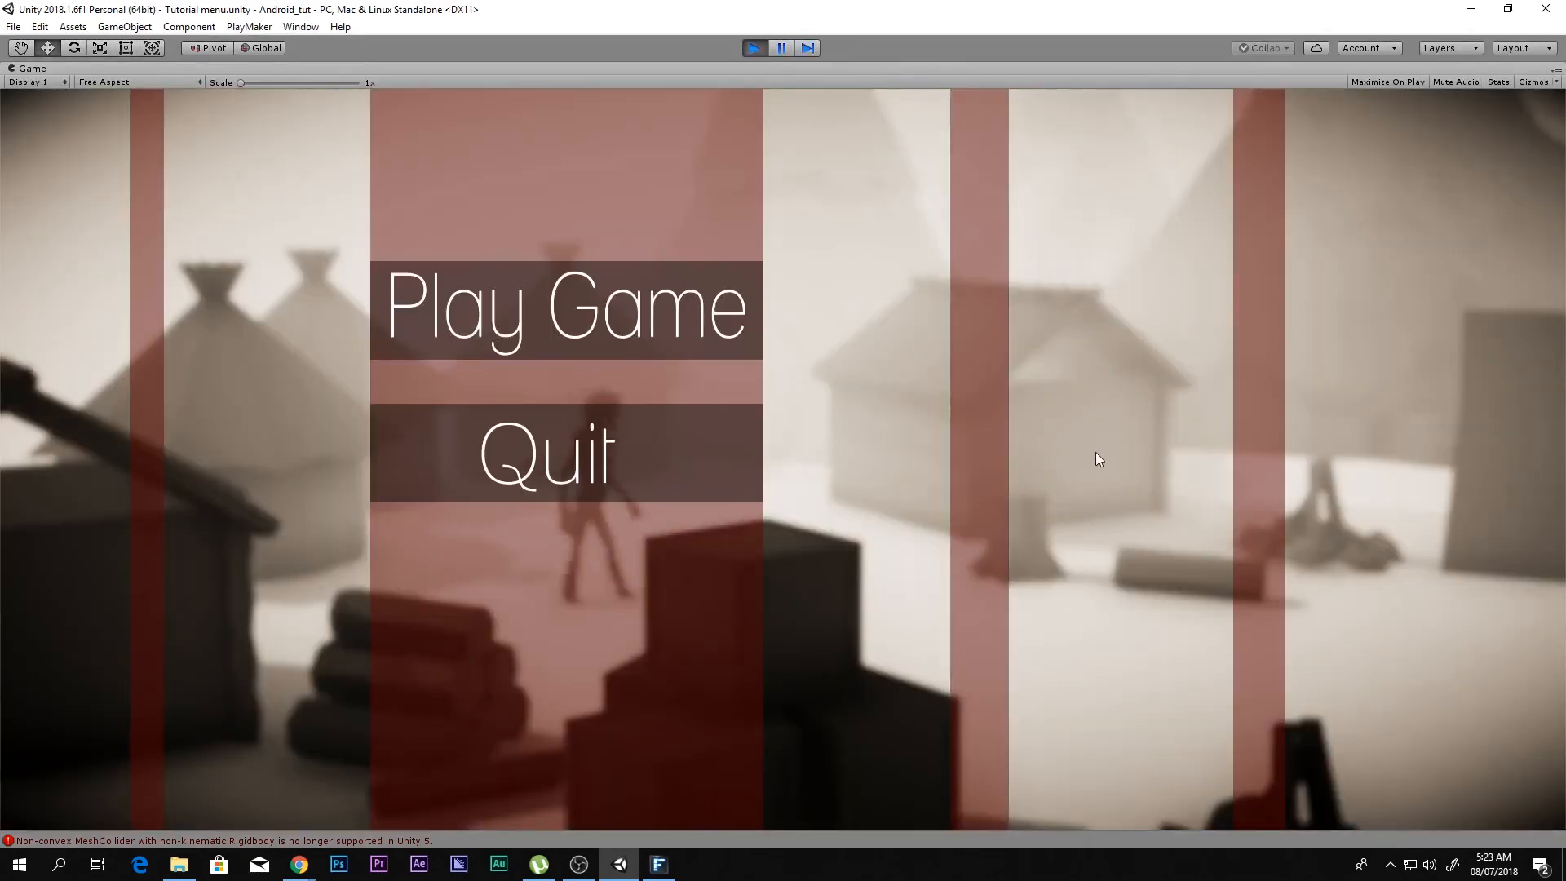
left_click(690, 300)
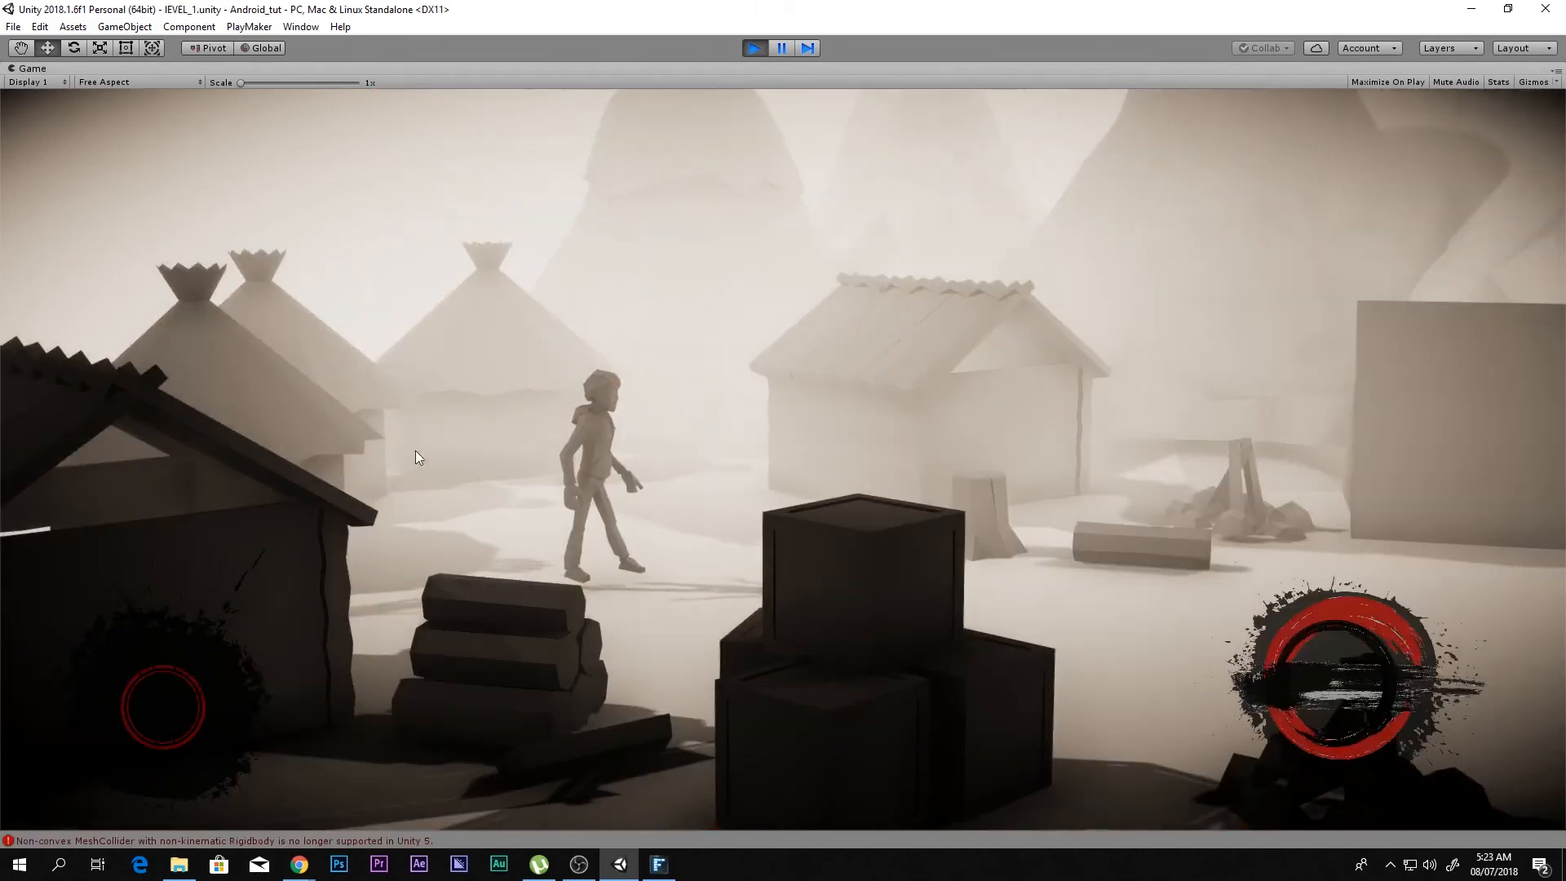
Step: Test the character's movement in the running level, stop play mode, and briefly run the menu scene once more
left_click_drag(221, 706, 25, 667)
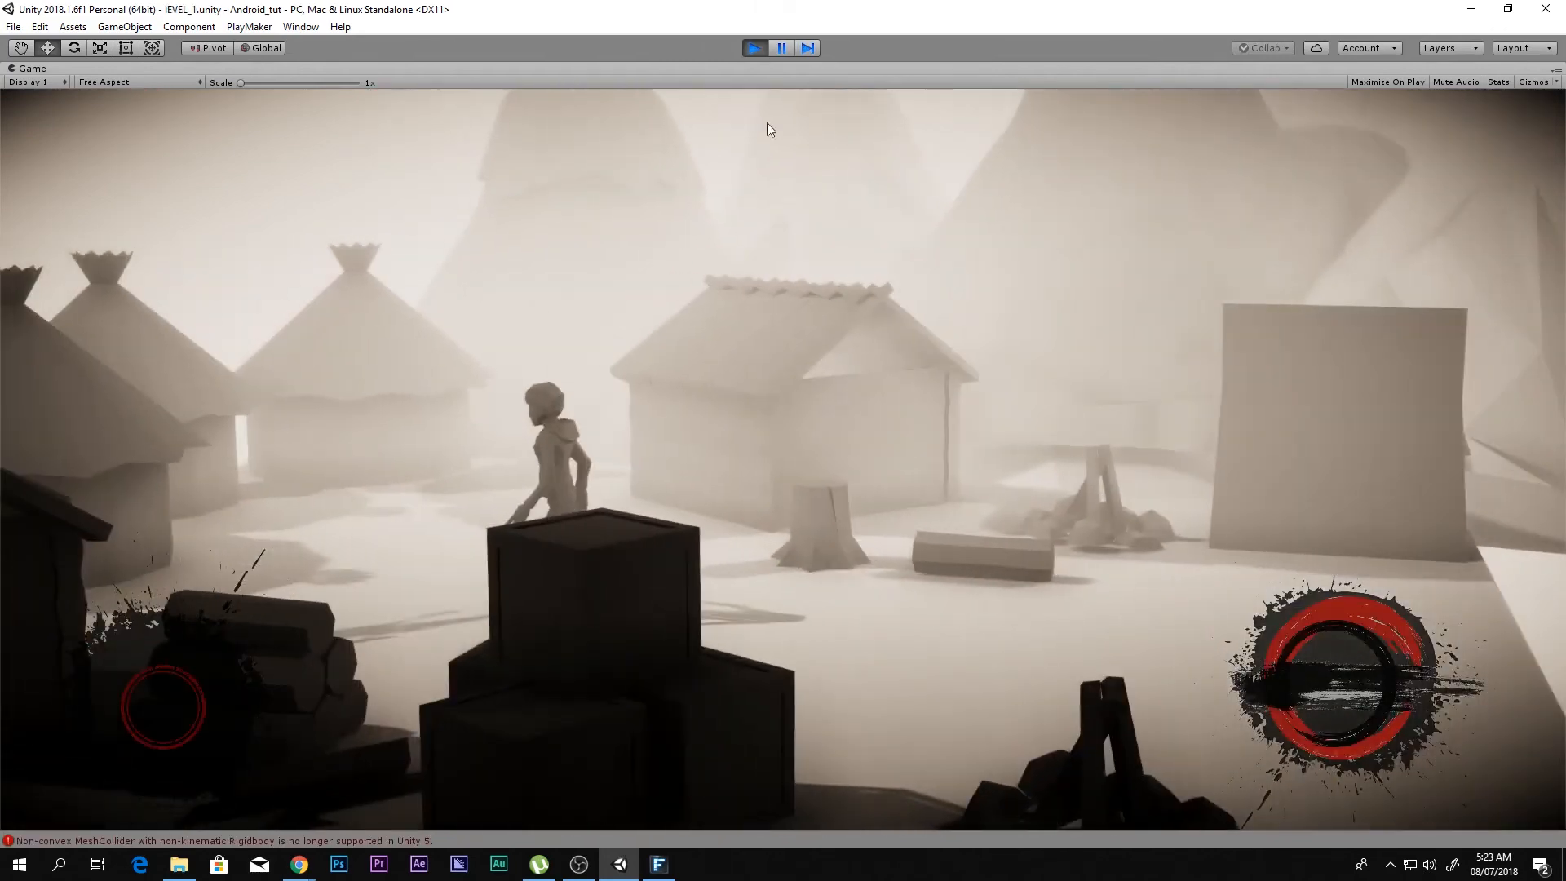
left_click(755, 47)
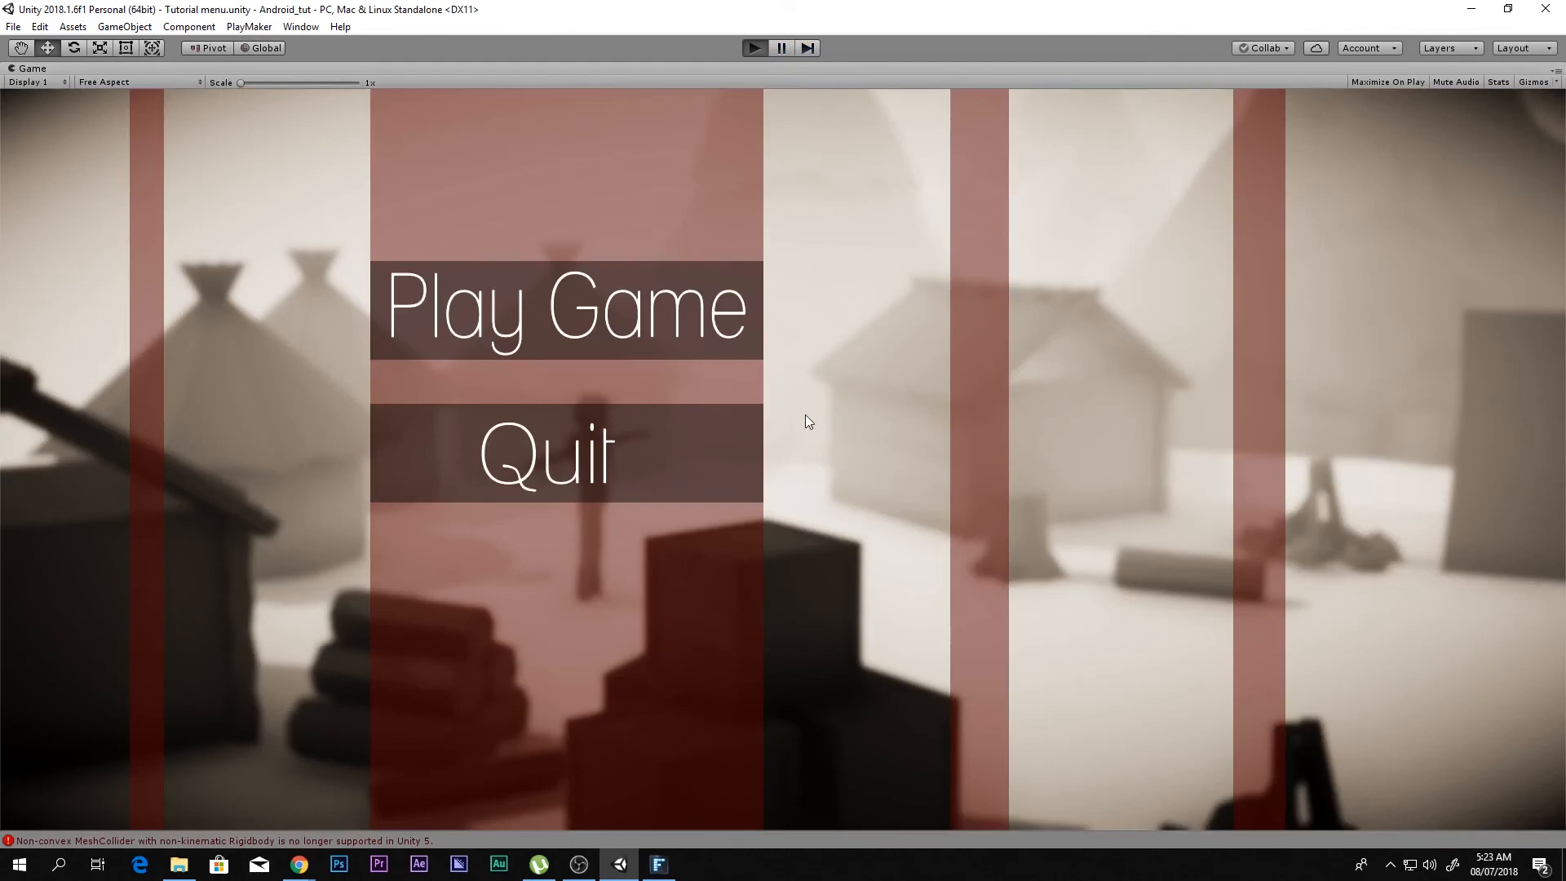
key("ctrl+p")
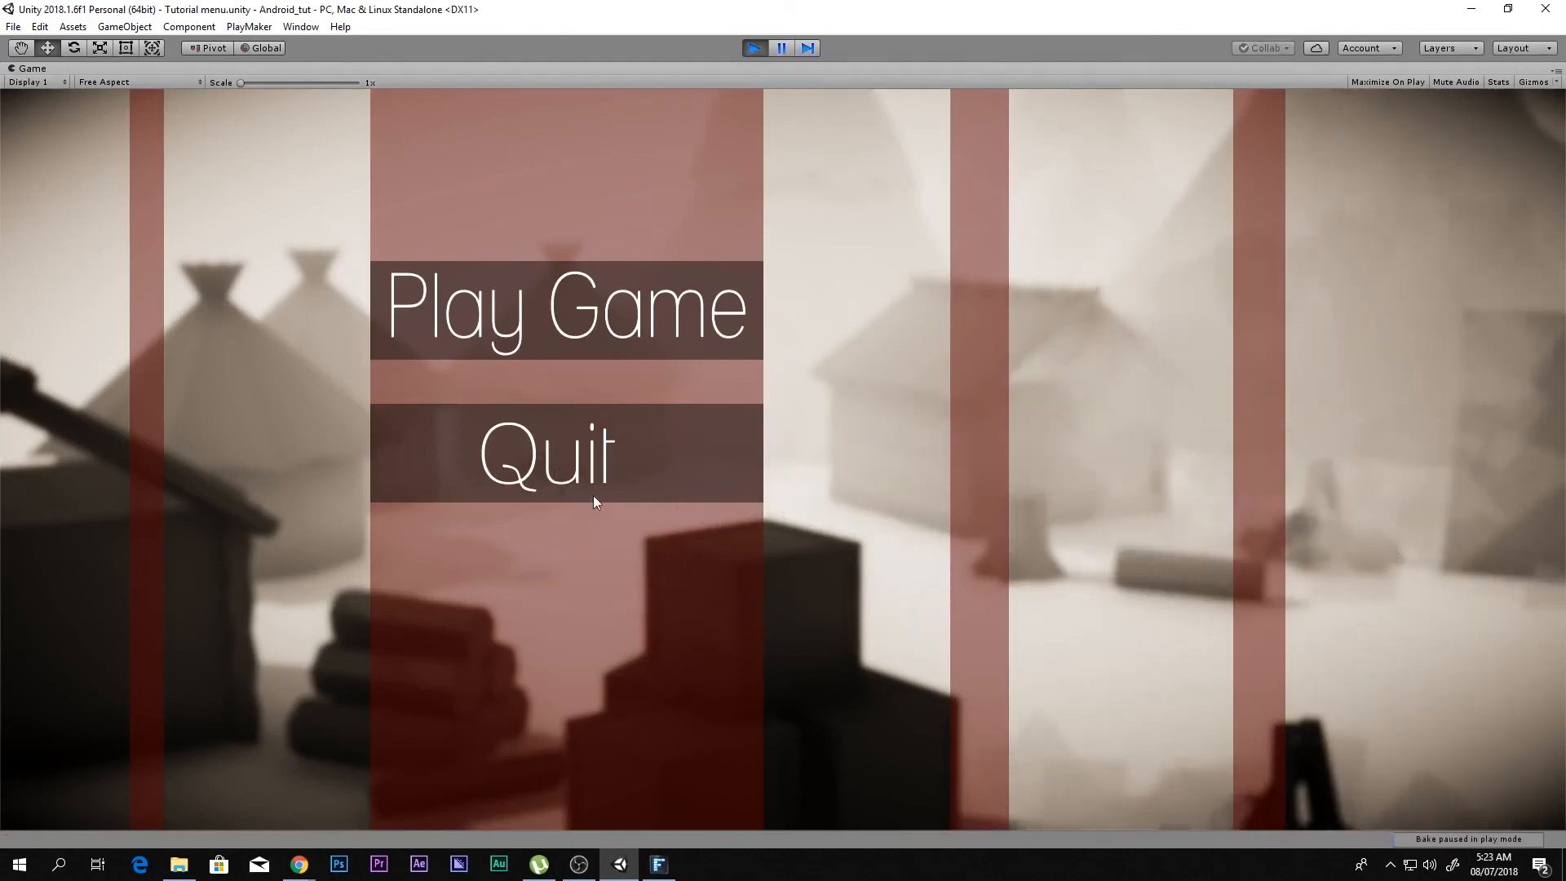
left_click(752, 49)
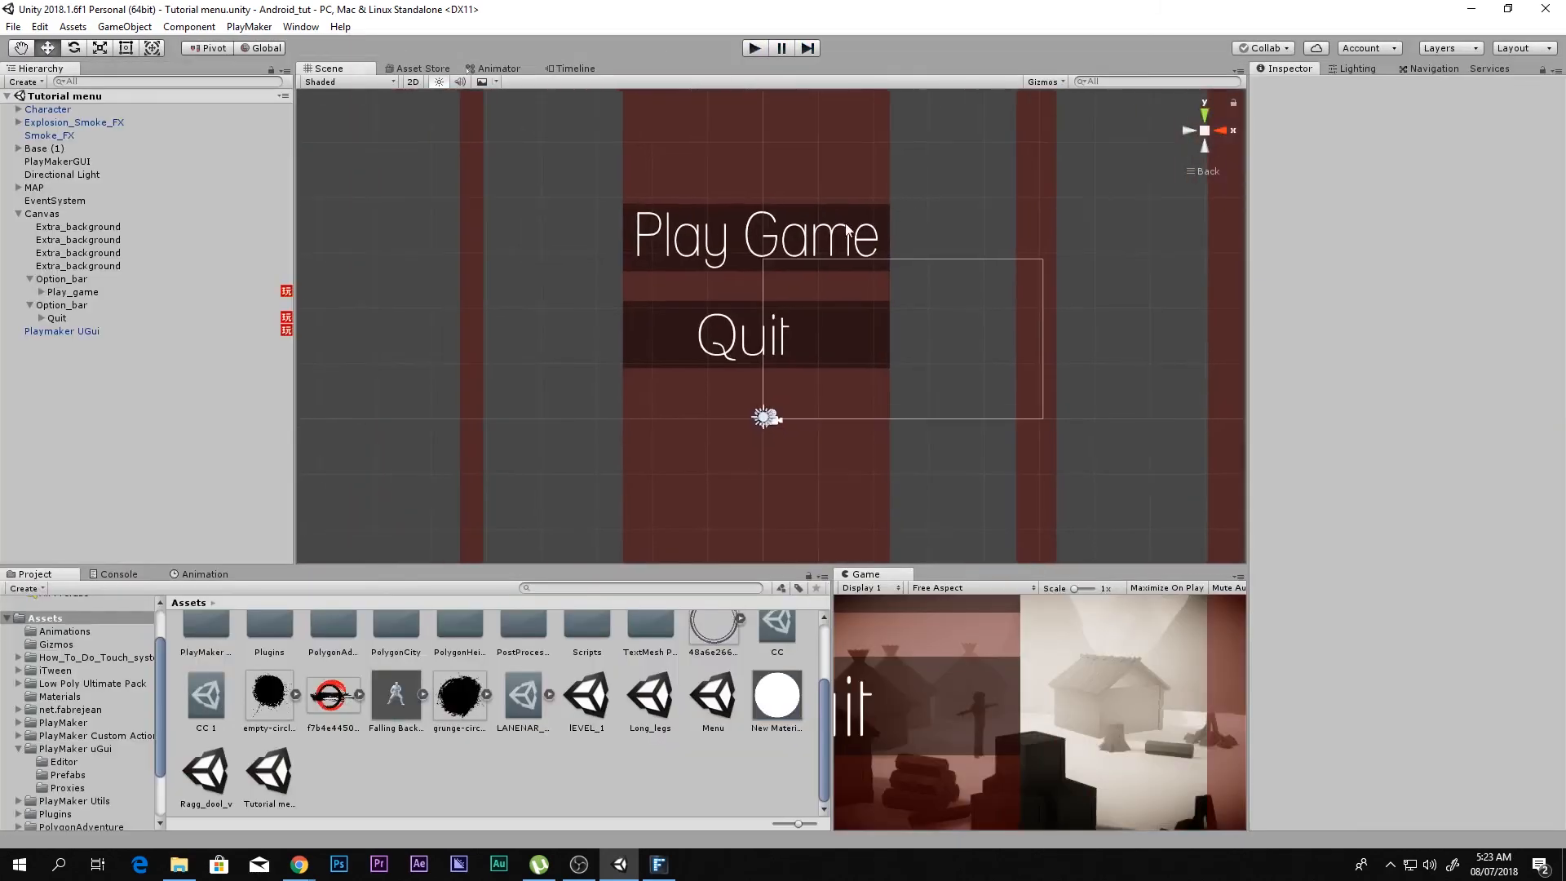
Step: Build the Tutorial menu and lEVEL_1 scenes for PC, Mac & Linux Standalone, Windows x86_64, into the Android_tut folder
left_click(13, 26)
left_click(57, 188)
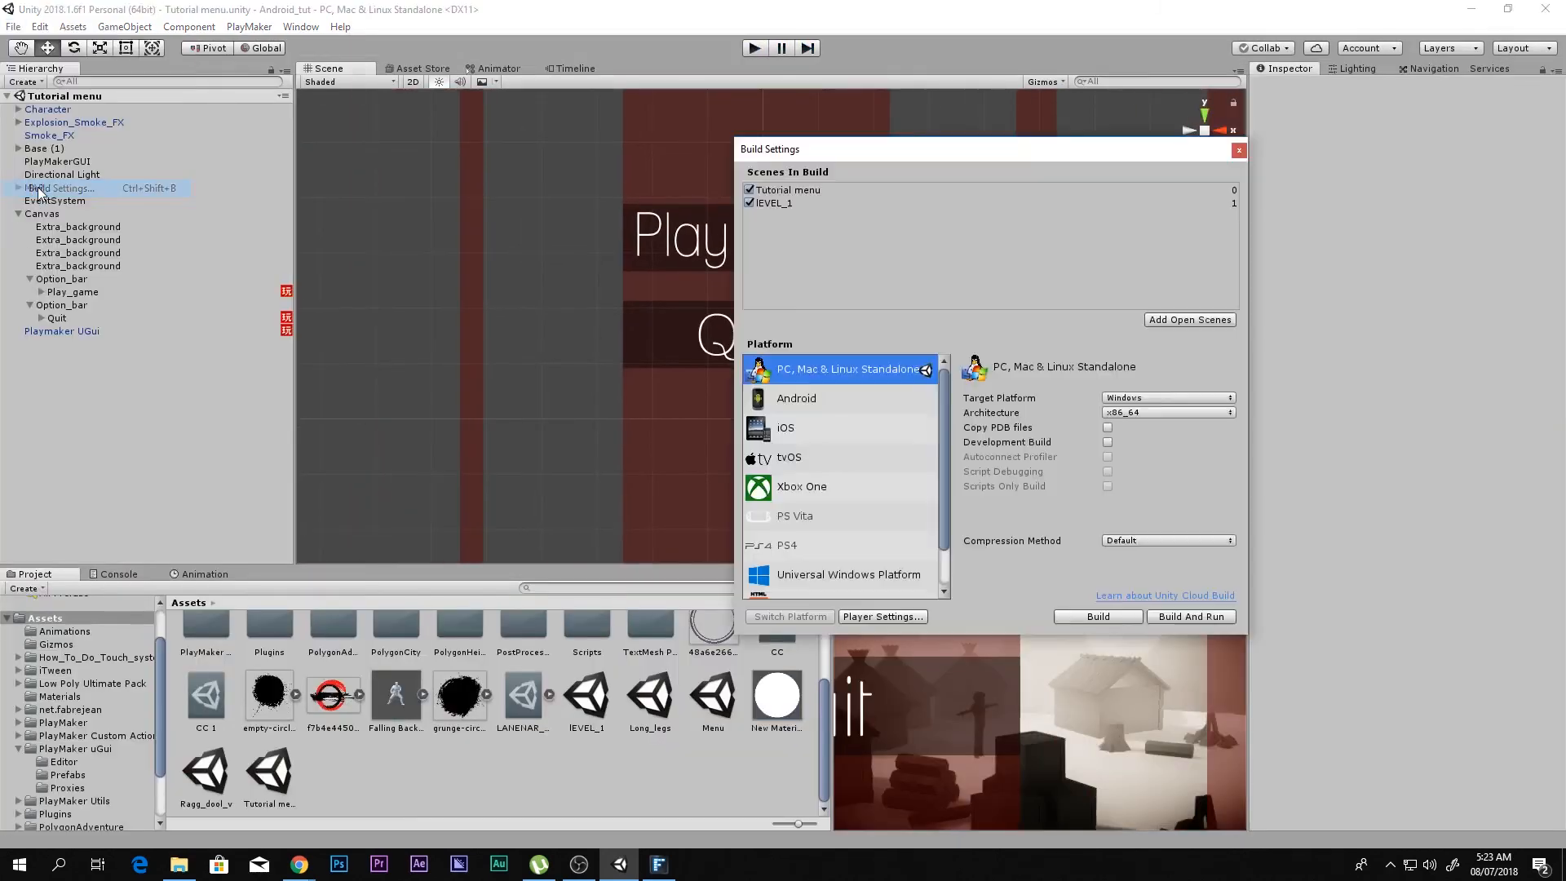
left_click(778, 204)
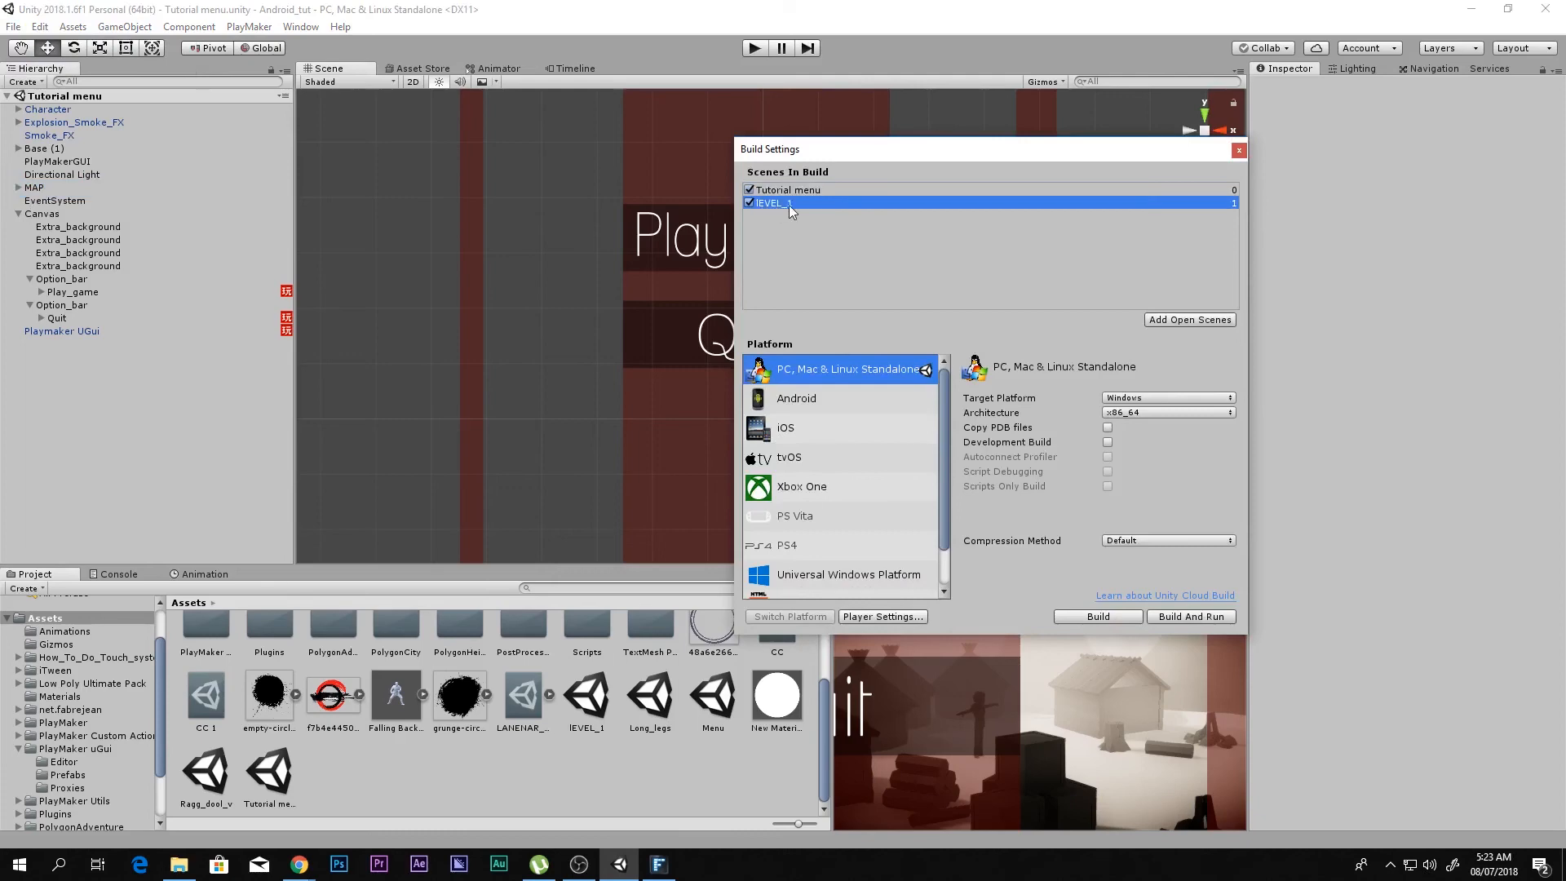
left_click(1097, 617)
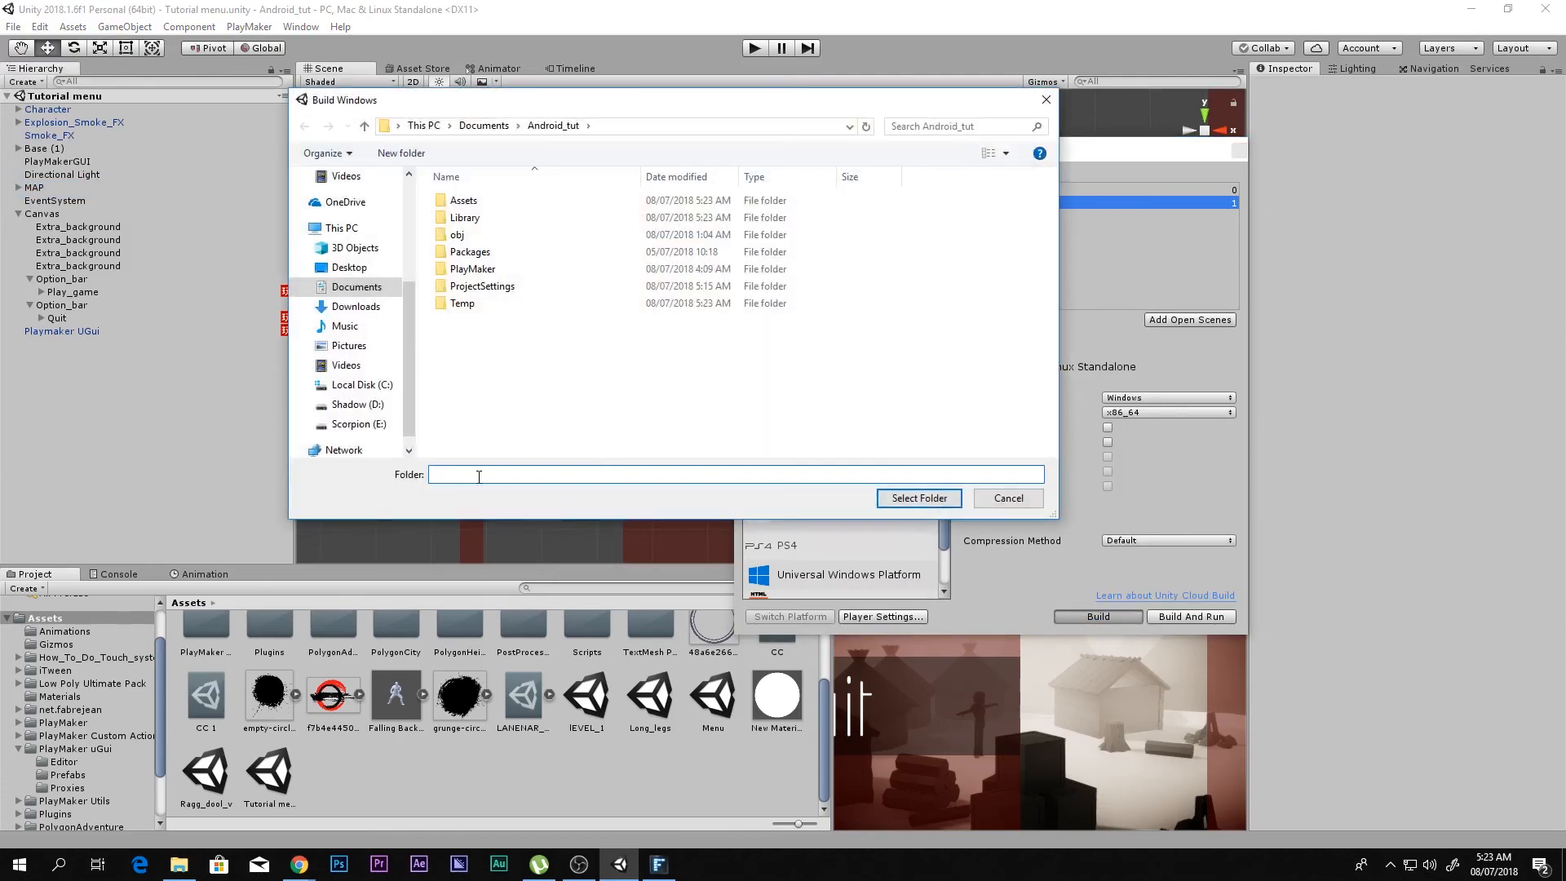
left_click(559, 128)
left_click(898, 499)
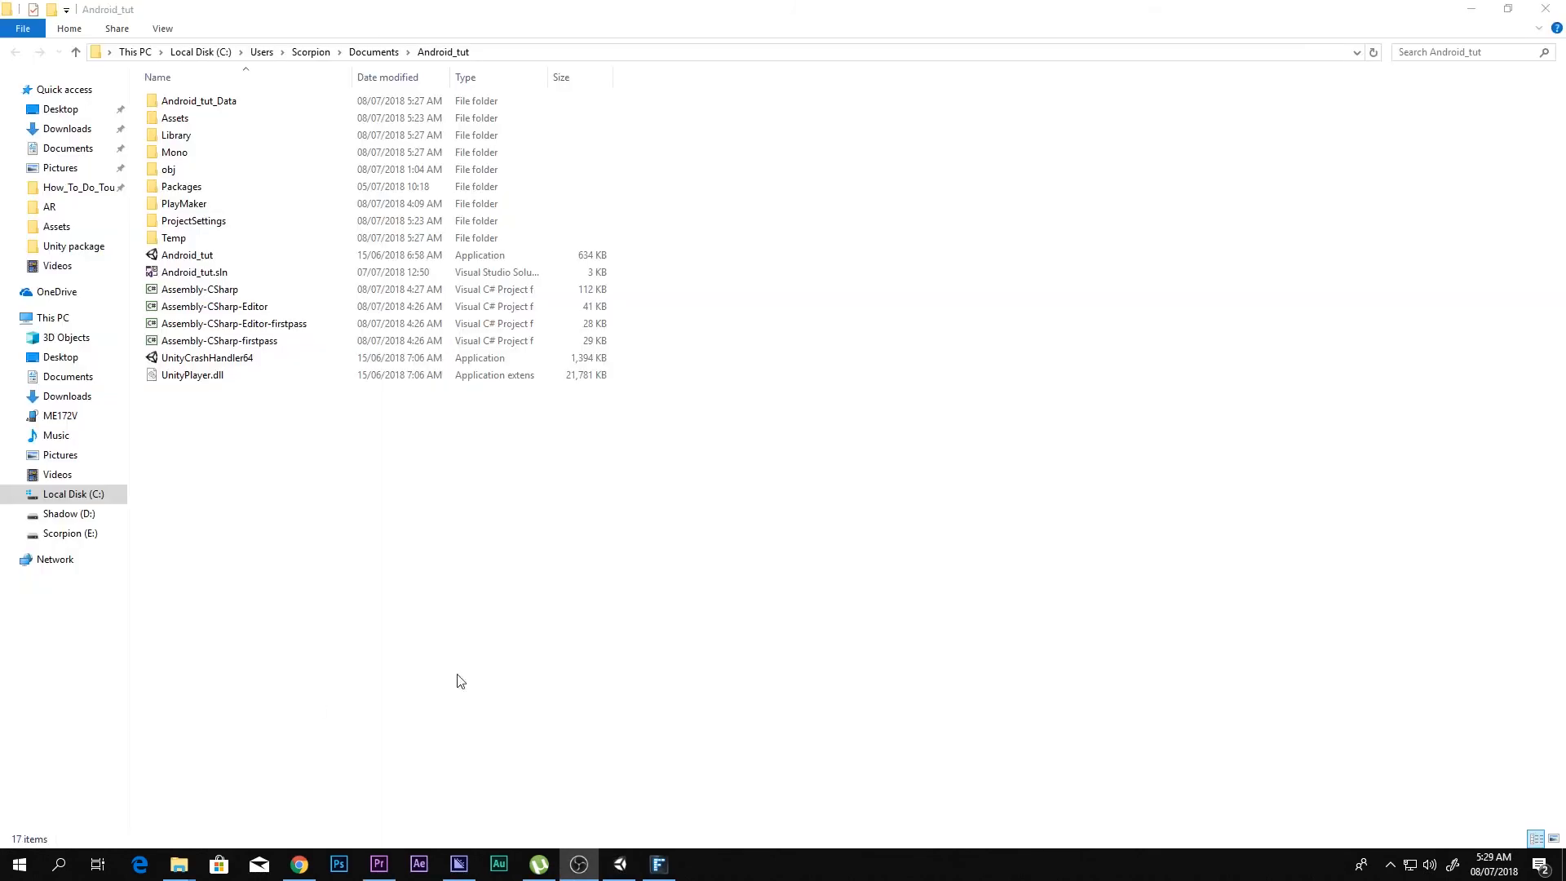
Step: Run the built Android_tut application, test its Play Game button, and close the game
right_click(512, 665)
left_click(187, 256)
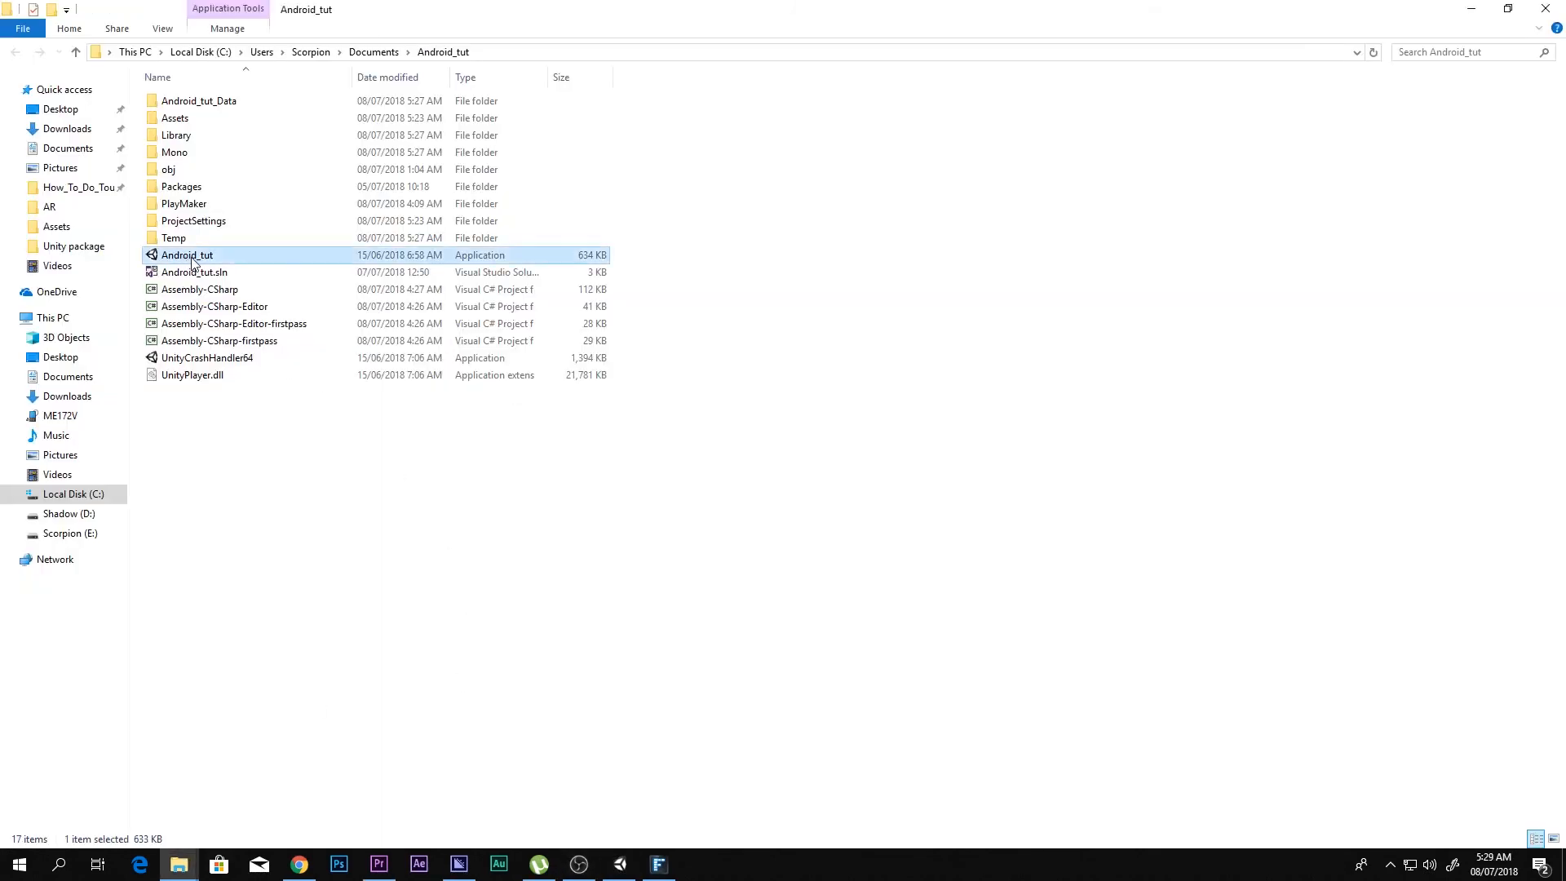
double_click(194, 261)
left_click(840, 598)
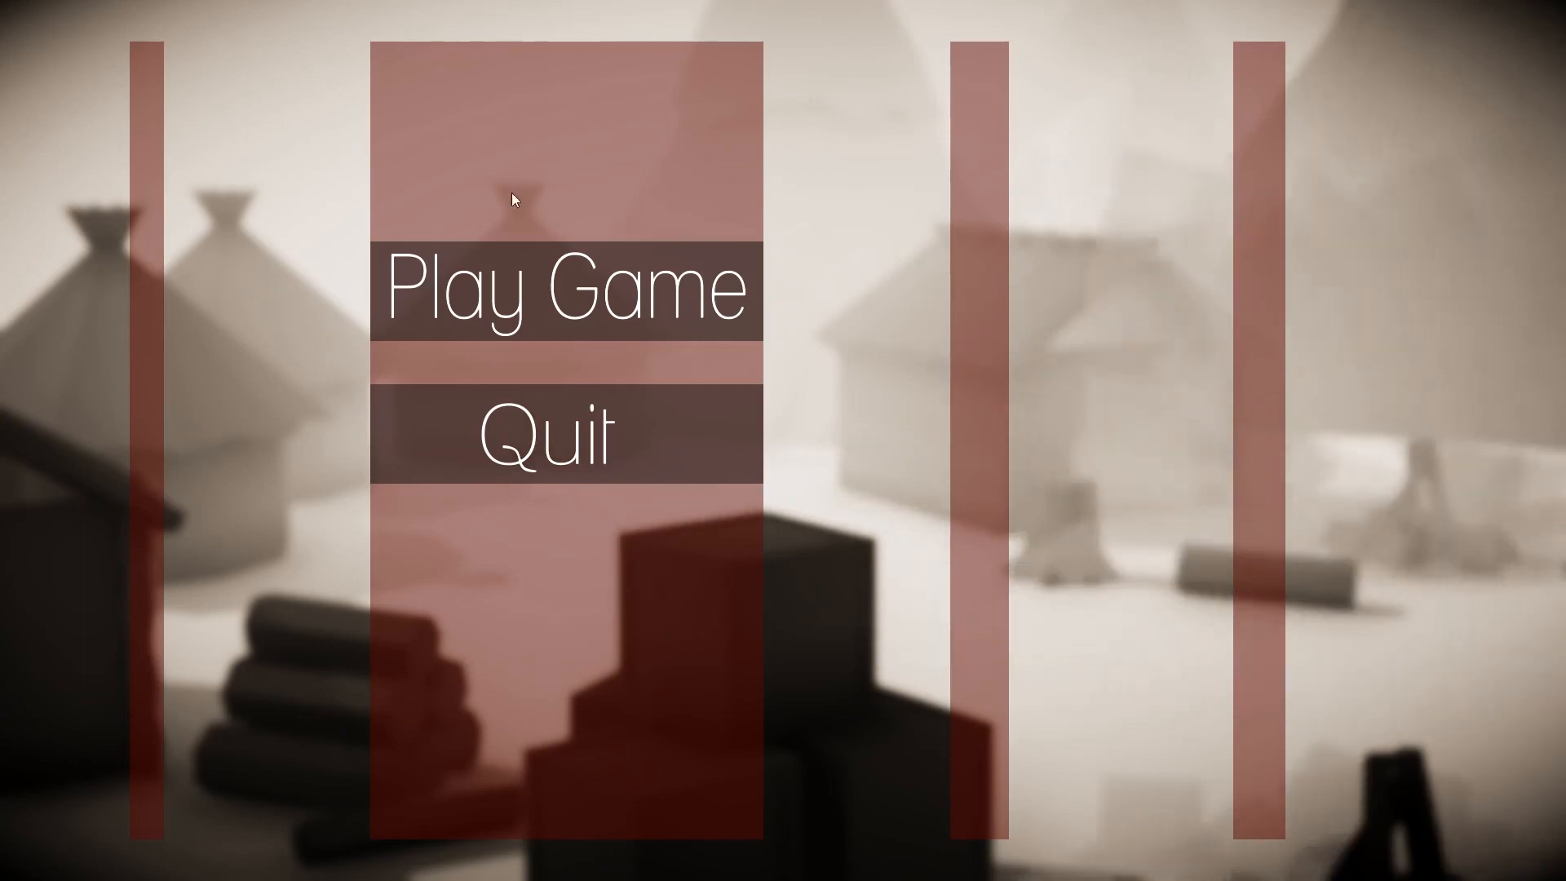
left_click(624, 269)
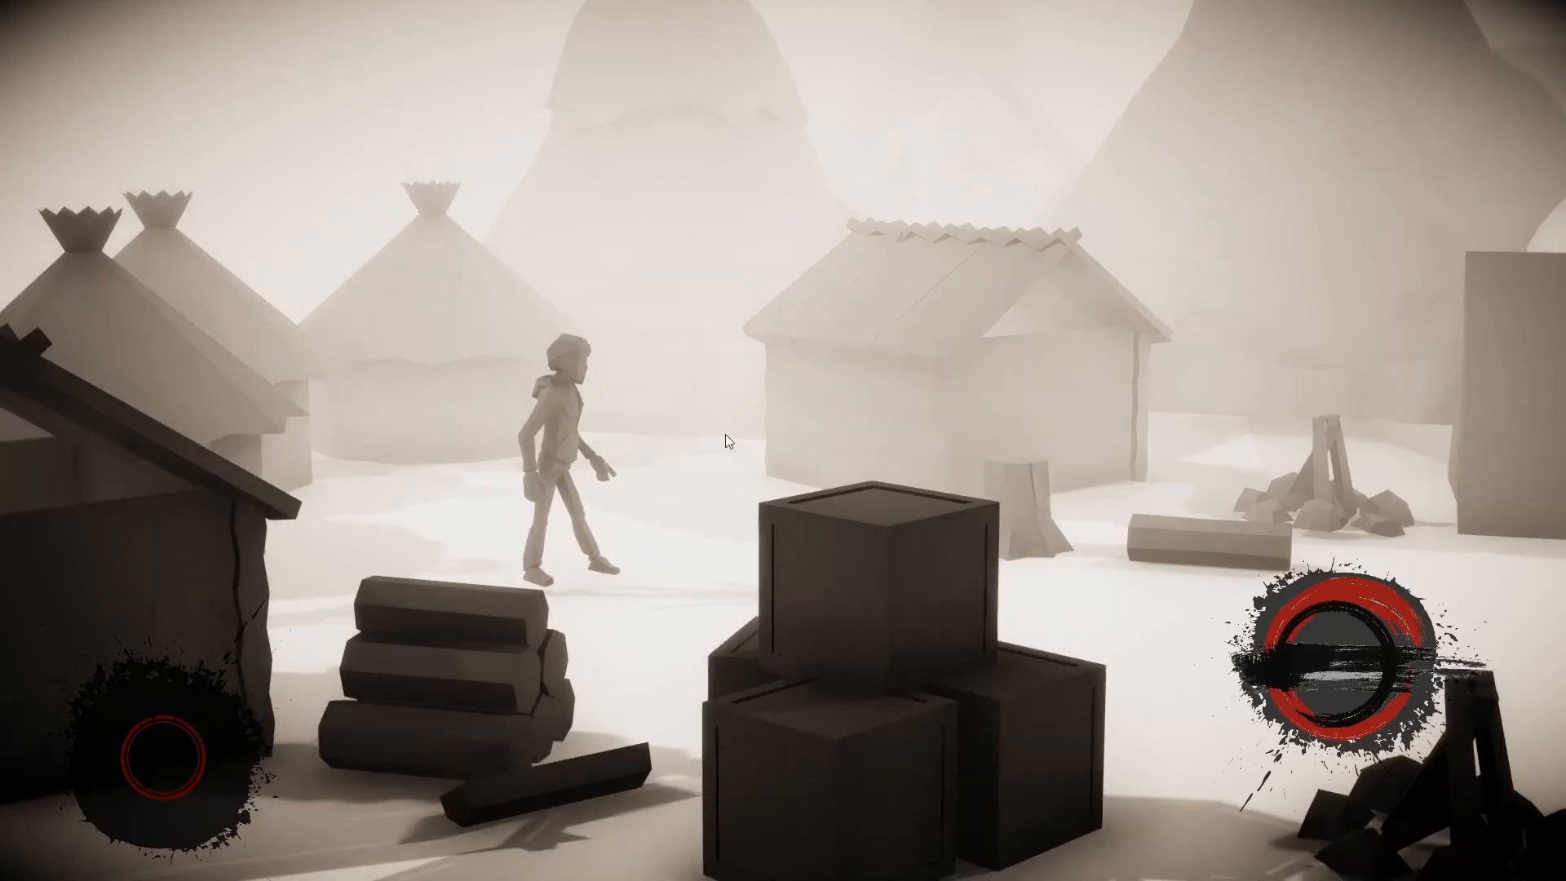
key("alt+F4")
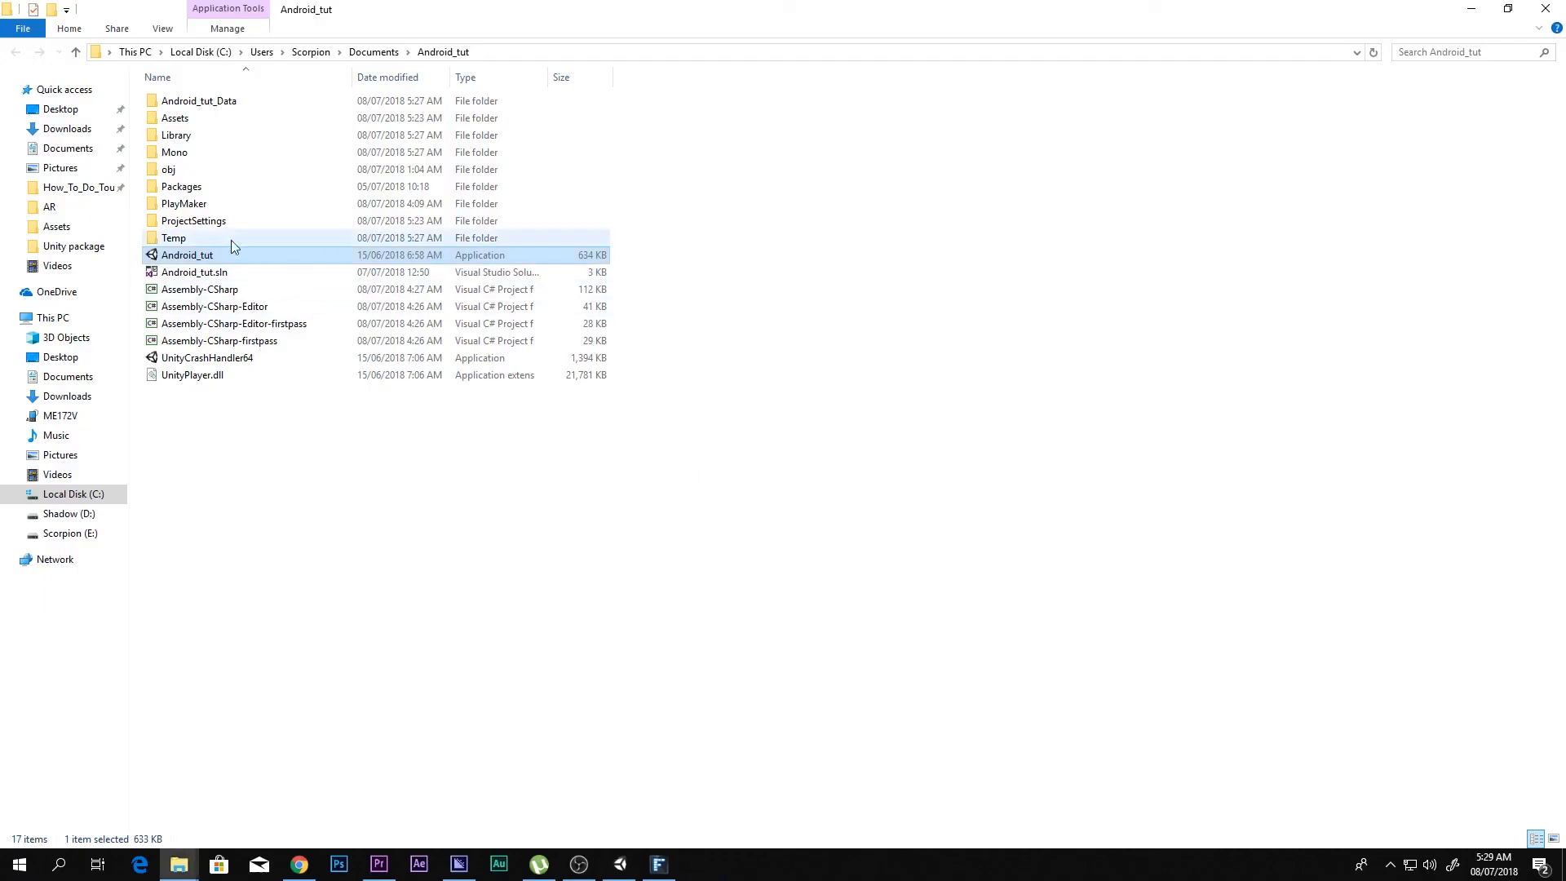
Step: Relaunch the Android_tut application and test the menu's Quit button
double_click(198, 254)
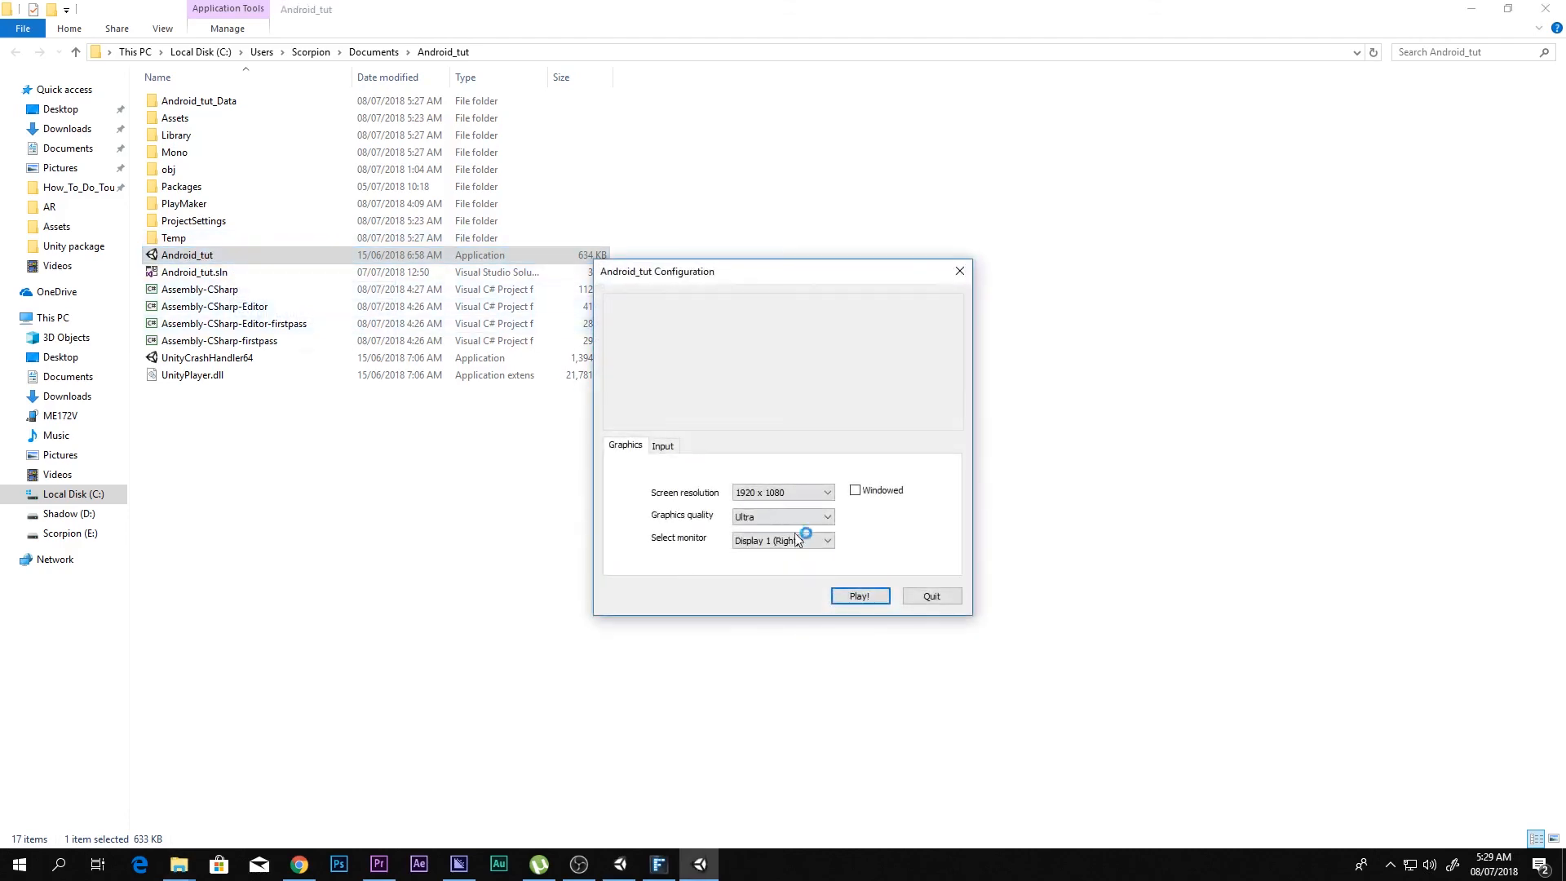
left_click(868, 595)
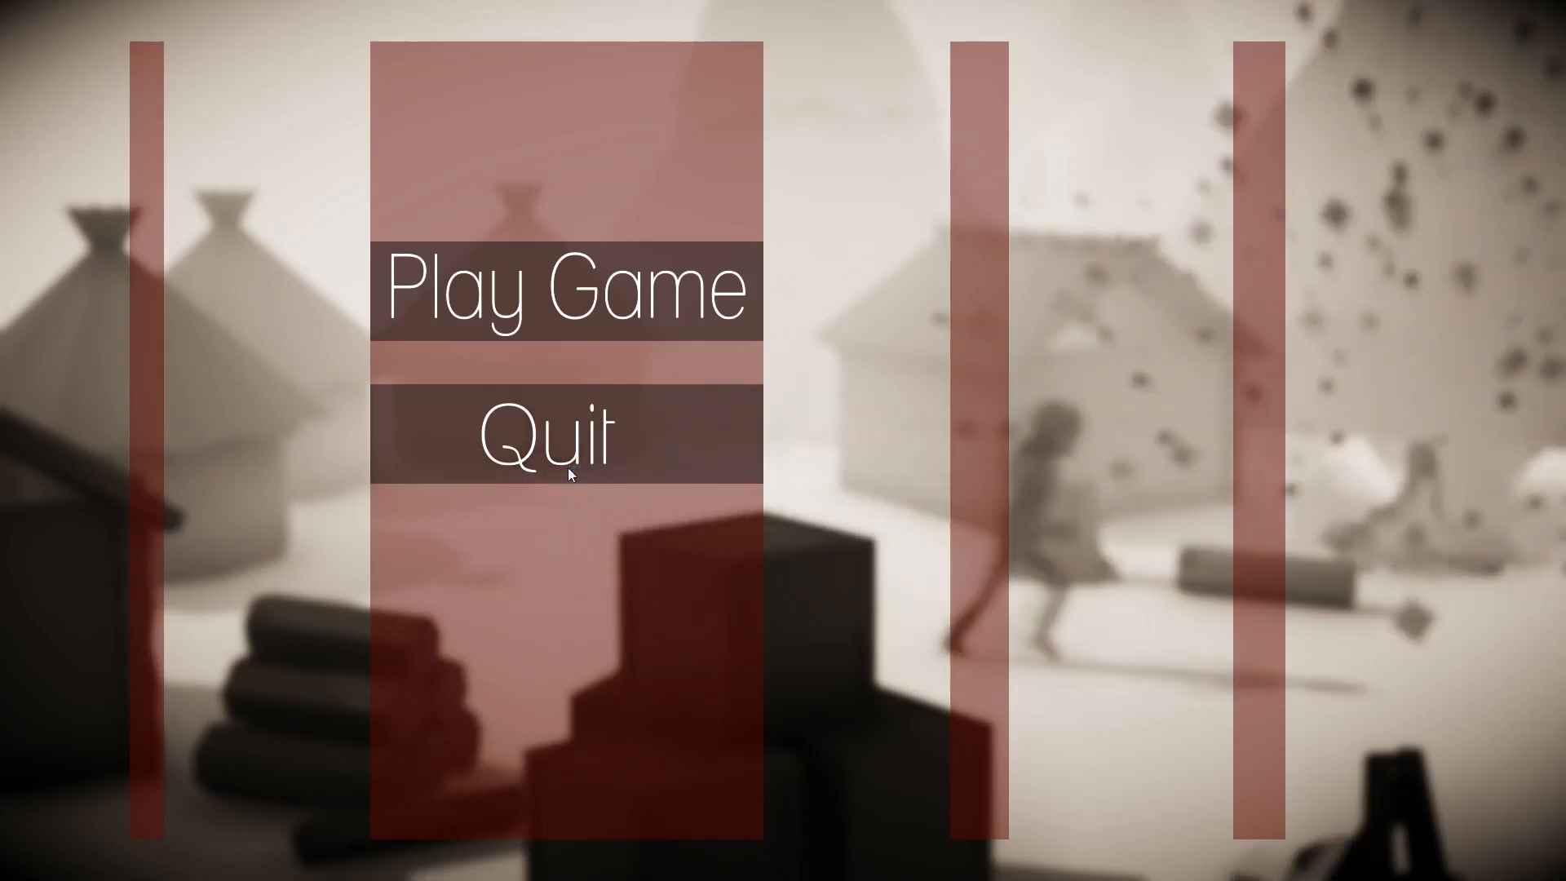
left_click(567, 468)
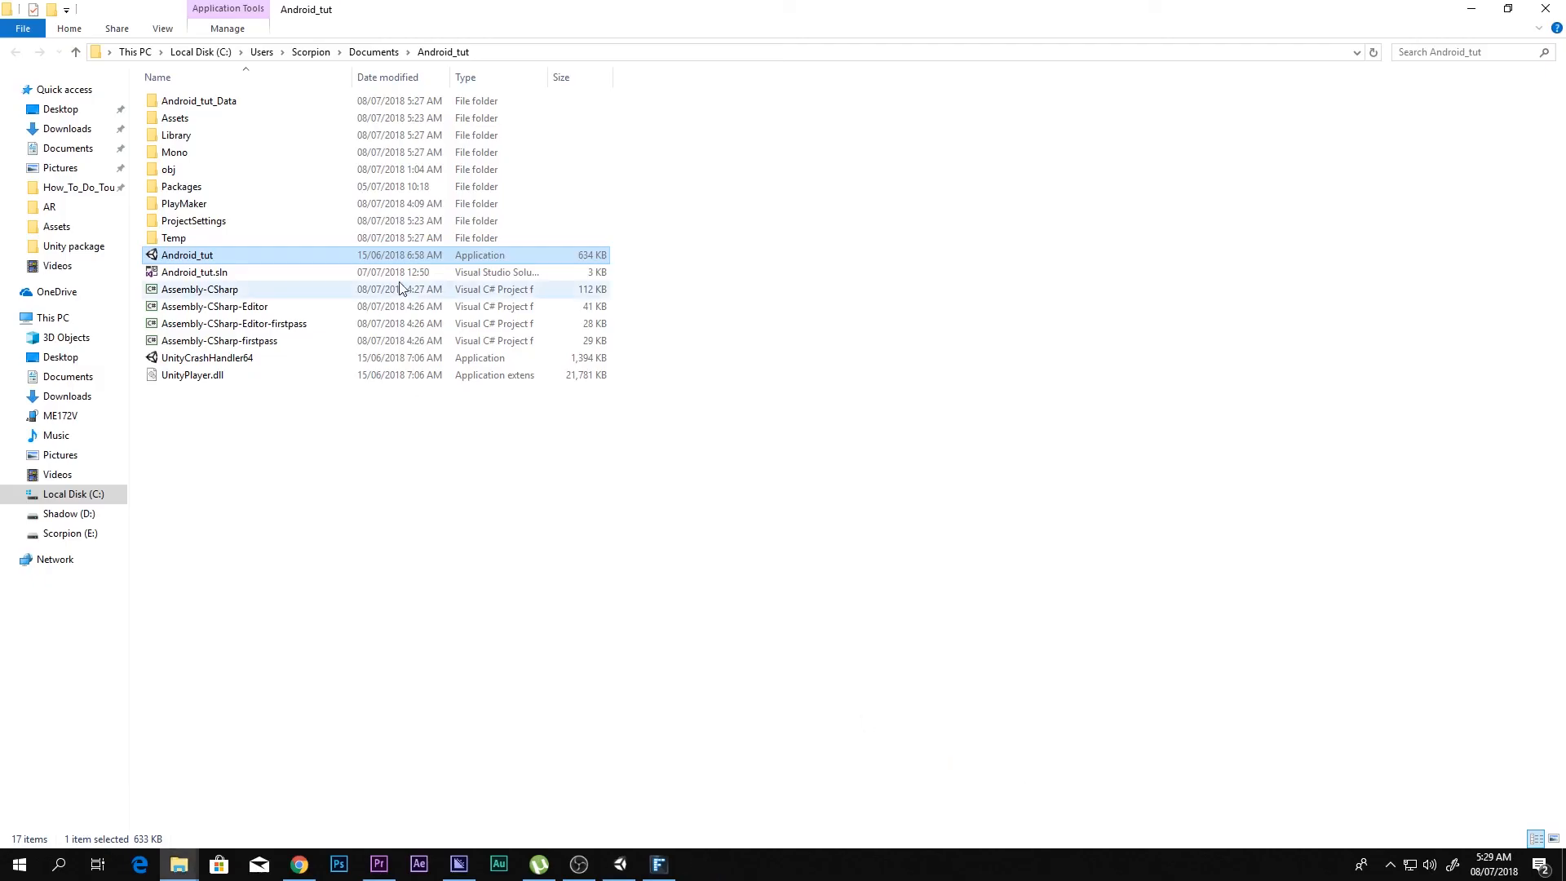
left_click(717, 723)
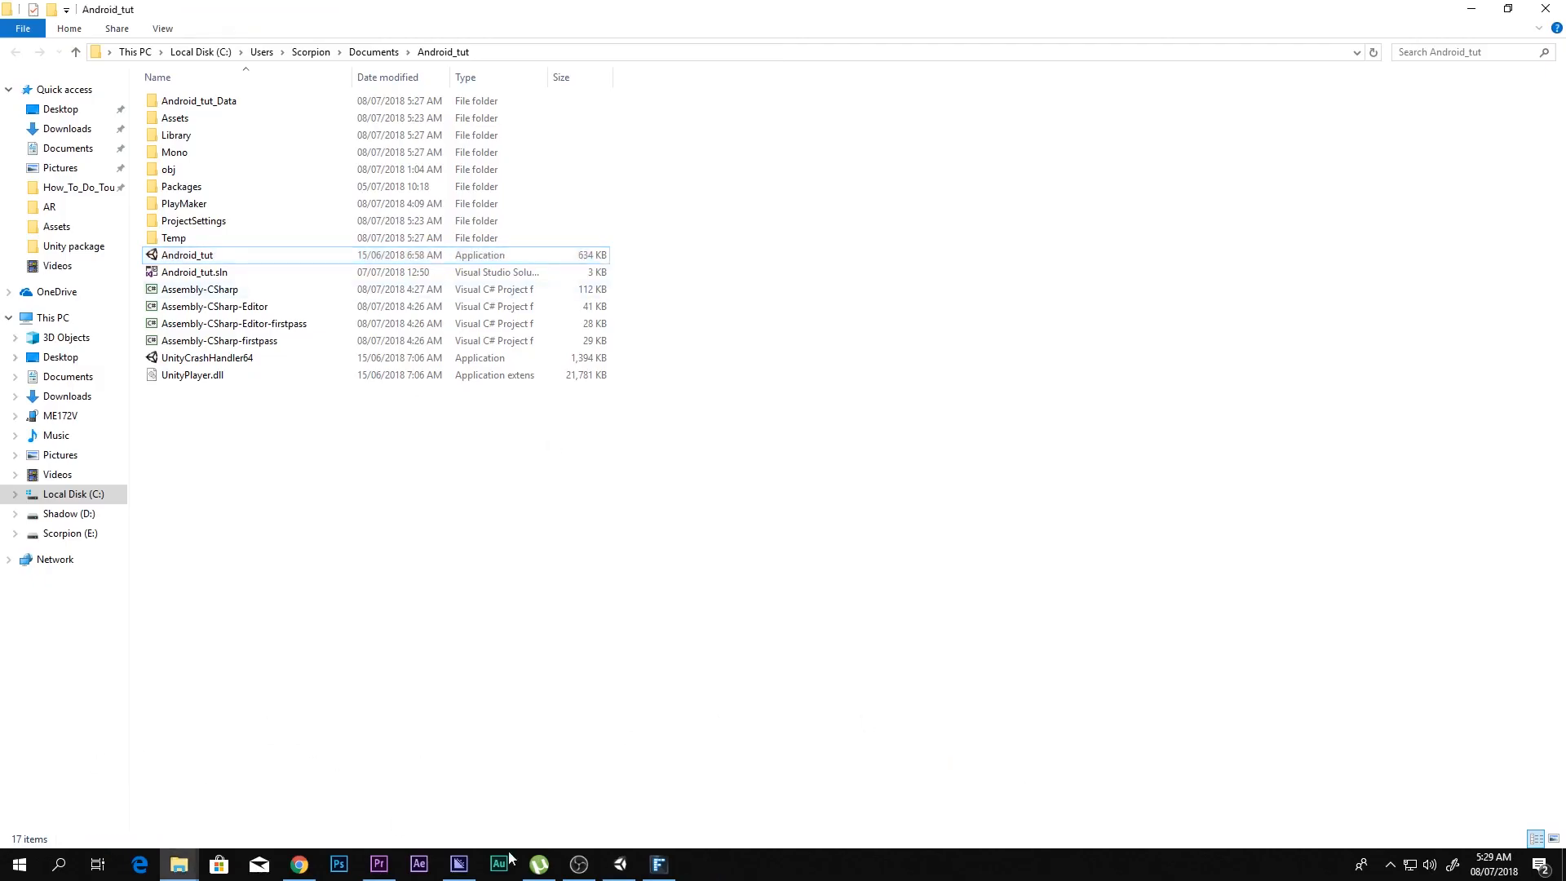
Step: Switch back to Unity and maximize the Game view to inspect the finished menu
left_click(620, 864)
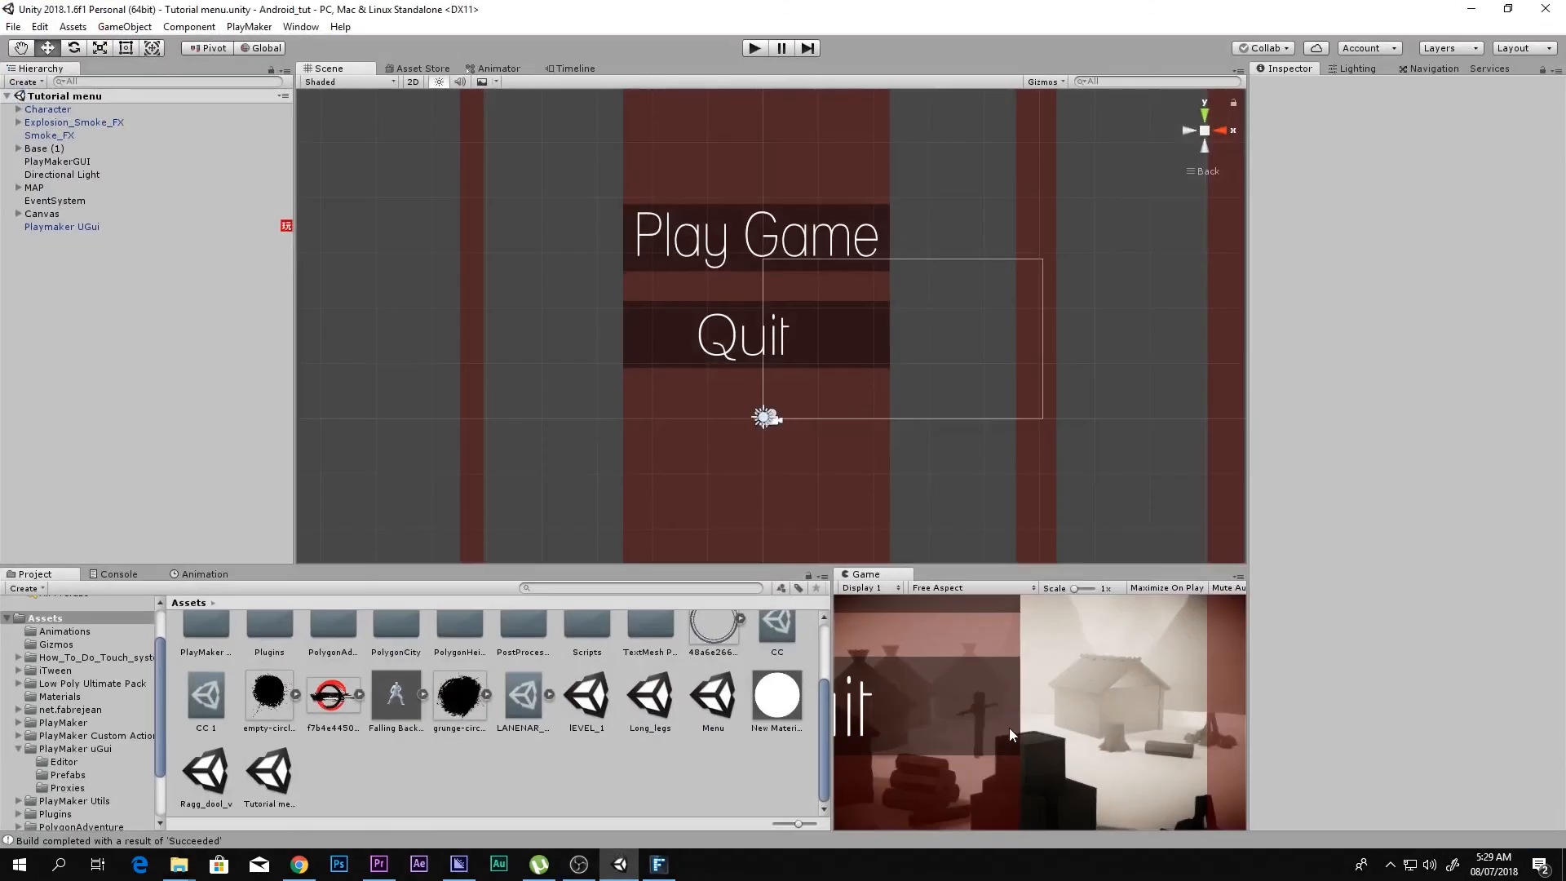
key("shift+space")
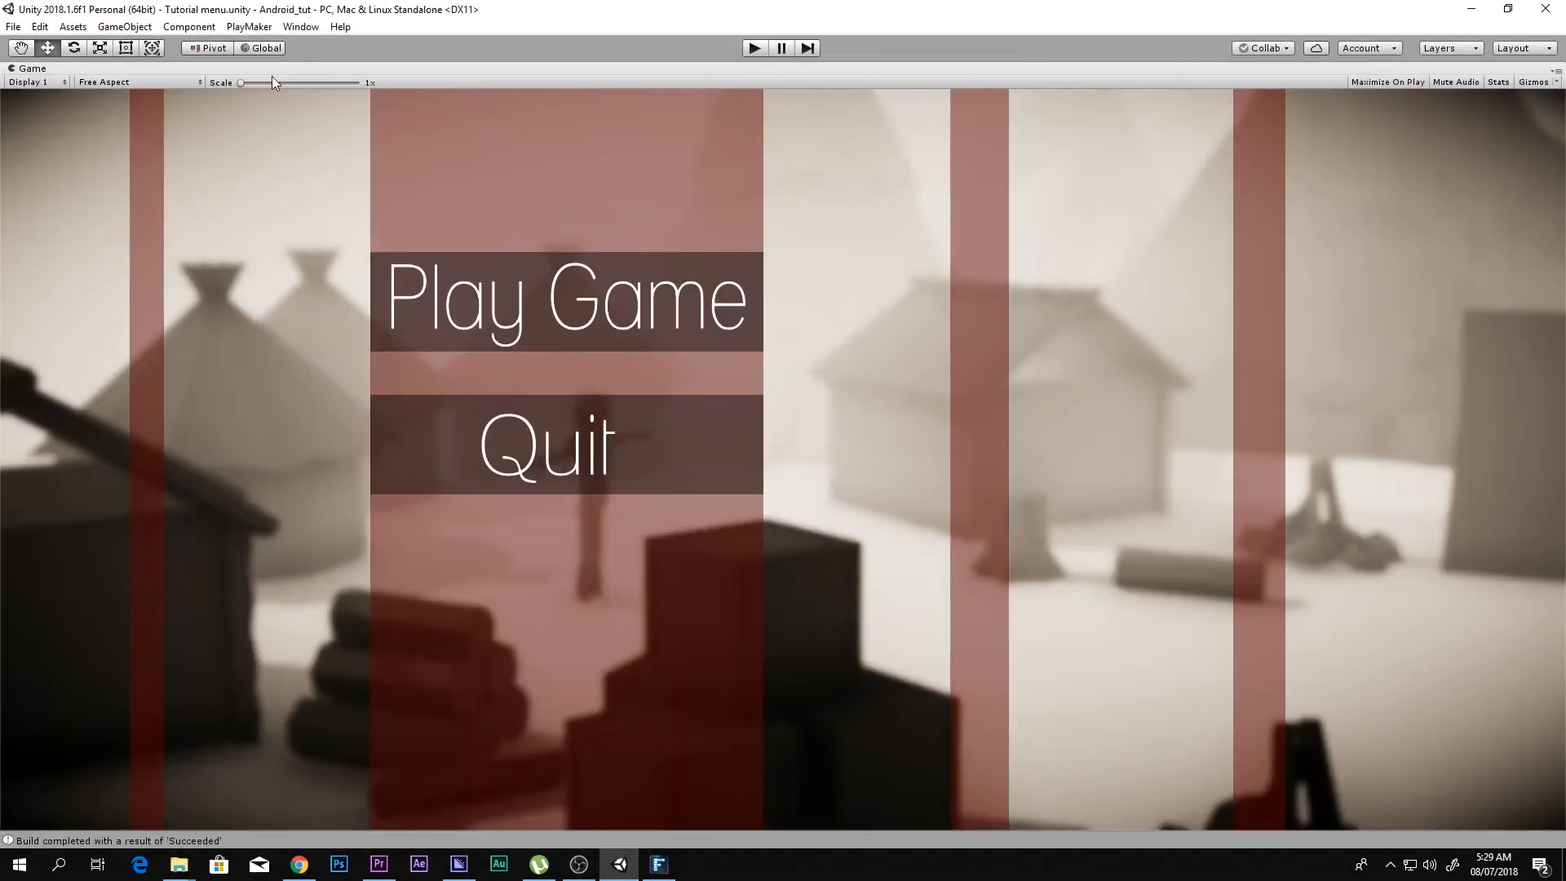
mouse_move(262, 82)
left_mouse_down()
mouse_move(302, 86)
mouse_move(241, 85)
left_mouse_up()
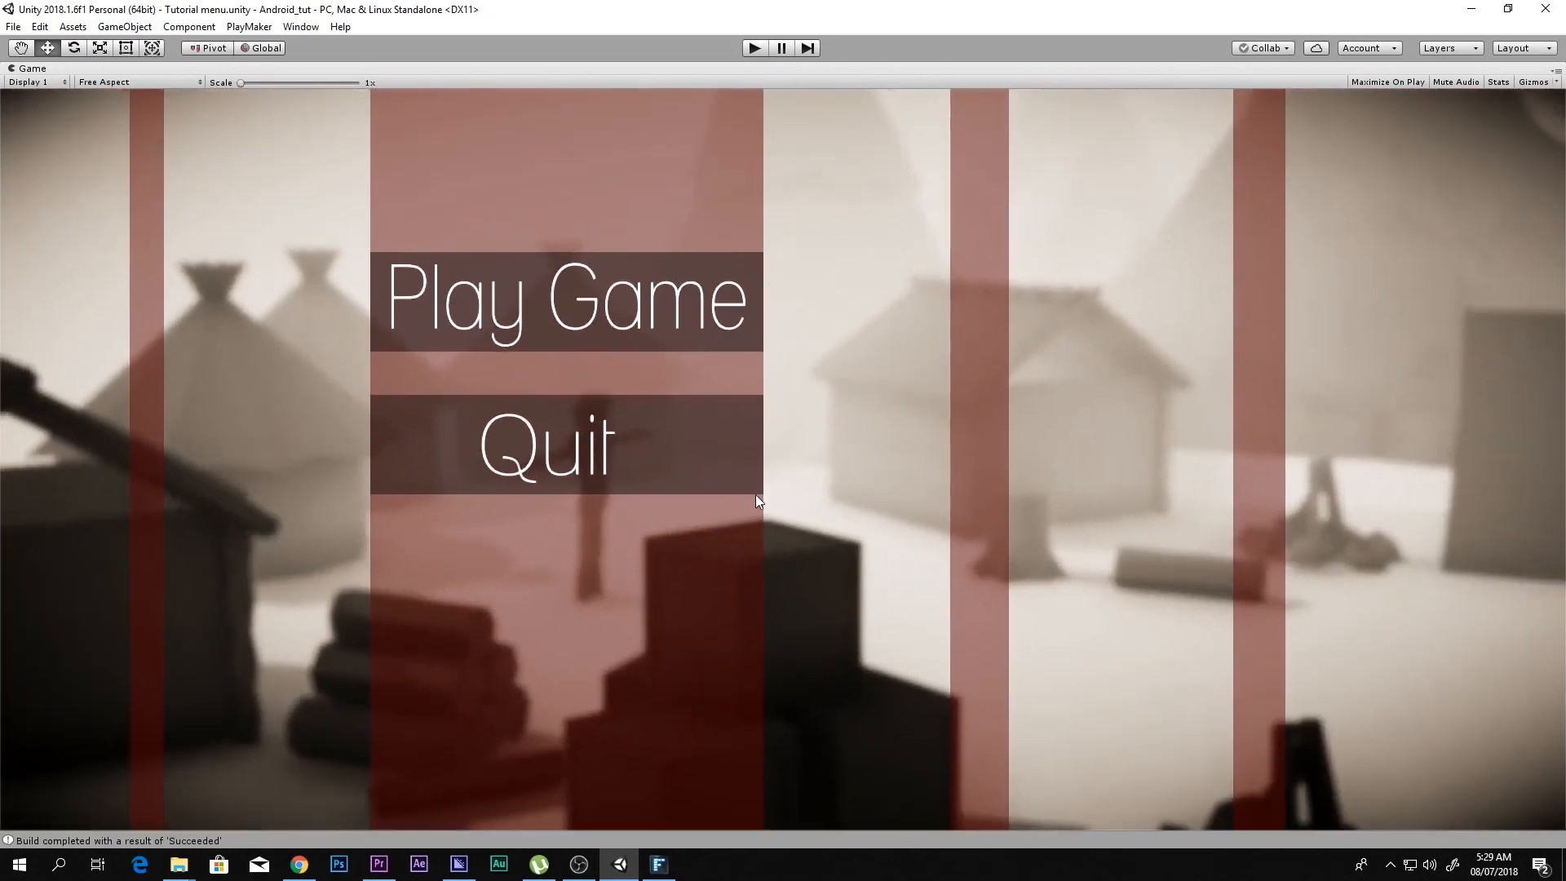